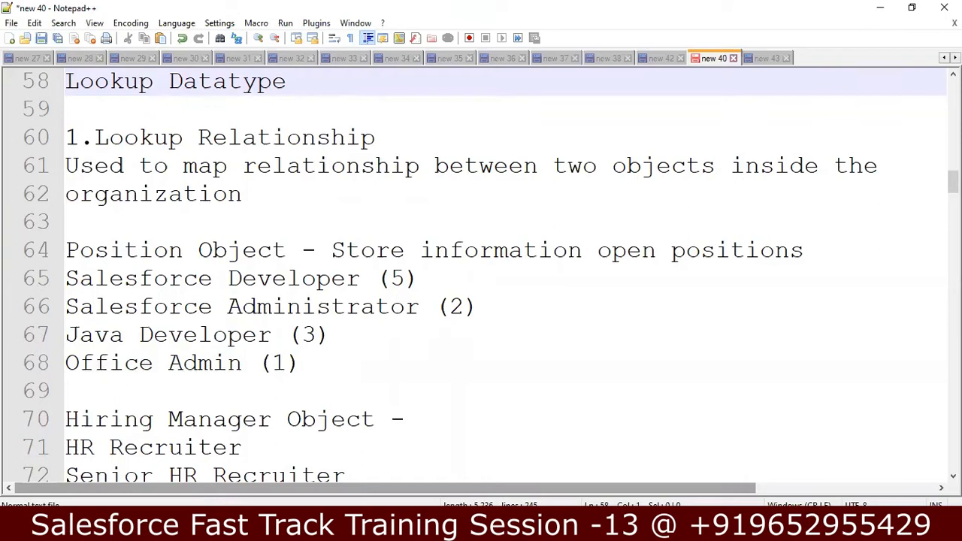
key(alt+Tab)
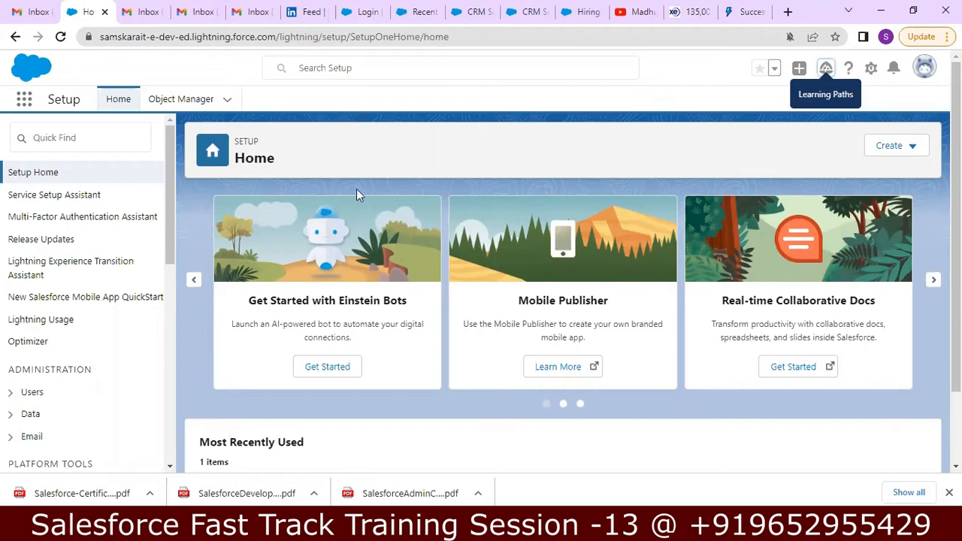
key(alt+Tab)
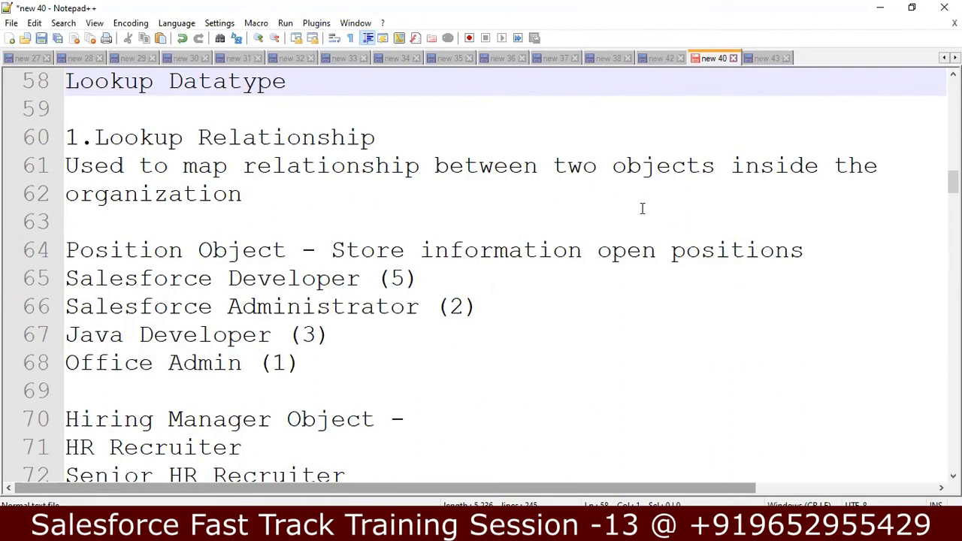
Add the line "Position Object - Open Positions in the Organization" directly below the Lookup Datatype heading
key(Down)
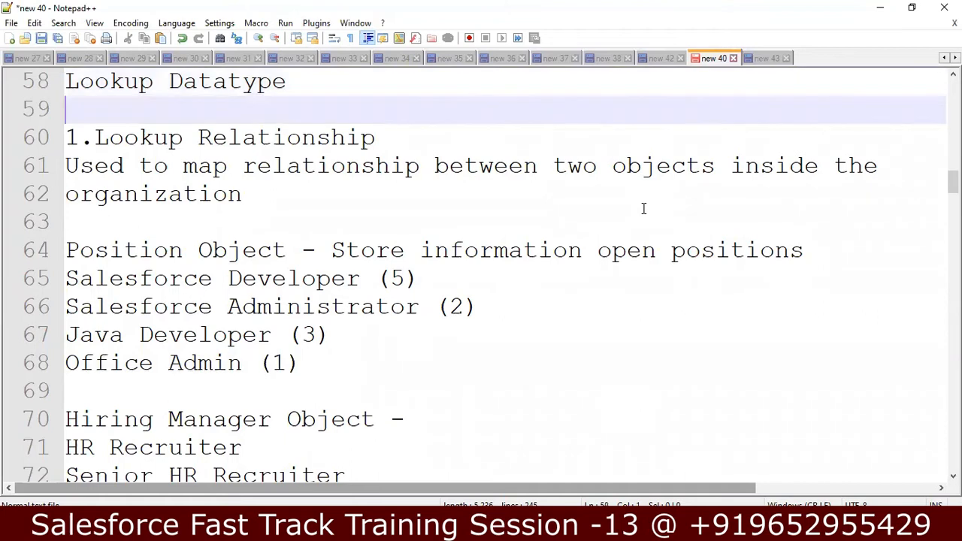
key(Return)
key(Up)
text(Post)
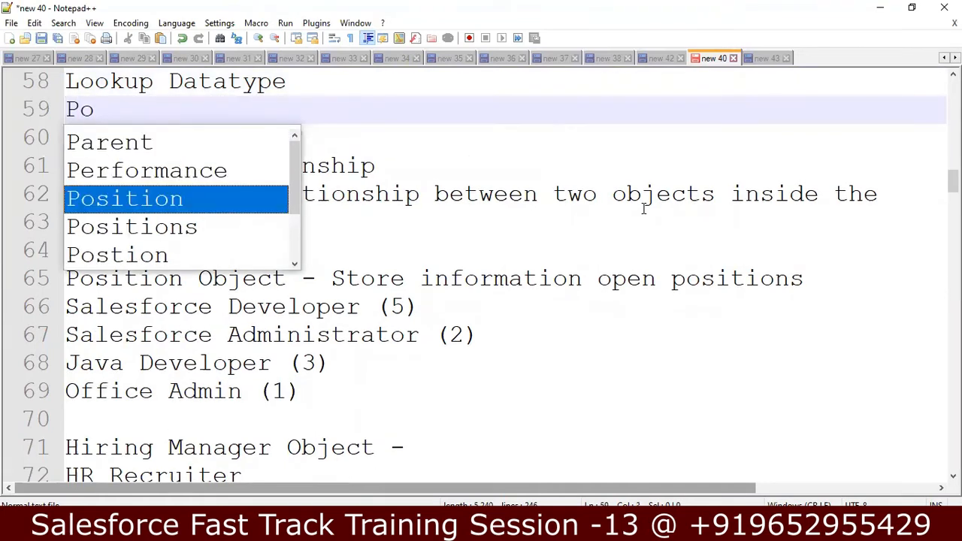
key(BackSpace)
text(ition)
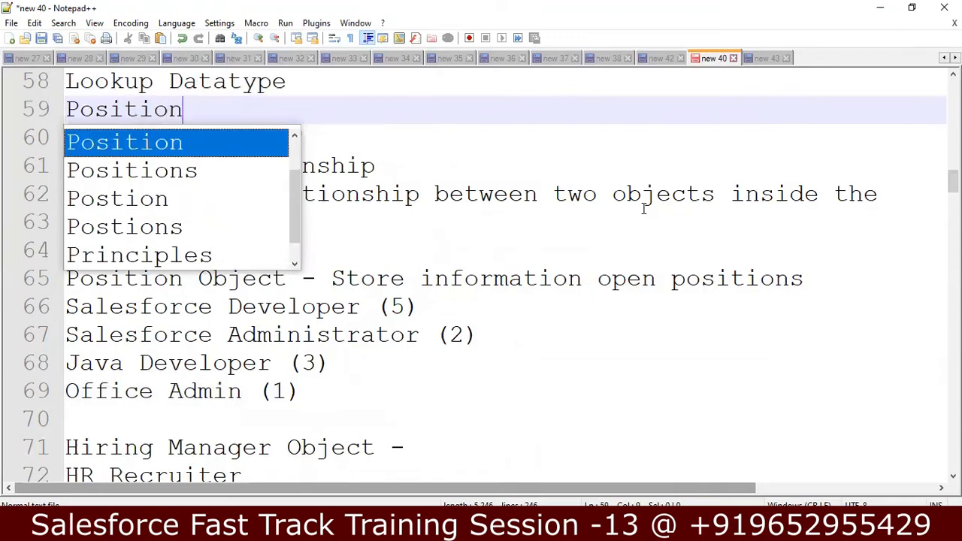
key(Return)
text(oB)
key(BackSpace)
key(BackSpace)
text(Obe)
key(BackSpace)
text(ject - Openss)
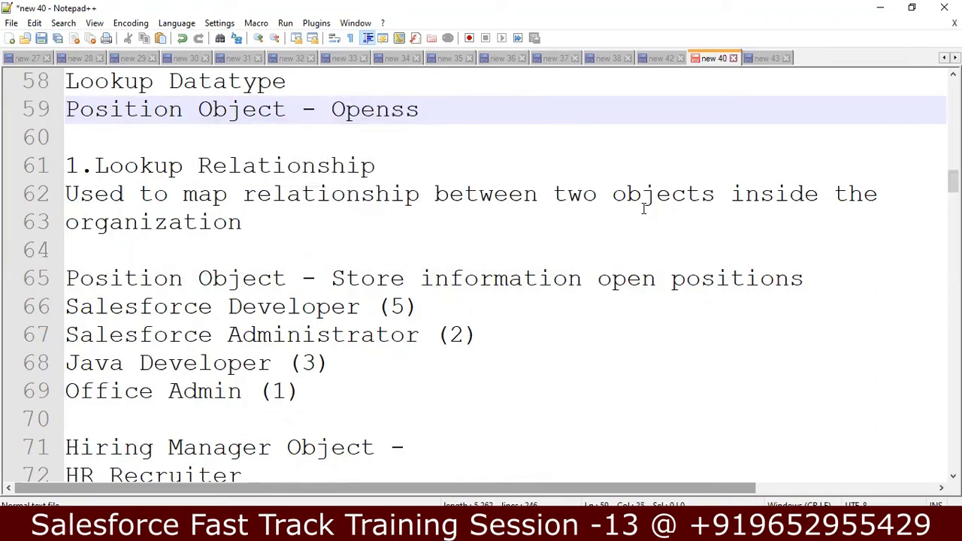
key(BackSpace)
key(BackSpace)
text(Positions )
text(in )
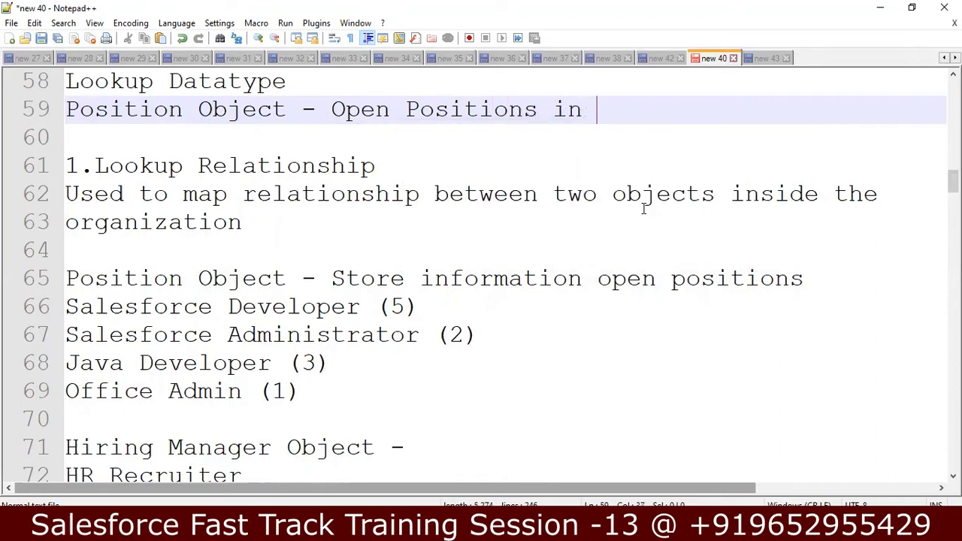
text(the Organz)
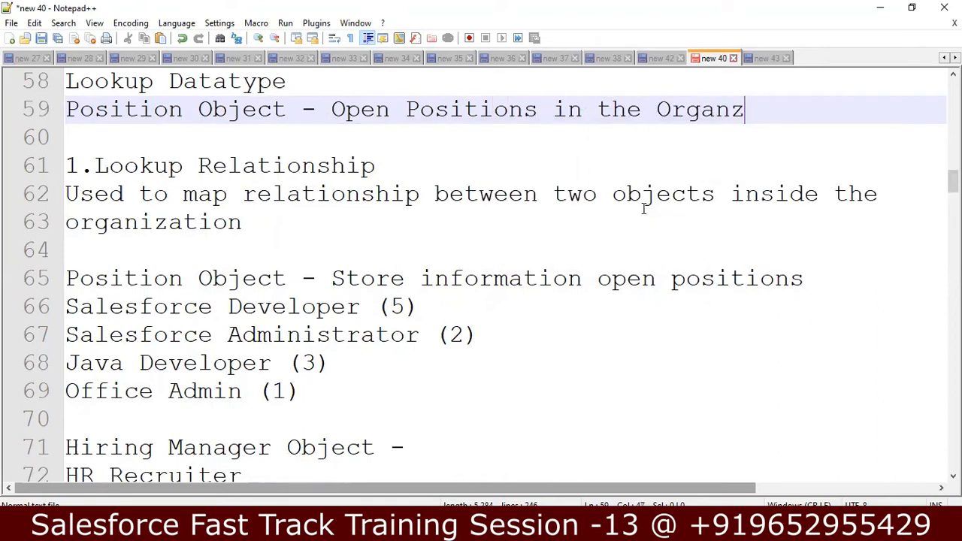
key(BackSpace)
text(ization)
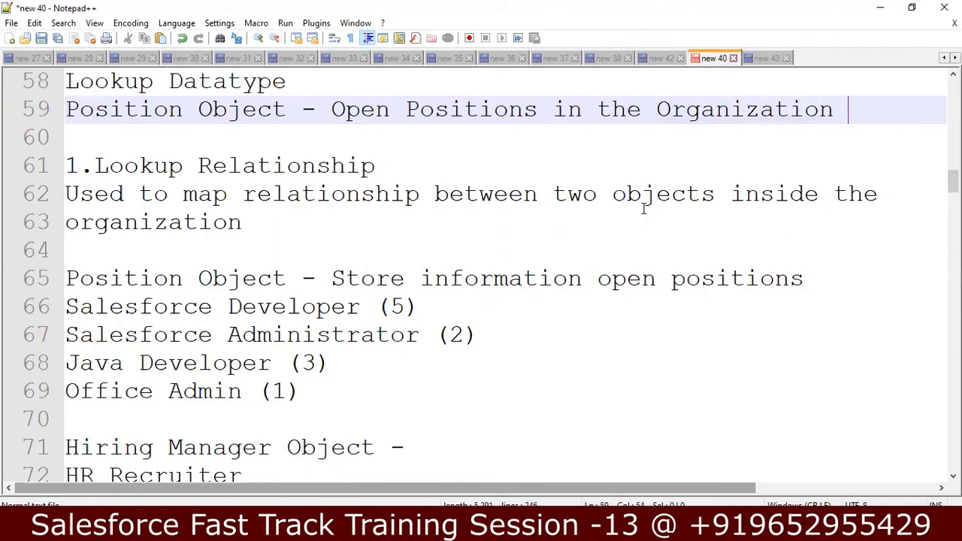
Add the line "Recruiter Object - Recruiters in the Organization" below the Position Object line, followed by a blank line
key(Return)
text(R)
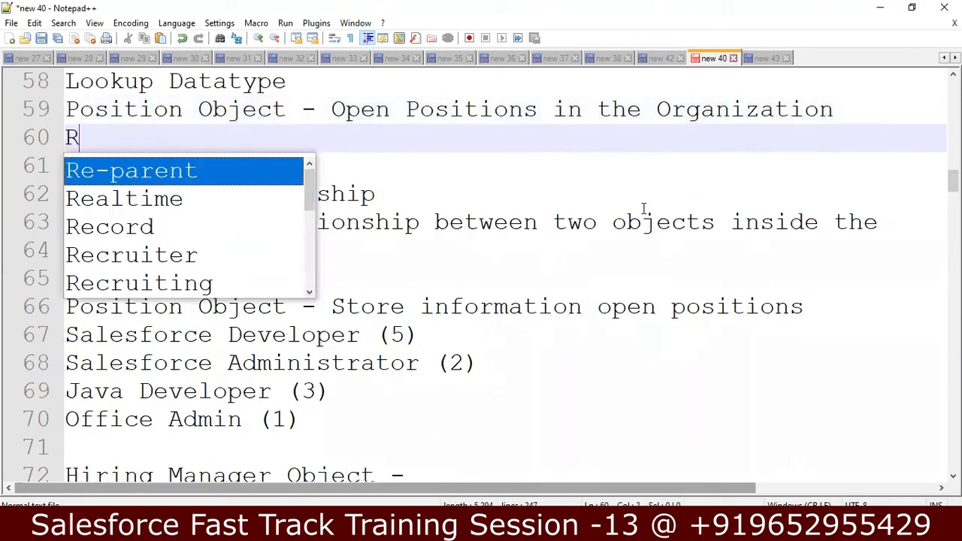
text(ecrcui)
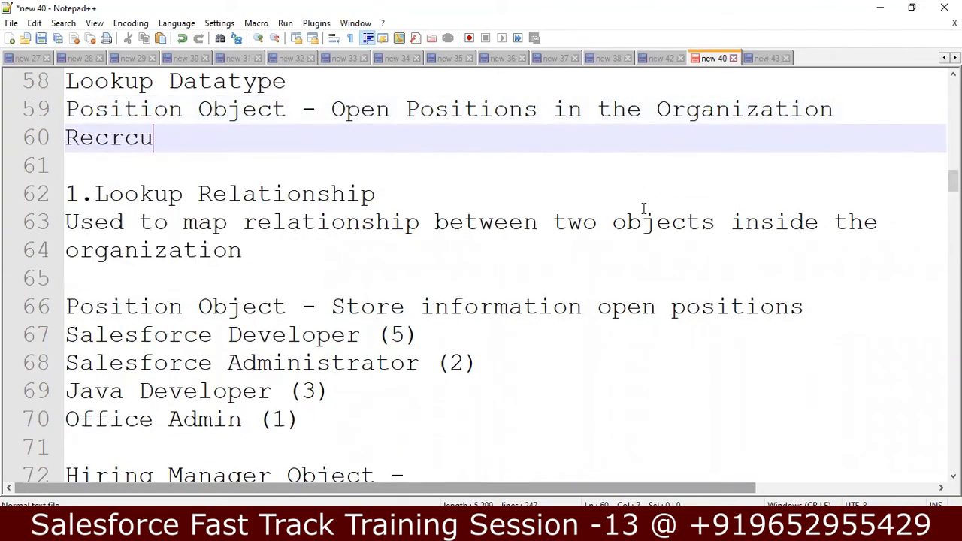
key(BackSpace)
key(BackSpace)
key(BackSpace)
text(ui)
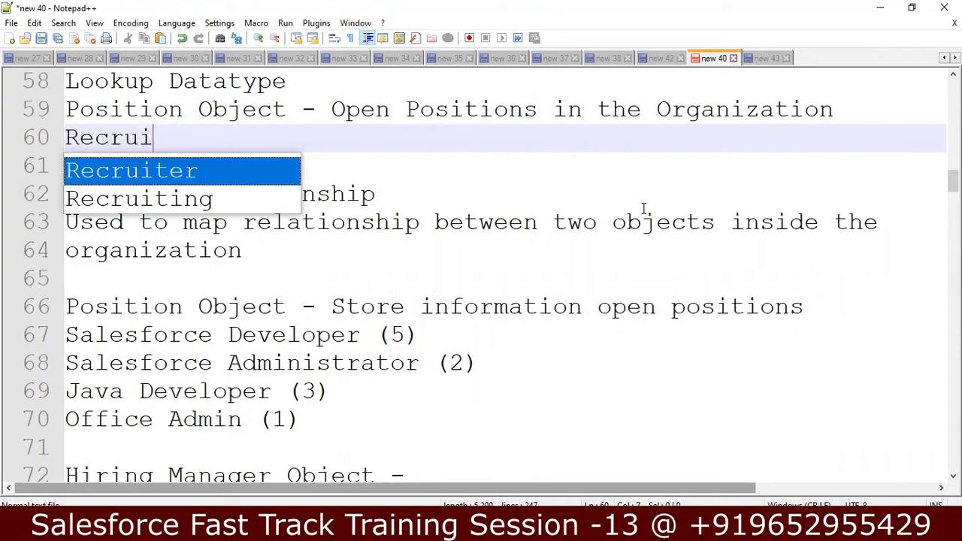
text(ter Ob)
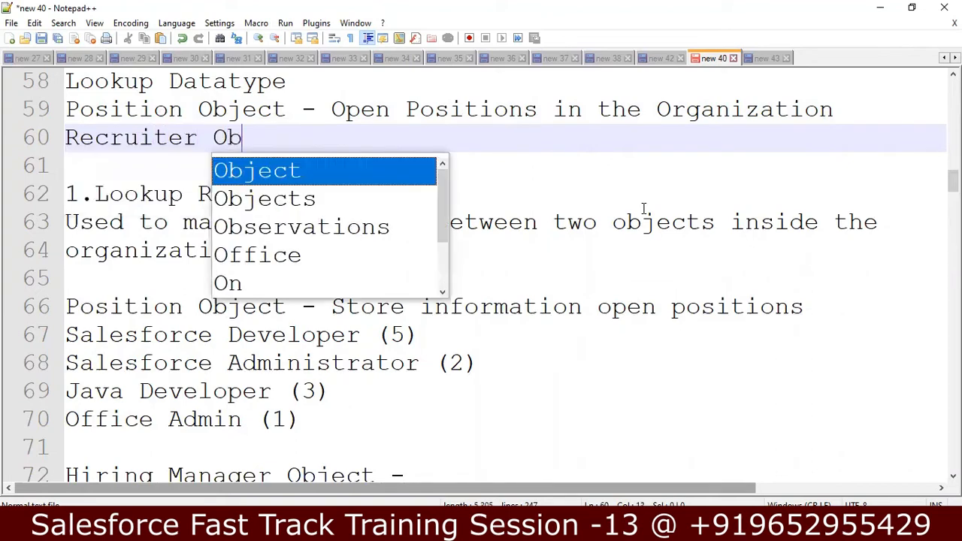
text(ject - )
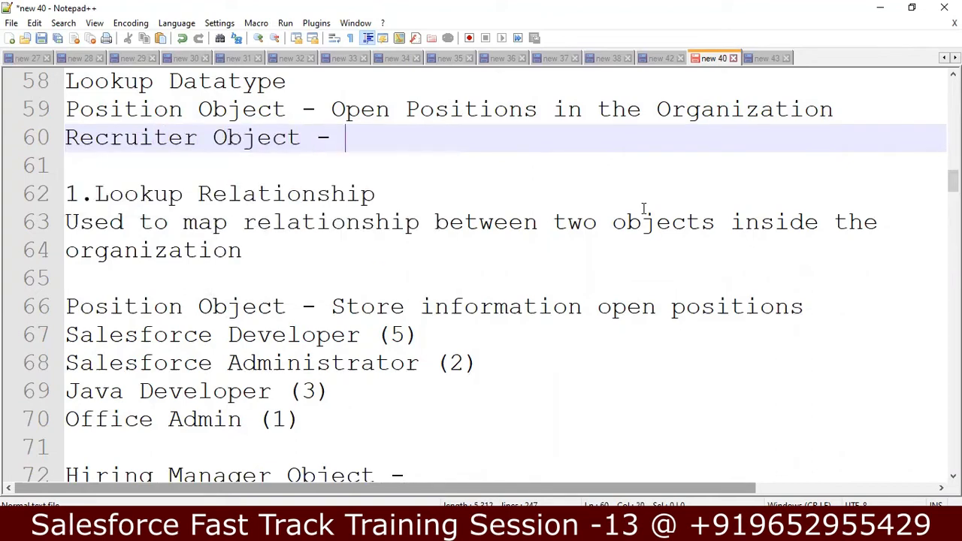
text(Recuri)
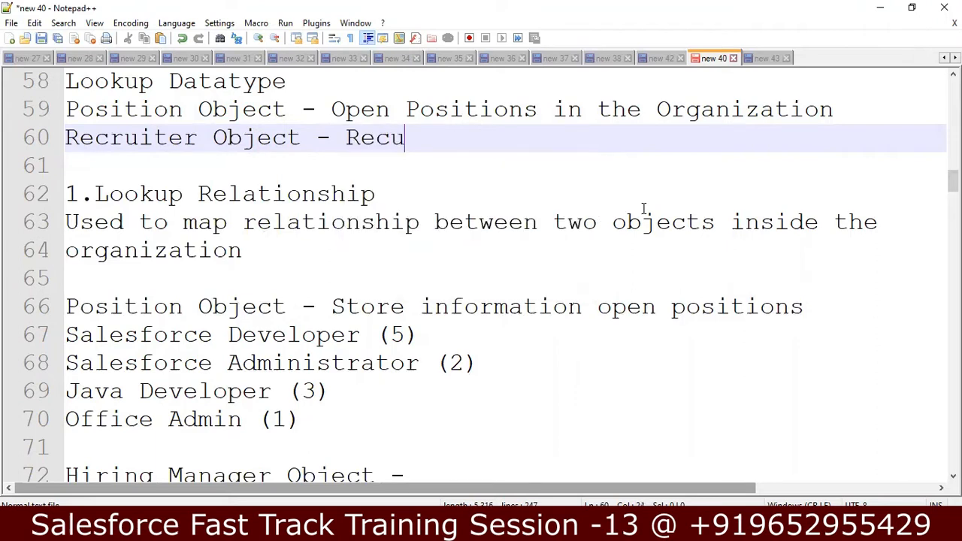
key(BackSpace)
key(BackSpace)
key(BackSpace)
text(ruiter)
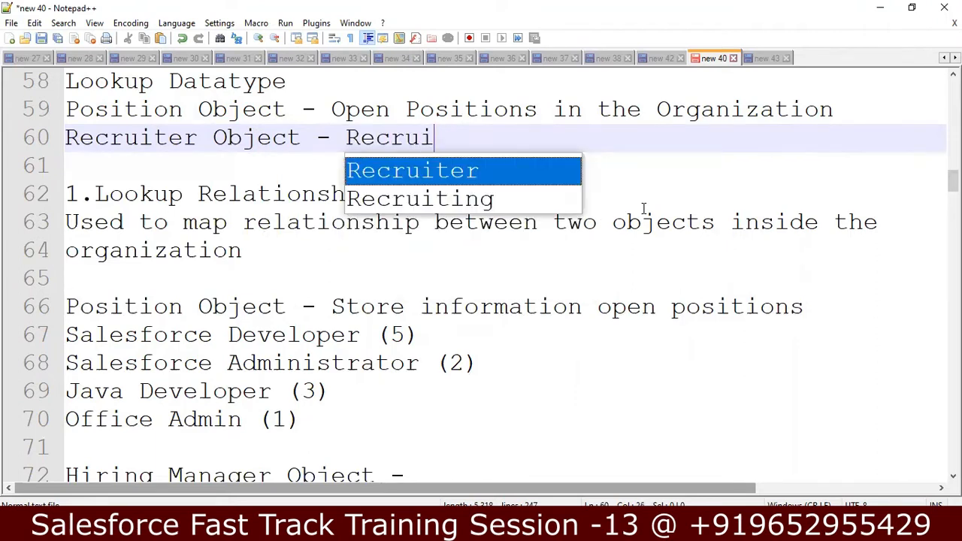
text(s in the )
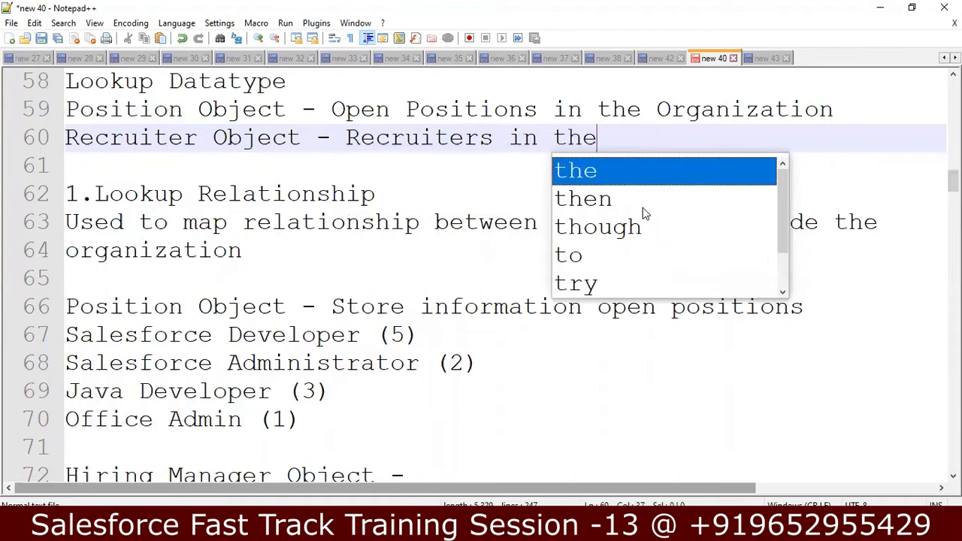
text(Organization)
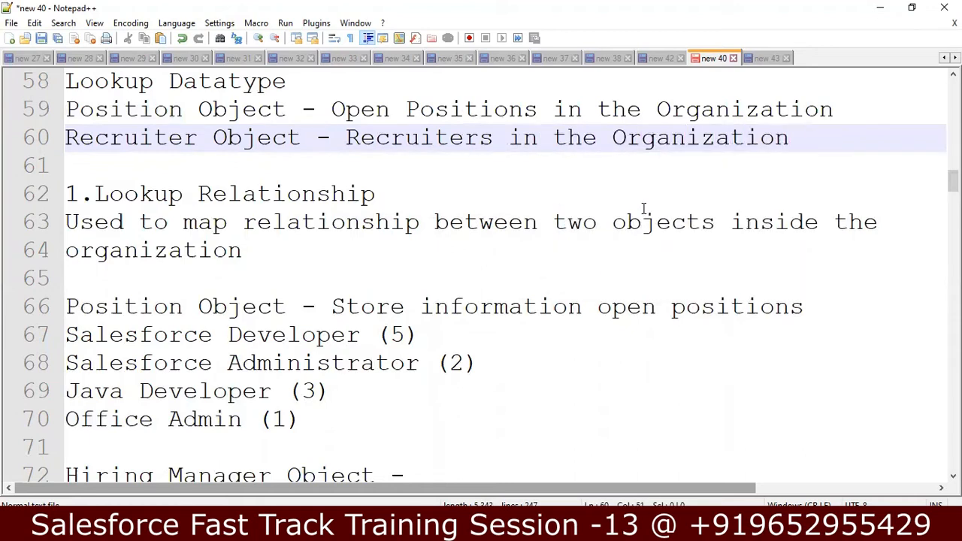
key(Return)
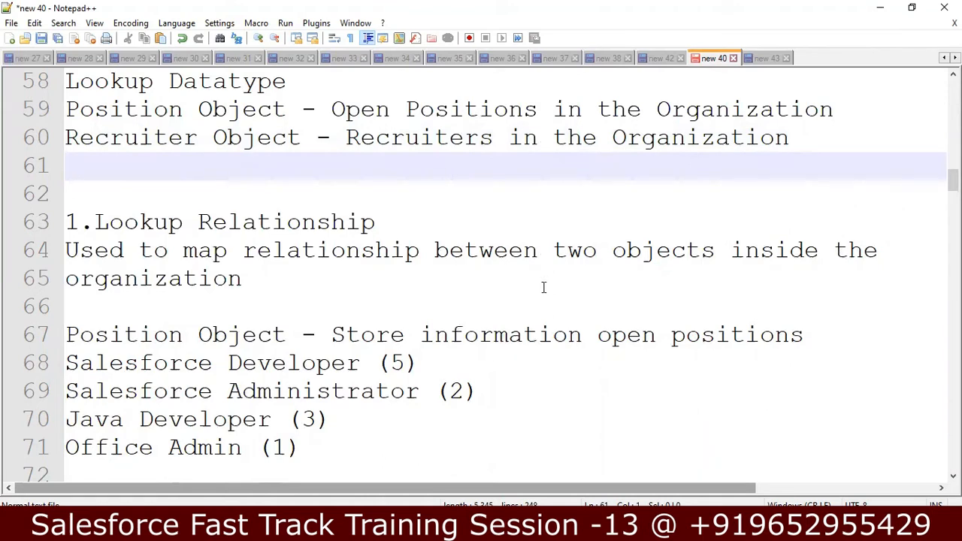
Switch to Salesforce Setup in the browser and open the new custom object form from Object Manager
key(alt+Tab)
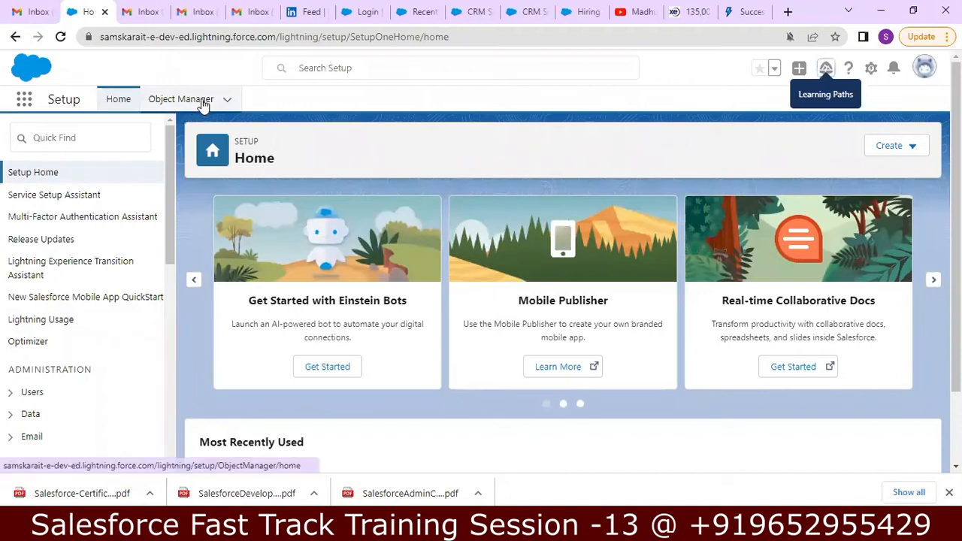
click(203, 105)
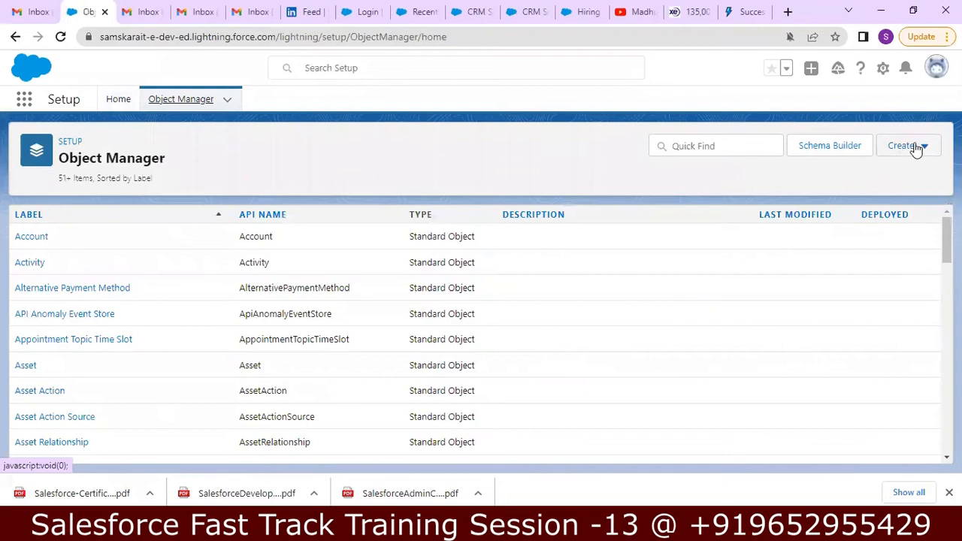
click(929, 149)
click(851, 189)
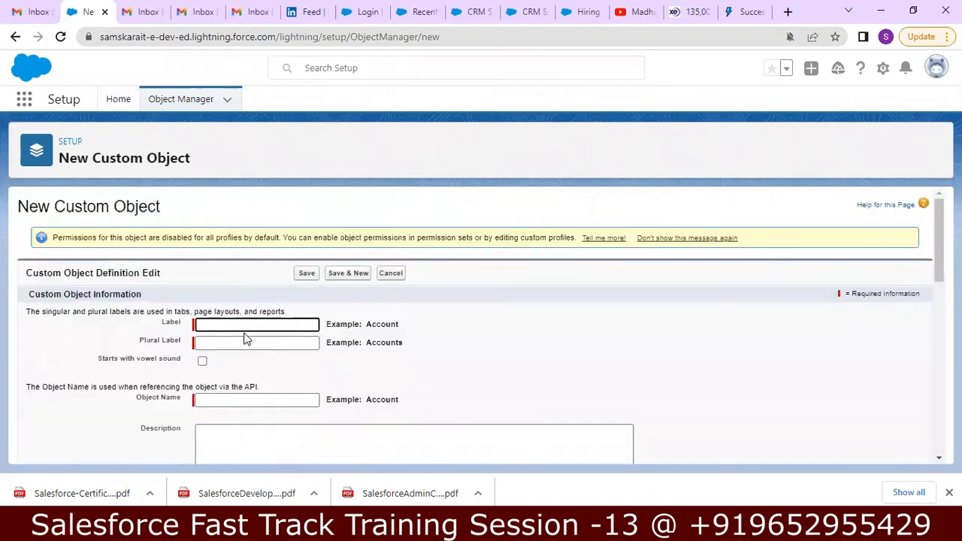
Set the custom object's label to Position and its plural label to Positions
text(Position)
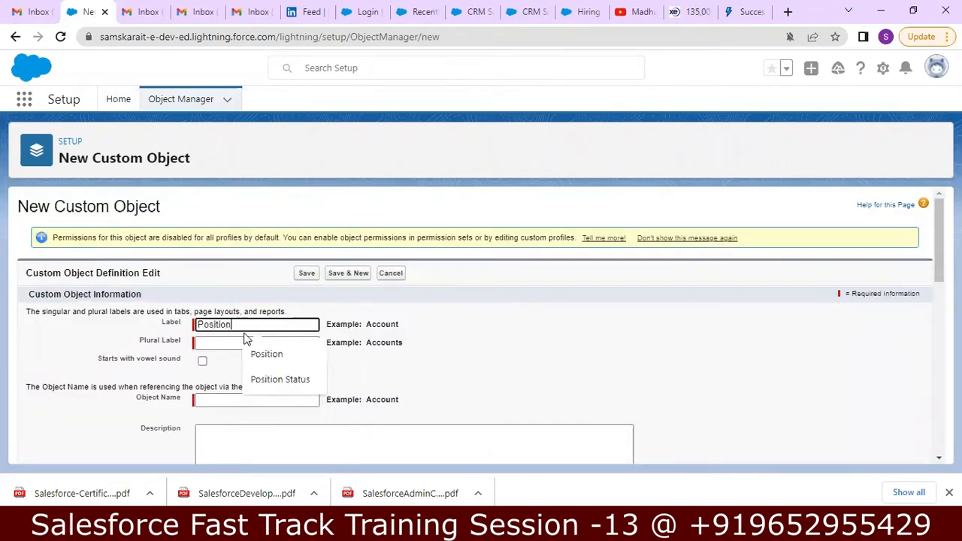
key(Tab)
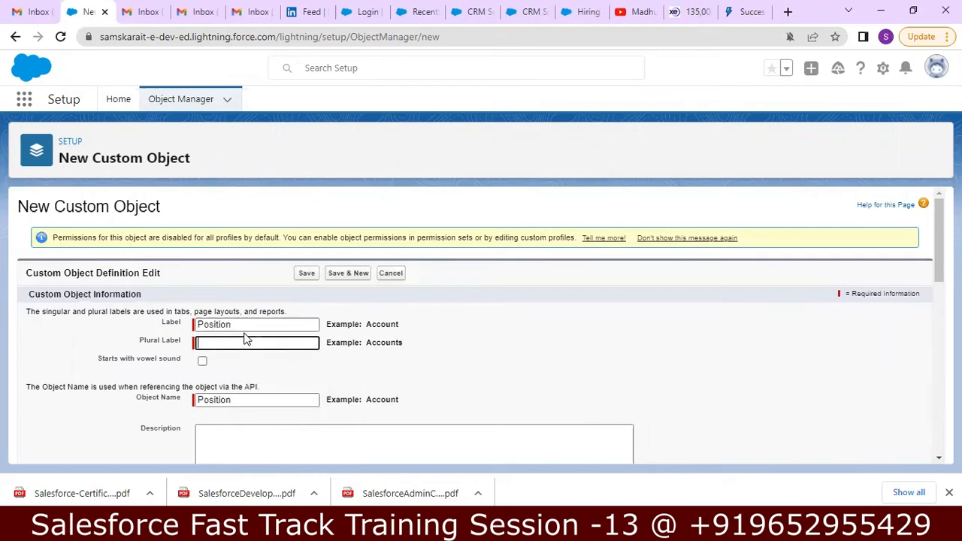
text(Po)
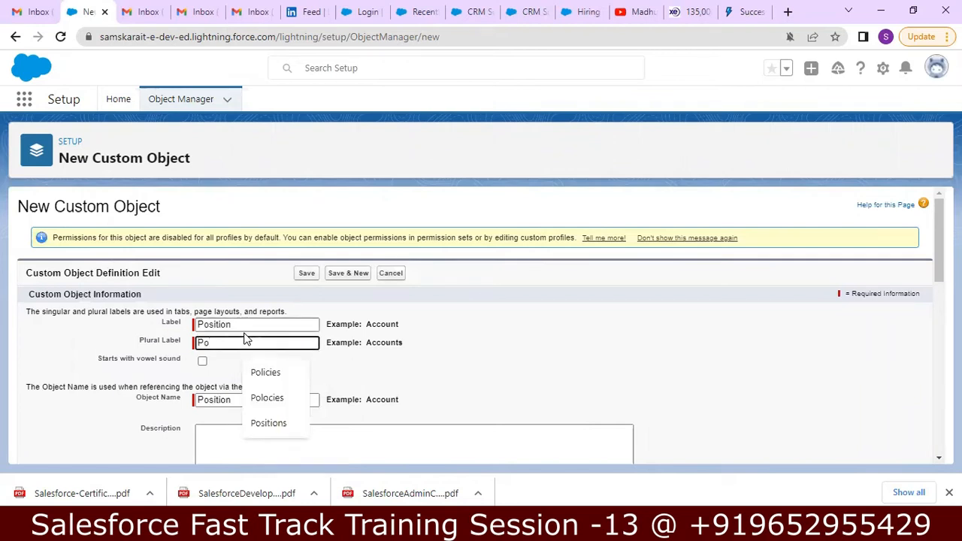
text(sitions)
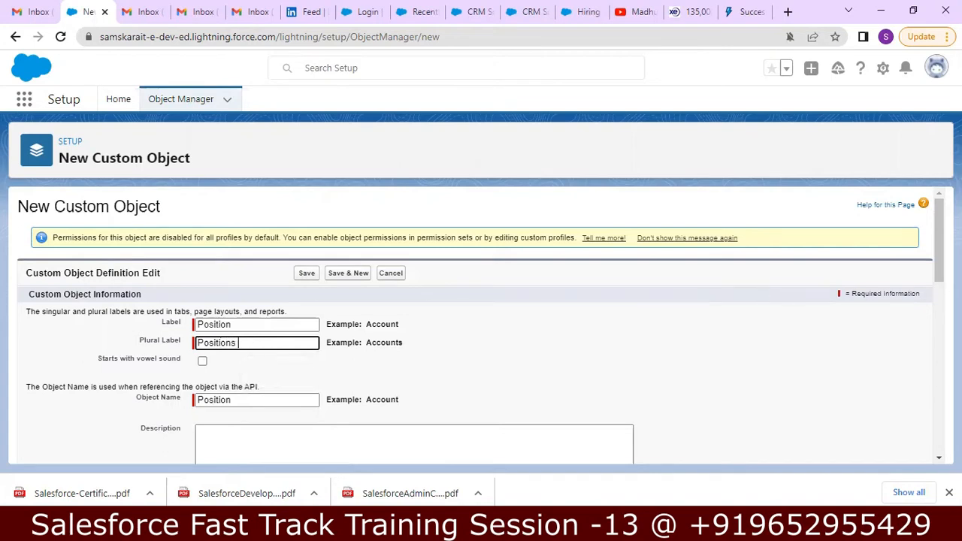
Enable Allow Reports, Allow Activities, Track Field History and Allow in Chatter Groups for the Position object
drag(934, 232, 928, 272)
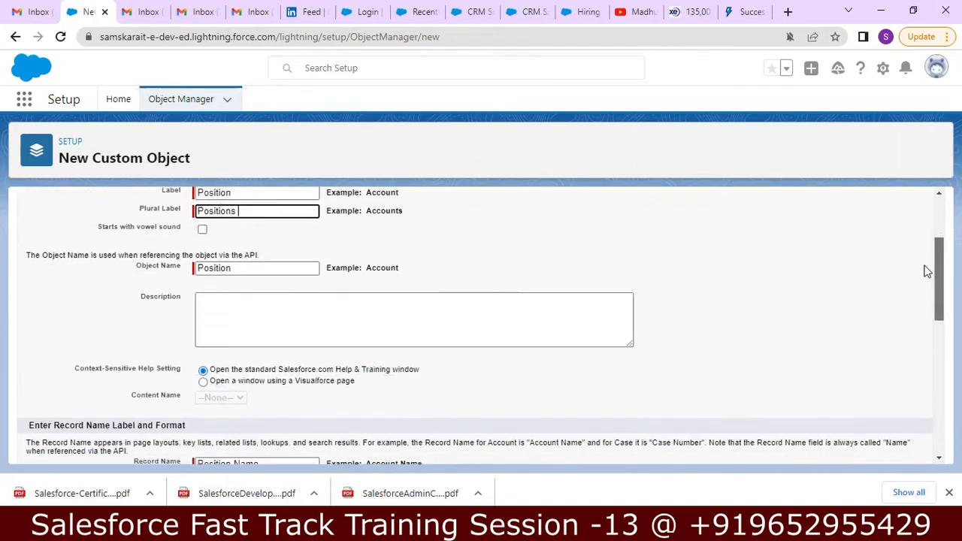
scroll(928, 272, down, 3)
scroll(921, 290, down, 4)
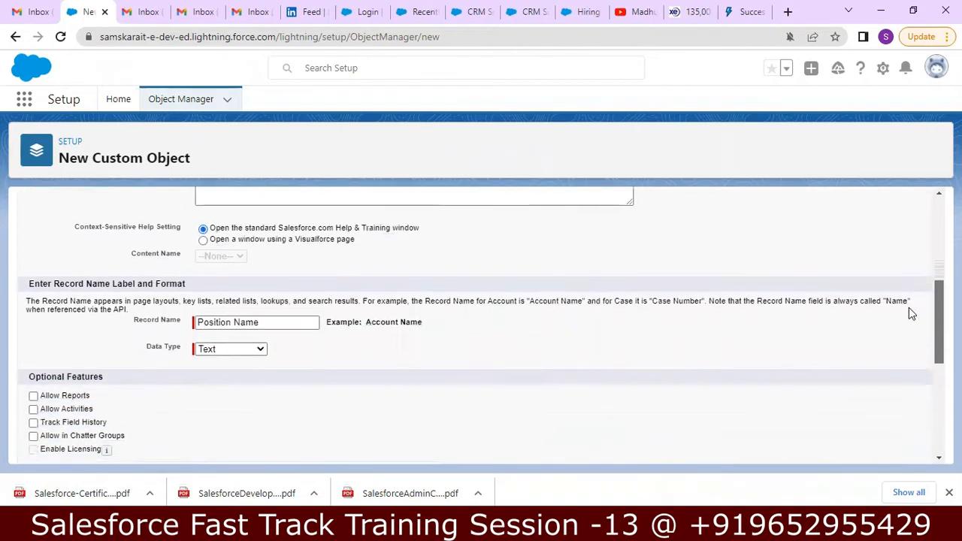
scroll(909, 314, down, 1)
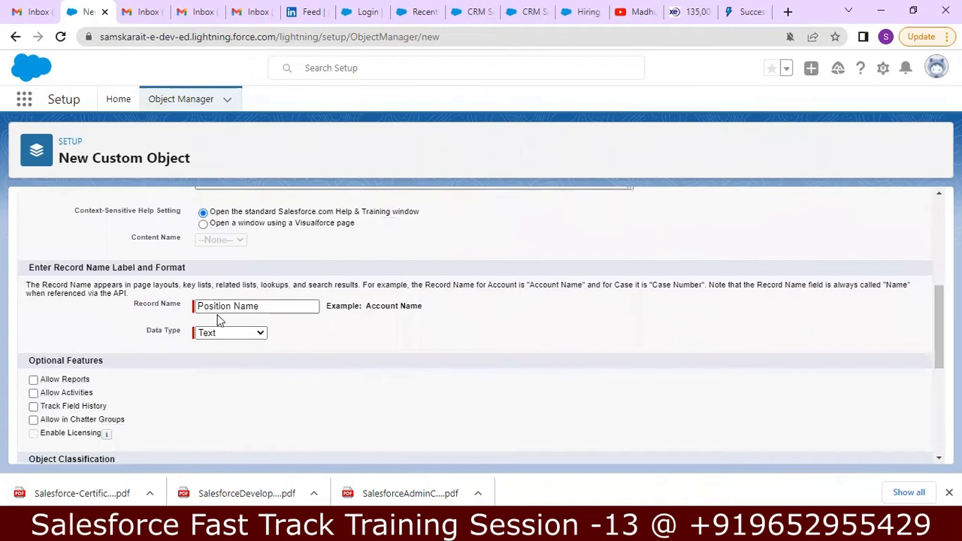
click(33, 406)
click(33, 420)
Enable Allow Search, the Notes and Attachments related list and the New Custom Tab Wizard launch, then save the Position object
scroll(925, 383, down, 3)
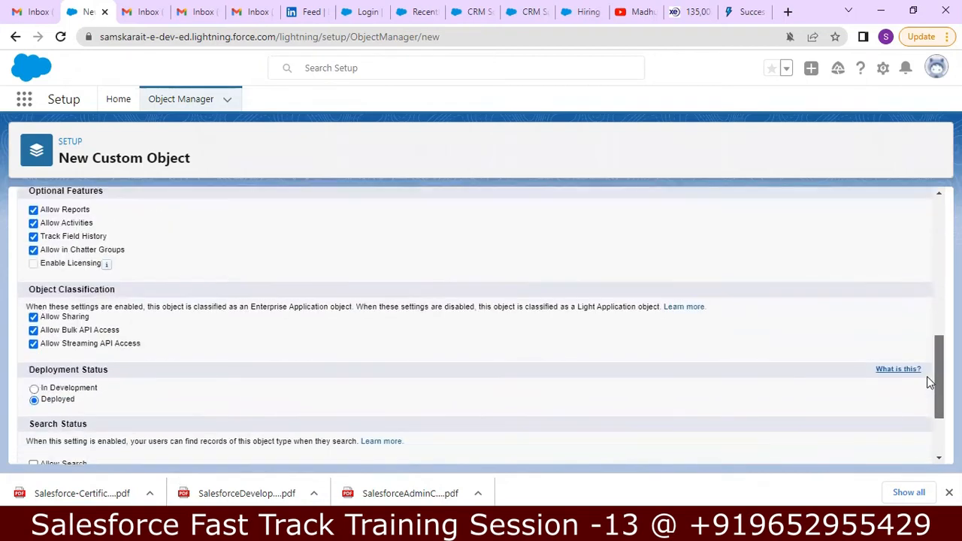
scroll(928, 391, down, 2)
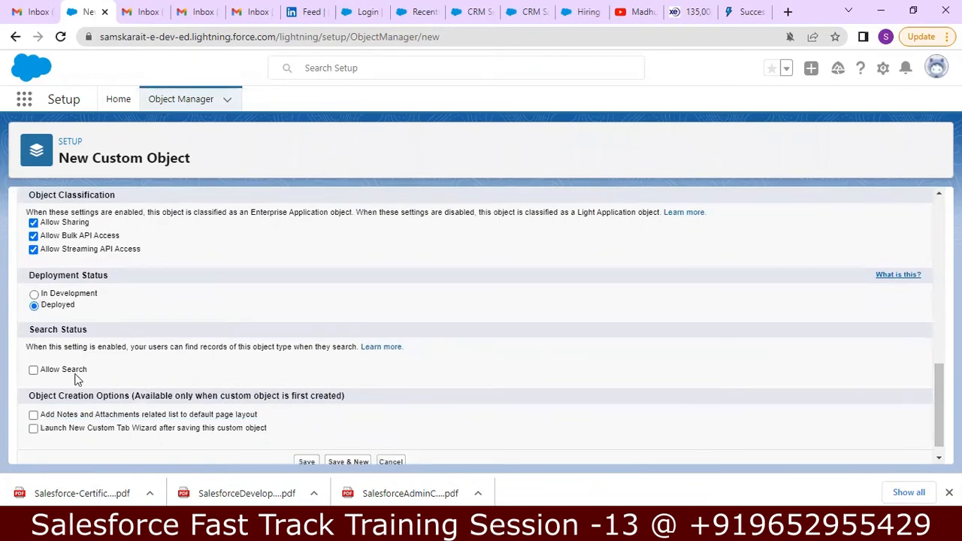
click(33, 372)
scroll(607, 373, down, 1)
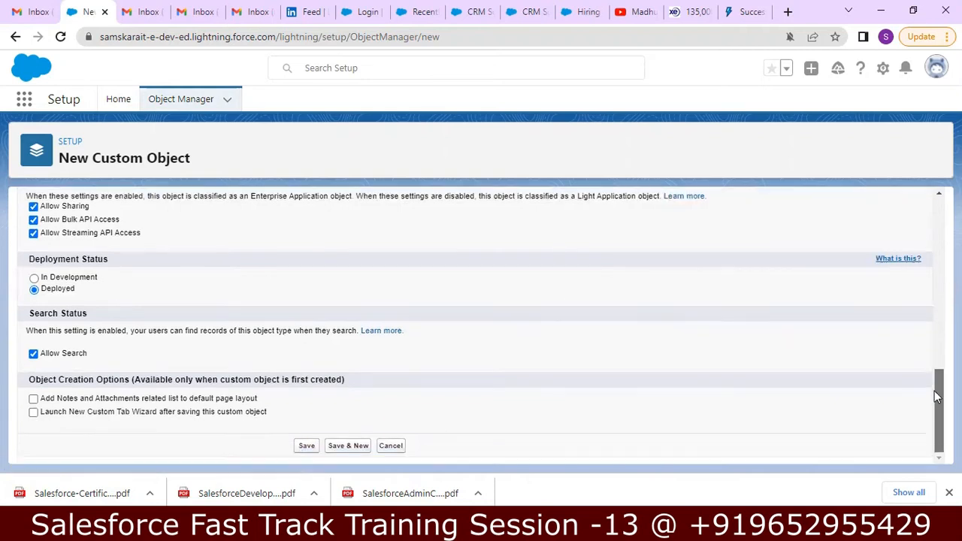
click(33, 414)
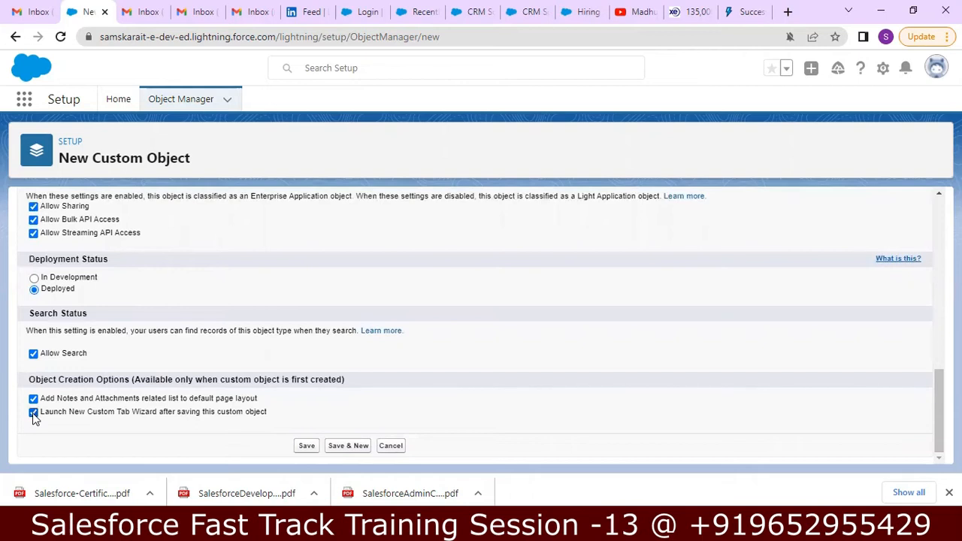
click(305, 445)
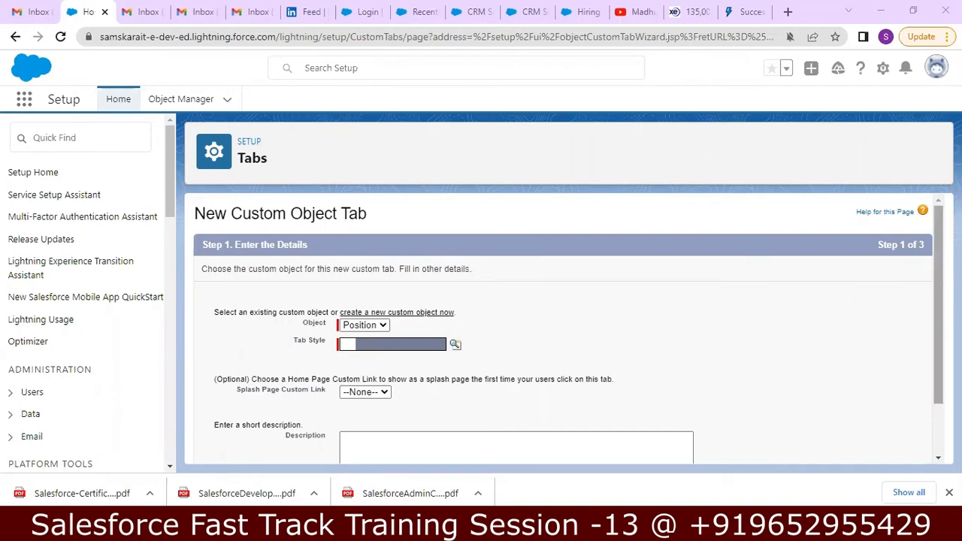
Assign the Building Block tab style to the Position object's tab and continue to the profile settings
scroll(563, 331, down, 2)
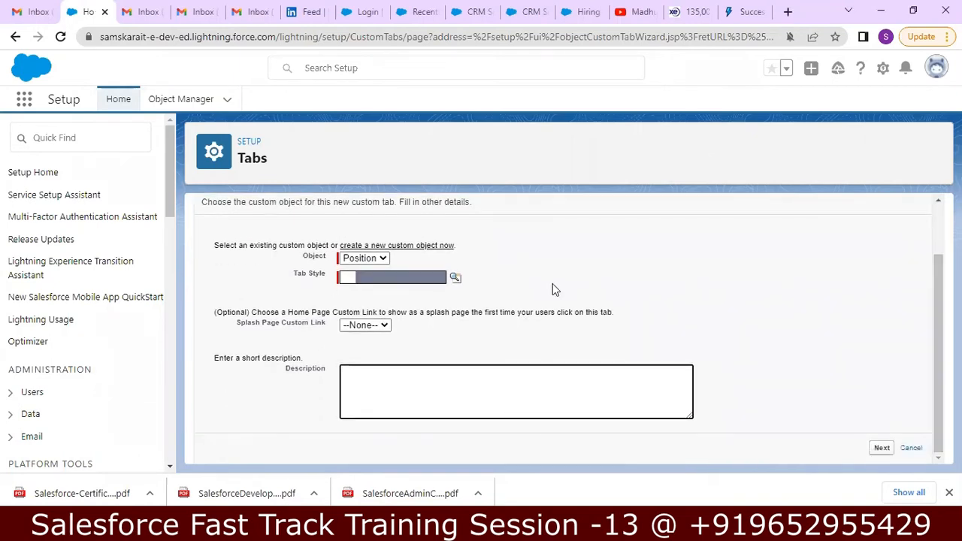
click(455, 278)
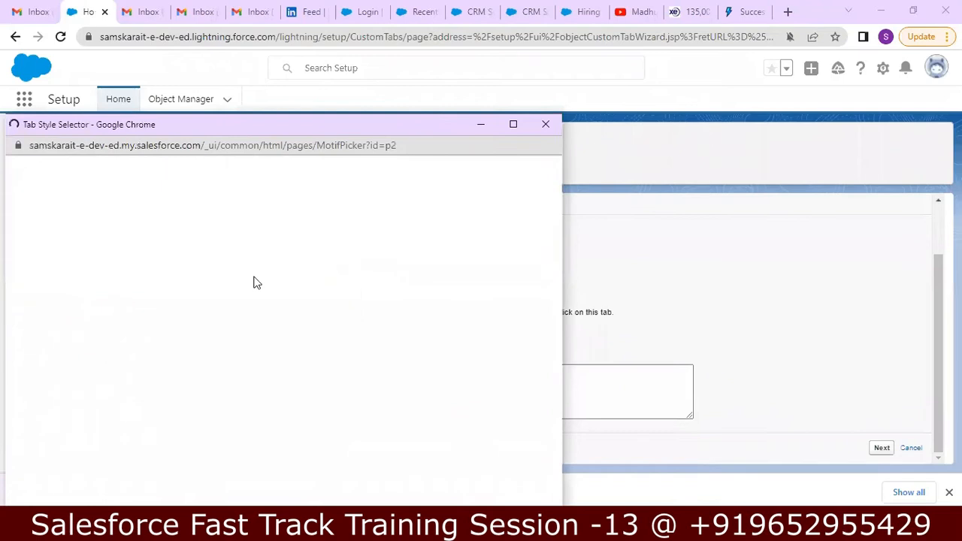
click(212, 263)
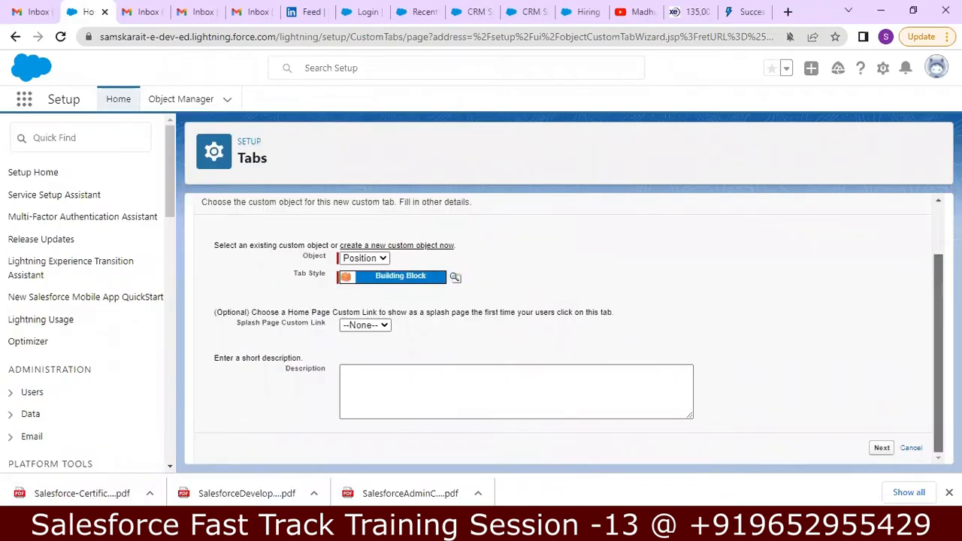
click(881, 447)
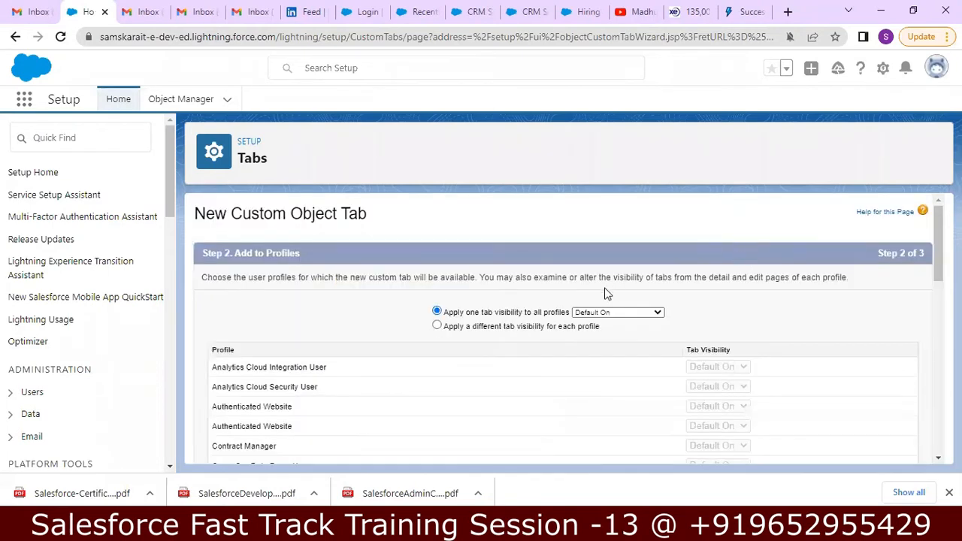
Keep the Position tab Default On for all profiles and included in all custom apps, and save it
scroll(563, 330, down, 7)
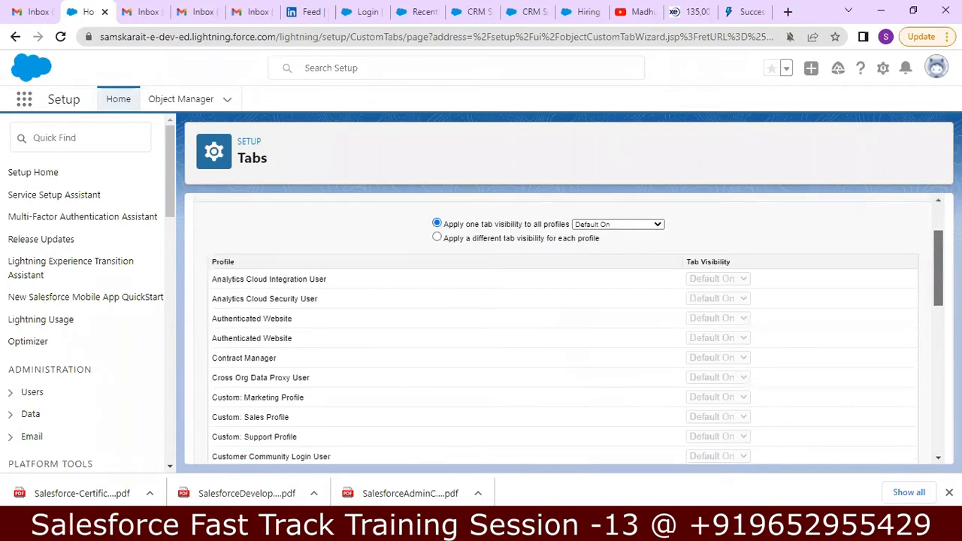
scroll(564, 331, down, 3)
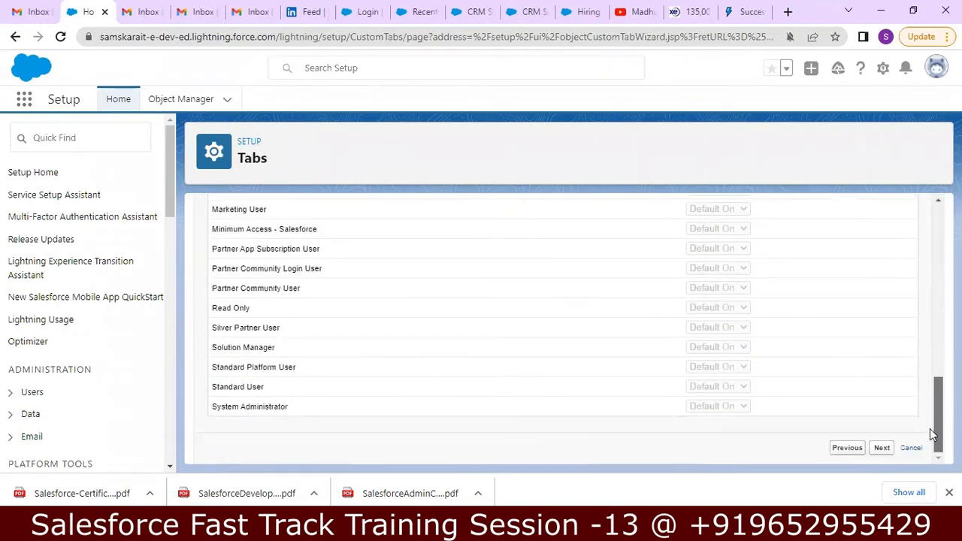
click(882, 451)
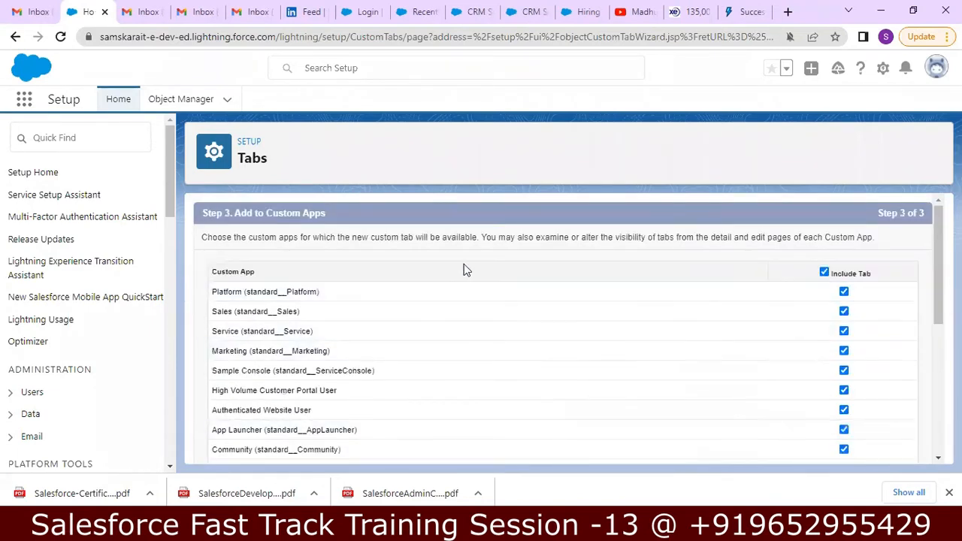
drag(938, 237, 906, 469)
click(878, 449)
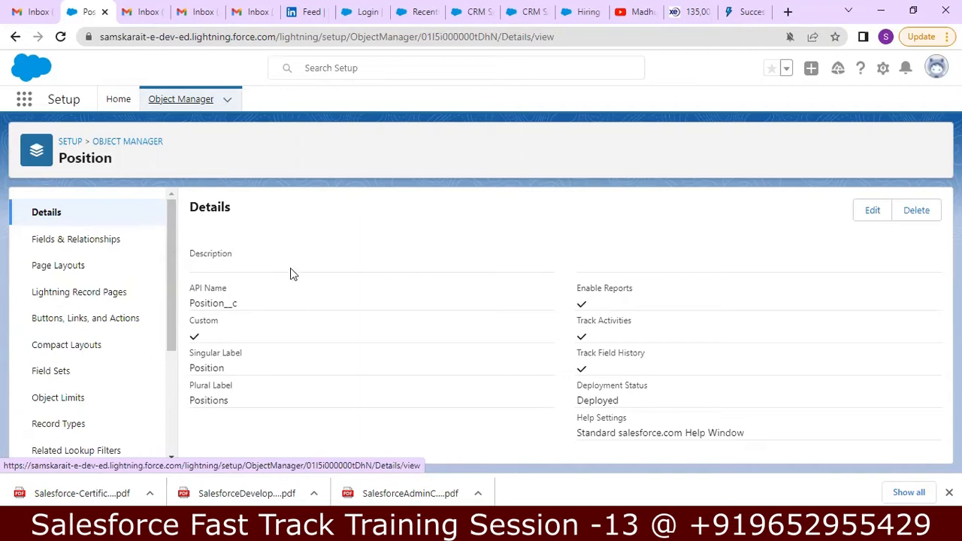
Start a new custom field on the Position object with the Picklist data type
click(95, 240)
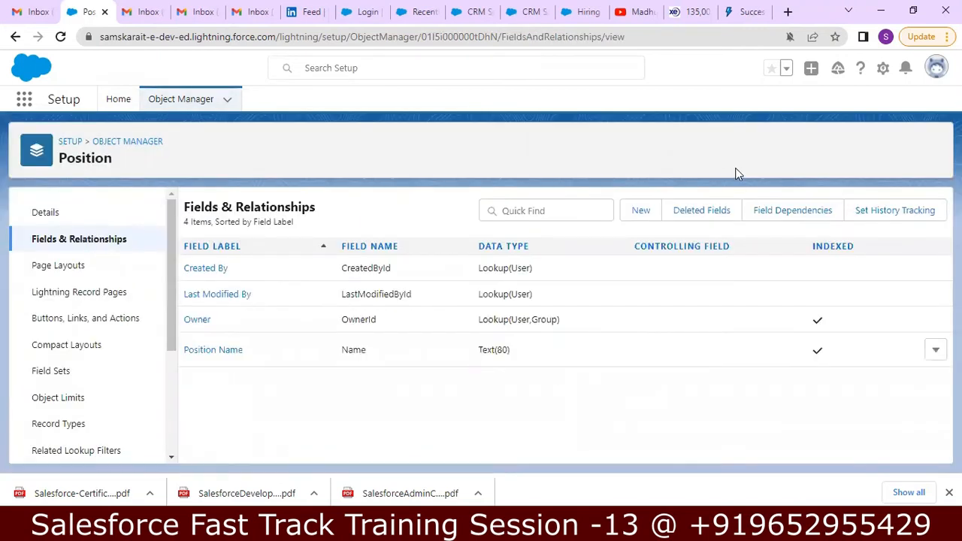
click(633, 217)
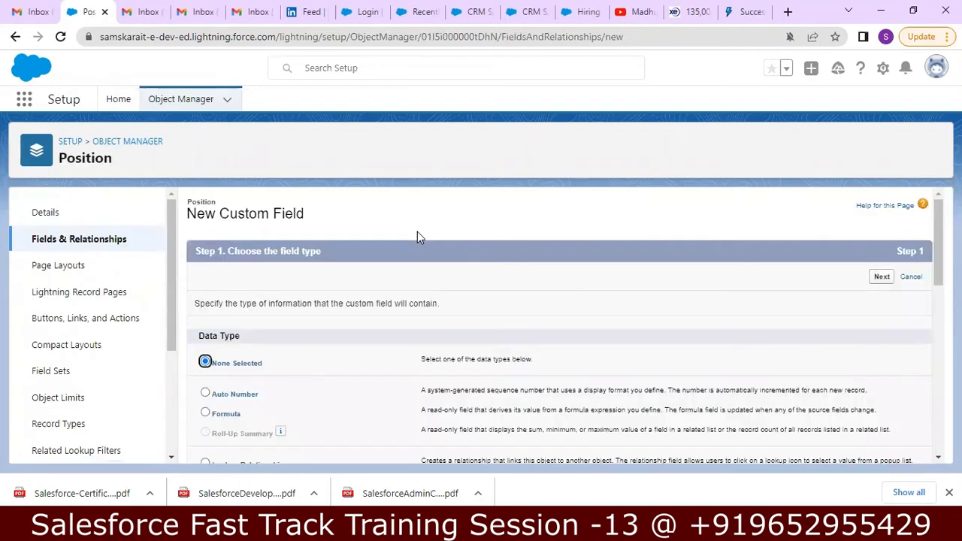
drag(937, 218, 909, 353)
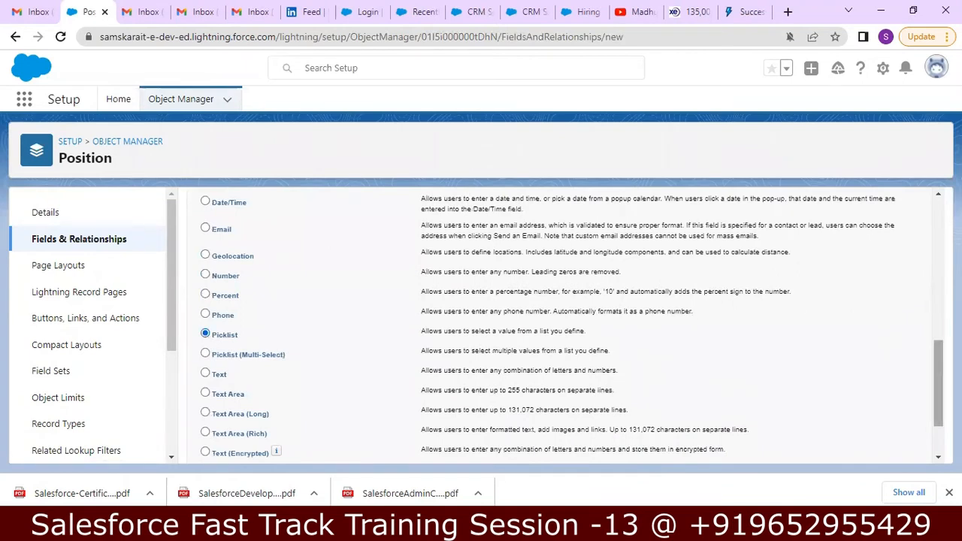
scroll(938, 383, down, 2)
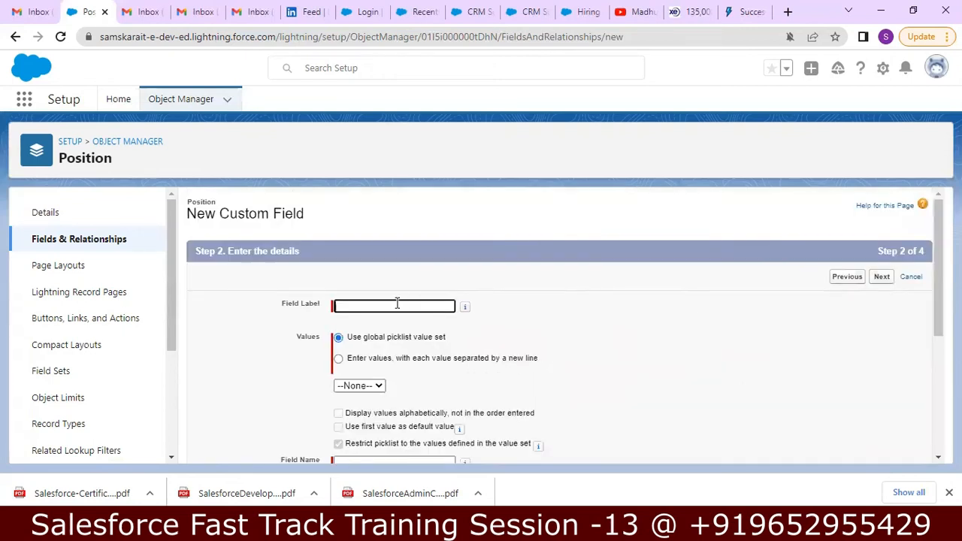
Label the picklist field Location and choose to enter its values directly instead of using a global value set
click(395, 304)
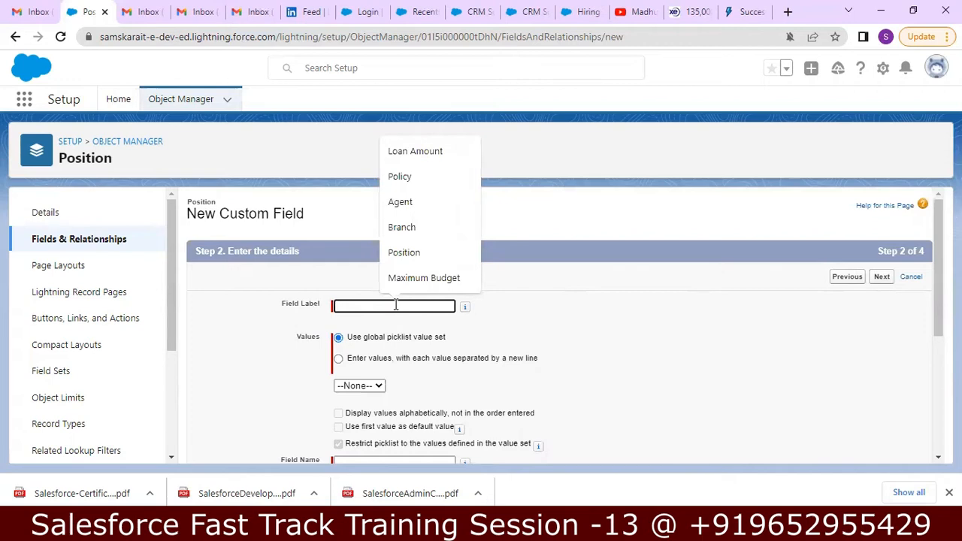
text(Locat)
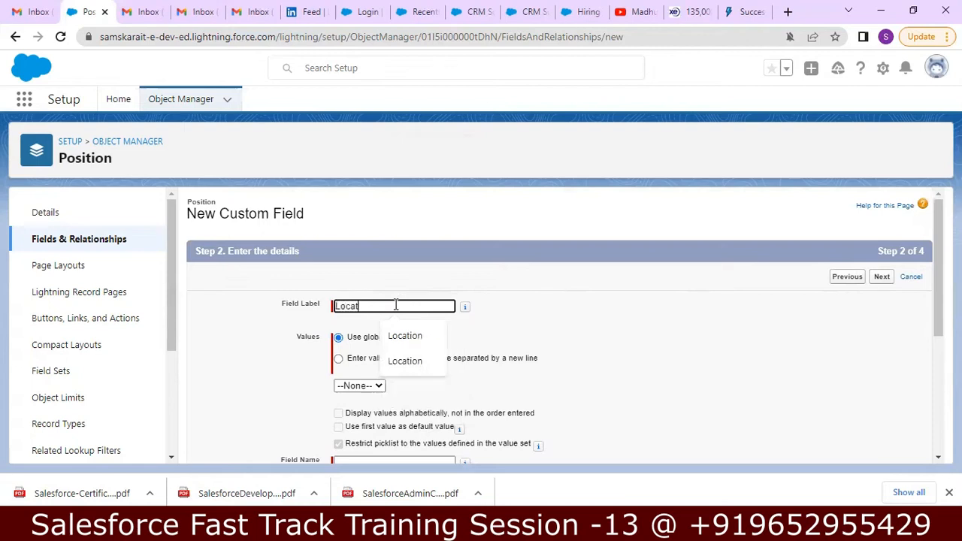
text(ion)
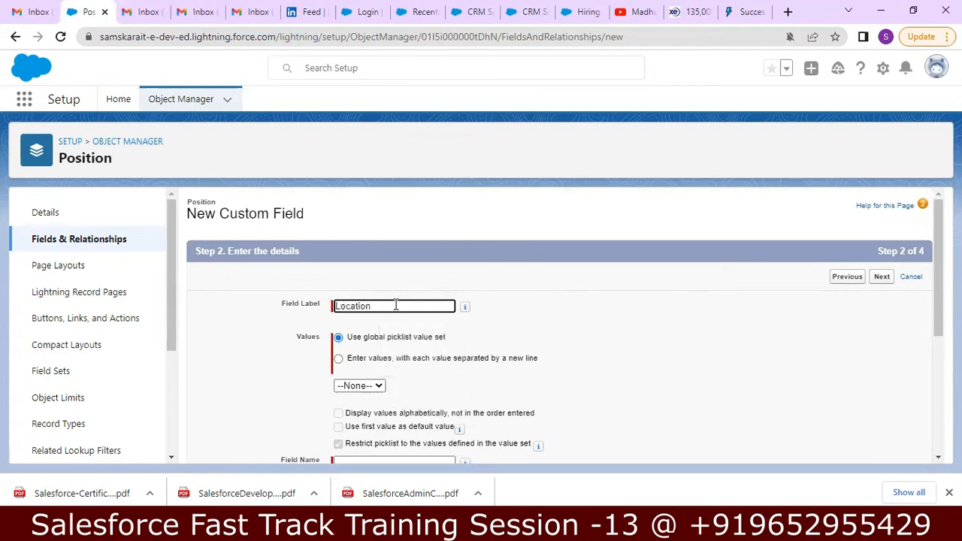
click(338, 359)
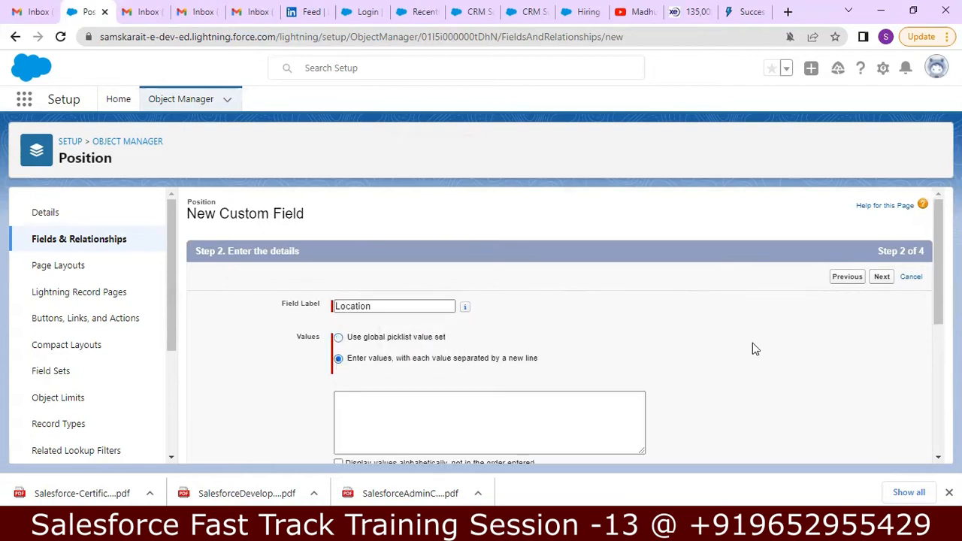
Enter Hyderabad, Chennai, Mumbai, Vizag and Vijayawada as the Location picklist values, one per line
scroll(935, 296, down, 1)
click(610, 341)
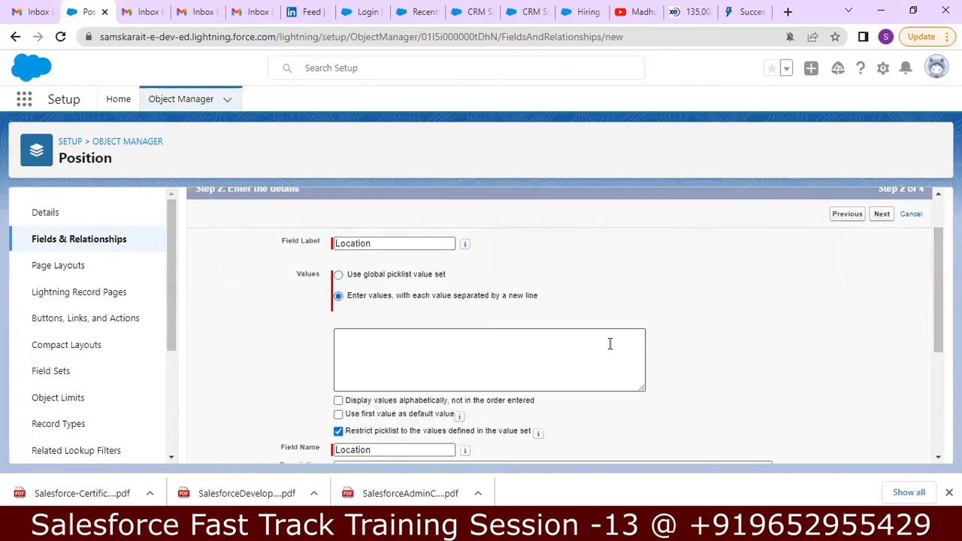
text(Hyderabad)
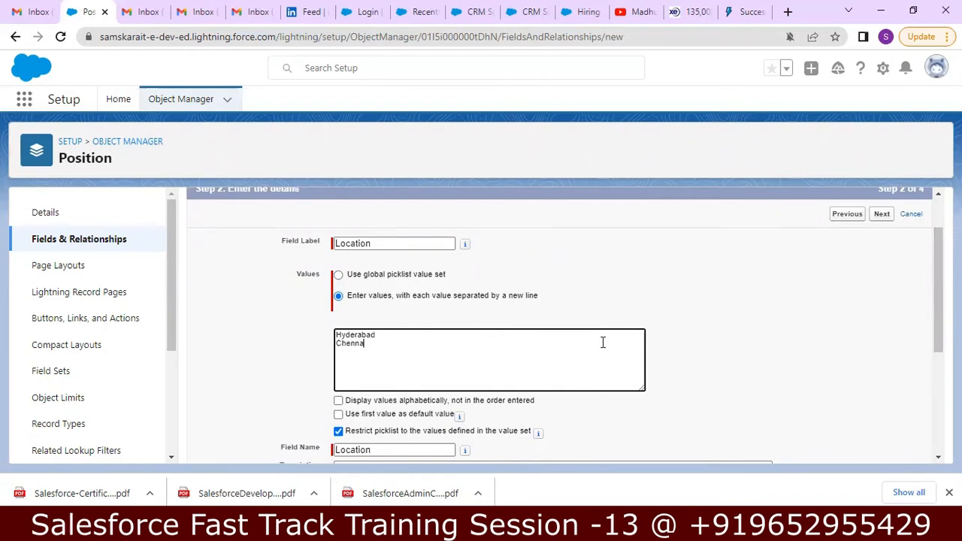
text(Mumbai )
text(Vizag)
key(Return)
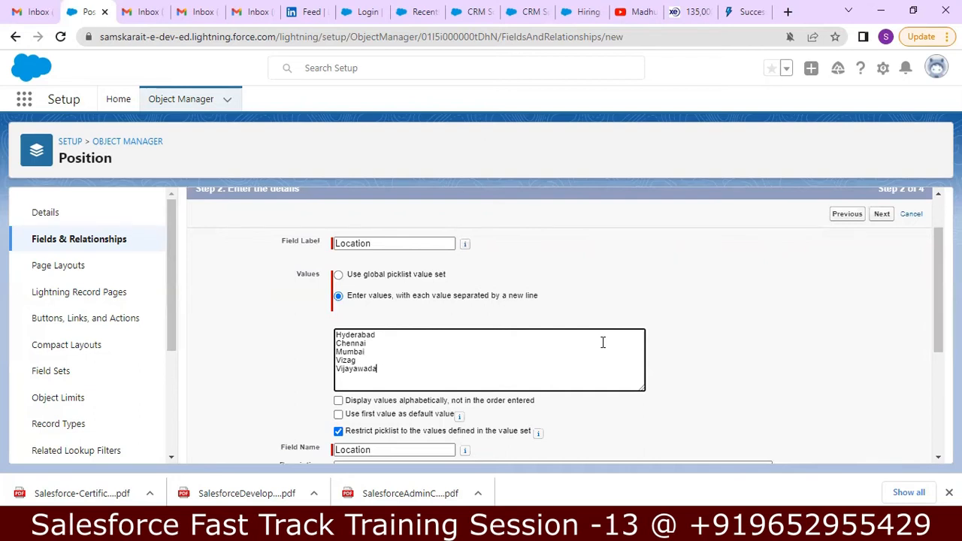
Set the Location picklist to display its values alphabetically, leaving the remaining field options at their defaults
drag(937, 257, 937, 280)
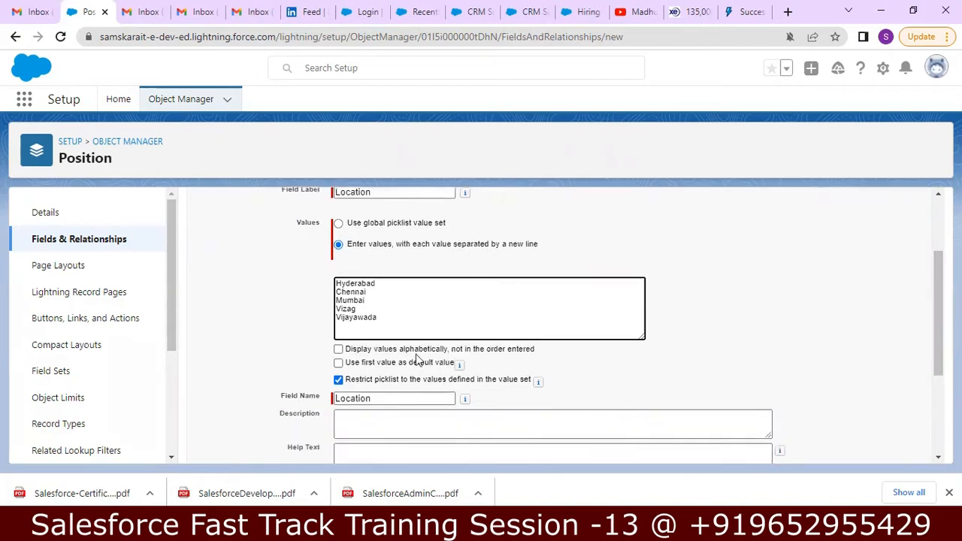
click(338, 350)
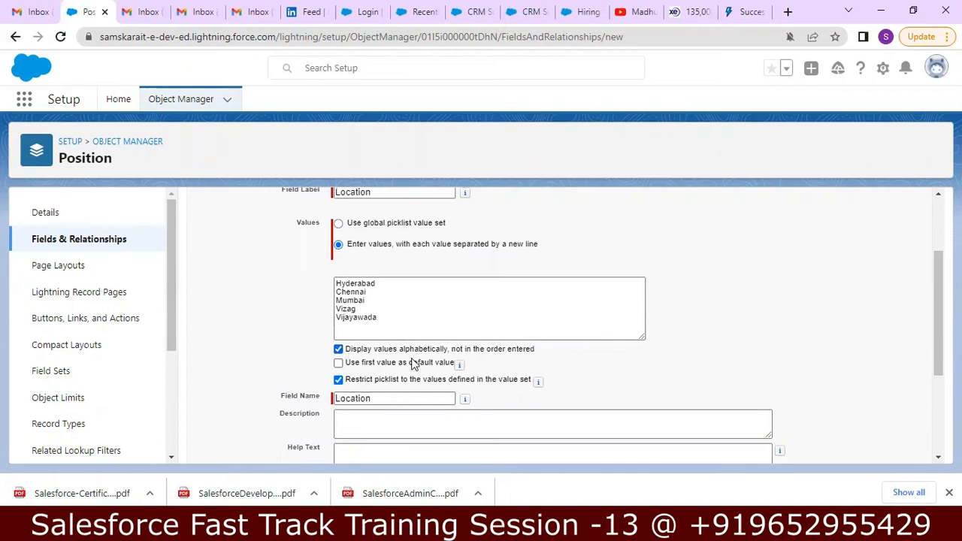
drag(809, 362, 480, 403)
click(650, 362)
drag(935, 324, 929, 408)
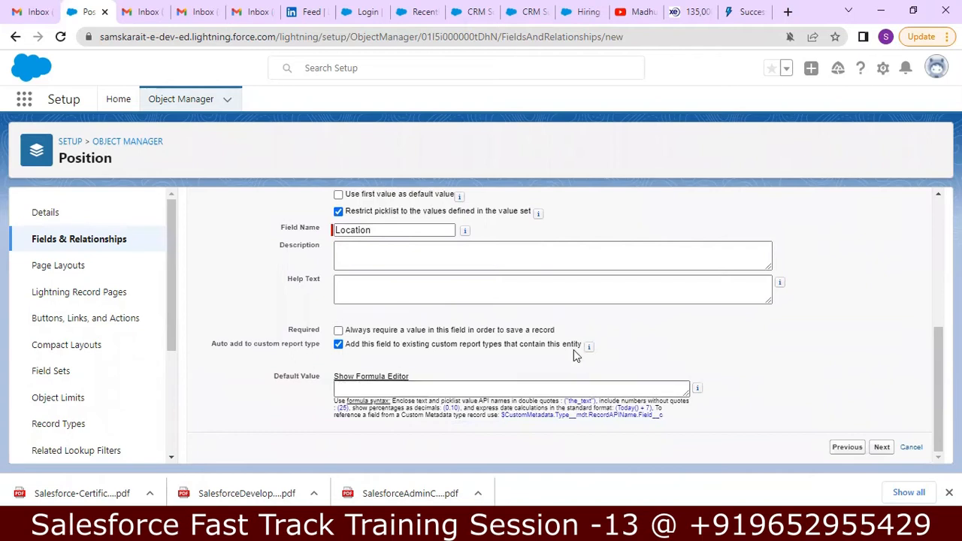
Accept the default field-level security, keep Location on the Position Layout, and save the field
click(881, 448)
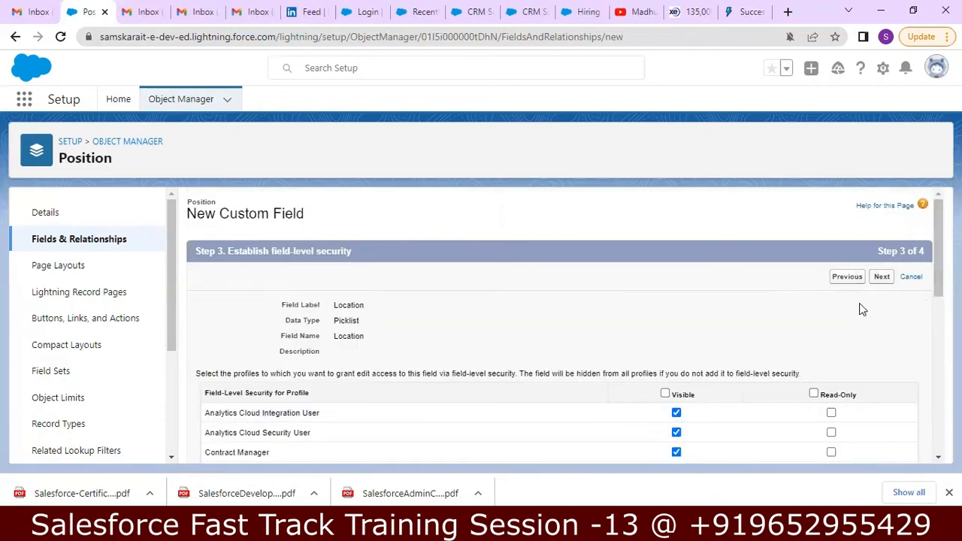
click(882, 277)
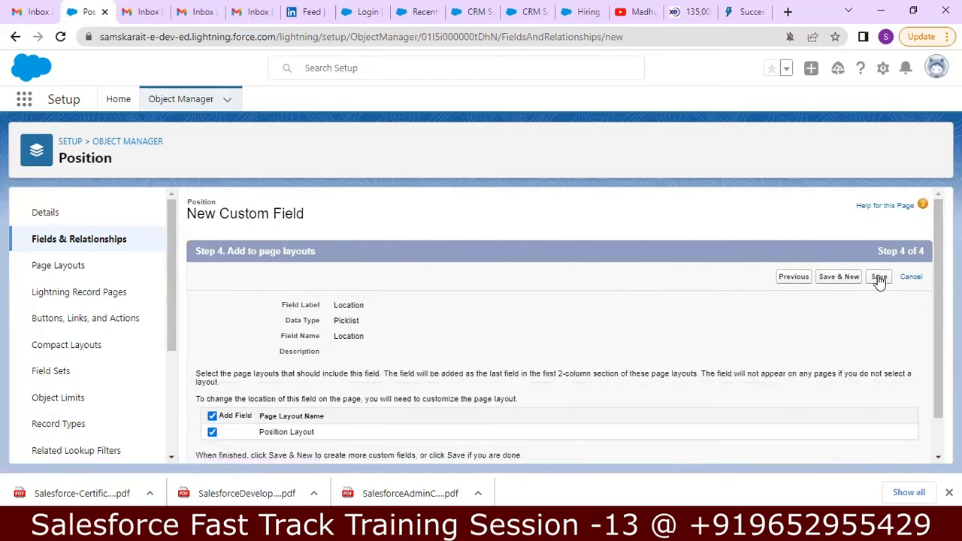
scroll(865, 301, down, 1)
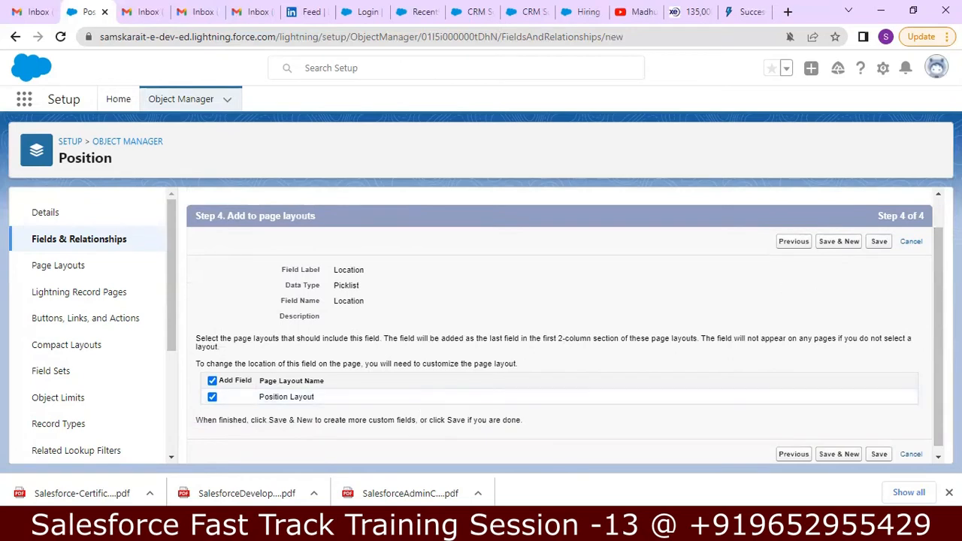
click(878, 242)
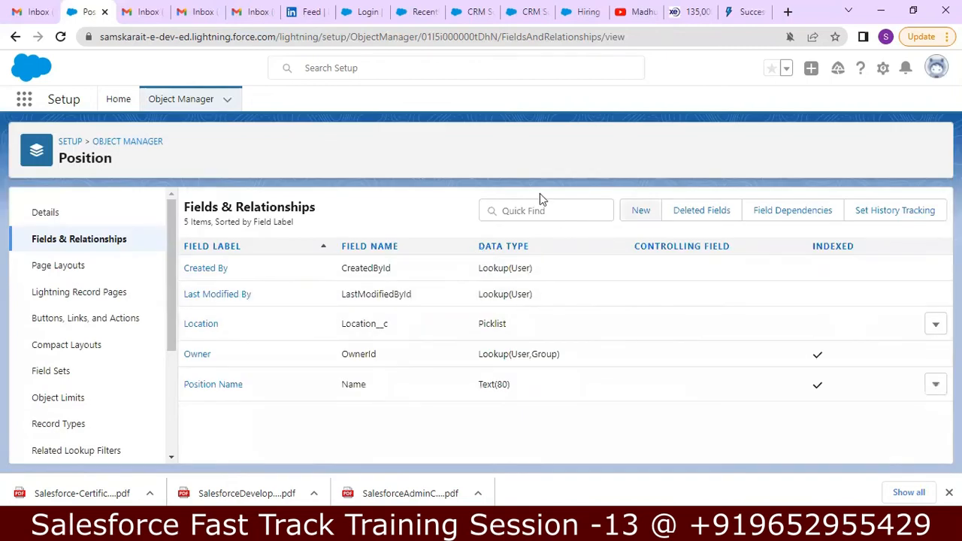
Start another custom object from Object Manager with the label Recruiter and the plural label Recruiters
click(129, 143)
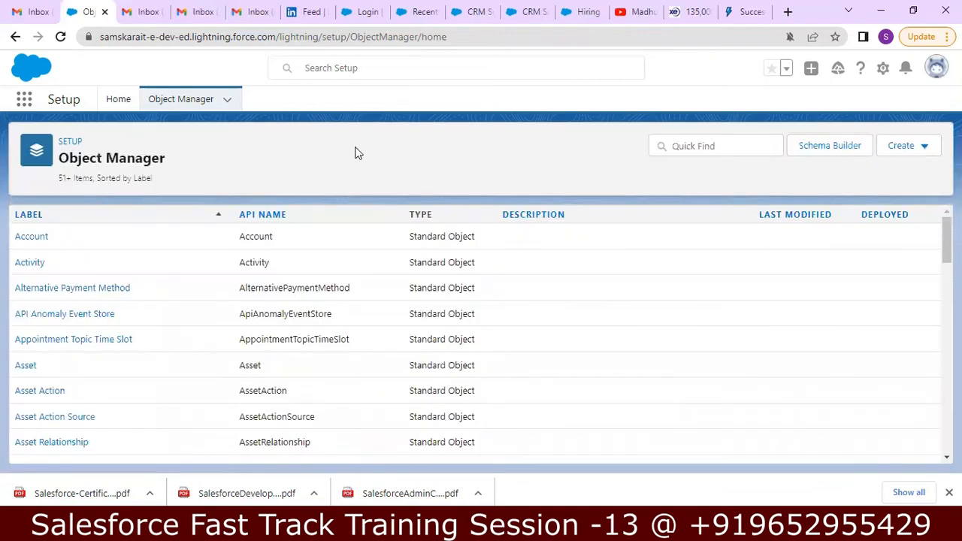
click(927, 146)
click(857, 187)
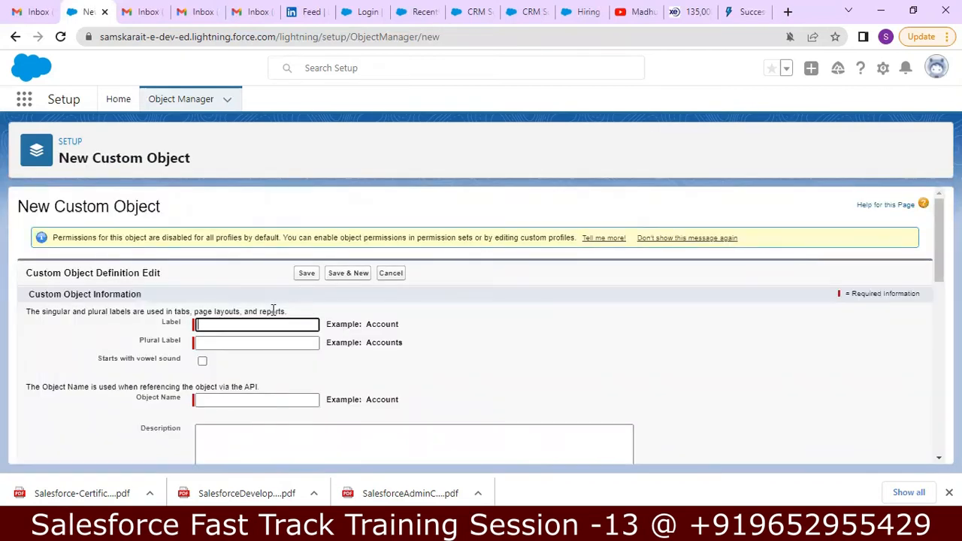
text(Recruiter)
key(Tab)
text(Recruite)
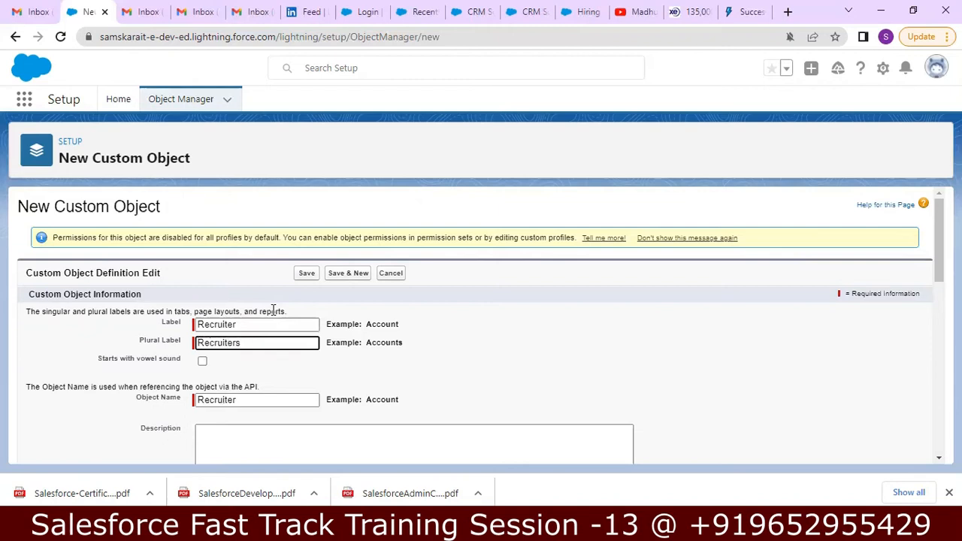
Enable Allow Reports, Allow Activities and Allow in Chatter Groups for the Recruiter object
drag(940, 242, 902, 339)
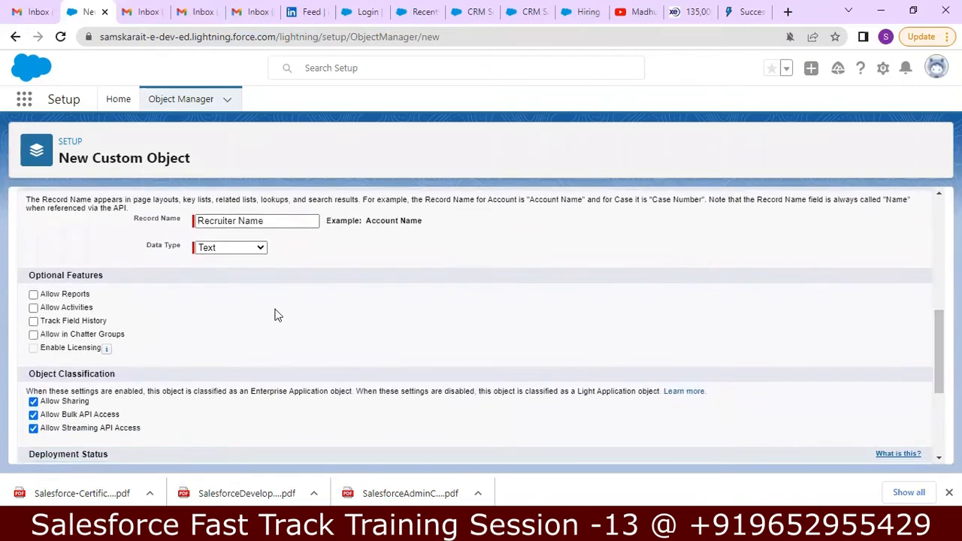
click(33, 294)
click(33, 307)
click(33, 335)
Enable launching the New Custom Tab Wizard after saving, and save the Recruiter object
drag(938, 326, 923, 382)
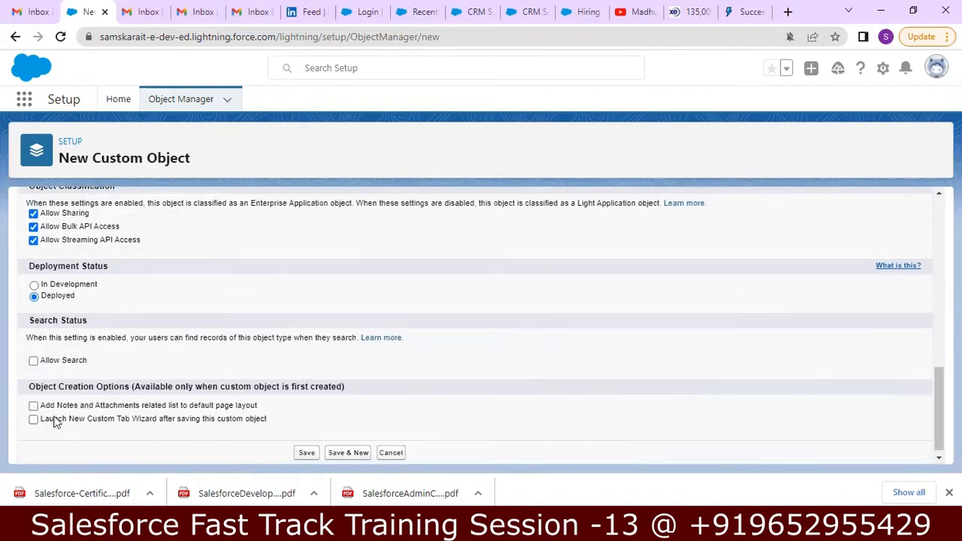
click(33, 419)
click(307, 453)
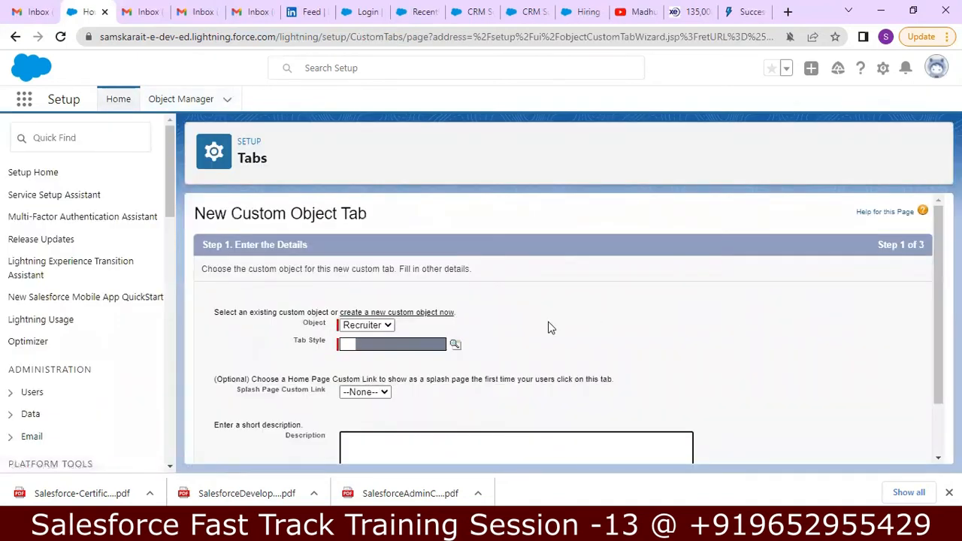
Assign the Computer tab style to the Recruiter object's tab
scroll(933, 301, down, 2)
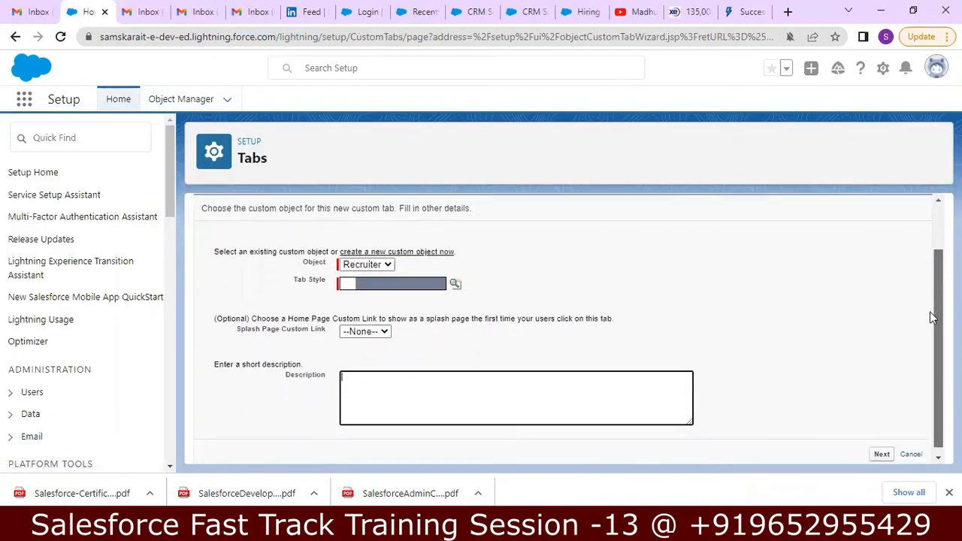
click(455, 280)
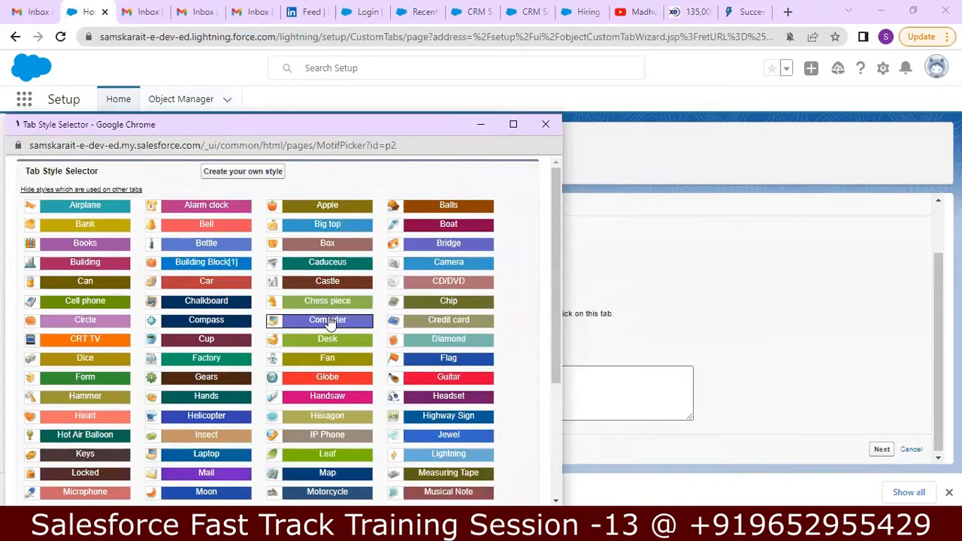
click(328, 320)
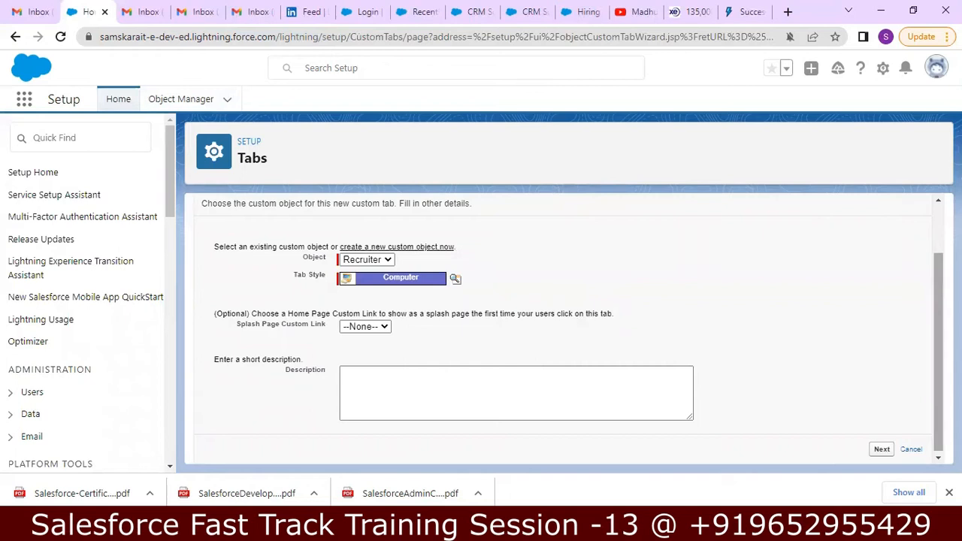
Finish the Recruiter tab with Default On visibility for all profiles, include it in all custom apps, and save it
drag(938, 352, 939, 355)
click(880, 447)
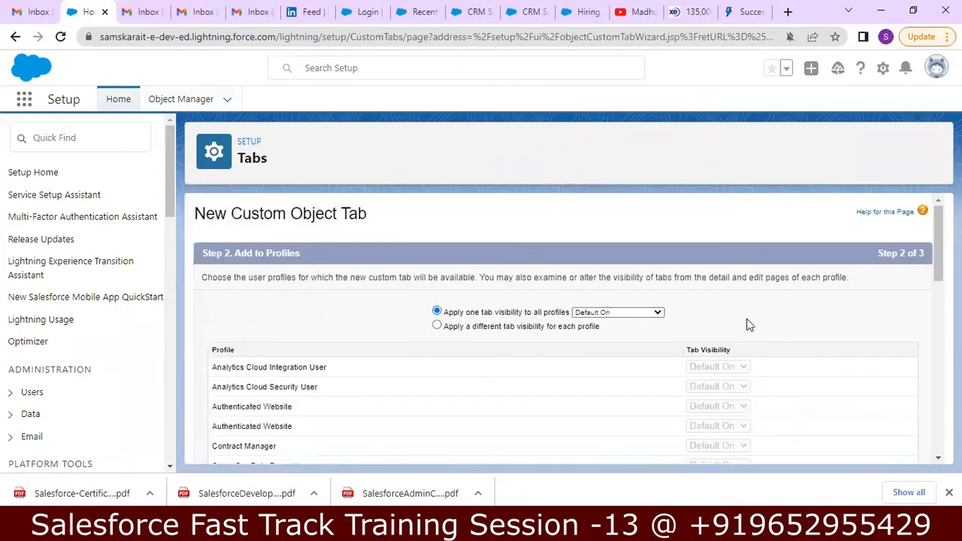
drag(938, 218, 918, 405)
click(881, 447)
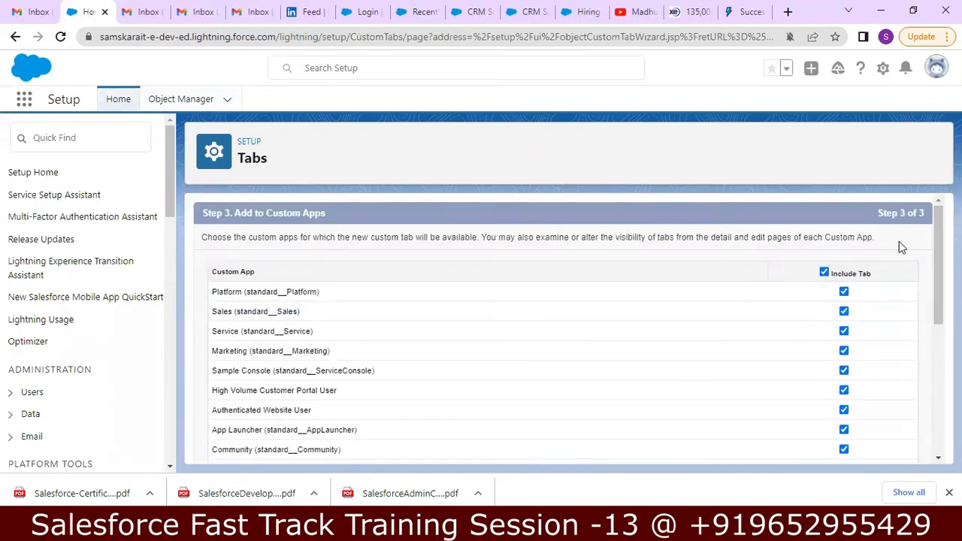
drag(938, 248, 926, 382)
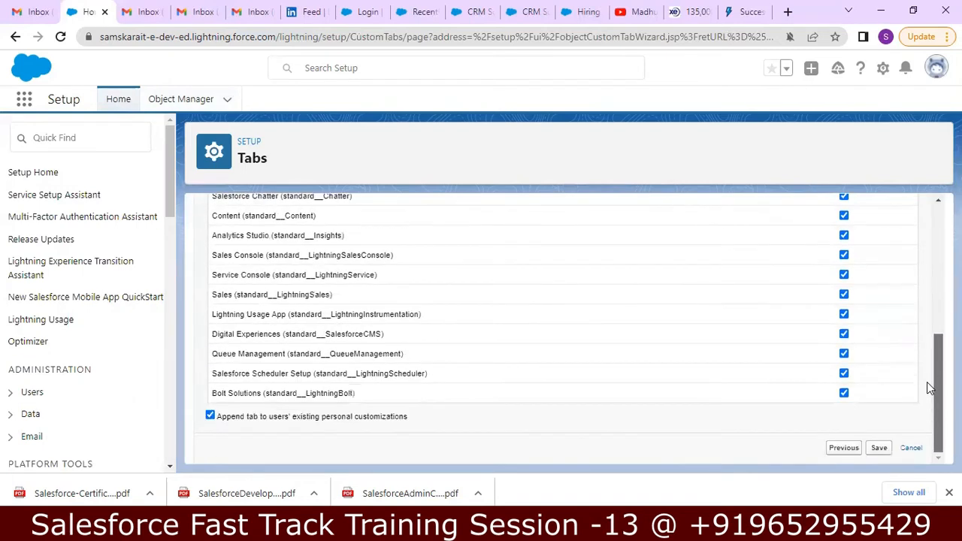
click(880, 449)
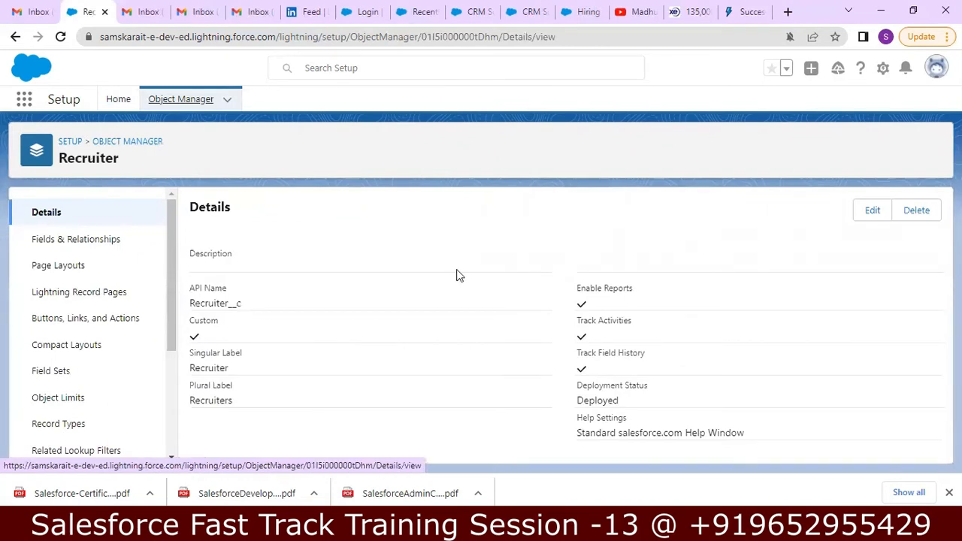
Start a new custom field on the Recruiter object with the Phone data type
click(109, 239)
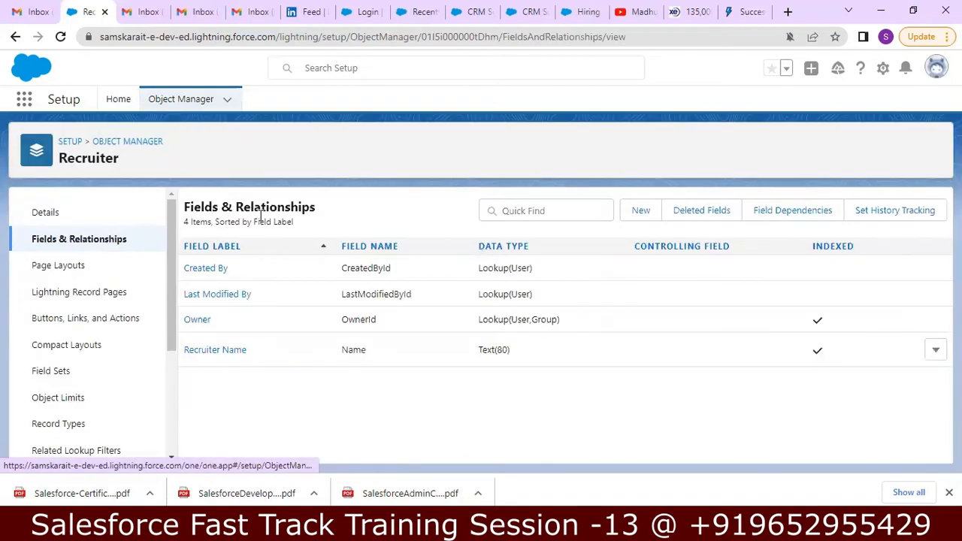
click(641, 210)
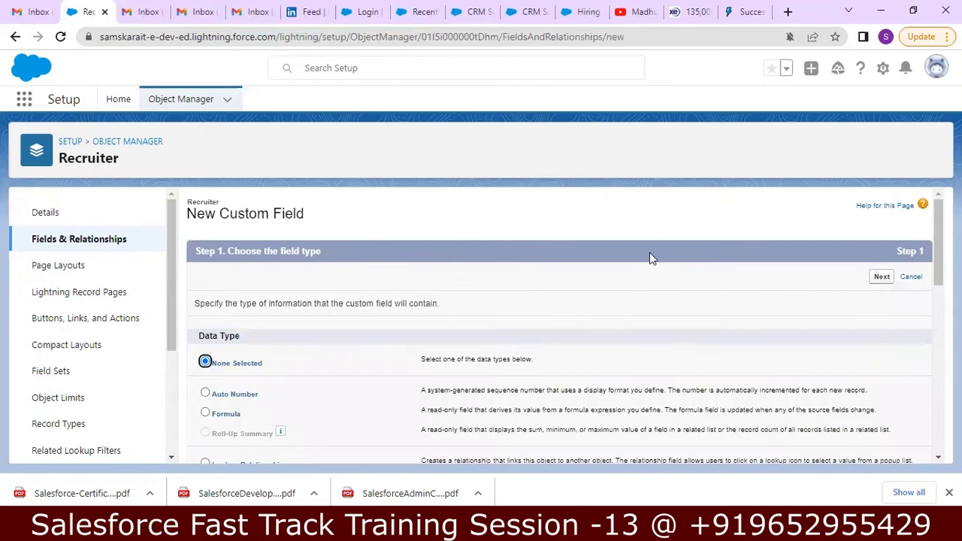
scroll(928, 301, down, 6)
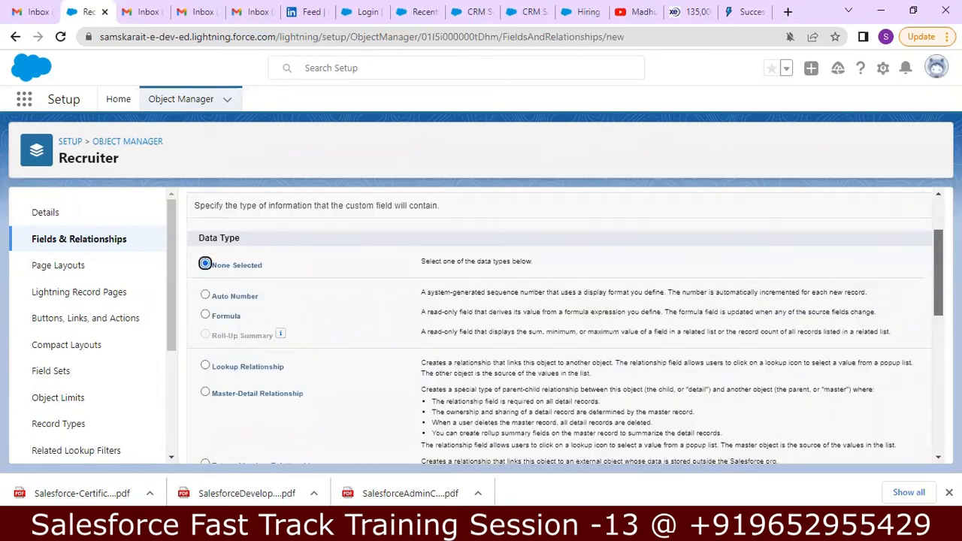
scroll(925, 328, down, 2)
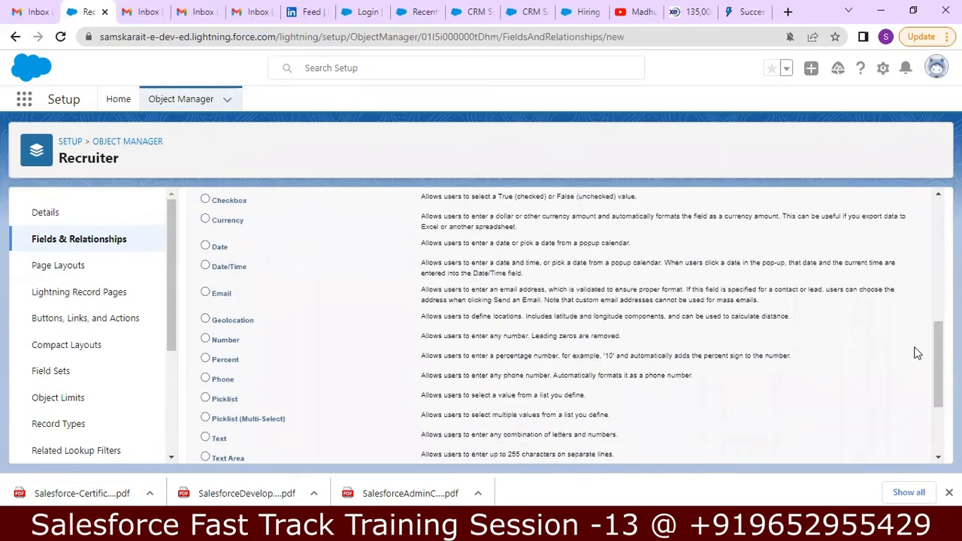
click(206, 381)
scroll(938, 360, down, 1)
scroll(932, 412, down, 2)
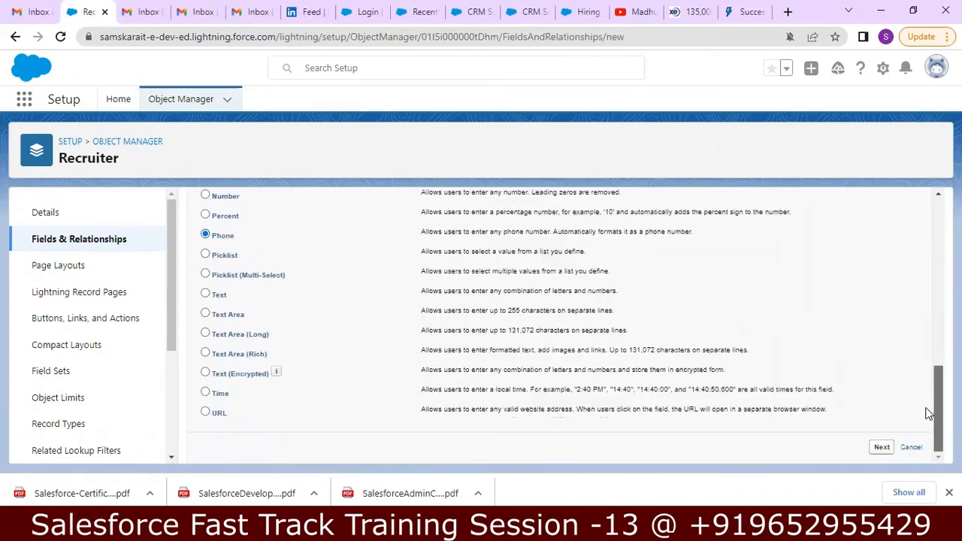
click(881, 448)
Label the new field Phone Number, keep the default field-level security and the Recruiter Layout, and save the field
click(400, 304)
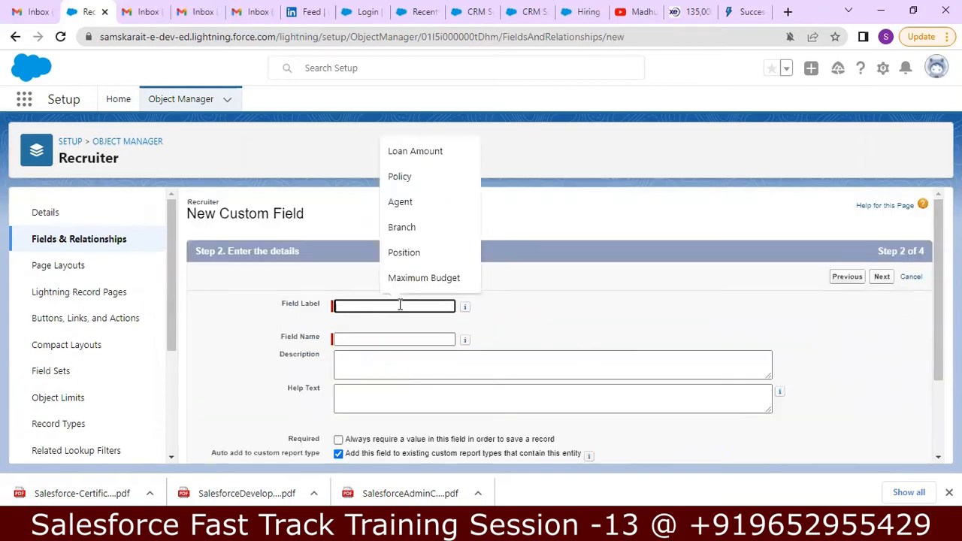
text(Phone Number)
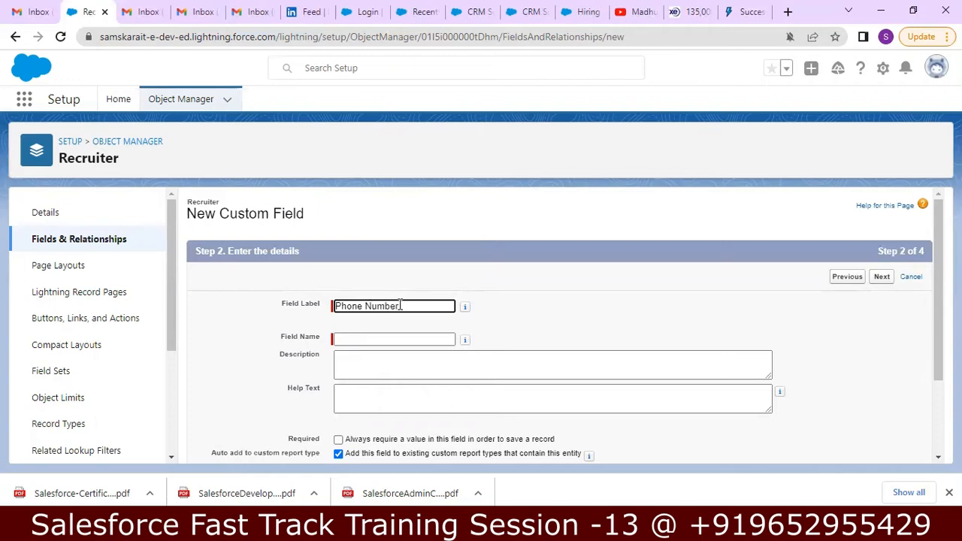
key(Tab)
key(Tab)
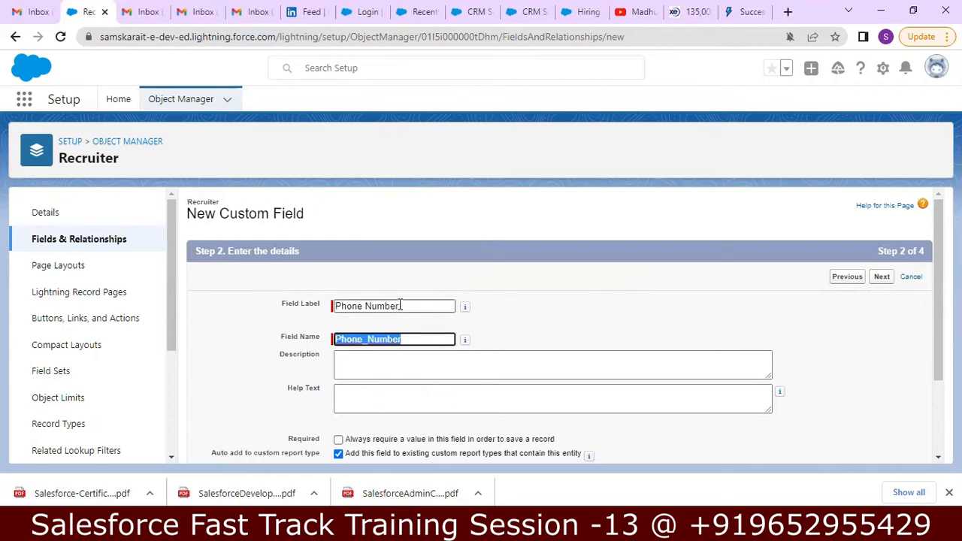
drag(937, 348, 928, 414)
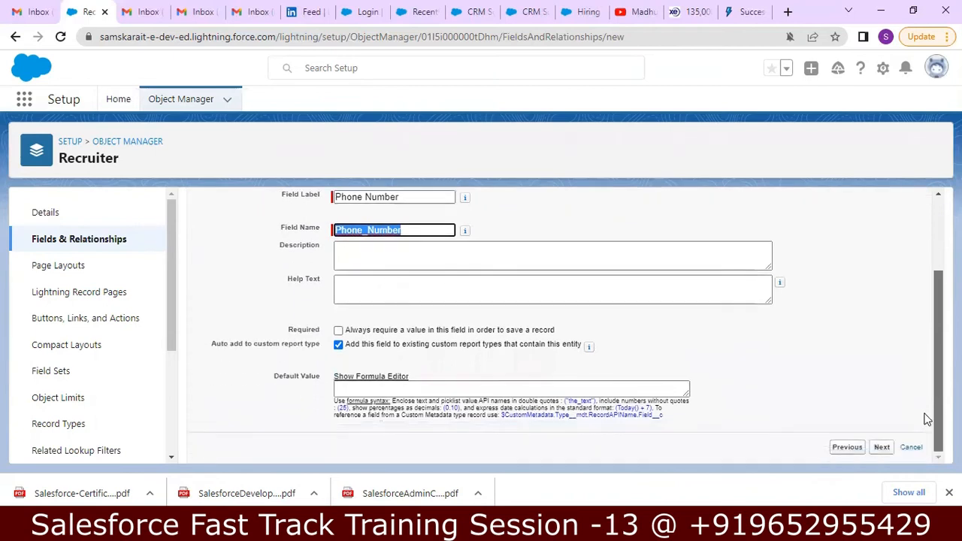
click(882, 447)
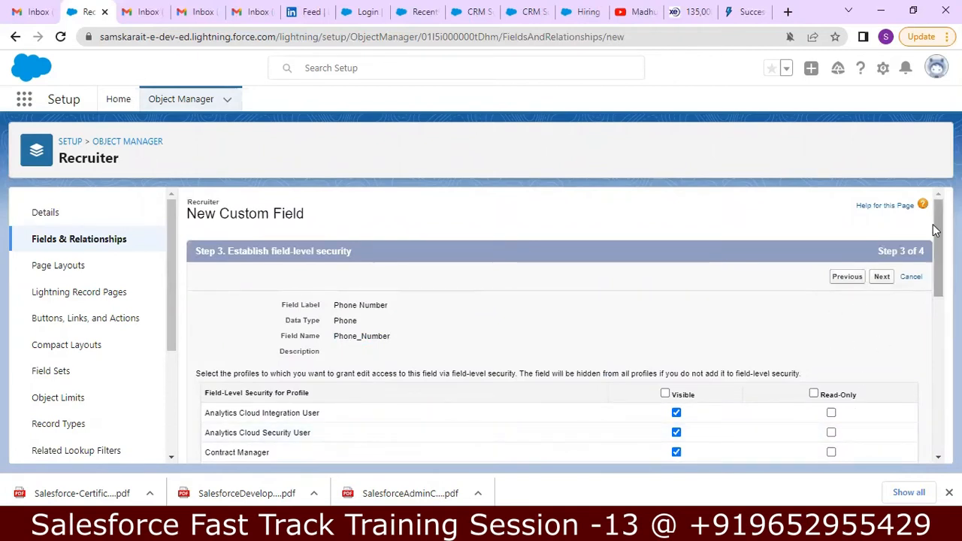
drag(938, 248, 938, 402)
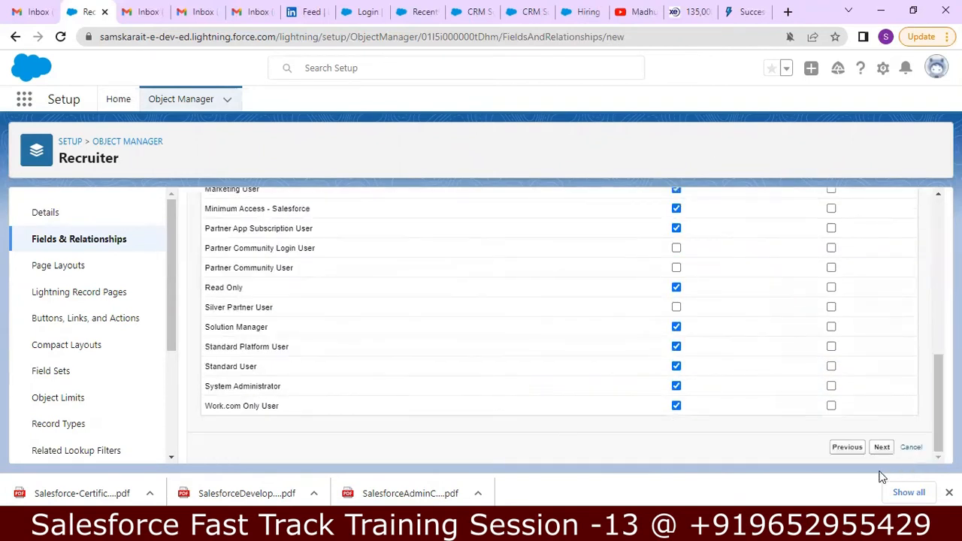
click(880, 451)
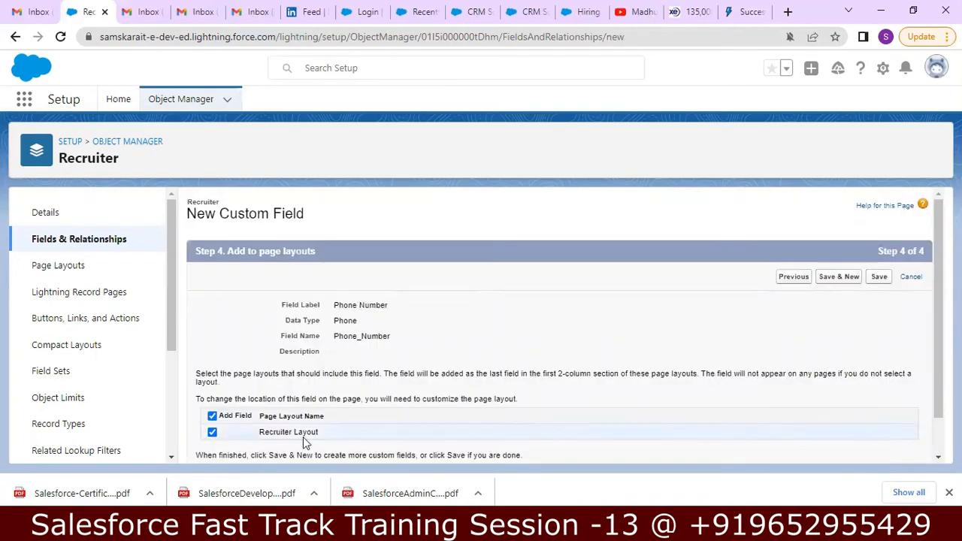
click(880, 278)
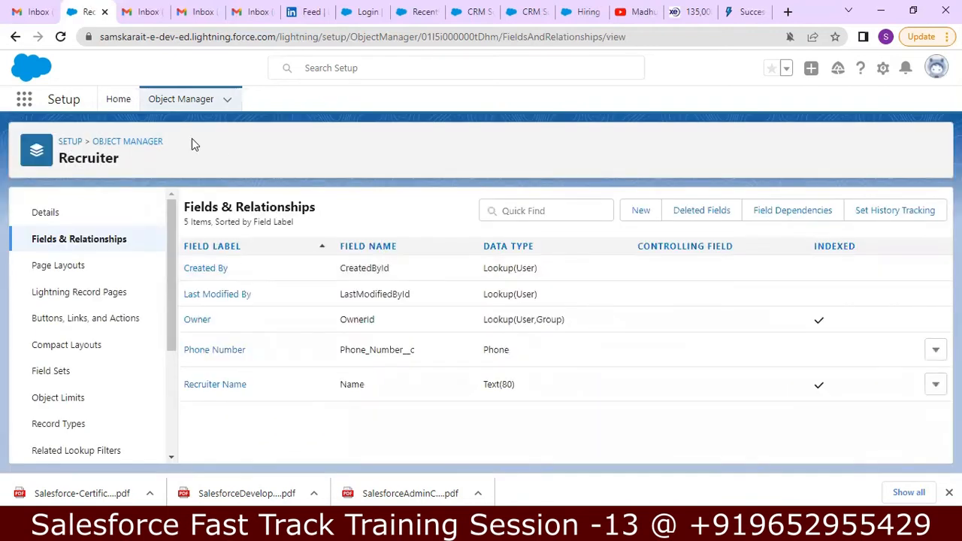
Switch to Salesforce Classic and change the active app to Sales
click(935, 69)
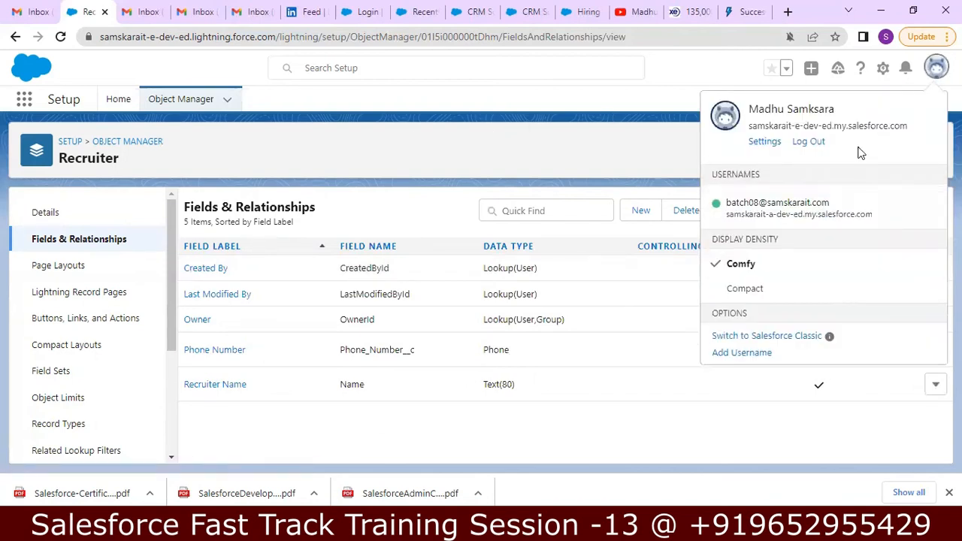
click(774, 338)
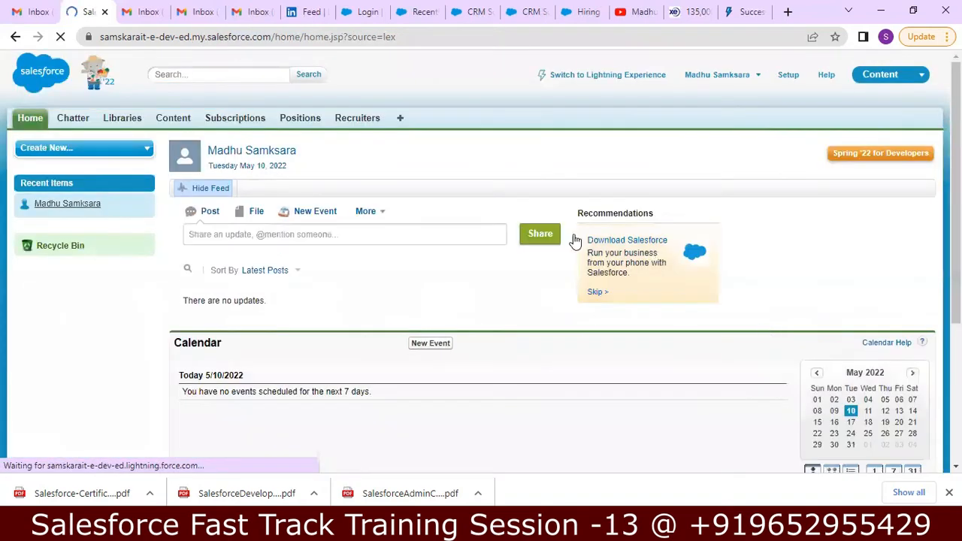
click(914, 72)
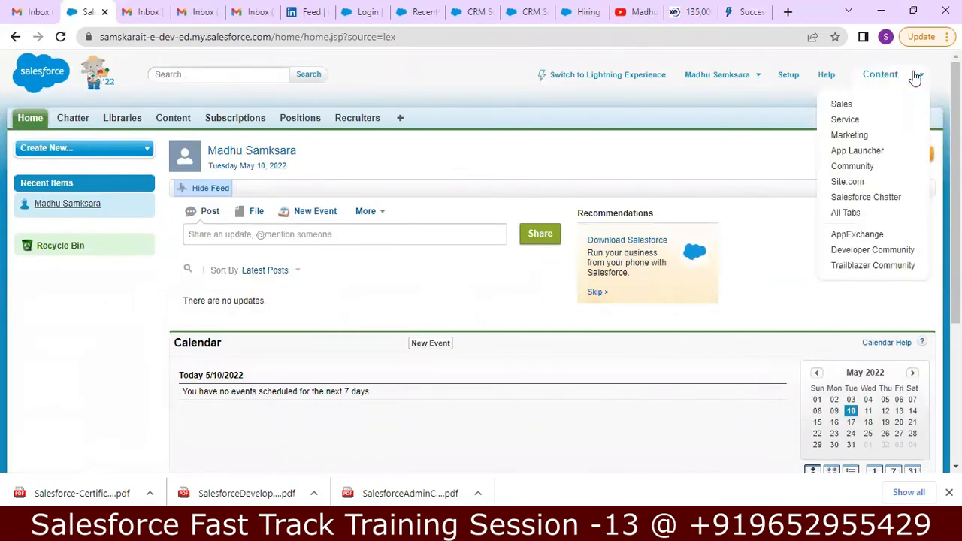
click(862, 106)
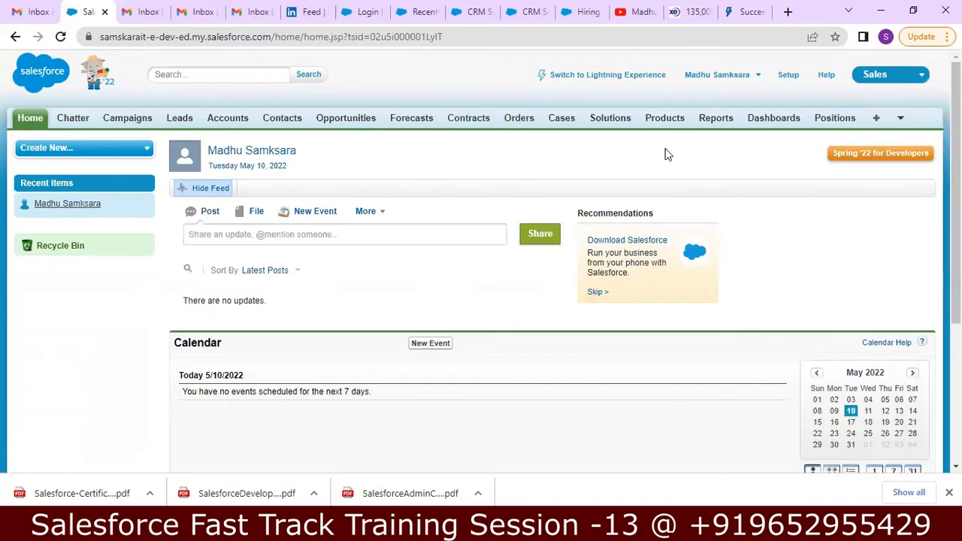
Open the tab customization settings for the Sales app from the list of all tabs
click(900, 122)
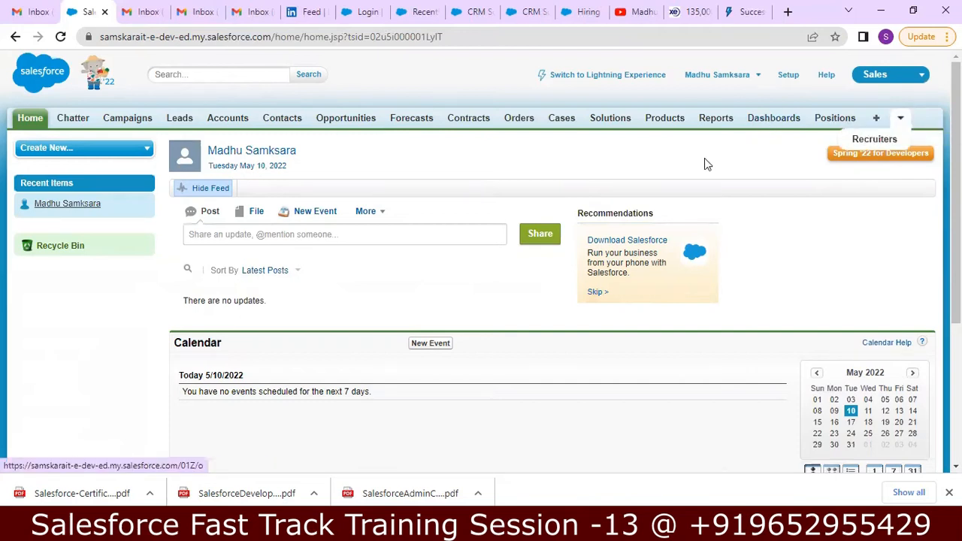
click(877, 120)
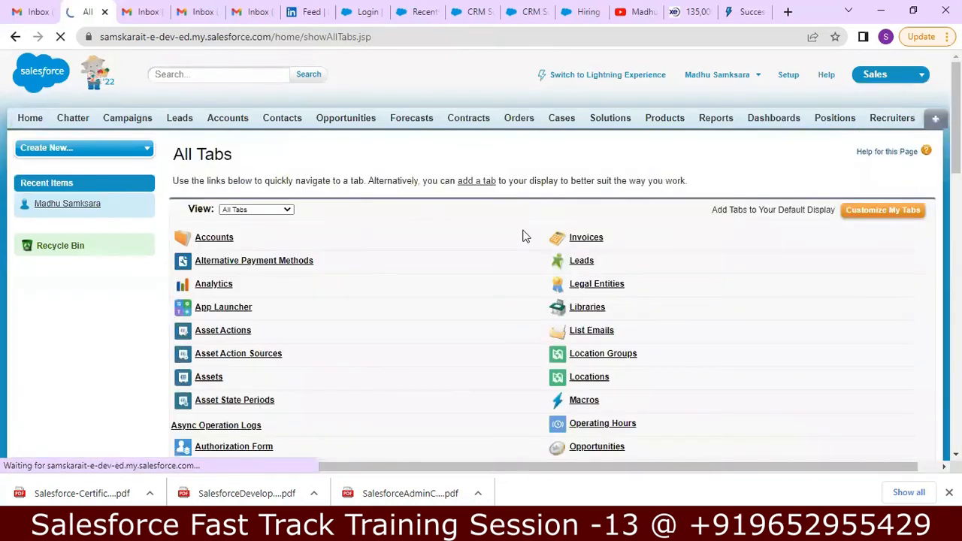
click(872, 208)
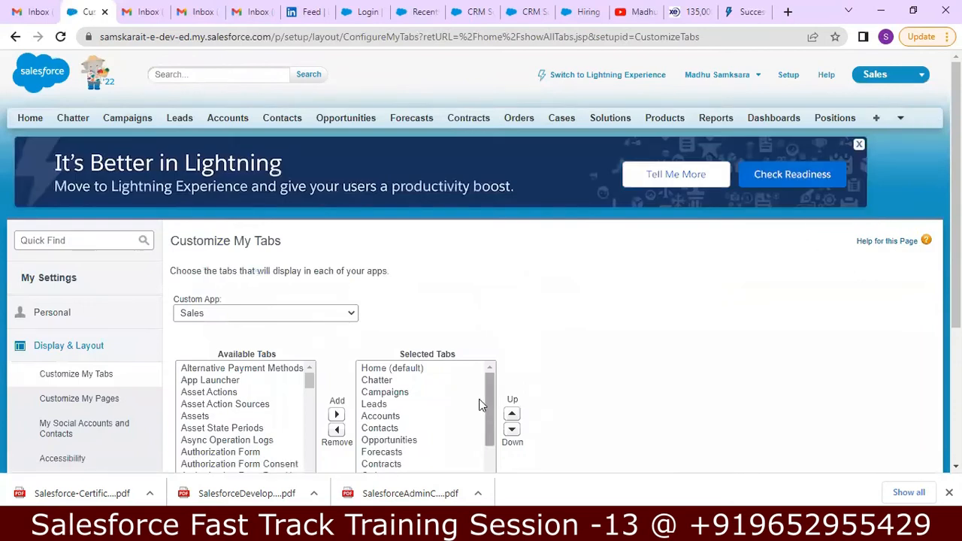
Remove Forecasts, Contracts, Orders, Cases, Solutions, Products, Reports and Dashboards from the Sales app's selected tabs and save the customization
drag(491, 399, 491, 434)
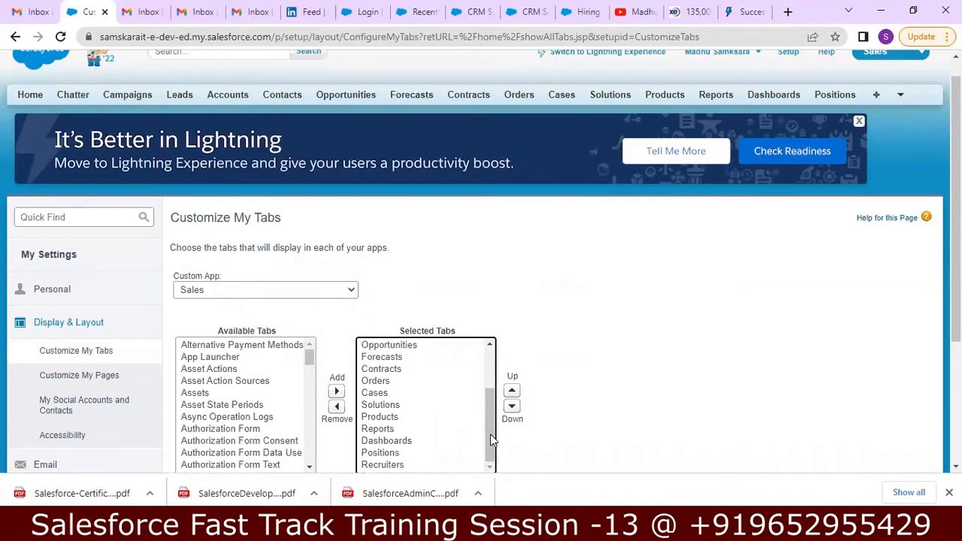
key(shift+Up)
key(shift+Up)
key(shift+Up)
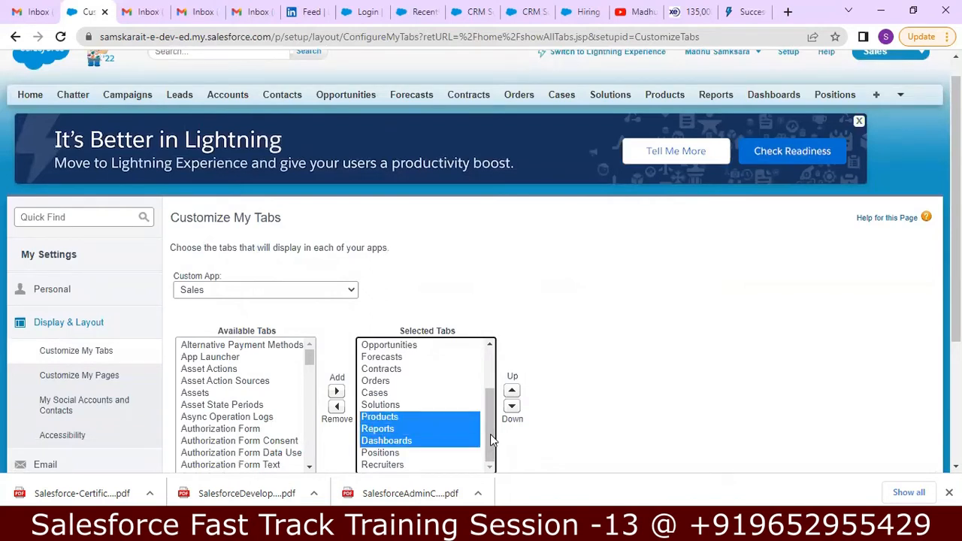
key(shift+Up)
key(shift+Up)
key(shift+Up)
key(shift+Up)
key(shift+Up)
key(shift+Up)
key(shift+Up)
key(shift+Up)
key(shift+Up)
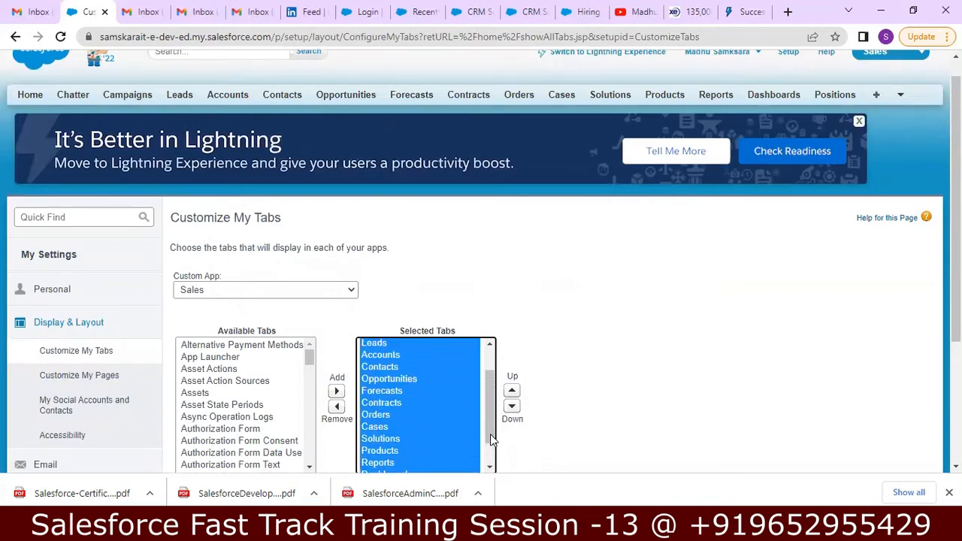
key(shift+Down)
key(shift+Down)
key(shift+Down)
key(shift+Down)
key(shift+Down)
key(shift+Up)
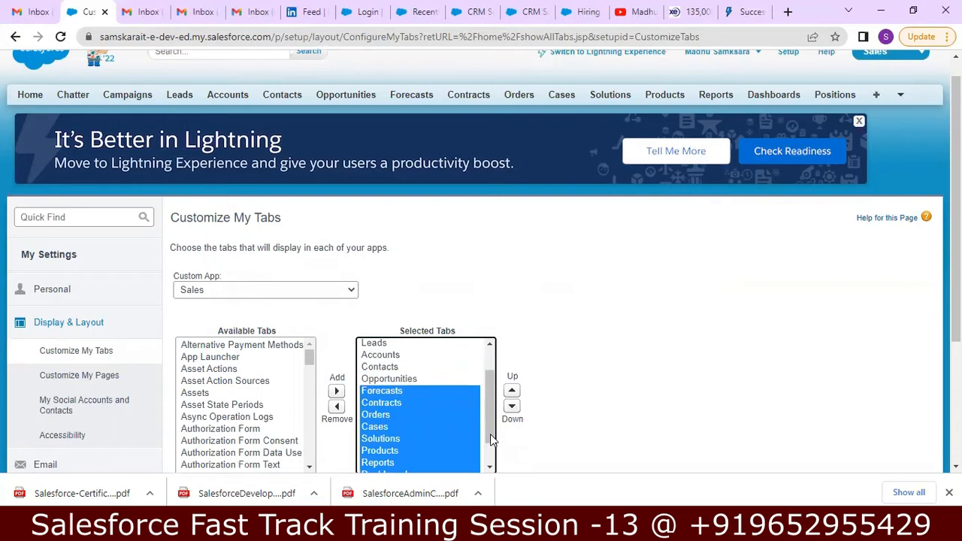
click(336, 406)
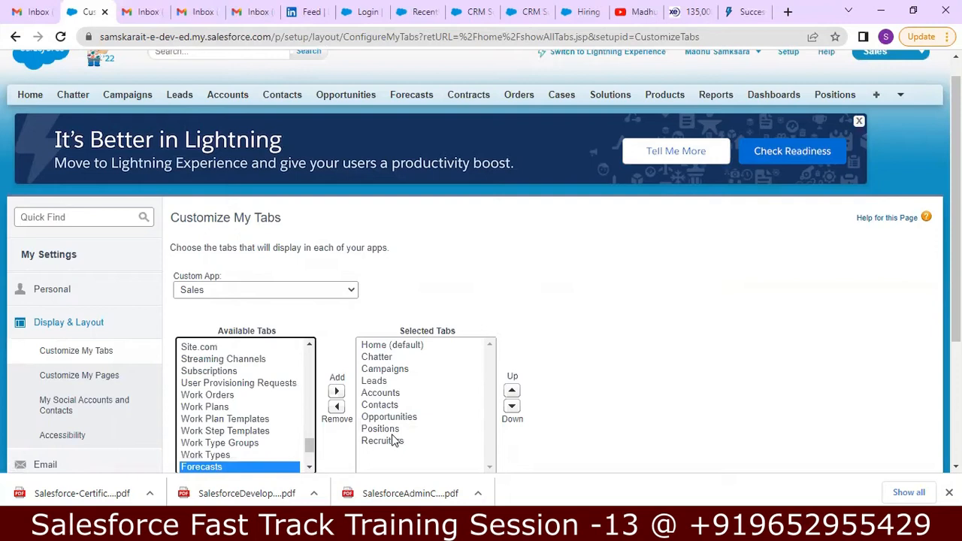
scroll(562, 436, down, 2)
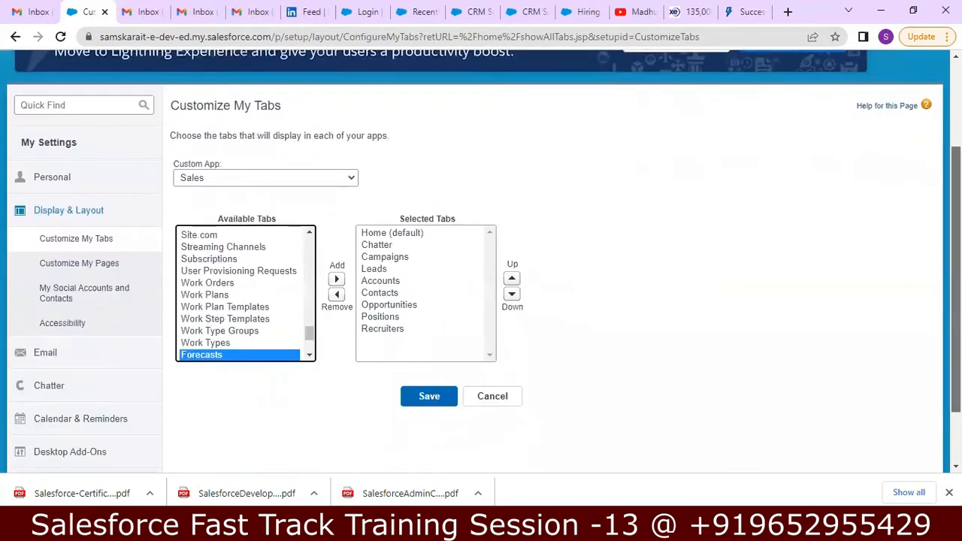
click(419, 403)
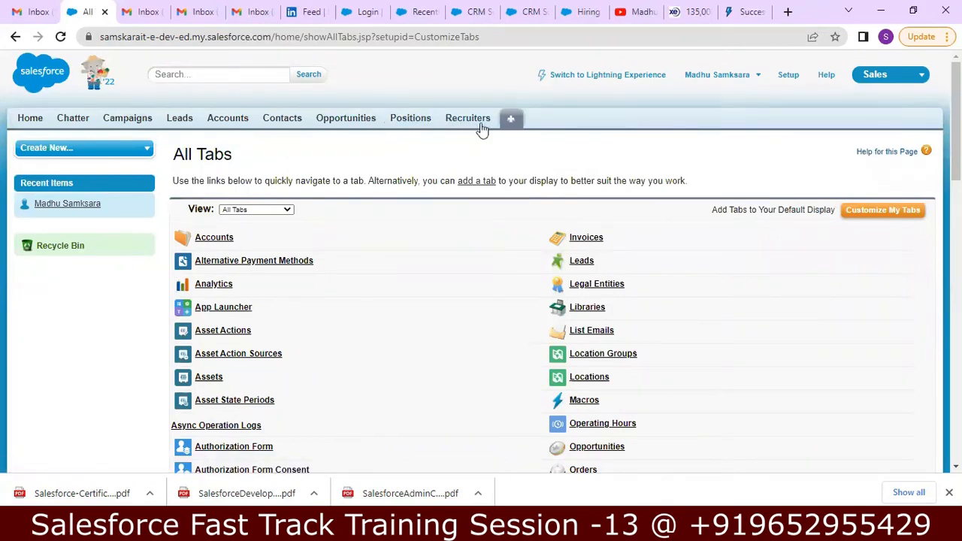
Create a position record named Salesforce Administrator with the location Chennai and save it
click(417, 121)
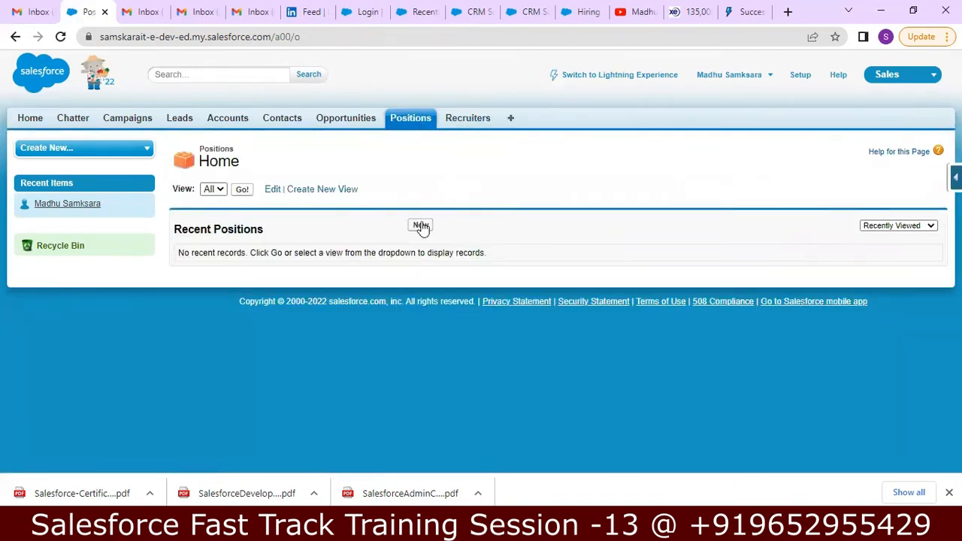
click(421, 224)
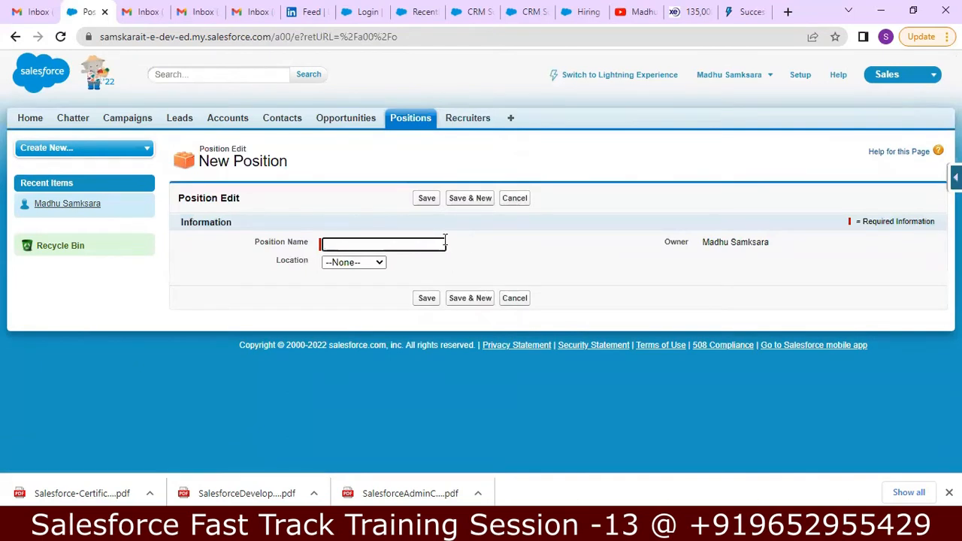
text(Salesforce Administrator)
click(436, 274)
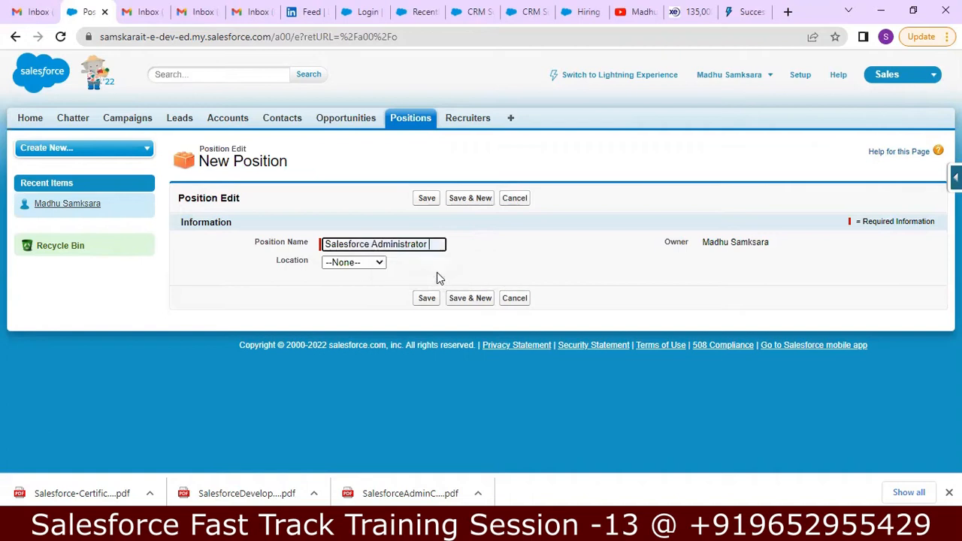
click(381, 263)
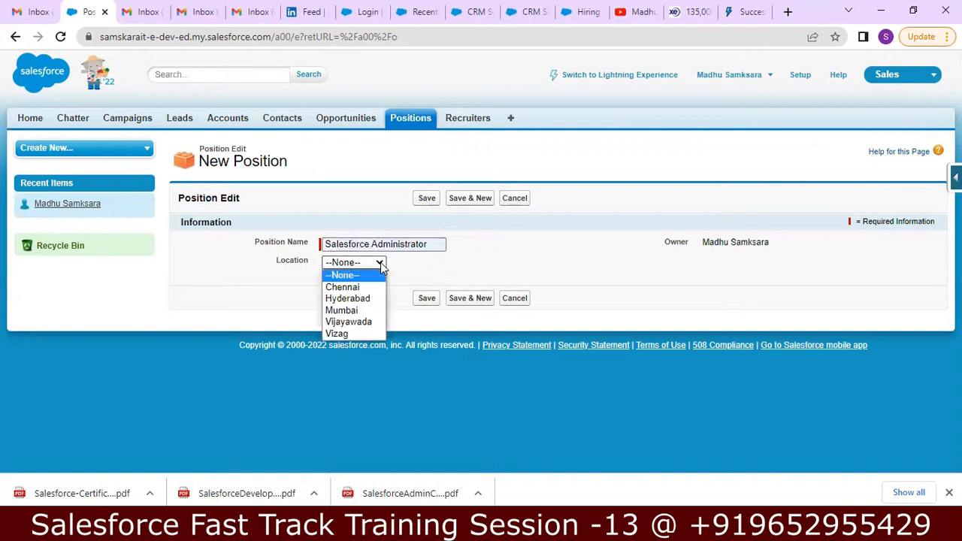
click(369, 289)
click(427, 299)
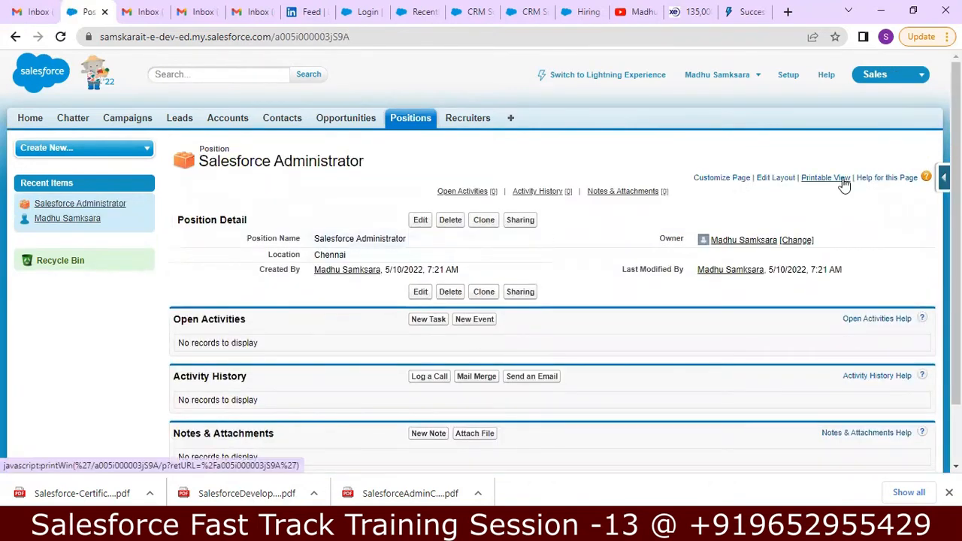
scroll(842, 180, down, 1)
scroll(459, 177, up, 1)
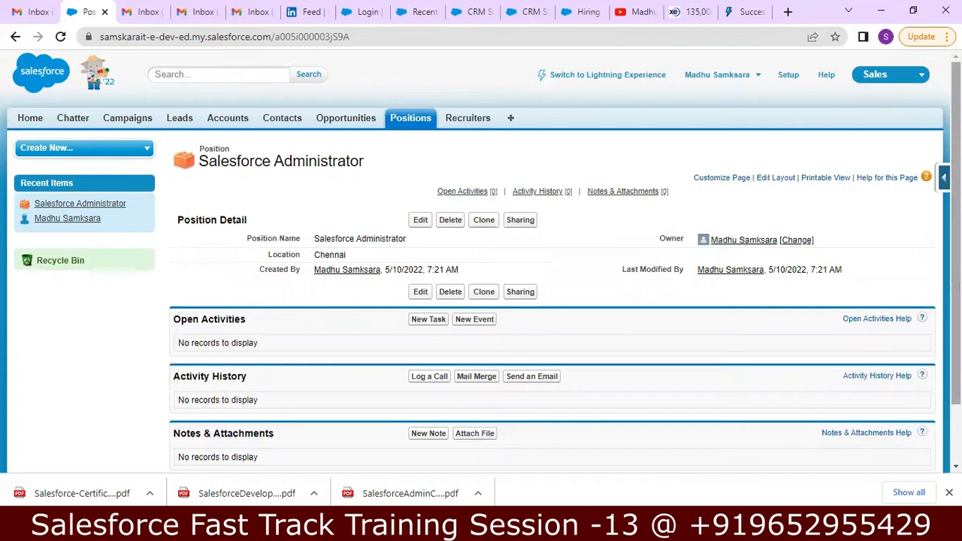
Create a position record named Salesforce Developer with the location Hyderabad and save it
click(397, 122)
click(421, 228)
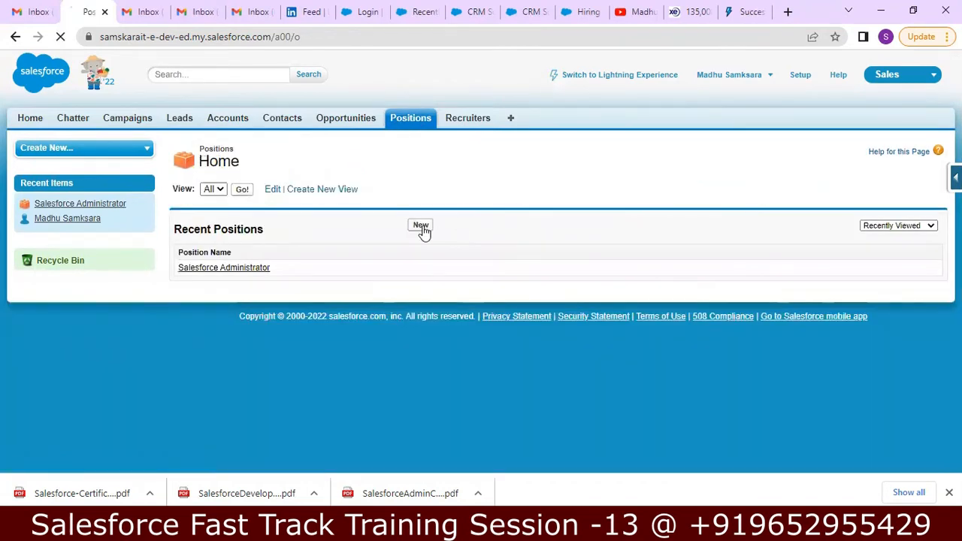
text(Sa)
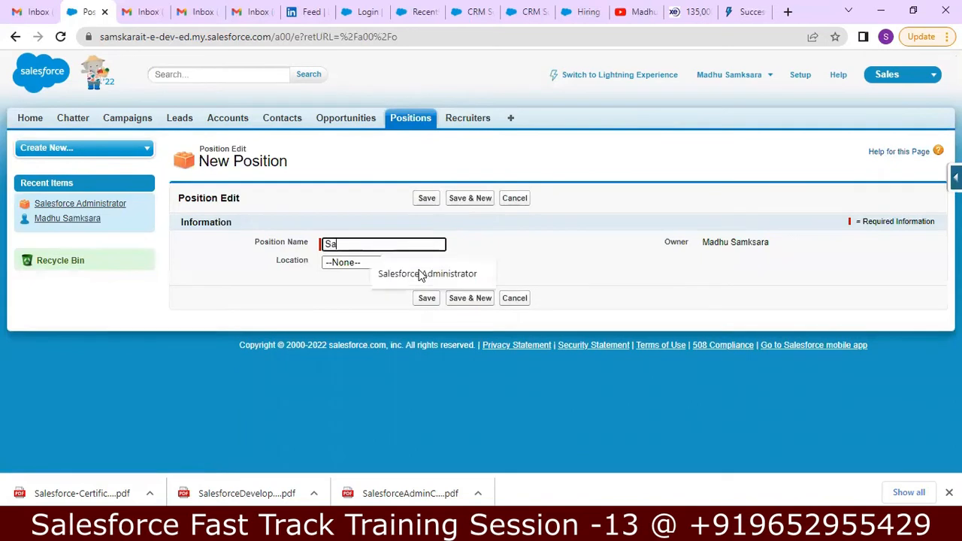
text(lesforce Developer)
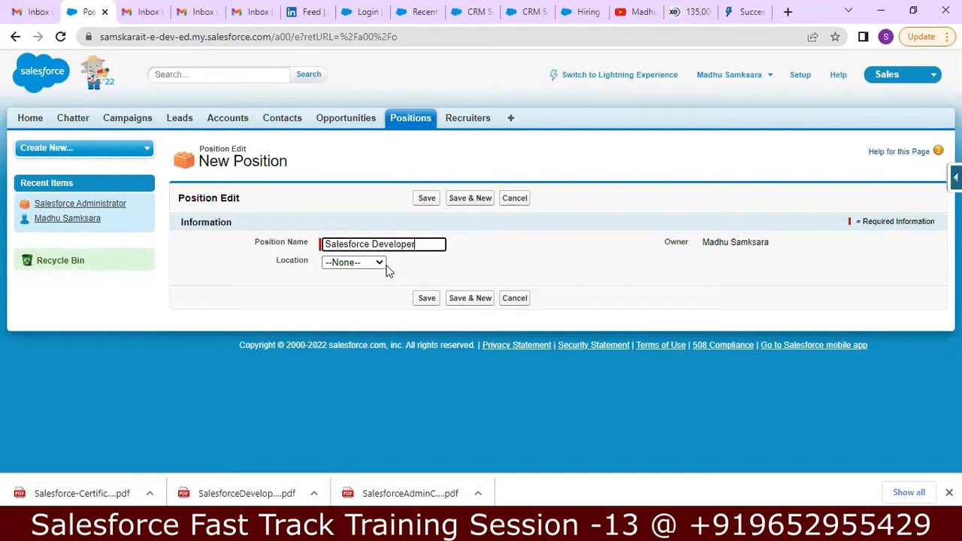
click(380, 262)
click(358, 298)
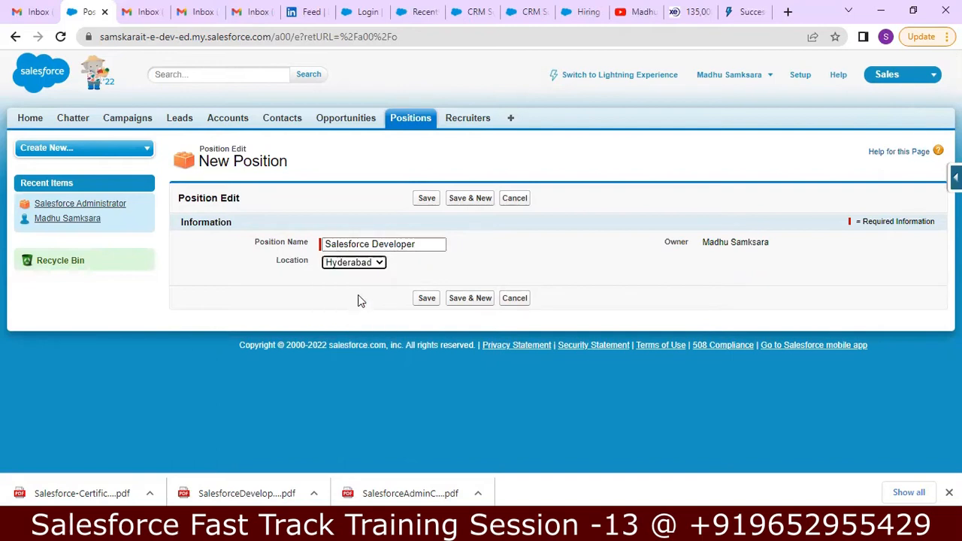
click(426, 300)
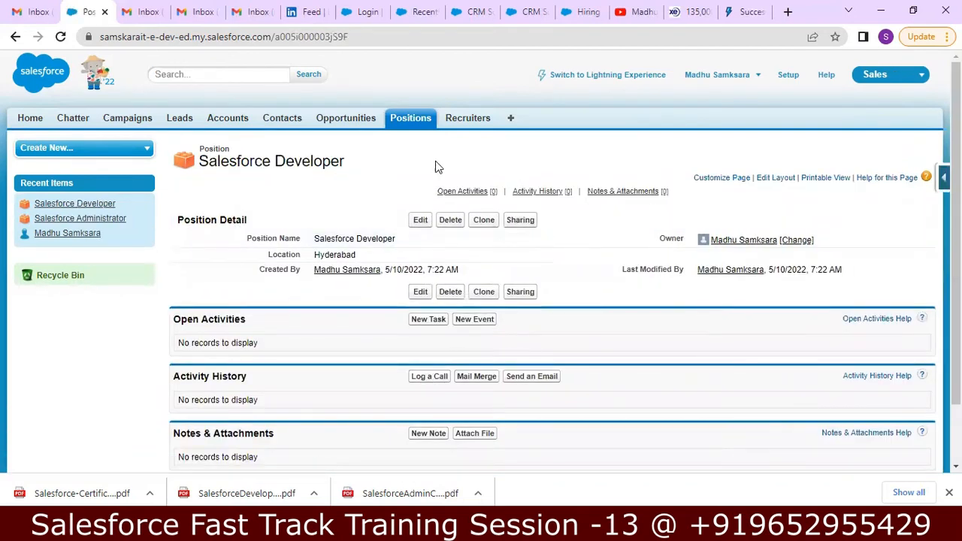
Create a position record named Salesforce Architect with the location Mumbai and save it
click(399, 125)
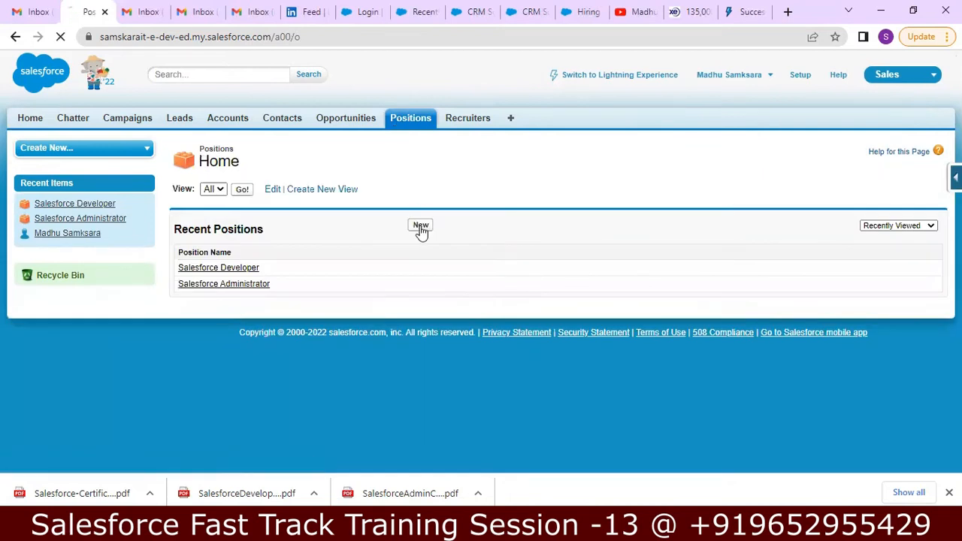
click(420, 226)
text(Sale)
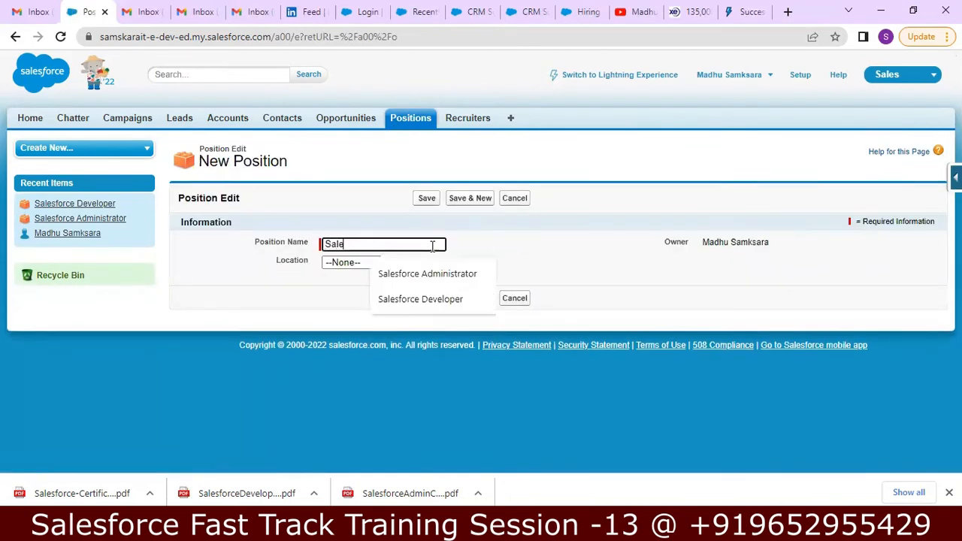
text(sforce Architect)
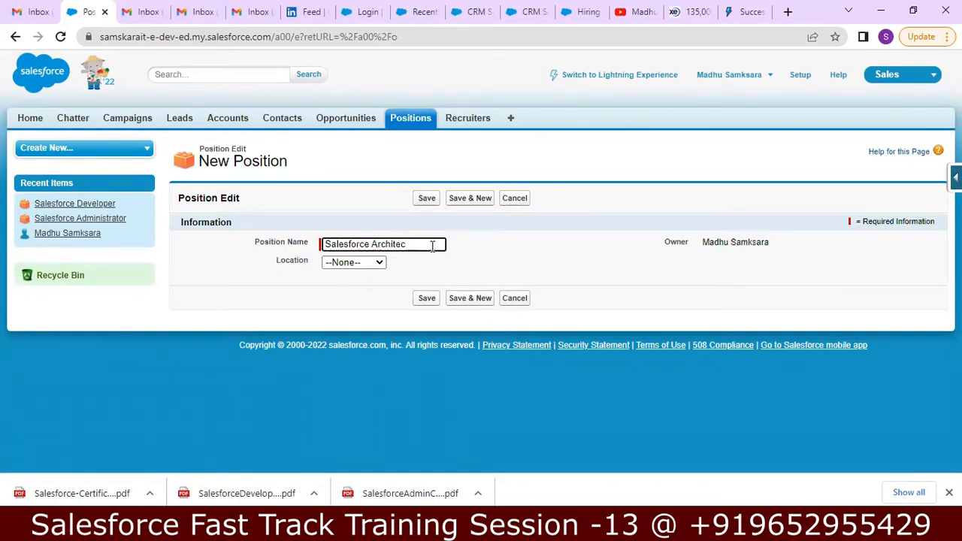
click(377, 264)
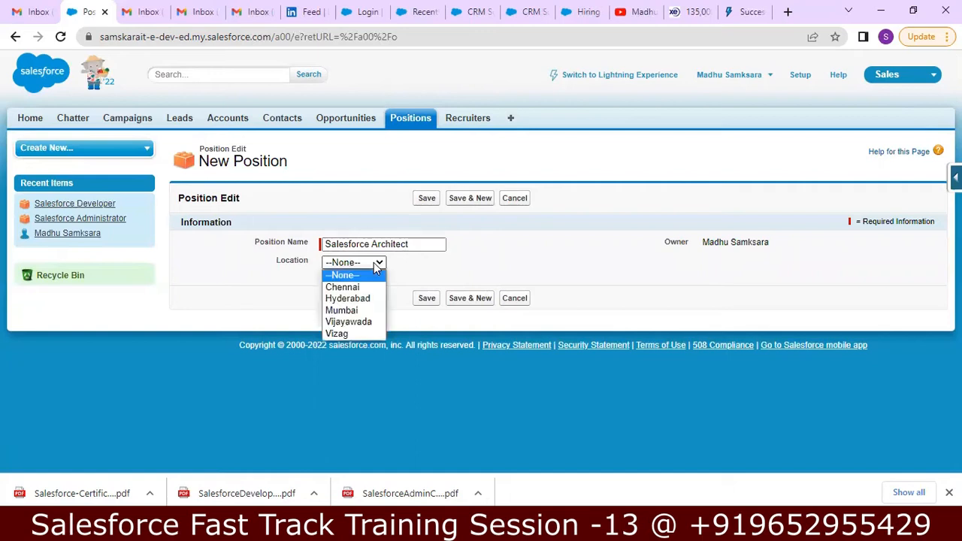
click(342, 310)
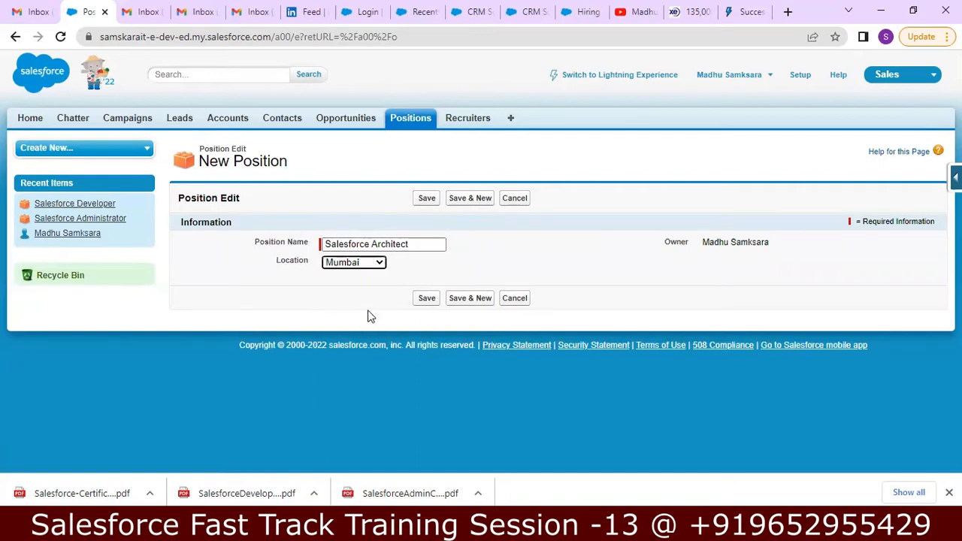
click(427, 298)
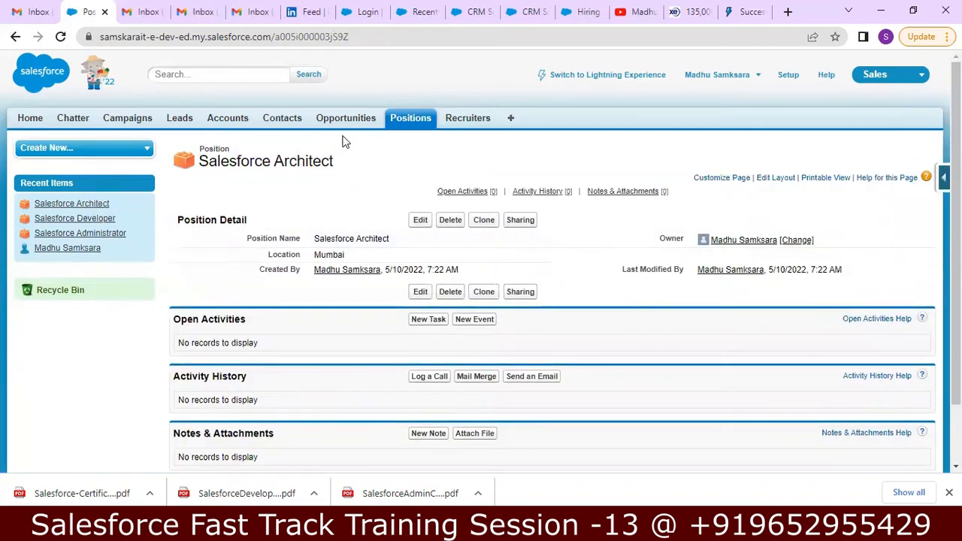
Add the Location field to the columns of the Positions home list and save the search layout
click(409, 120)
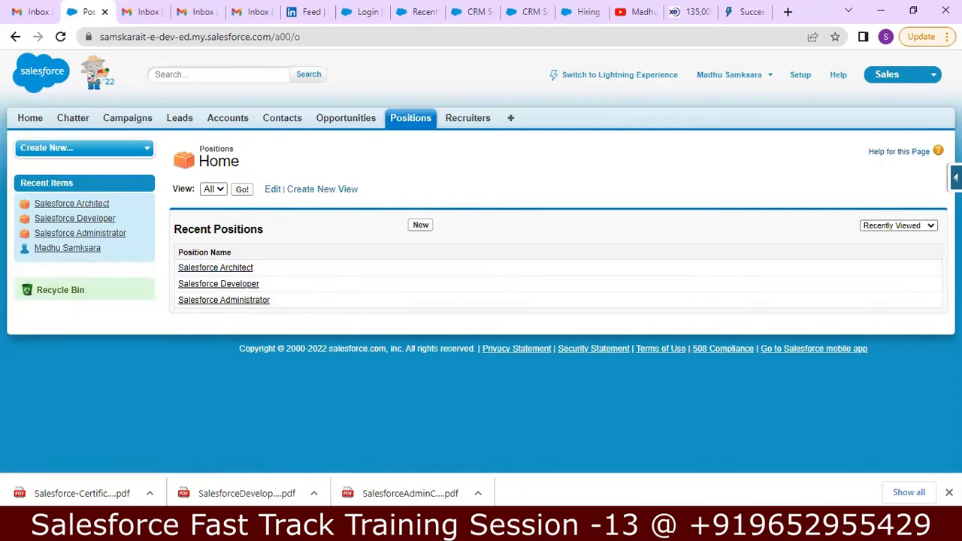
click(955, 177)
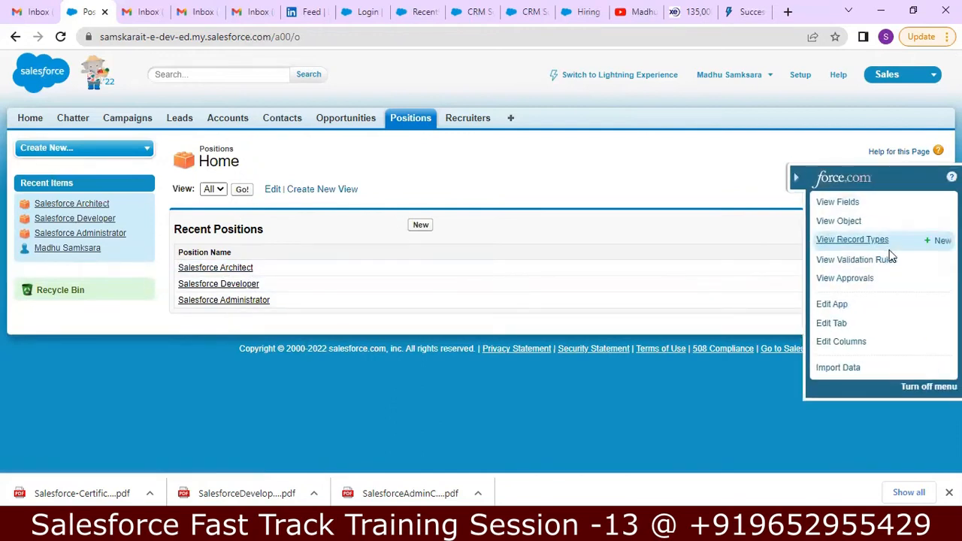
click(849, 343)
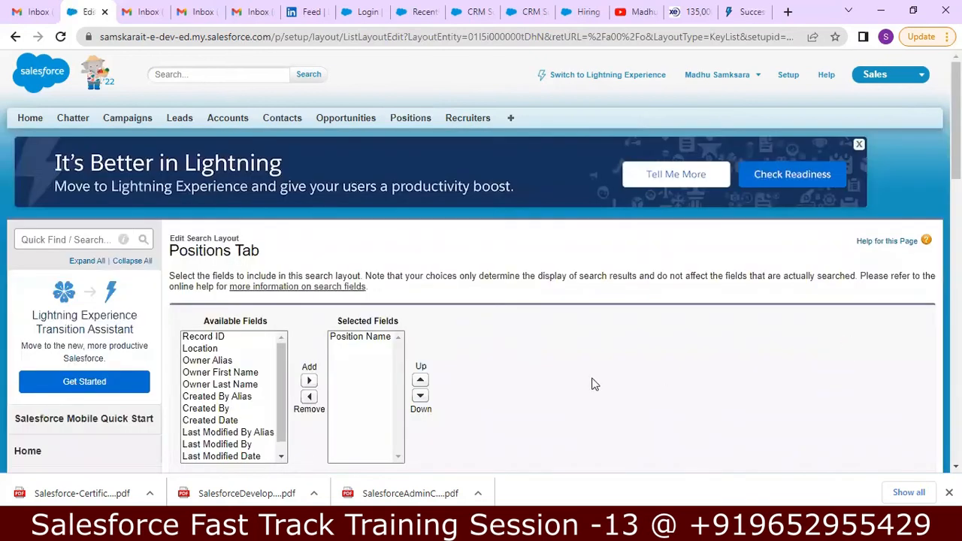
click(226, 349)
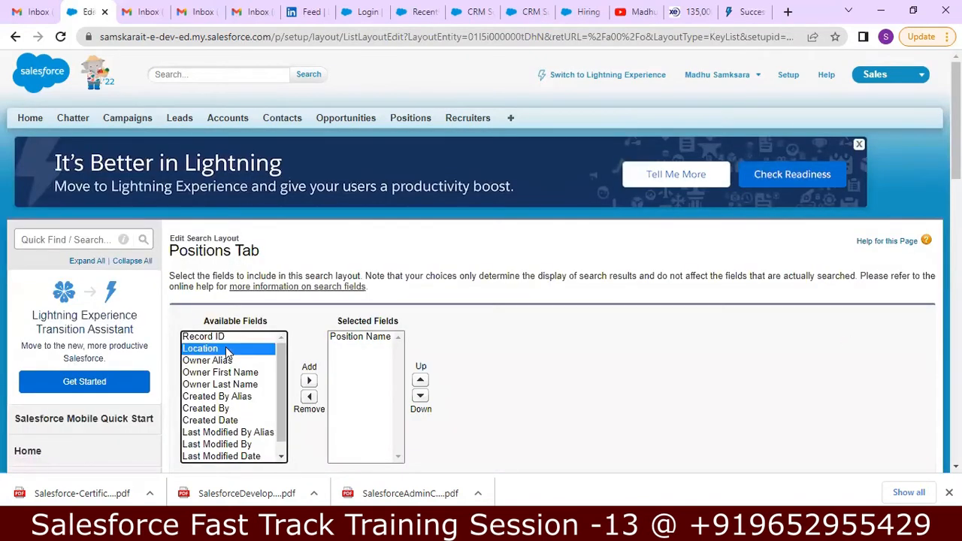
click(309, 381)
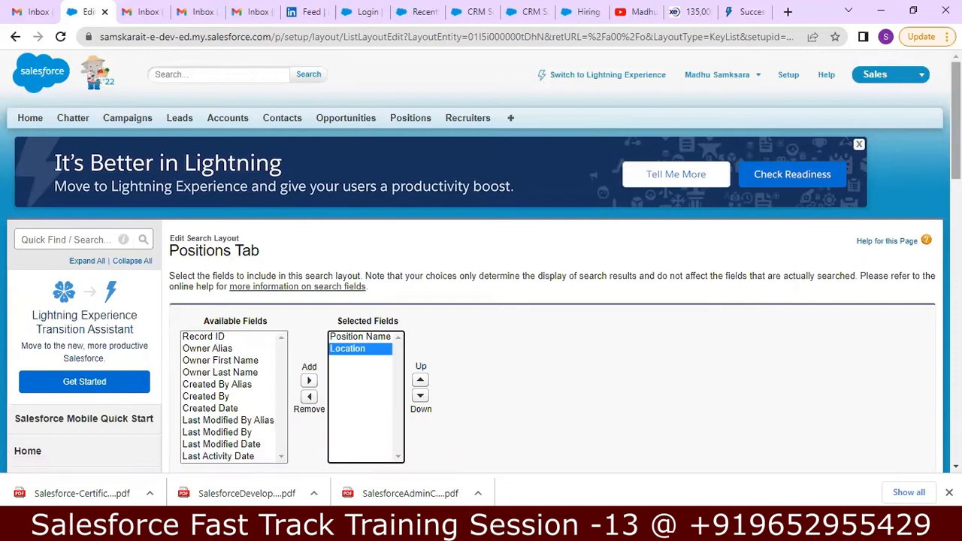
scroll(481, 301, down, 3)
click(415, 282)
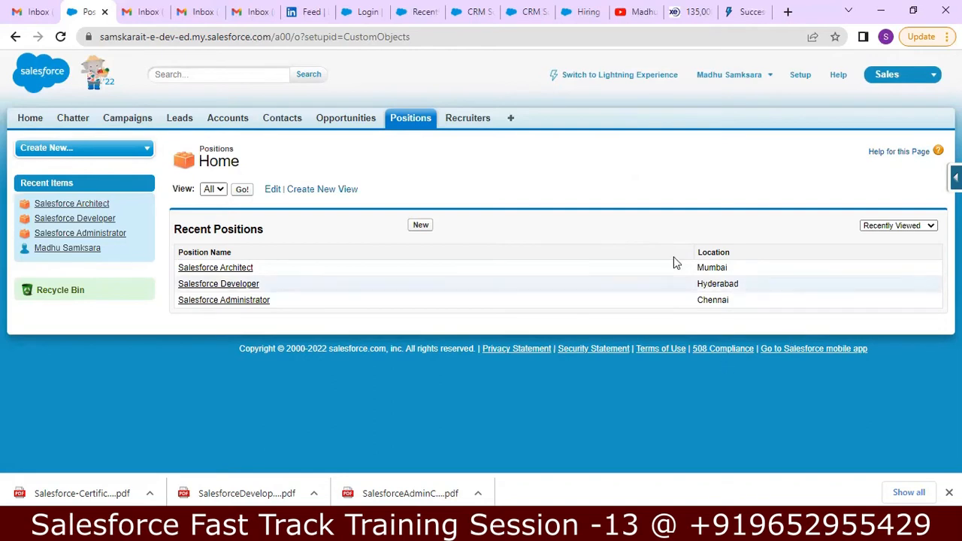
Create the first recruiter record with the recruiter's name and phone number and save it
click(466, 120)
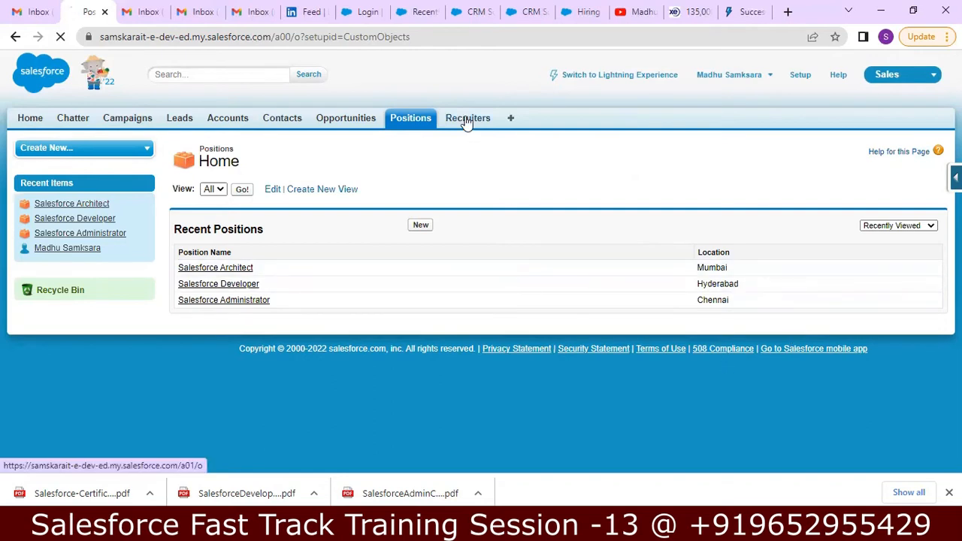
click(430, 227)
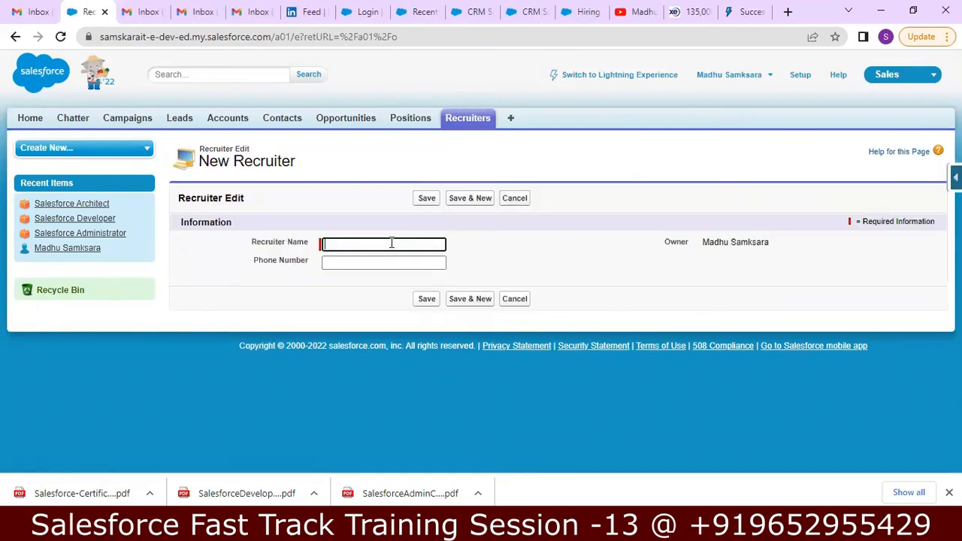
text(Venkatesh)
key(Tab)
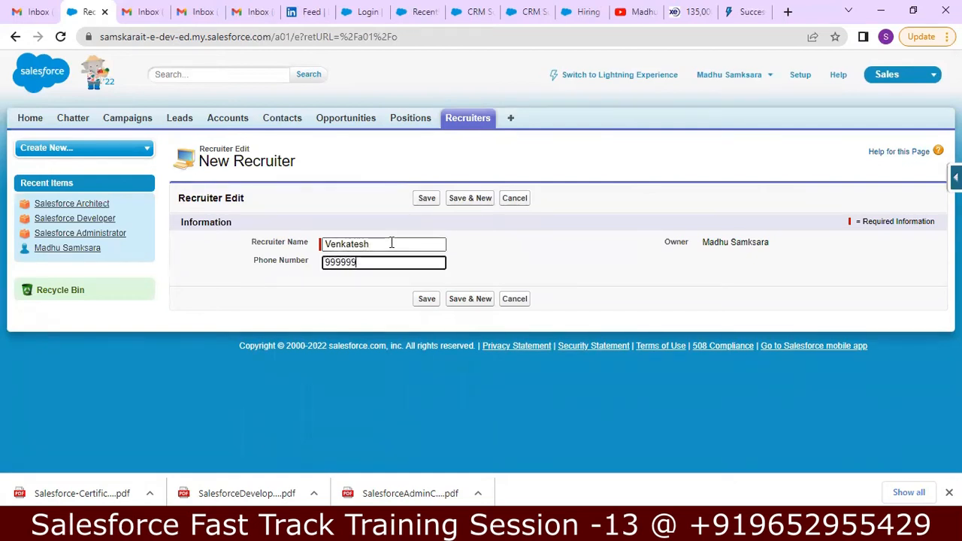
click(432, 301)
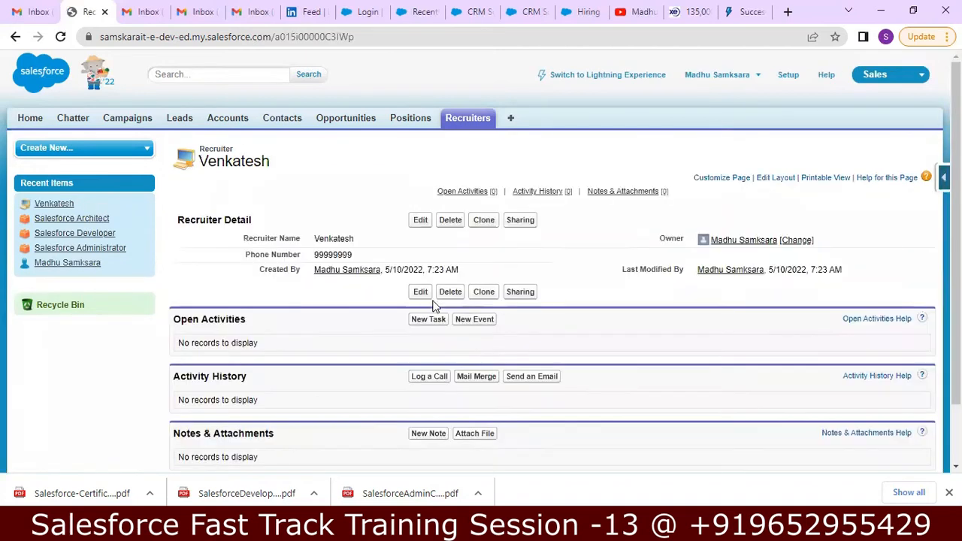
Create a second recruiter record, entering another recruiter's name and phone number, and save it
click(106, 149)
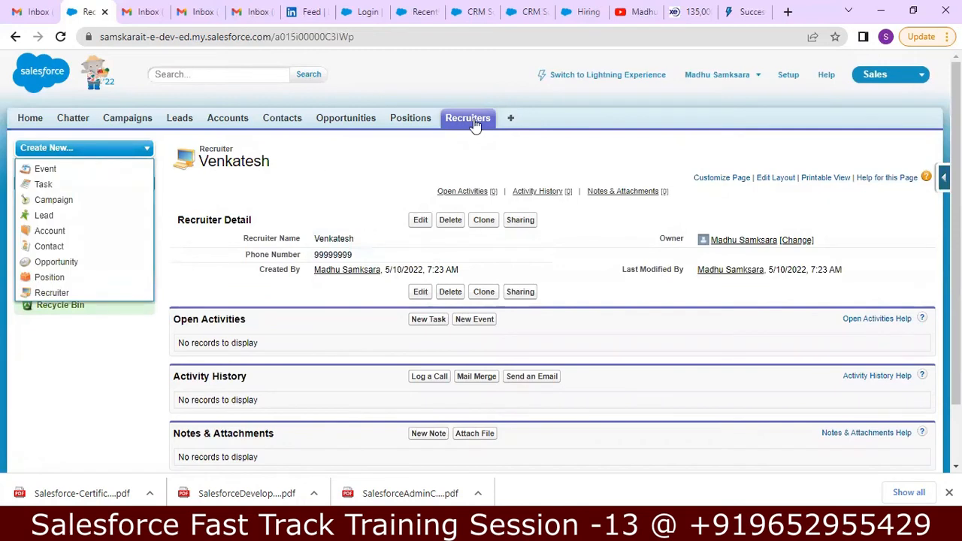
click(475, 122)
click(419, 226)
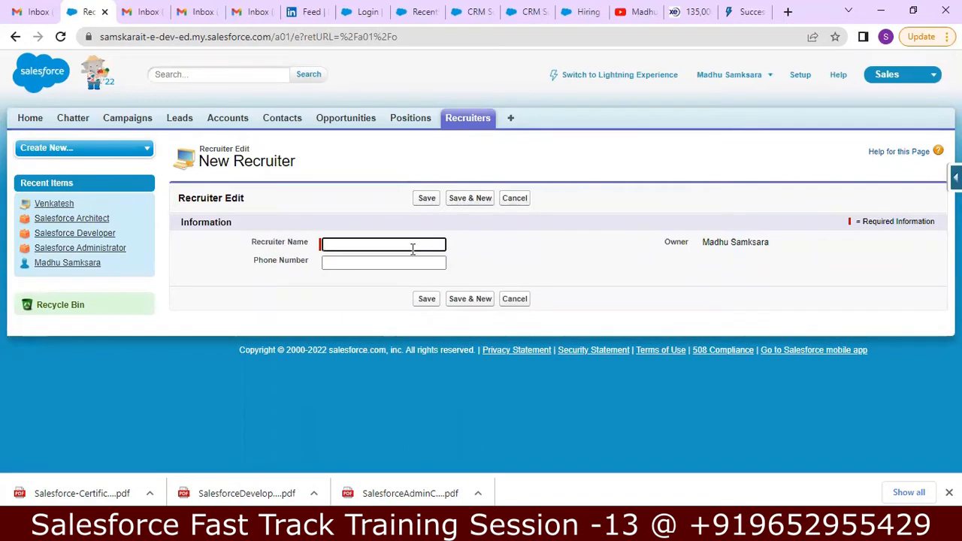
text(Madhu)
click(392, 261)
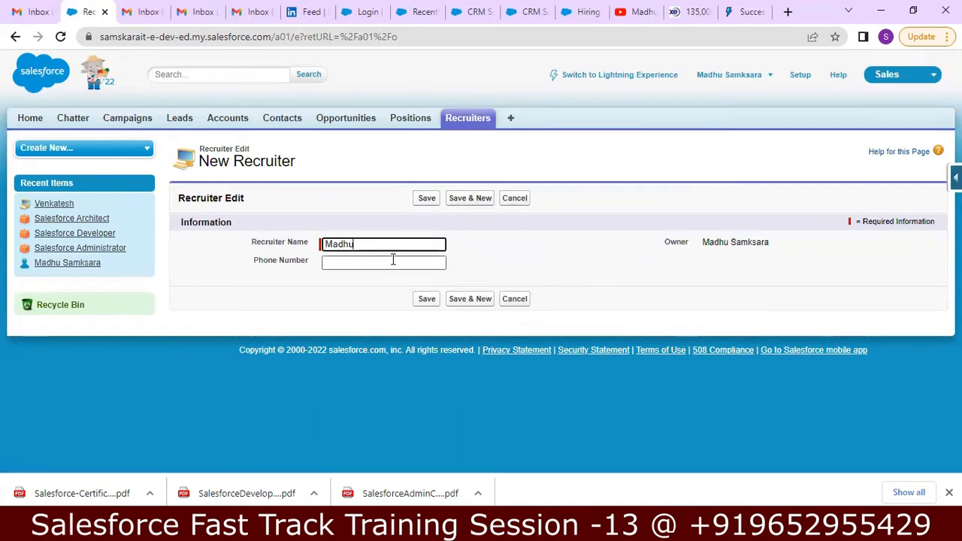
text(123456)
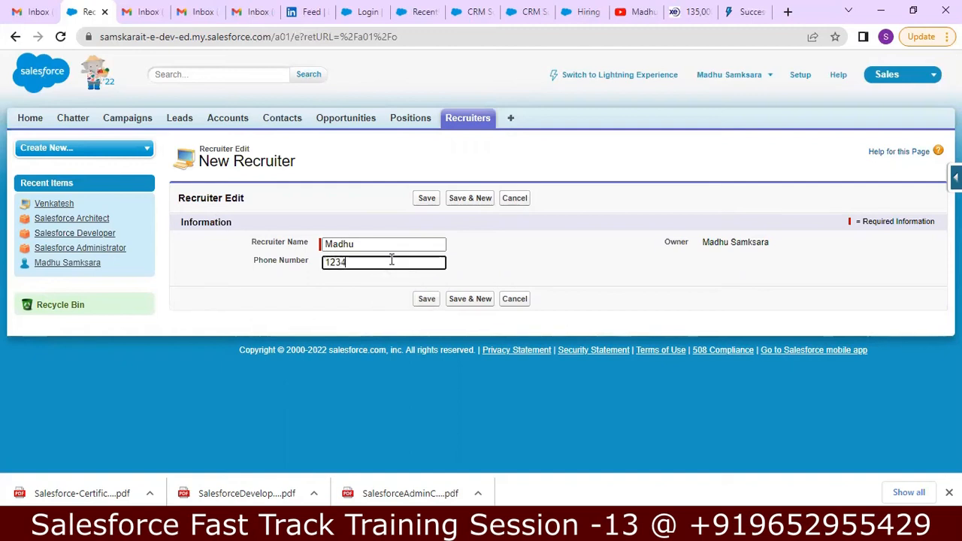
click(426, 299)
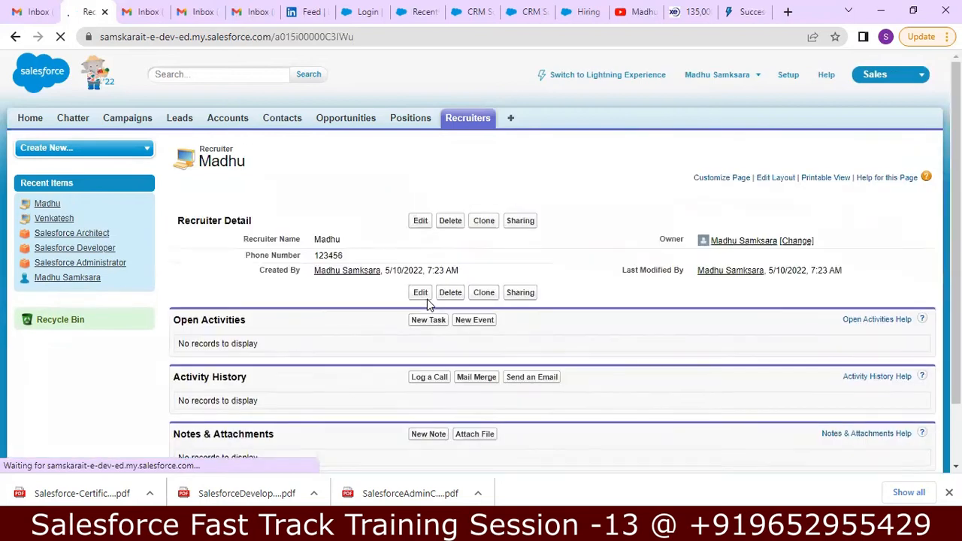
Create a third recruiter record, entering the recruiter's name and phone number, and save it
mouse_move(496, 194)
click(455, 125)
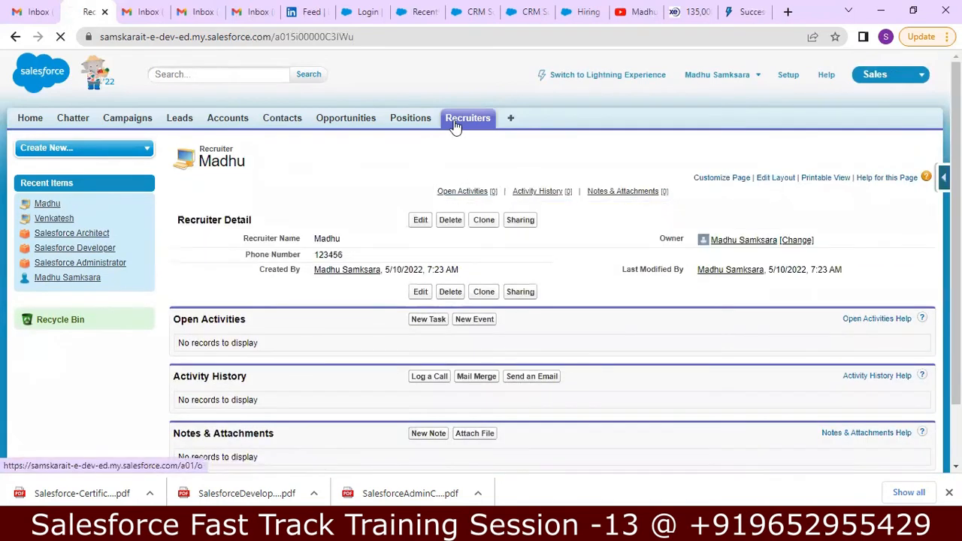
click(415, 224)
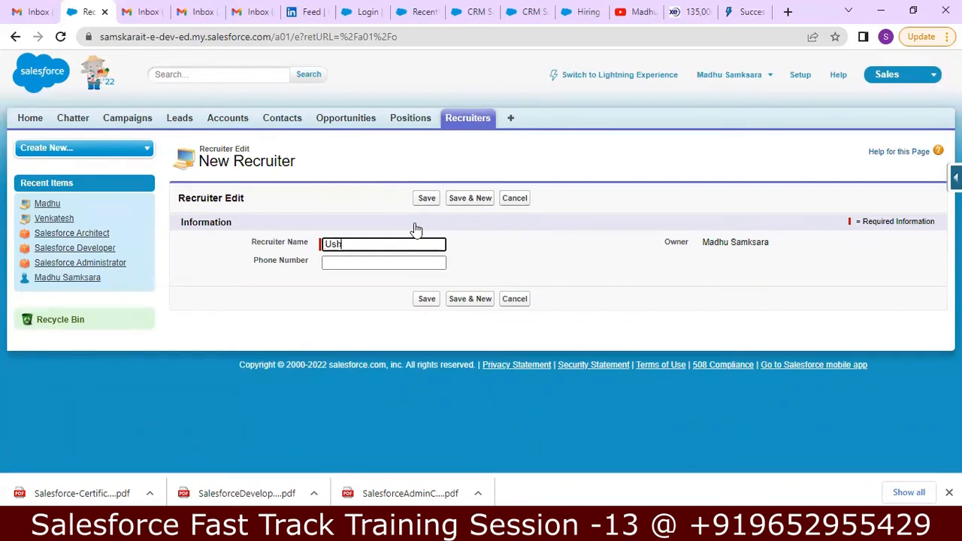
key(Tab)
text(8888)
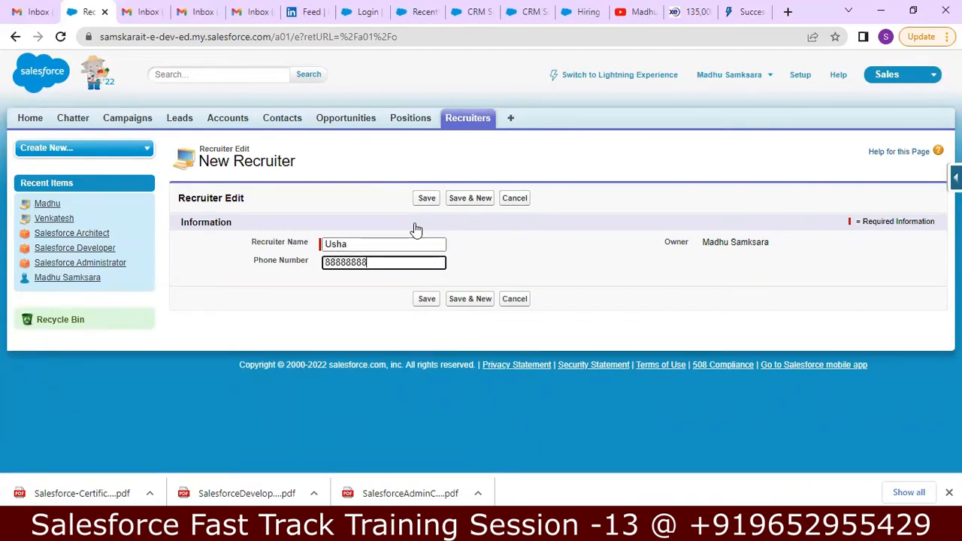
click(425, 299)
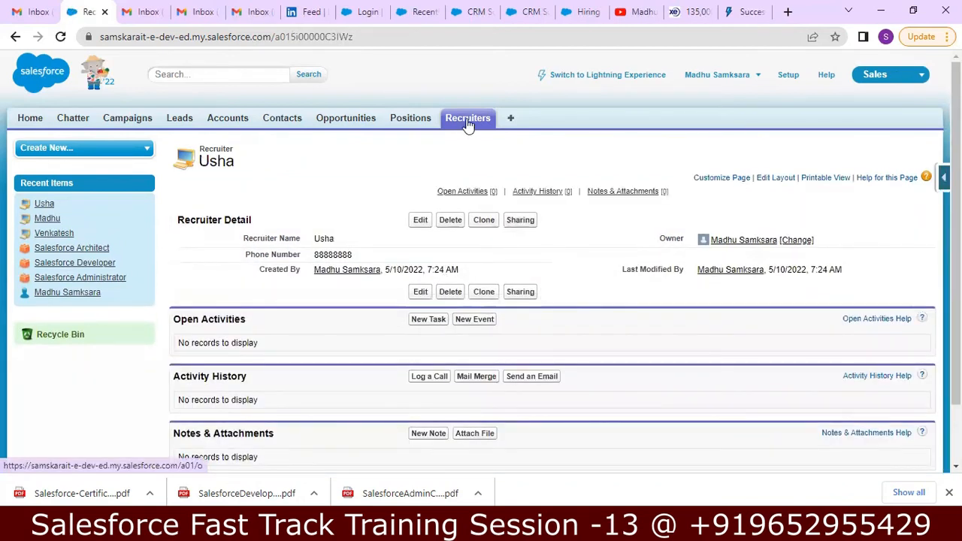
Add the Phone Number field to the columns of the Recruiters home list and save the search layout
click(466, 125)
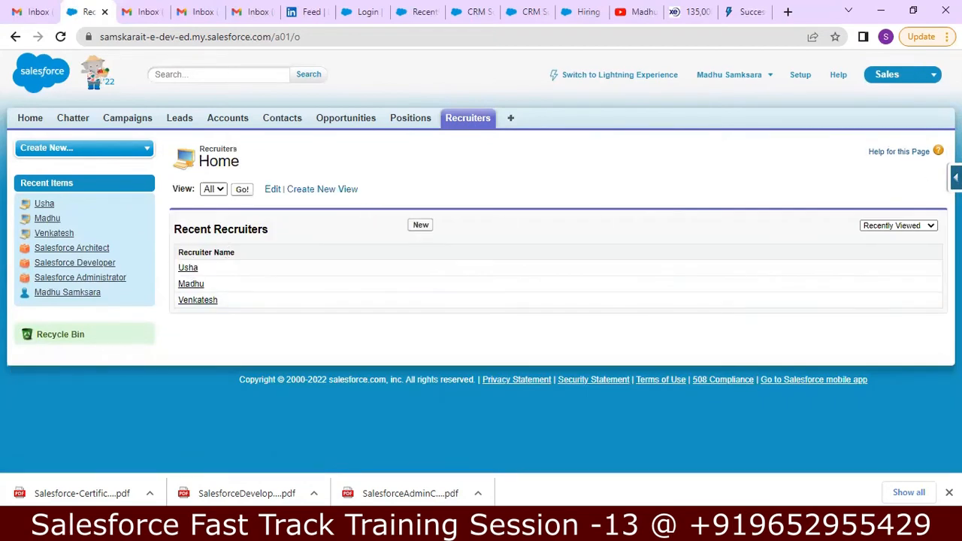
click(955, 177)
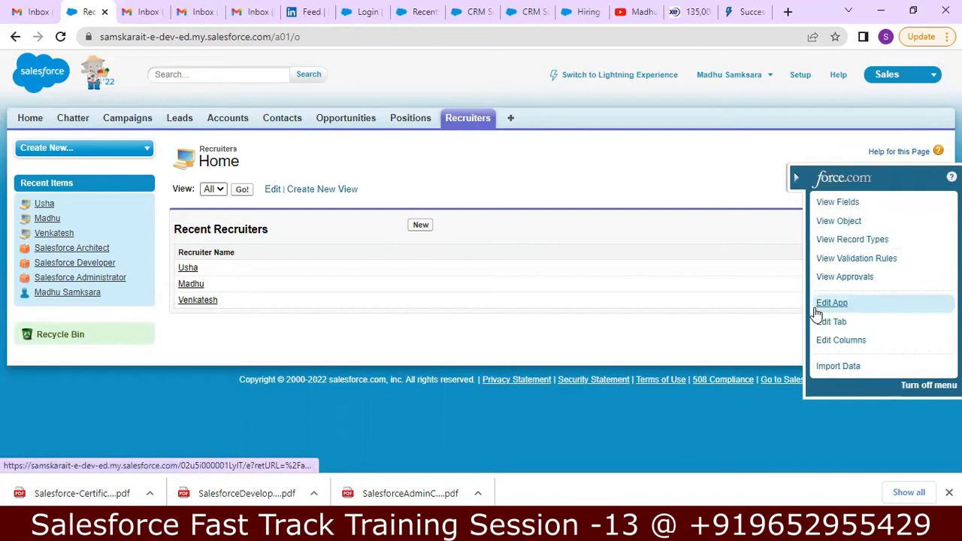
click(832, 347)
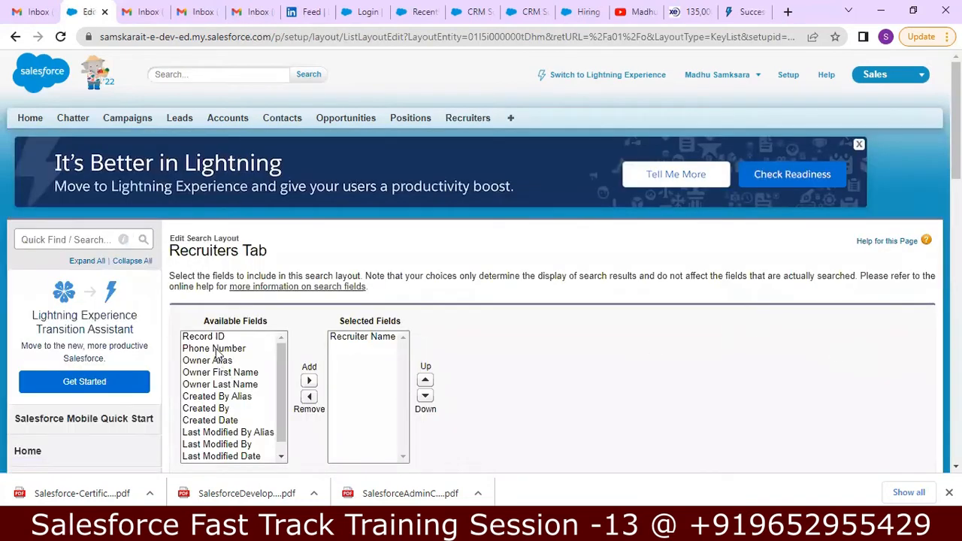
click(219, 349)
click(309, 380)
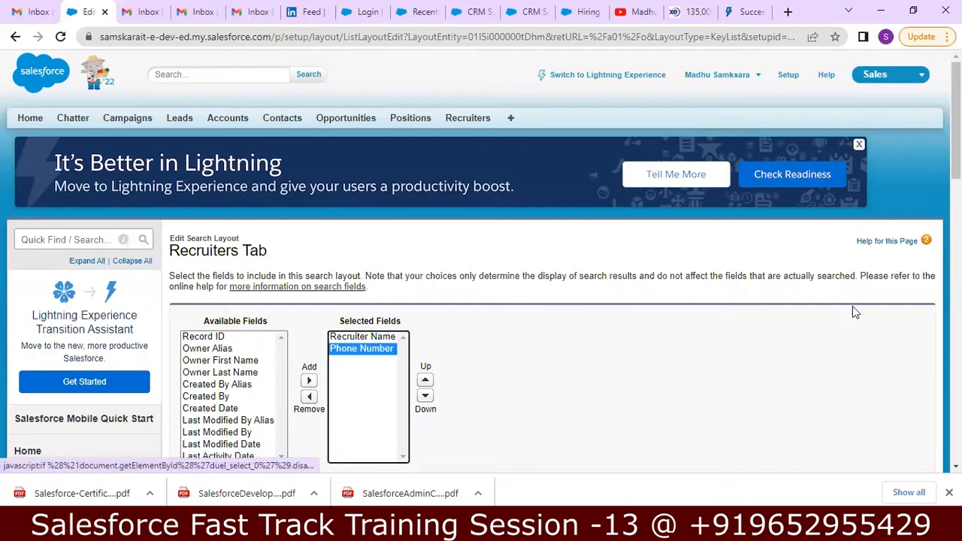
scroll(497, 394, down, 2)
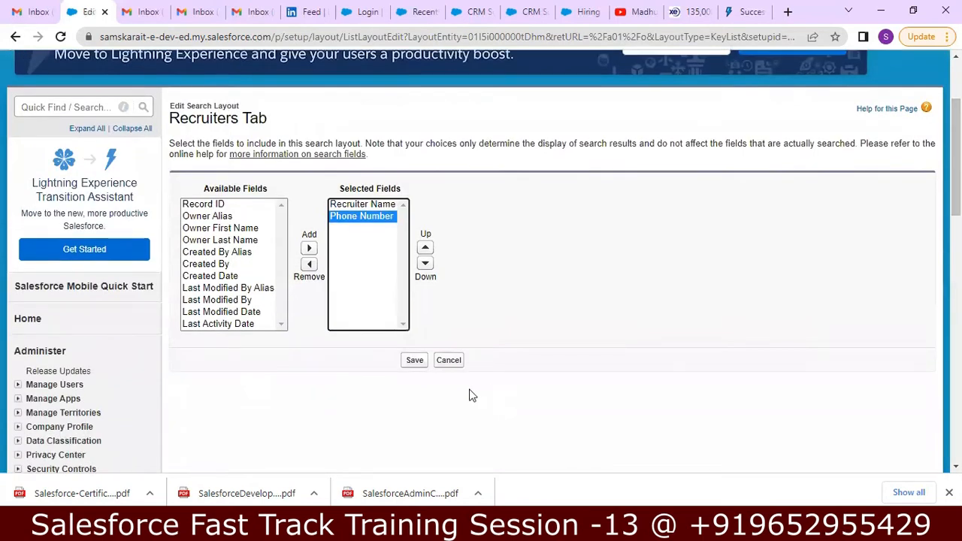
click(418, 364)
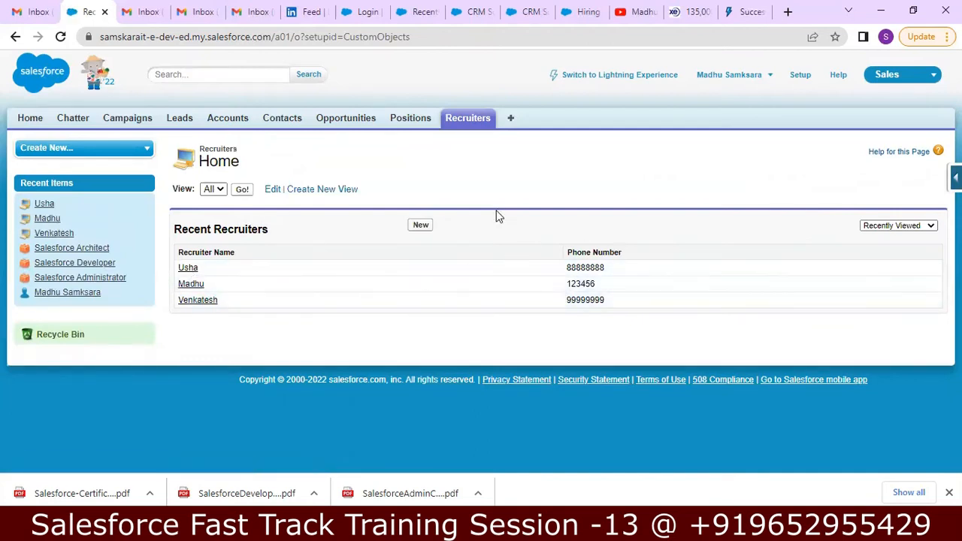
click(404, 121)
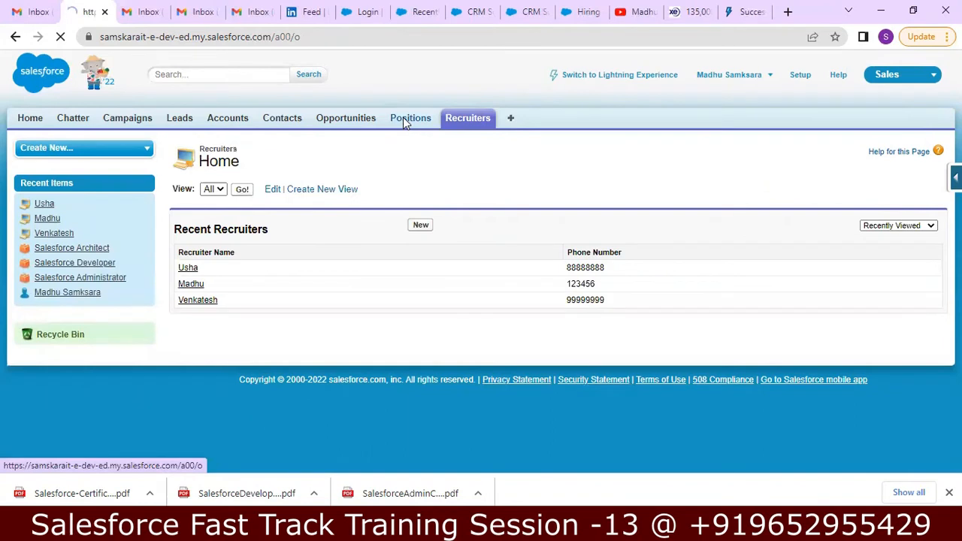
click(472, 121)
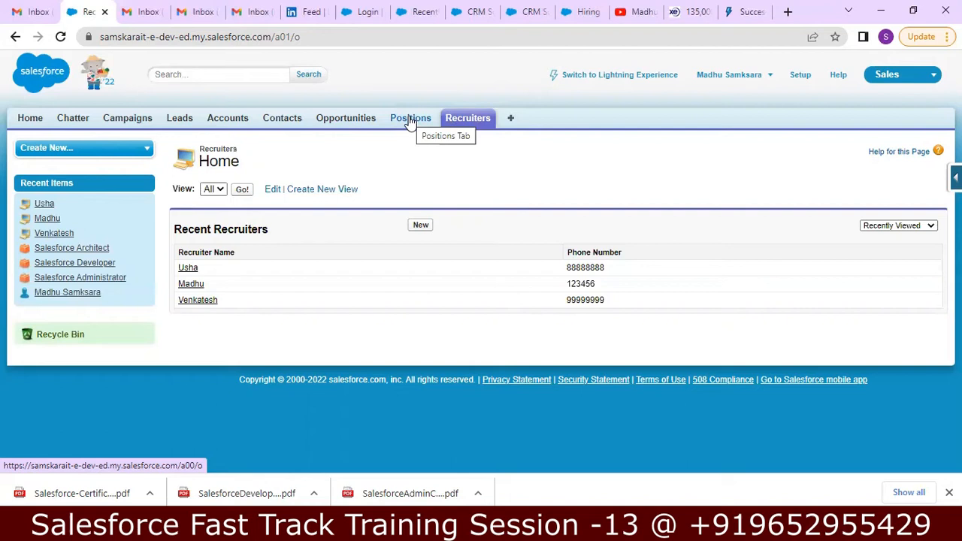
Switch to the Notepad++ notes and replace Hiring Manager with Recruiter in the object heading of the Lookup Relationship section
click(881, 11)
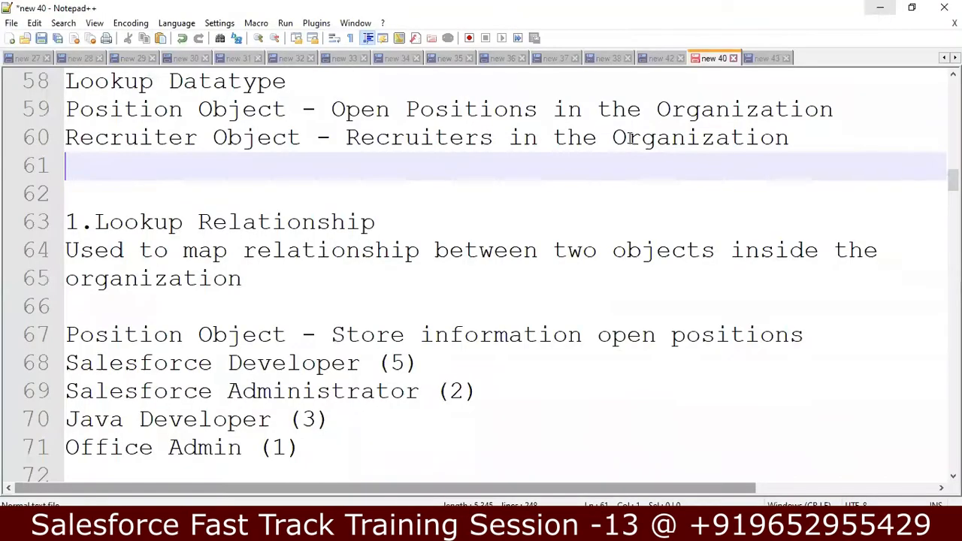
key(Down)
key(Down)
key(Down)
key(Down)
key(Down)
key(Down)
key(Down)
key(Down)
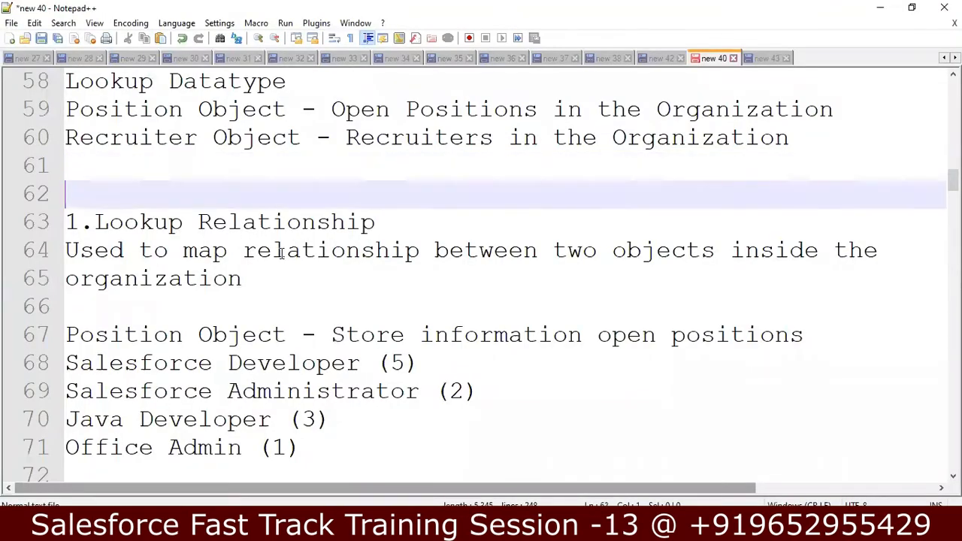
key(Down)
key(Down)
key(Down)
key(Down)
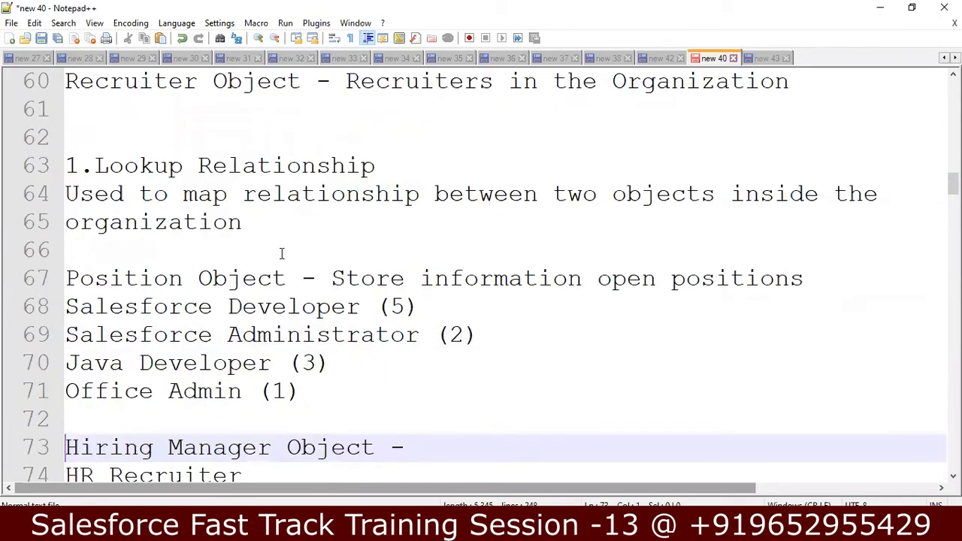
key(Down)
key(Up)
key(shift+Right)
key(shift+Right)
key(shift+Right)
key(shift+Right)
key(shift+Right)
key(shift+Right)
key(shift+Right)
key(shift+Right)
key(shift+Right)
key(shift+Right)
key(shift+Right)
key(shift+Right)
key(shift+Right)
key(shift+Right)
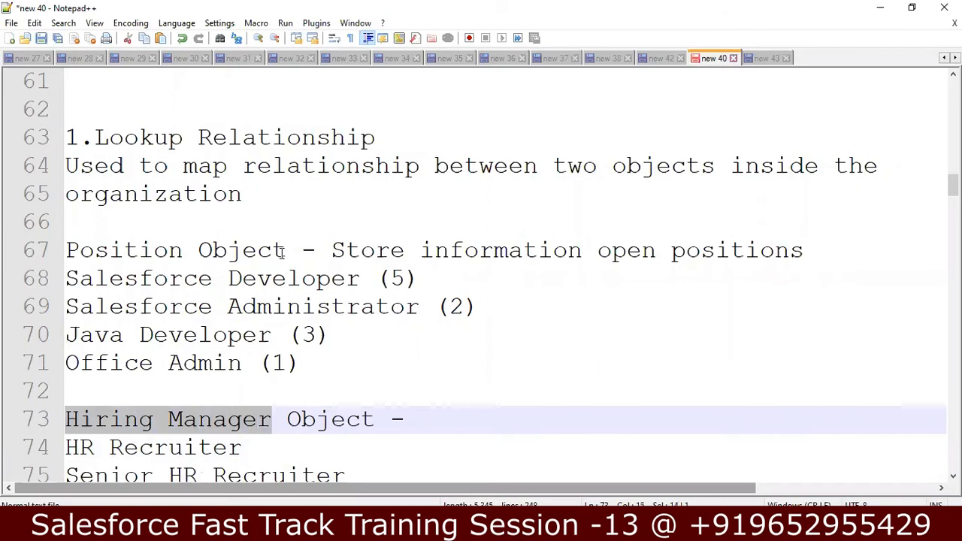
click(282, 254)
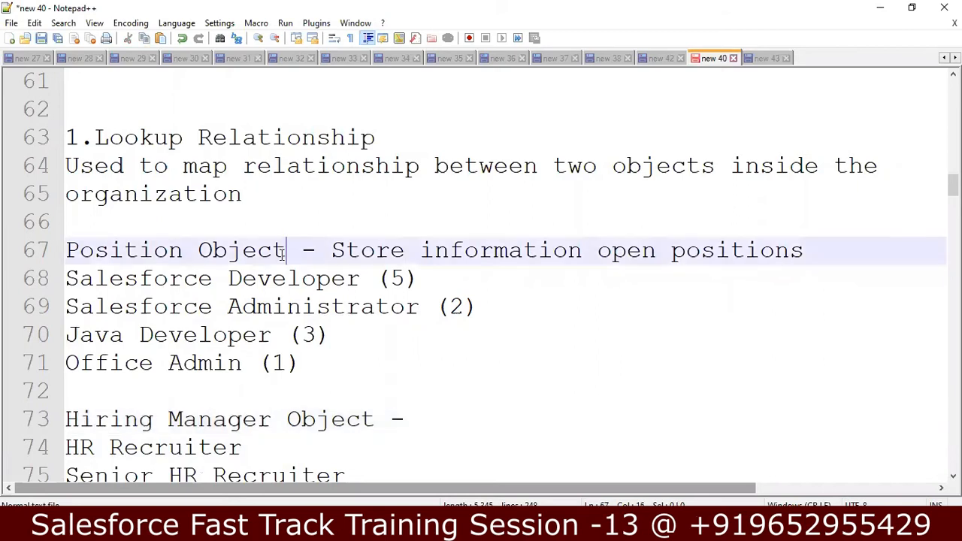
click(267, 421)
key(BackSpace)
key(BackSpace)
key(BackSpace)
key(BackSpace)
key(BackSpace)
key(BackSpace)
key(BackSpace)
key(BackSpace)
key(BackSpace)
key(BackSpace)
key(BackSpace)
key(BackSpace)
key(BackSpace)
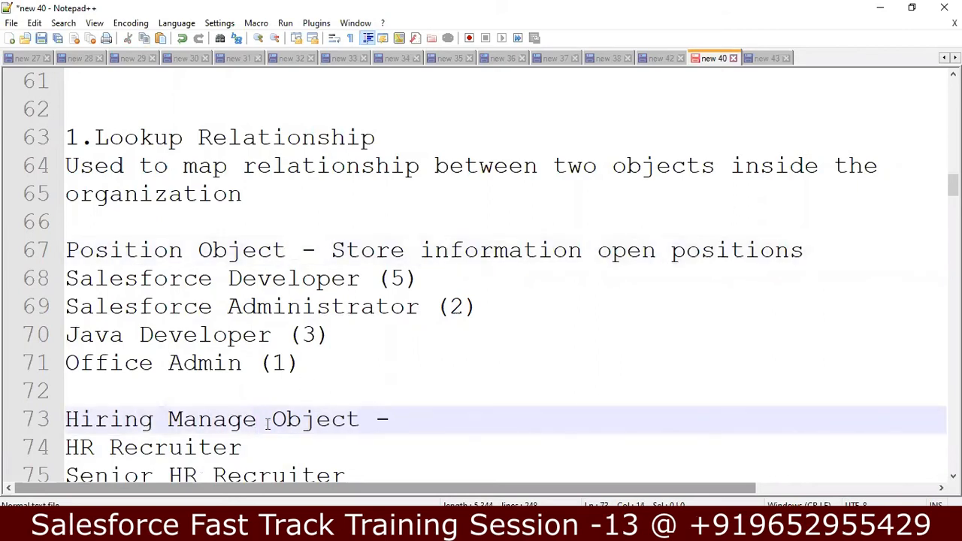
key(BackSpace)
text(Recu)
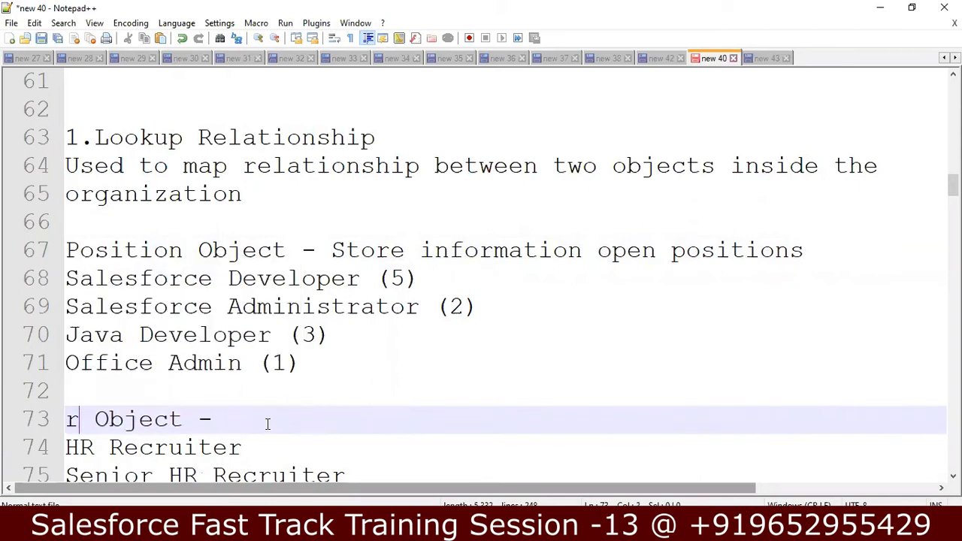
text(ri)
key(BackSpace)
key(BackSpace)
key(BackSpace)
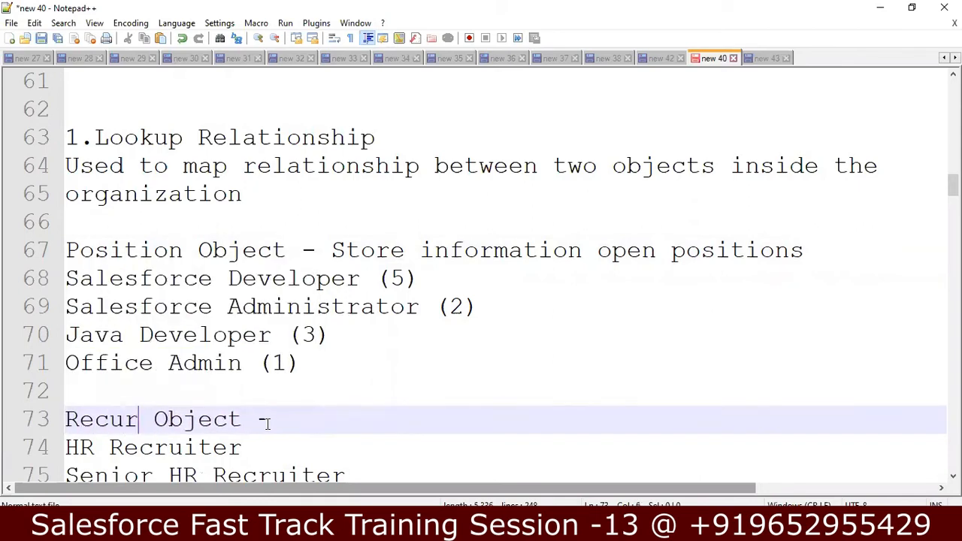
text(ruiter)
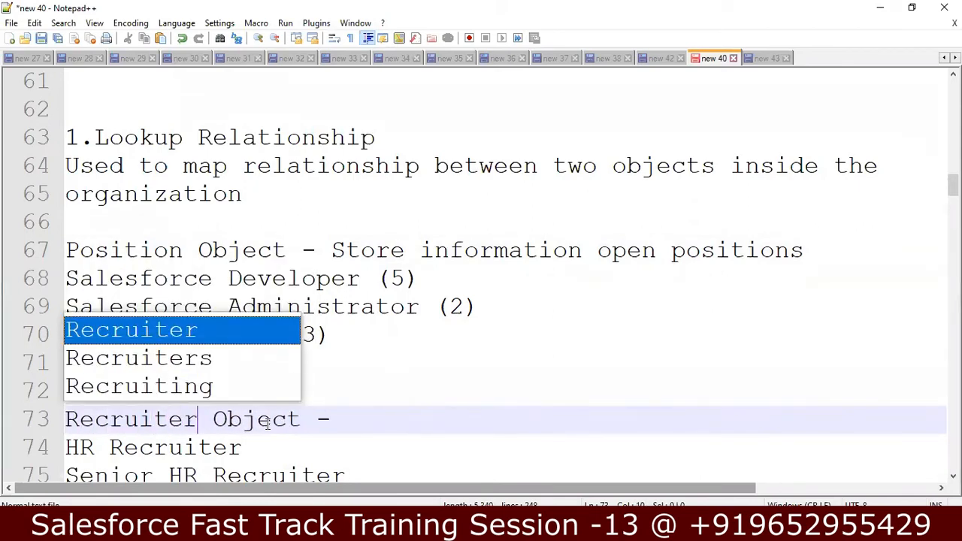
Replace the four HR role lines under the Recruiter Object heading with Phone Number
click(538, 400)
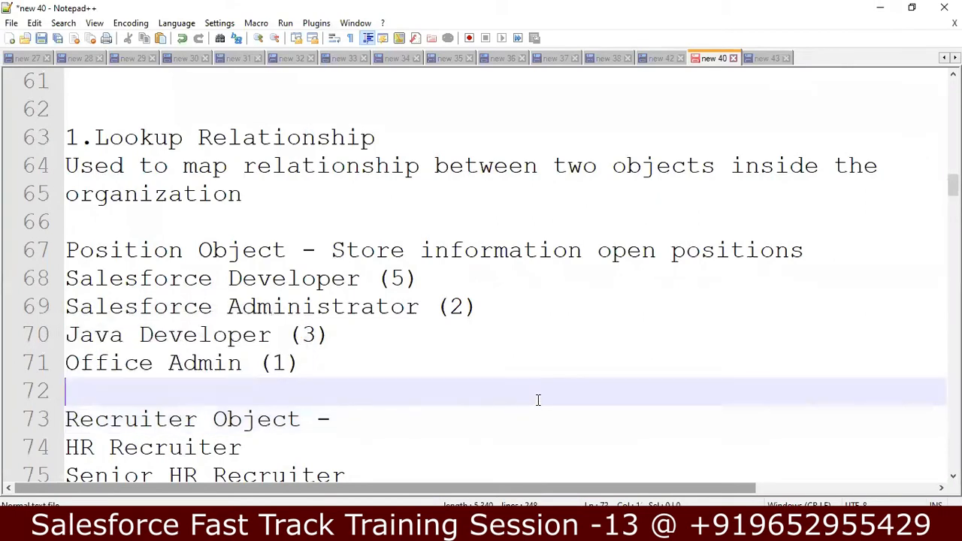
key(Down)
key(Down)
key(Down)
key(Down)
key(Down)
key(Down)
key(Up)
key(Up)
key(Up)
key(Up)
key(shift+Down)
key(shift+Down)
key(shift+Down)
key(shift+Down)
key(shift+Left)
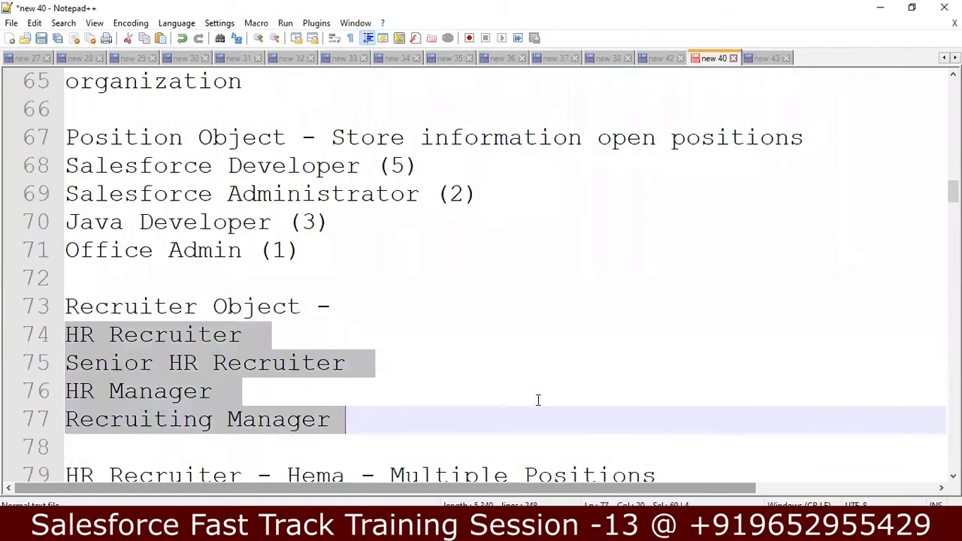
text(P)
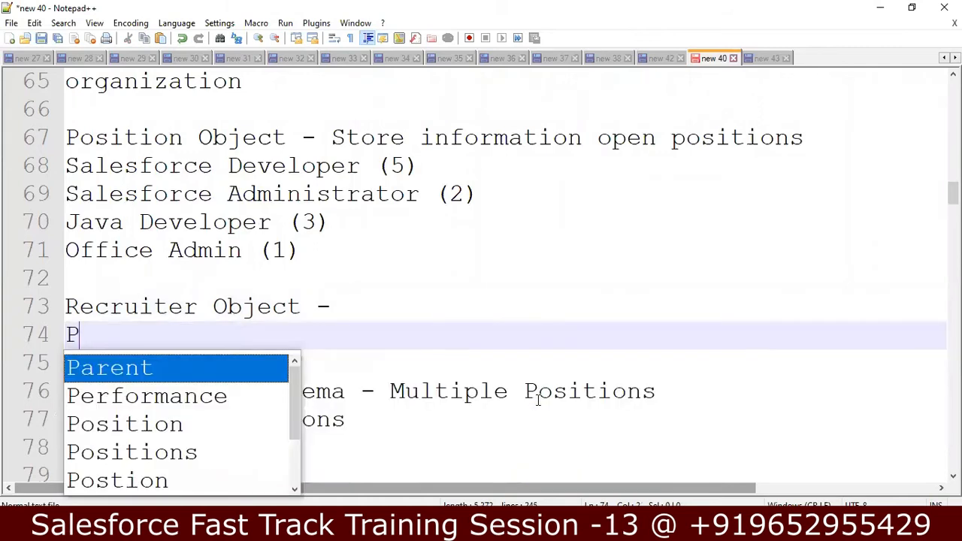
text(hone Numbe)
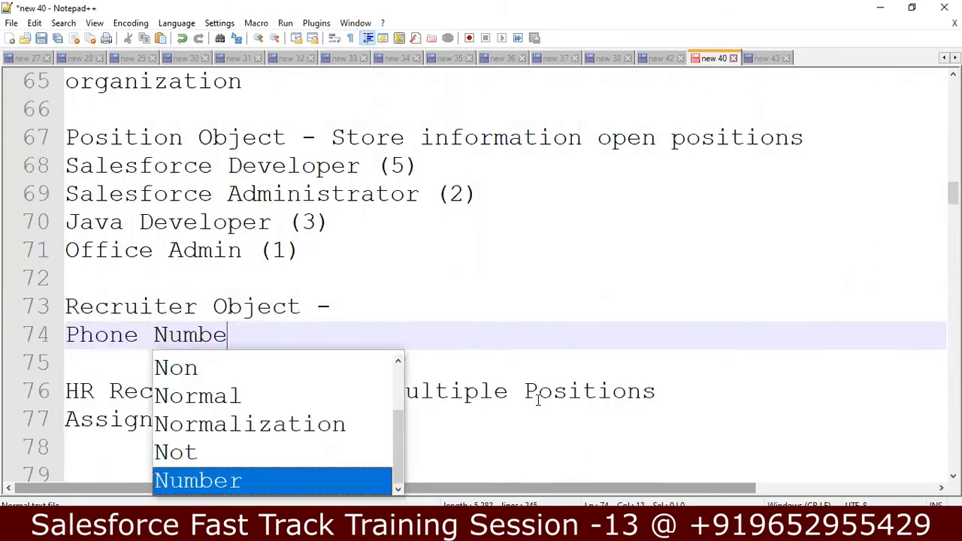
text(r)
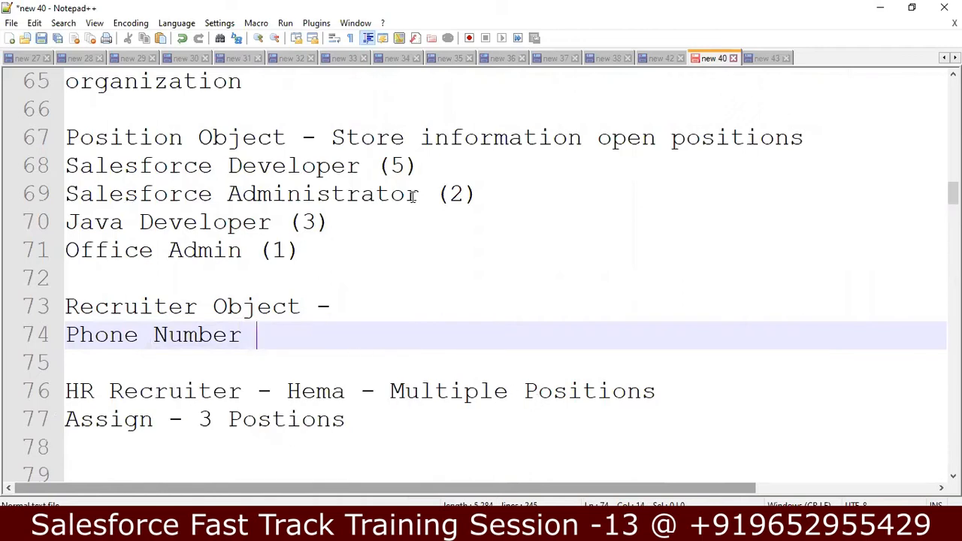
Replace the four job title lines under the Position Object heading with Location
click(324, 252)
key(shift+Up)
key(shift+Up)
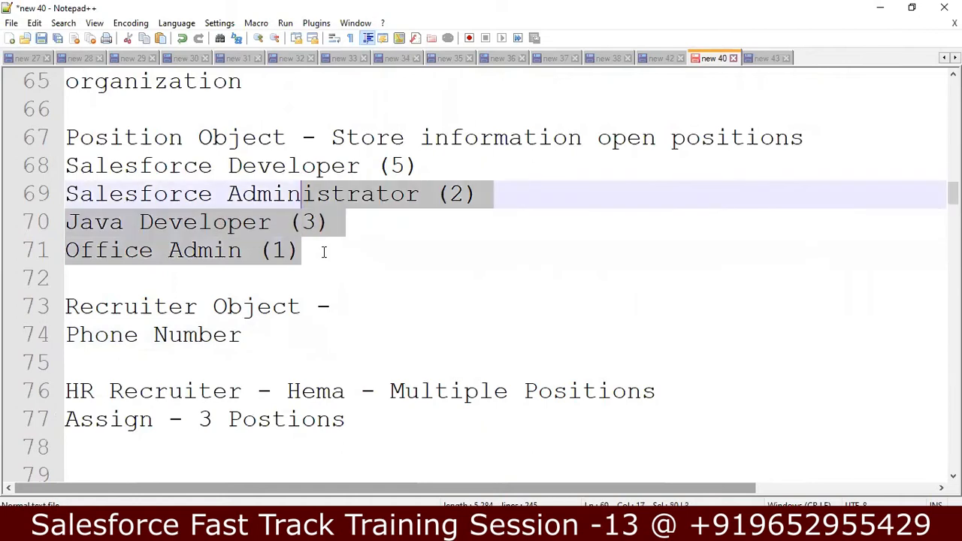
key(shift+Up)
key(shift+Left)
key(shift+Left)
key(shift+Left)
key(shift+Left)
key(shift+Left)
key(shift+Left)
key(shift+Left)
key(shift+Left)
key(shift+Left)
key(shift+Left)
key(shift+Left)
key(shift+Left)
key(shift+Left)
key(shift+Left)
key(shift+Left)
key(shift+Left)
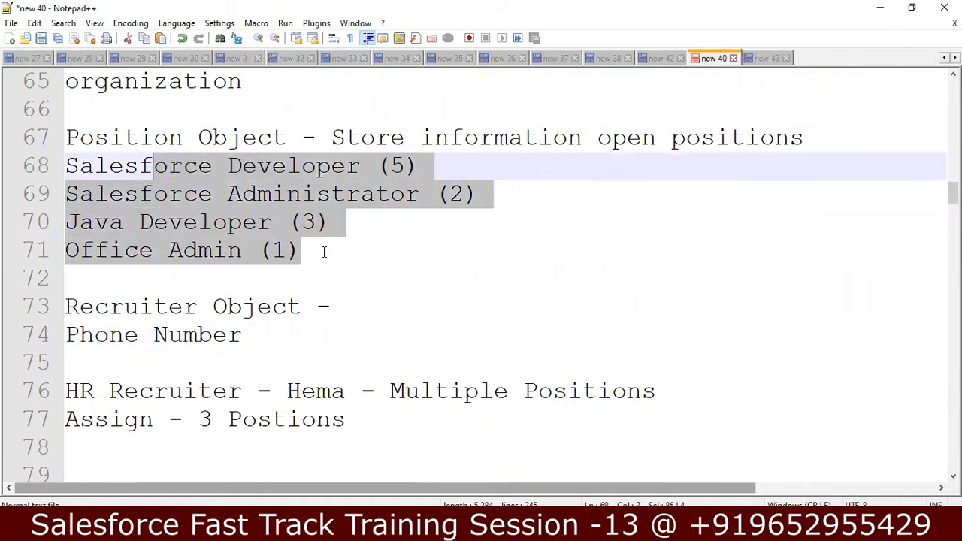
key(Delete)
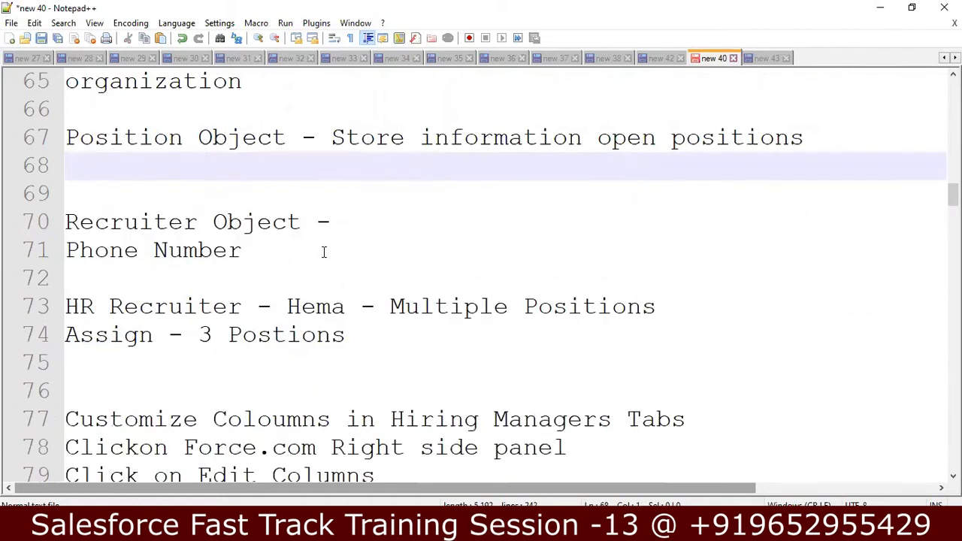
text(Location)
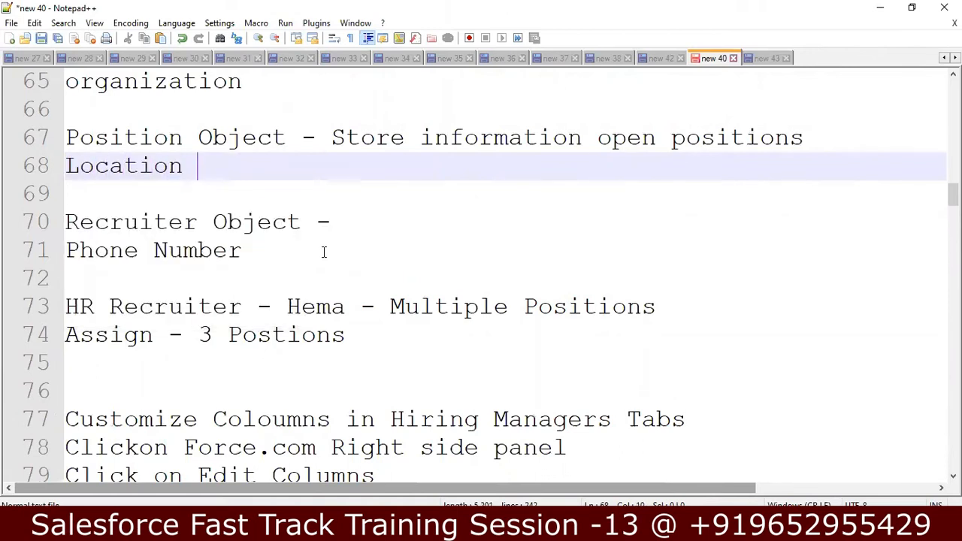
Remove HR from the start of the line about the recruiter with multiple positions
key(Down)
key(Down)
key(Down)
key(Down)
key(Down)
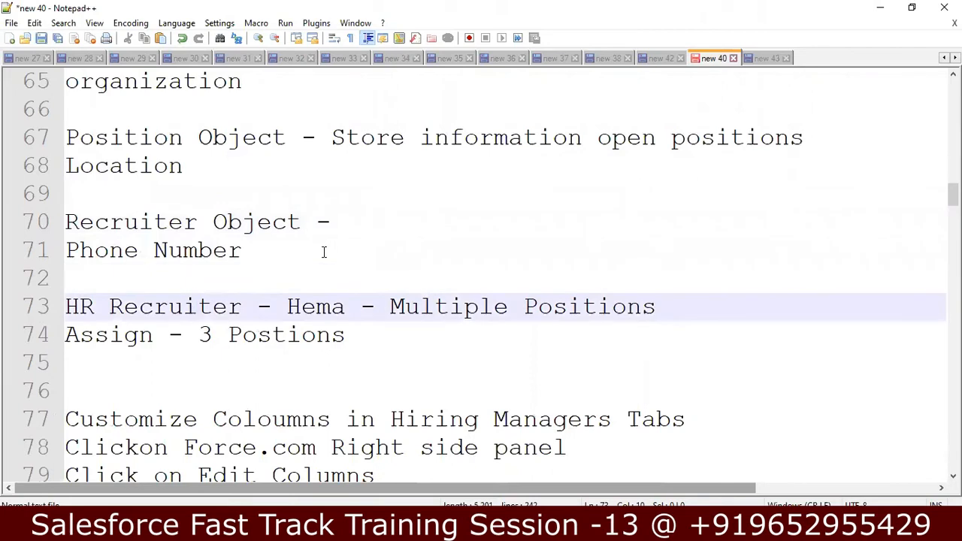
key(Down)
key(Up)
key(Left)
key(Left)
key(Left)
key(Left)
key(BackSpace)
key(BackSpace)
key(BackSpace)
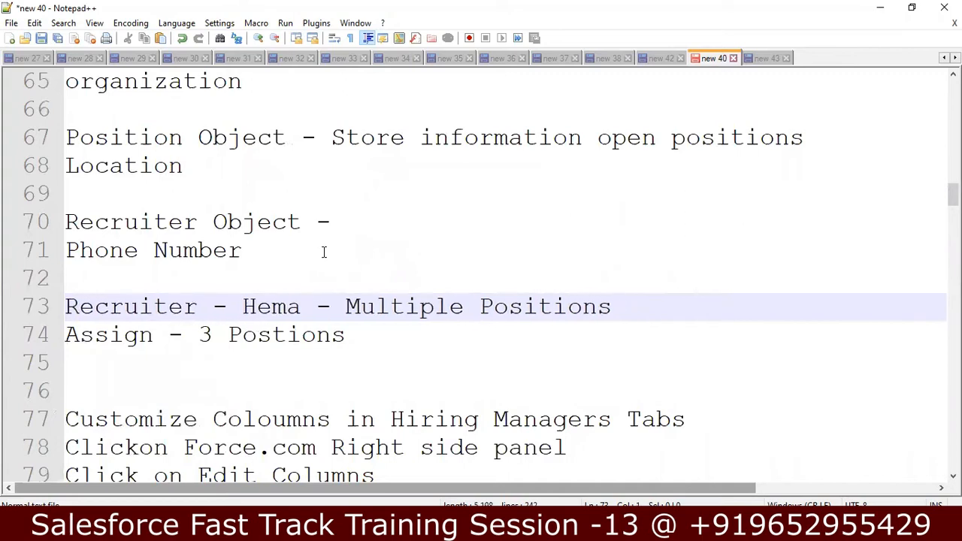
Replace the person's name in the Multiple Positions line with the first recruiter's name
key(Right)
key(Right)
key(Right)
key(Right)
key(Right)
key(Right)
key(Right)
key(Right)
key(Right)
key(Right)
key(Right)
key(Right)
key(Right)
key(Right)
key(Right)
key(BackSpace)
key(BackSpace)
key(BackSpace)
key(BackSpace)
text(Ve)
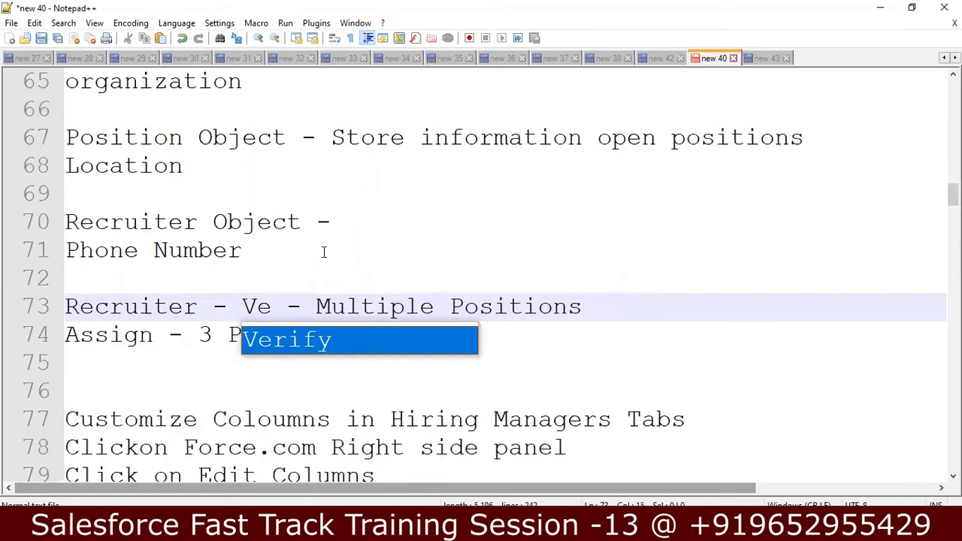
text(nkatesh)
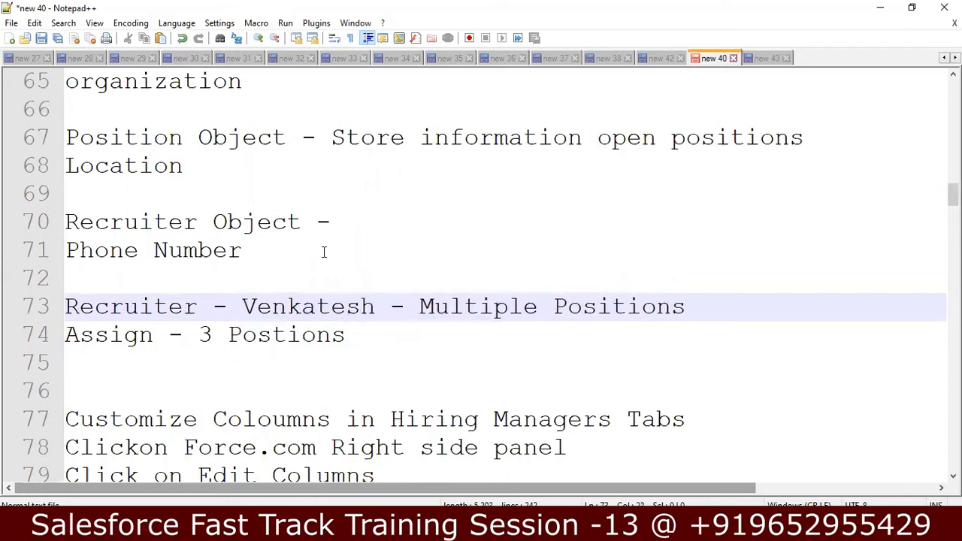
click(391, 337)
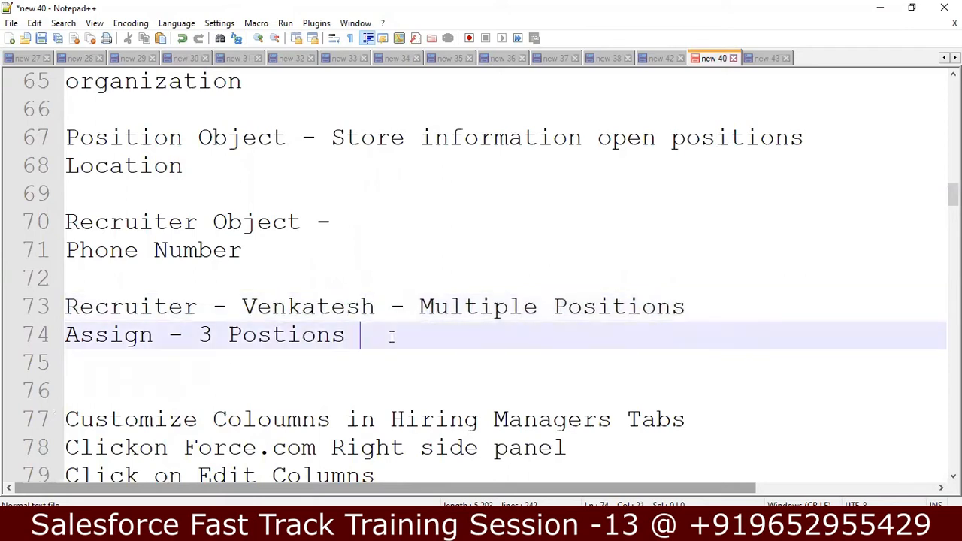
Delete the Assign - 3 Postions text below the Multiple Positions line in the notes
key(BackSpace)
key(BackSpace)
key(BackSpace)
key(BackSpace)
key(BackSpace)
key(BackSpace)
key(BackSpace)
key(BackSpace)
key(BackSpace)
key(BackSpace)
key(BackSpace)
key(BackSpace)
key(BackSpace)
key(BackSpace)
key(BackSpace)
key(BackSpace)
key(BackSpace)
key(BackSpace)
key(BackSpace)
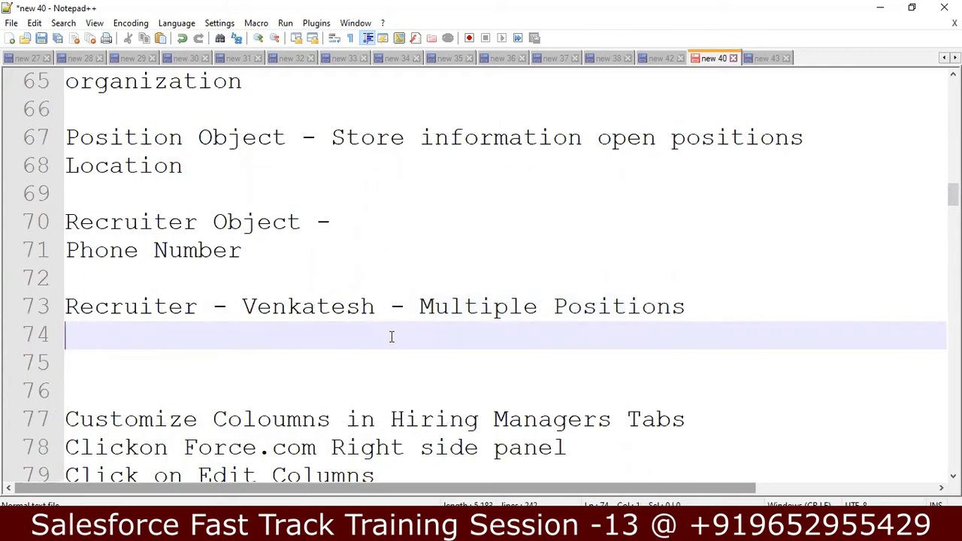
text(P)
key(Down)
key(Down)
key(Down)
text(oistion)
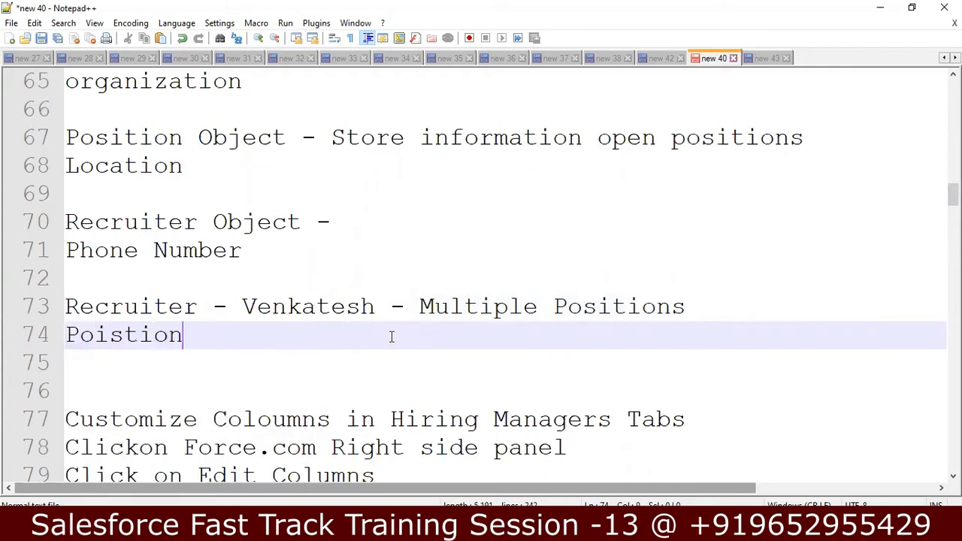
key(BackSpace)
key(BackSpace)
key(BackSpace)
key(BackSpace)
key(BackSpace)
key(BackSpace)
key(BackSpace)
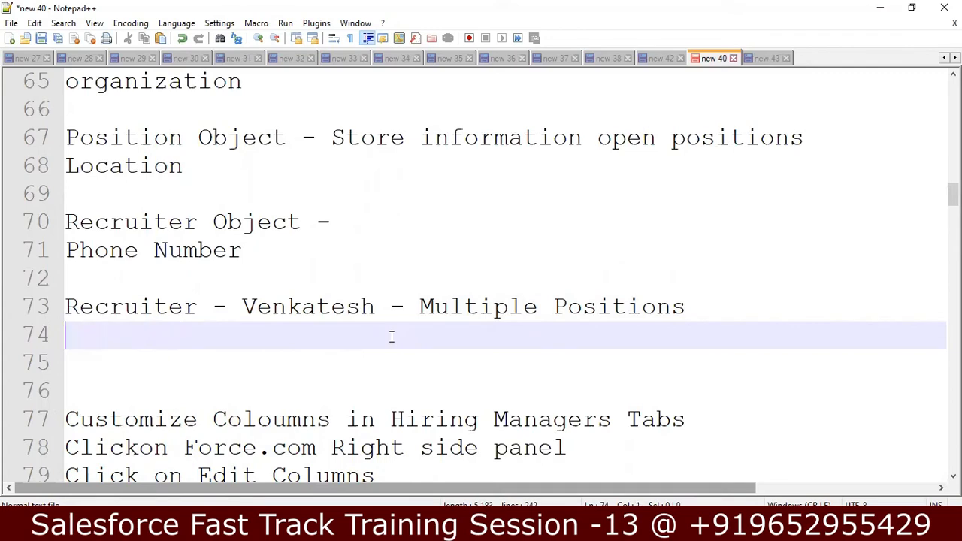
Add a Recruiter heading below the Multiple Positions line and list the three recruiters' first names on separate lines under it
text(Recruiter)
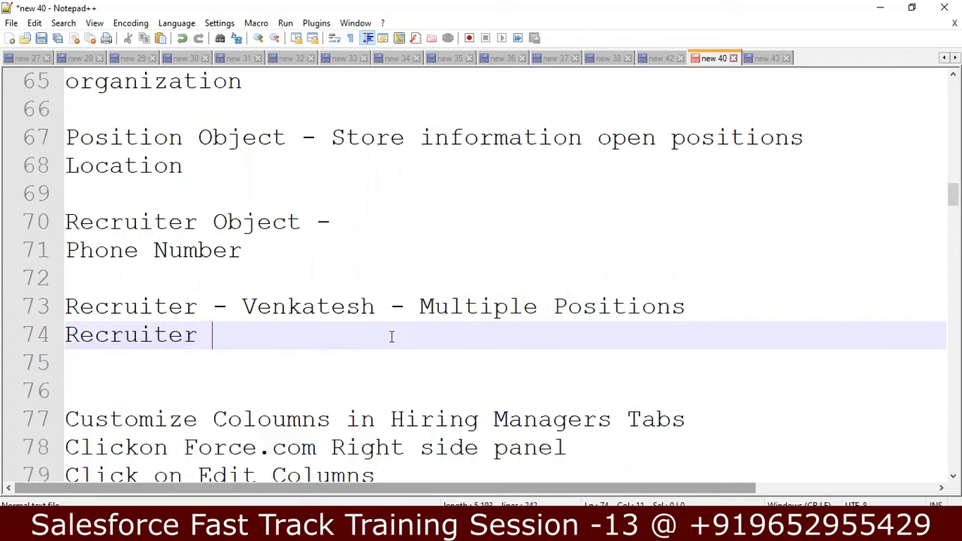
key(Return)
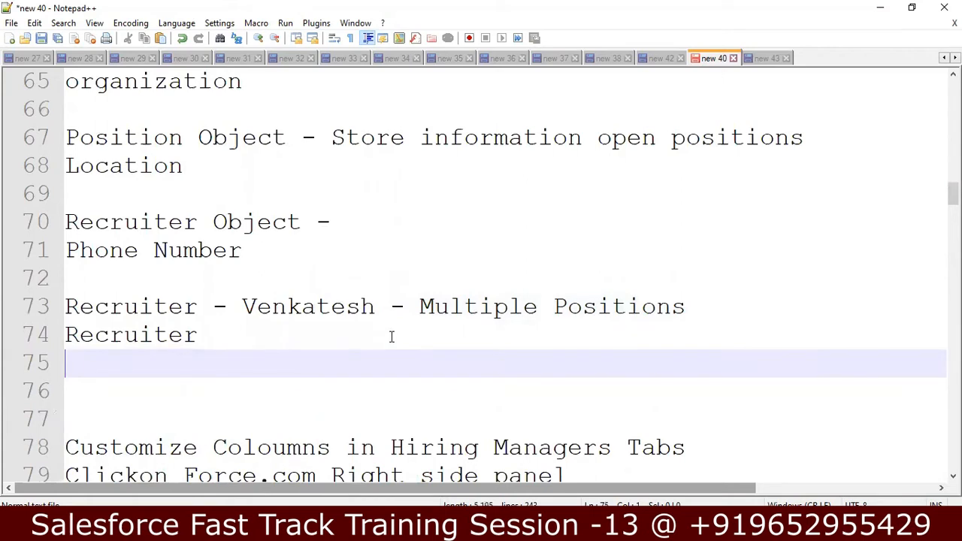
text(Venketesh)
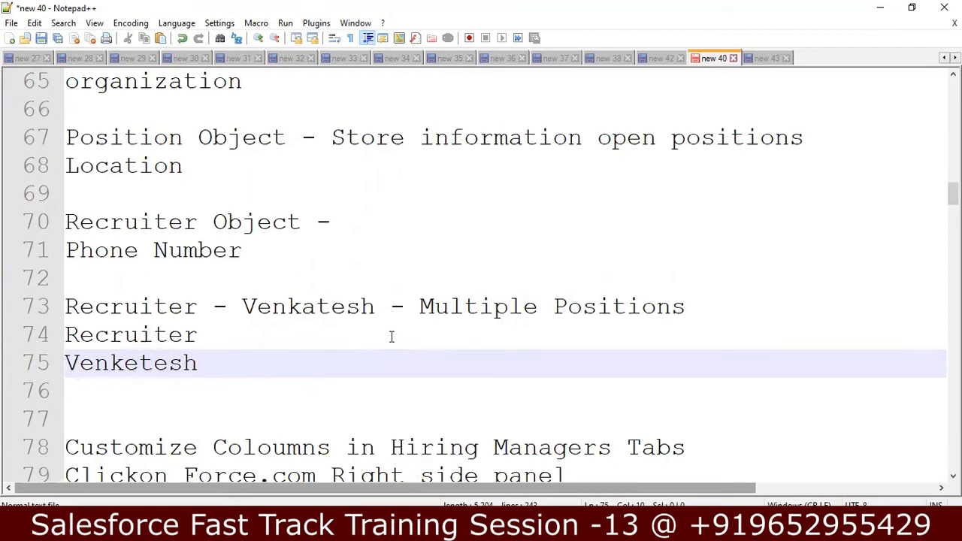
key(Return)
text(Usham)
key(BackSpace)
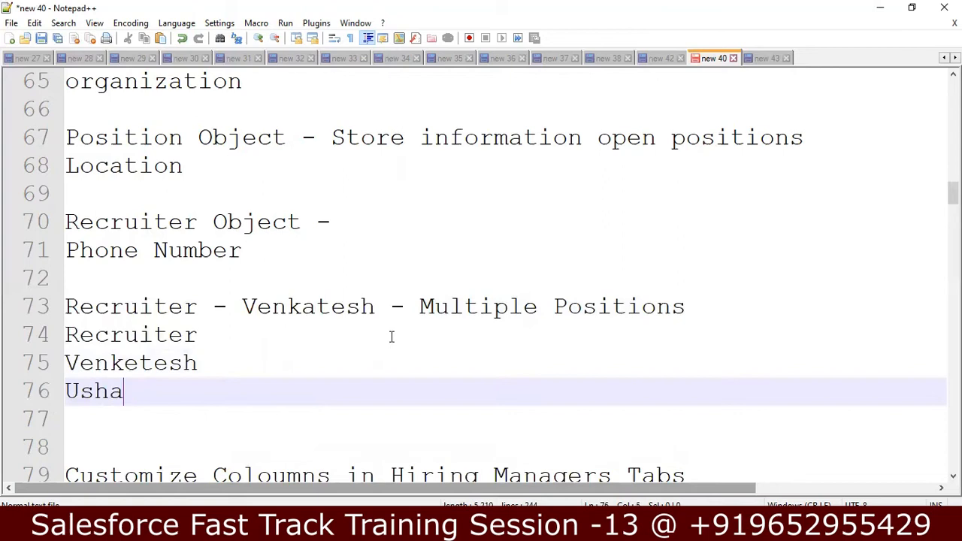
key(Return)
text(Madhu)
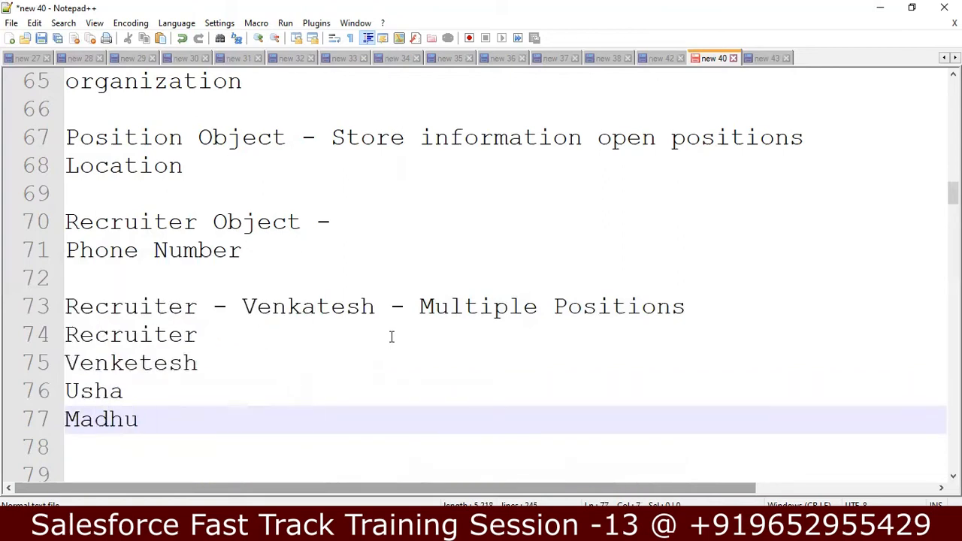
Add a Positions column heading beside the Recruiter heading and make the latter plural as Recruiters
click(268, 333)
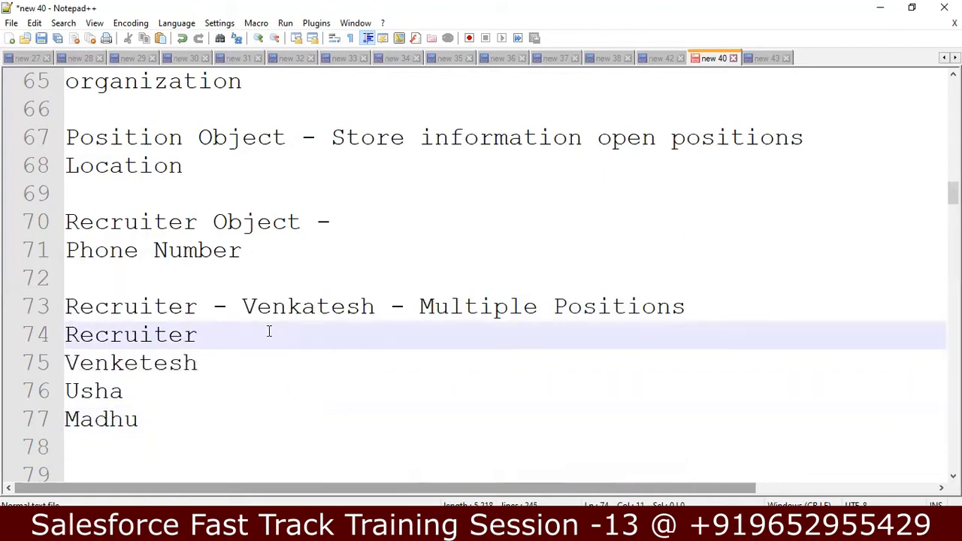
text(Posit)
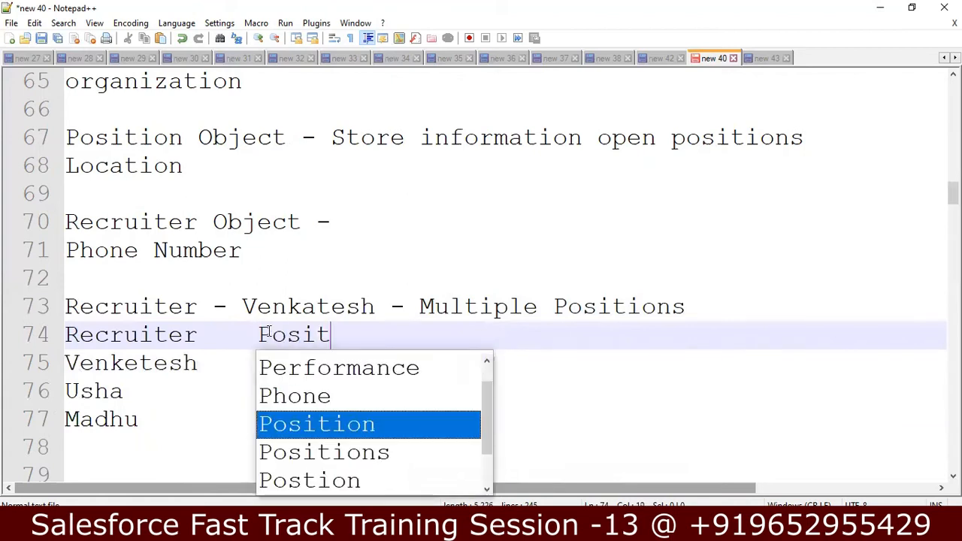
text(ion)
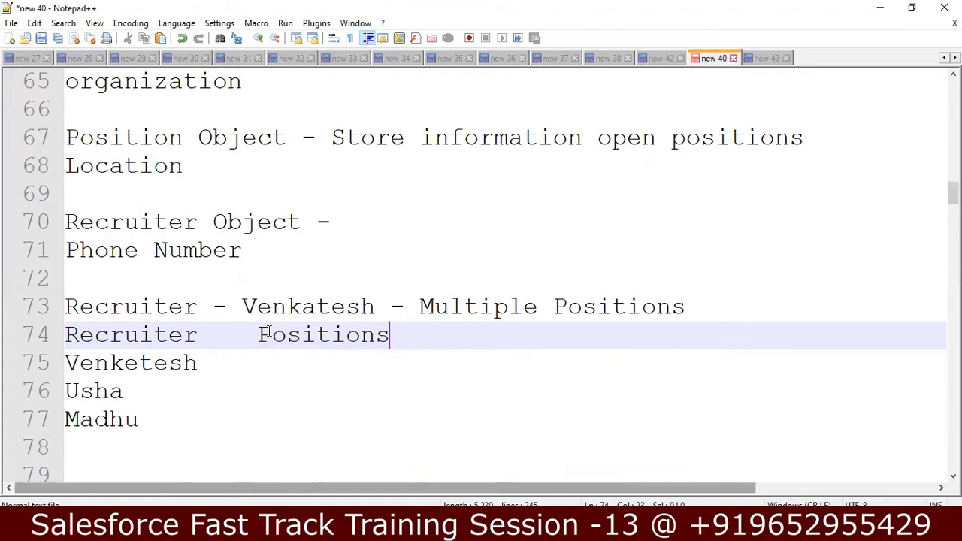
key(Left)
key(Left)
key(Left)
text(s)
Enter Salesforce Administrator in the Positions column beside the first recruiter's name
key(Down)
key(Right)
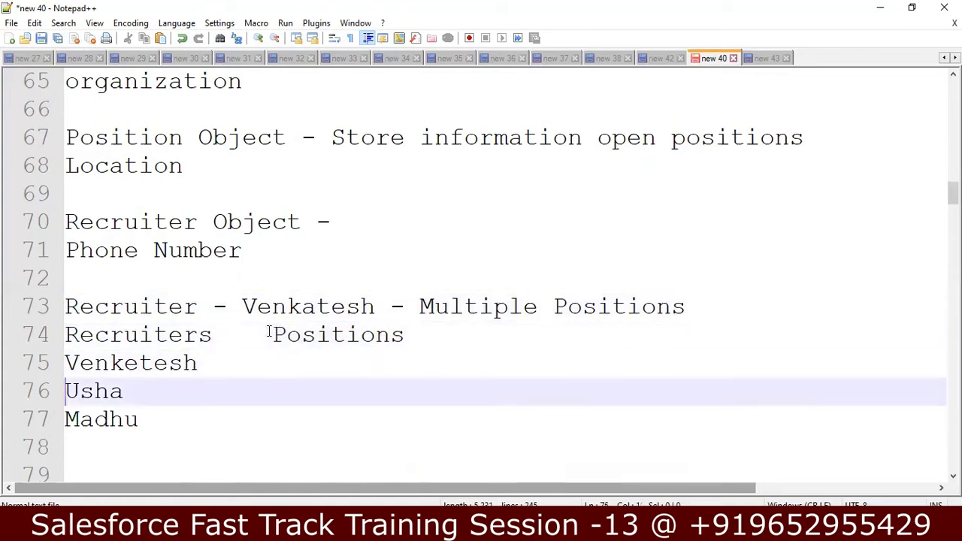
key(Left)
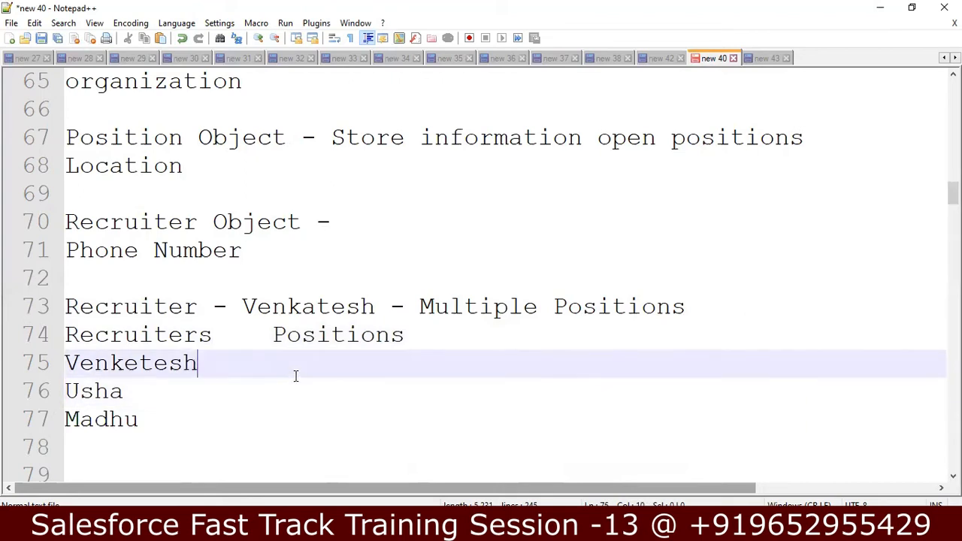
text(S)
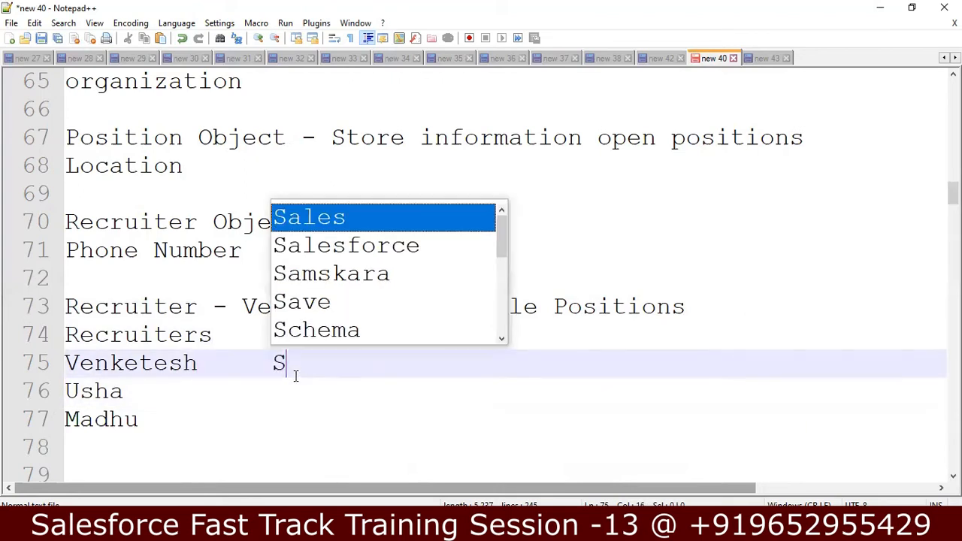
text(alesffo)
key(BackSpace)
key(BackSpace)
text(orce Administrator)
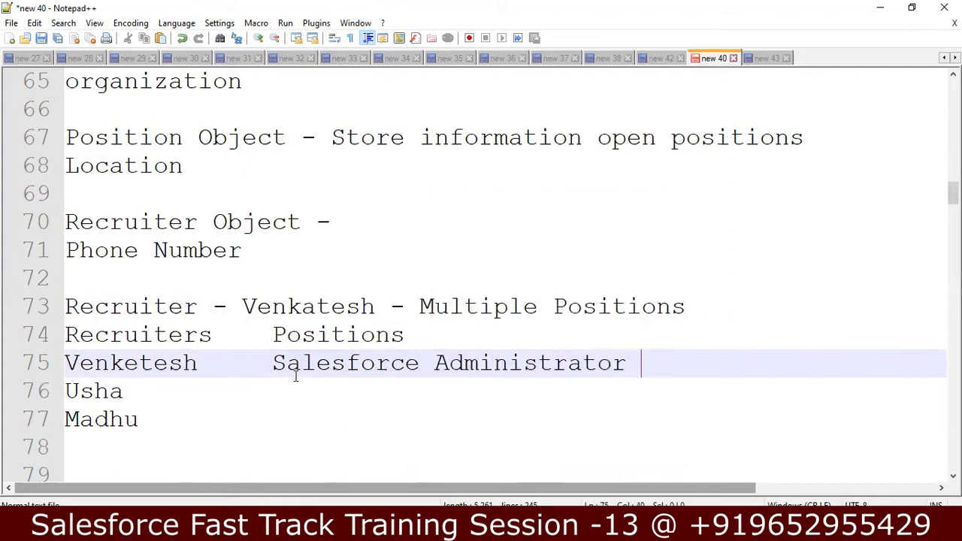
Enter Salesforce Developer in the Positions column beside the second recruiter's name
key(Down)
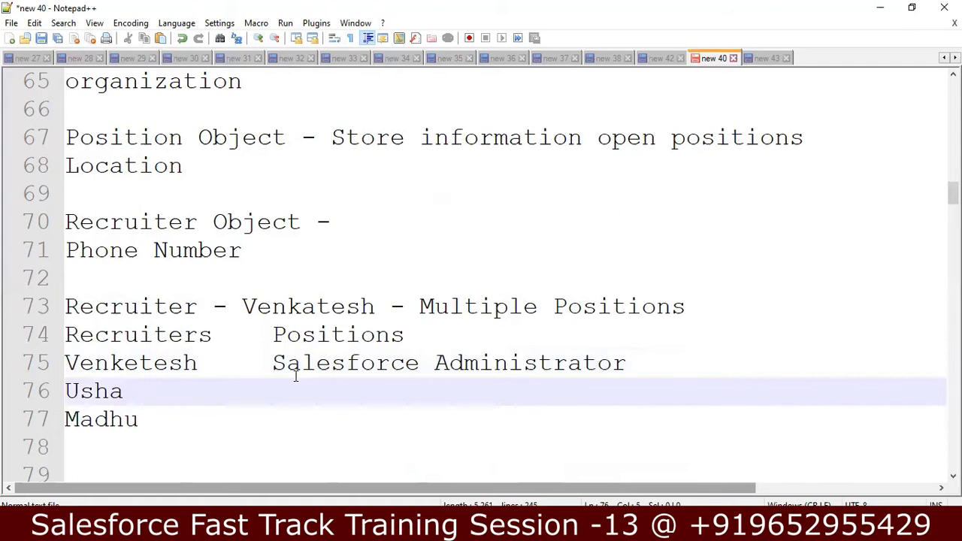
text(Sa)
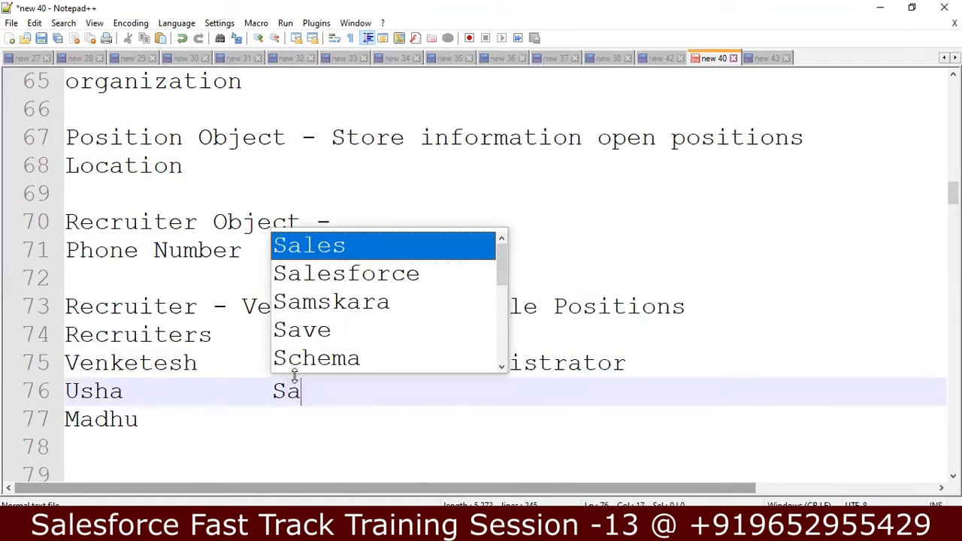
text(lesforce C)
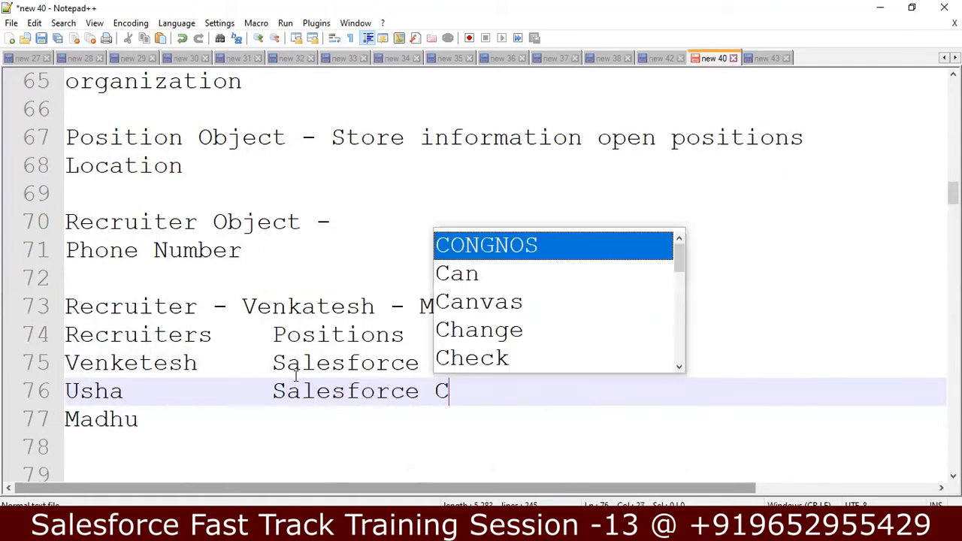
key(BackSpace)
text(veloper)
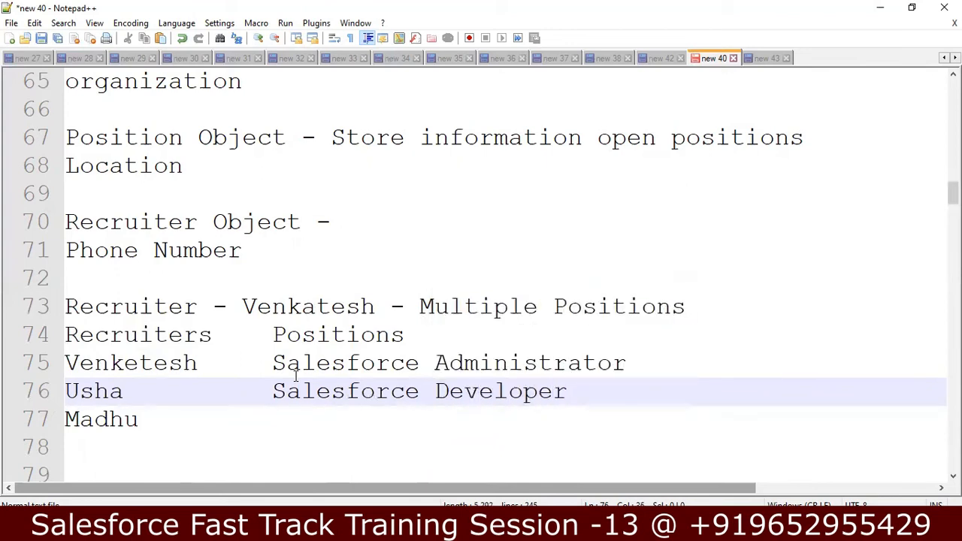
Enter Salesforce Architech in the Positions column beside the third recruiter's name
key(Down)
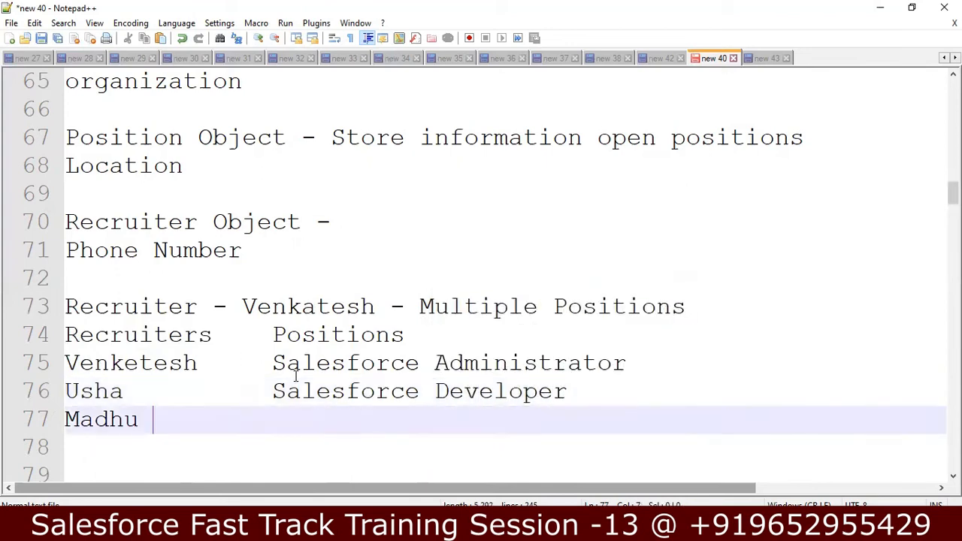
text(S)
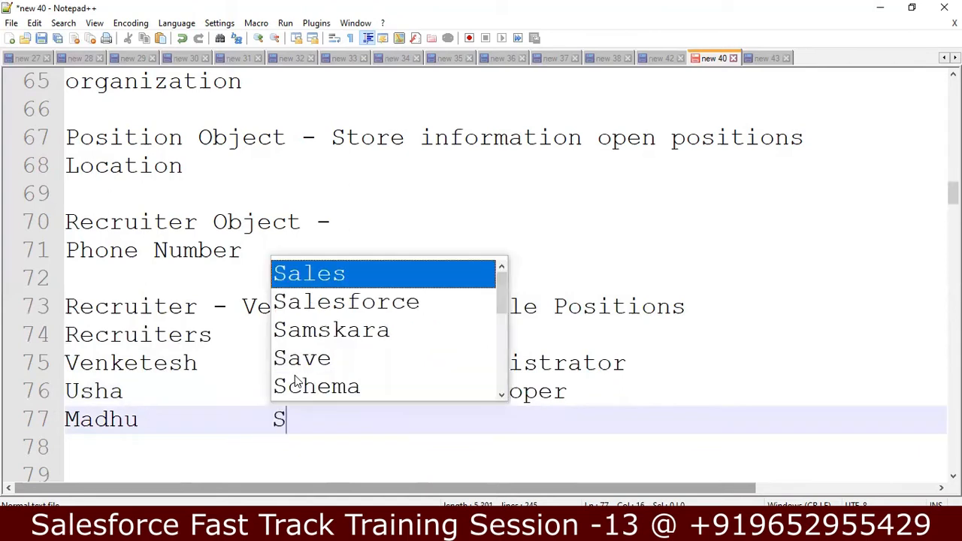
text(alesforce )
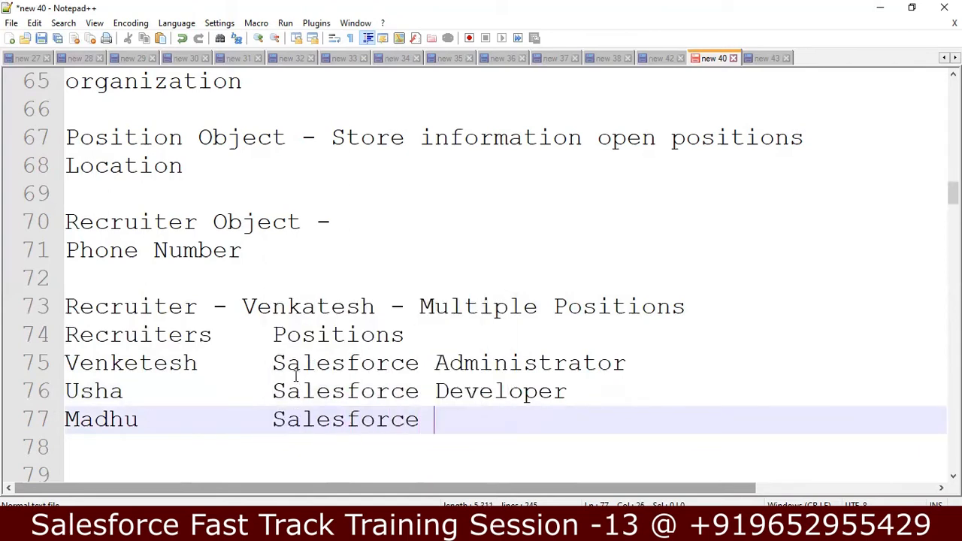
text(Arc)
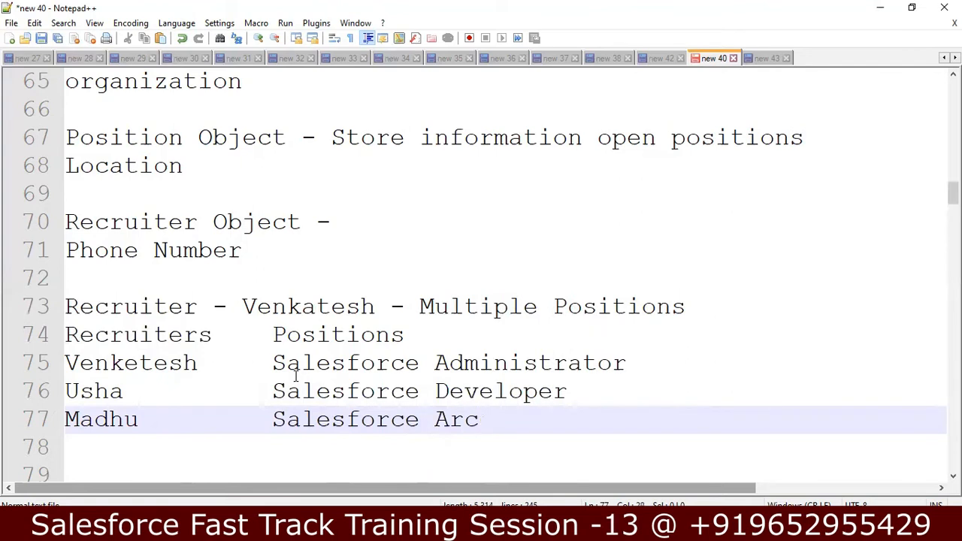
key(BackSpace)
text(t)
key(BackSpace)
text(chitech)
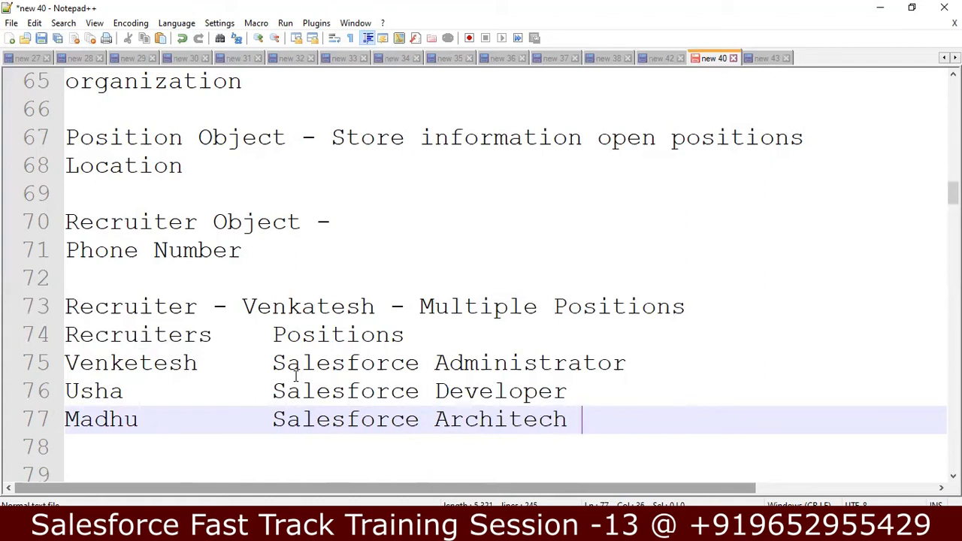
Insert an arrow (->) between the first recruiter and Salesforce Administrator, keeping the Positions column aligned
click(210, 364)
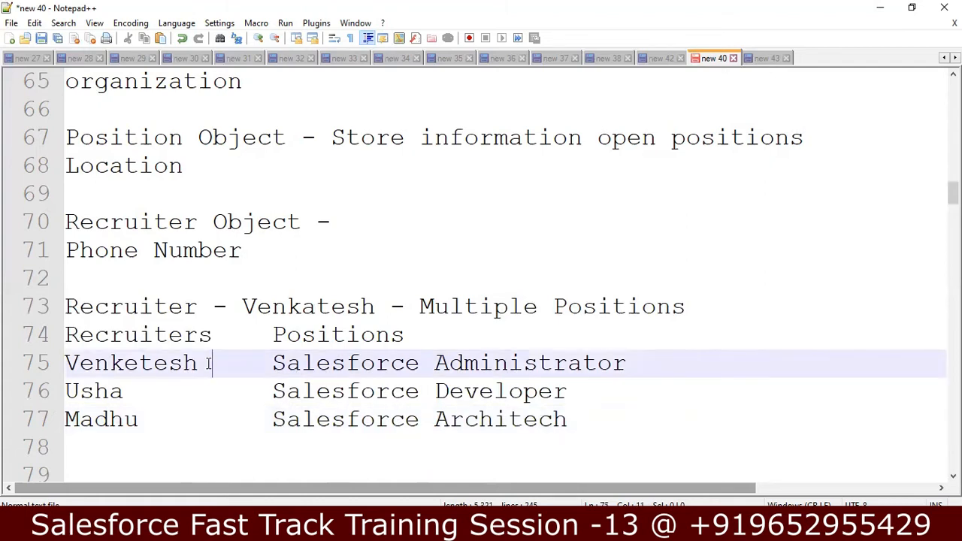
text(-)
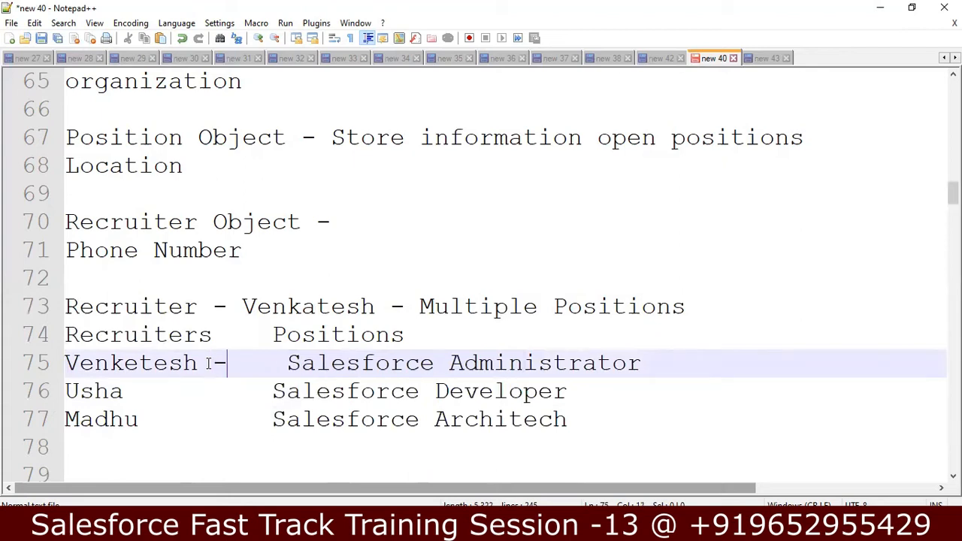
text(>)
key(Delete)
key(Delete)
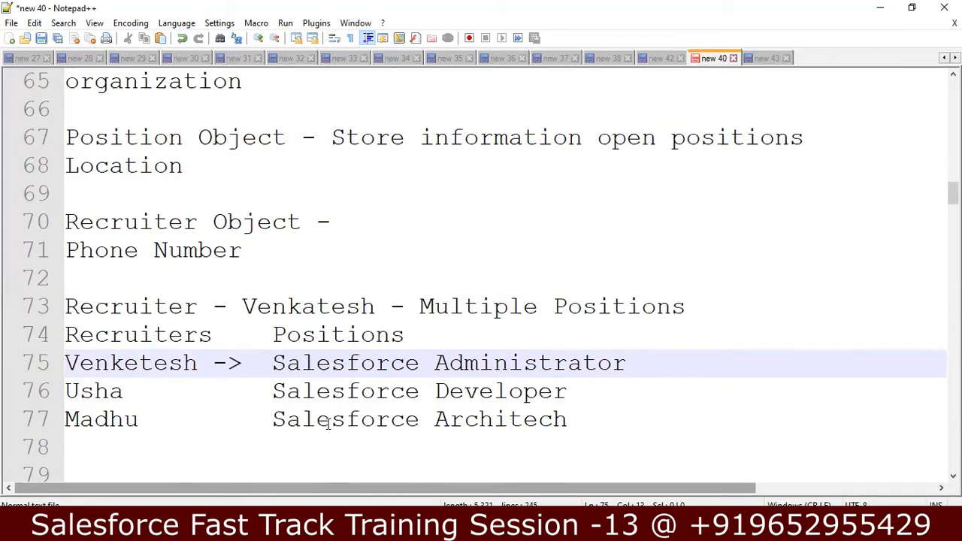
Add the line One Recruiter - Multiple Positions below the recruiter and position list, leaving a blank line between
click(290, 437)
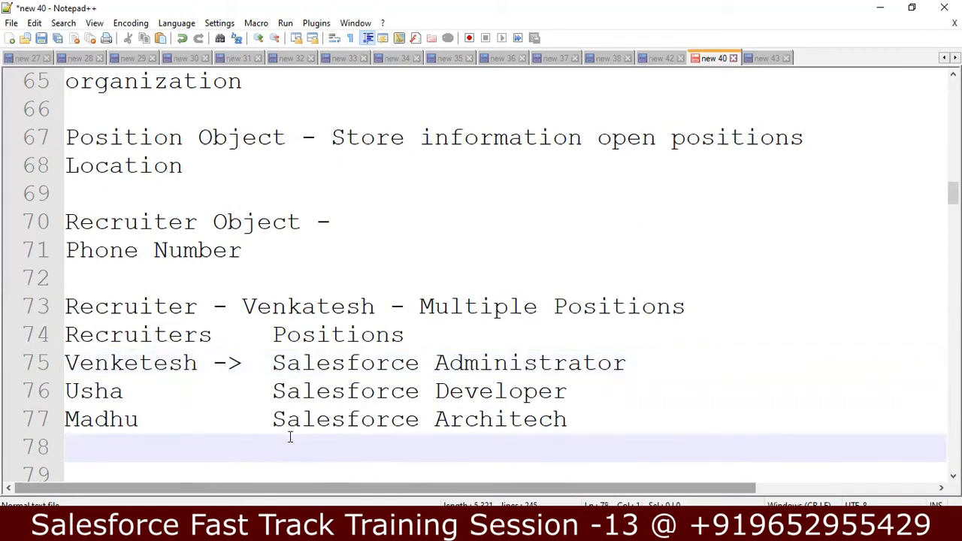
key(Down)
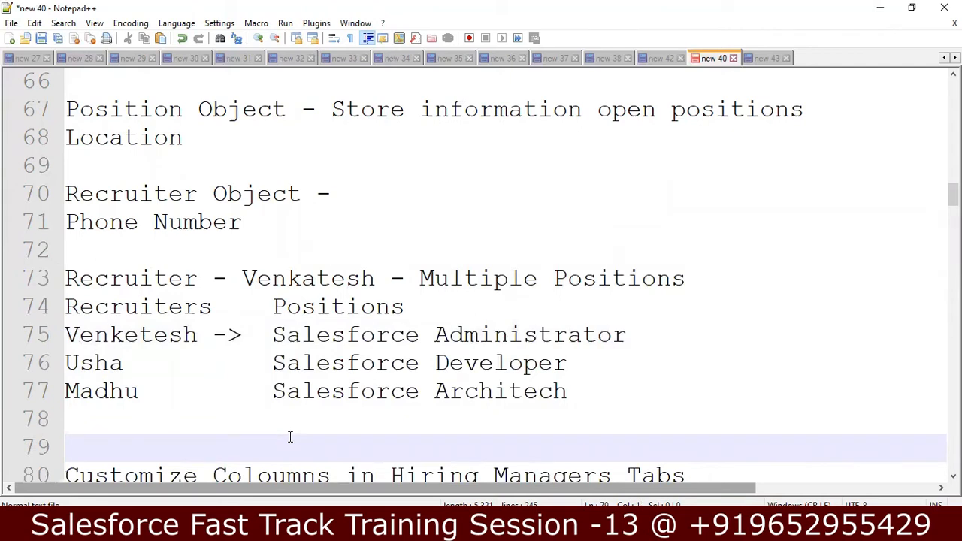
text(One)
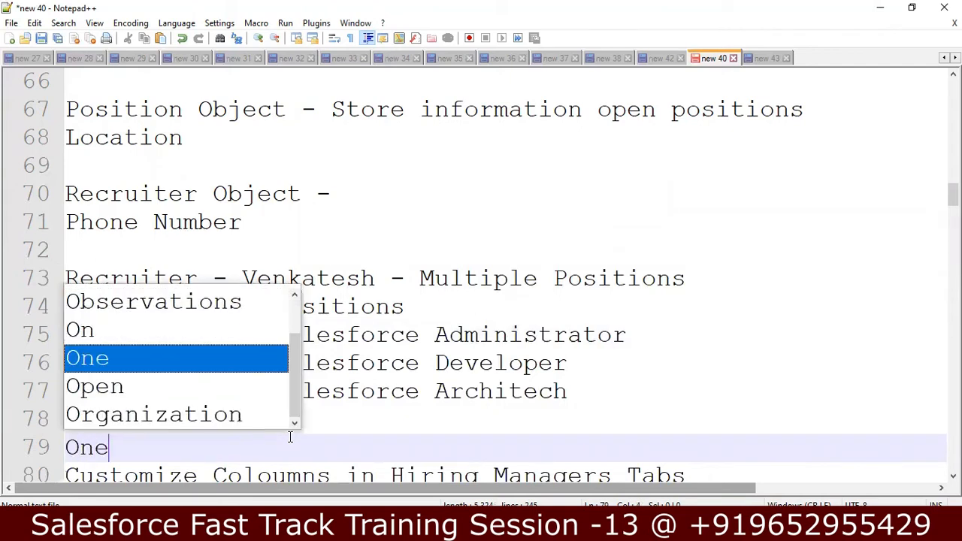
text( Recru)
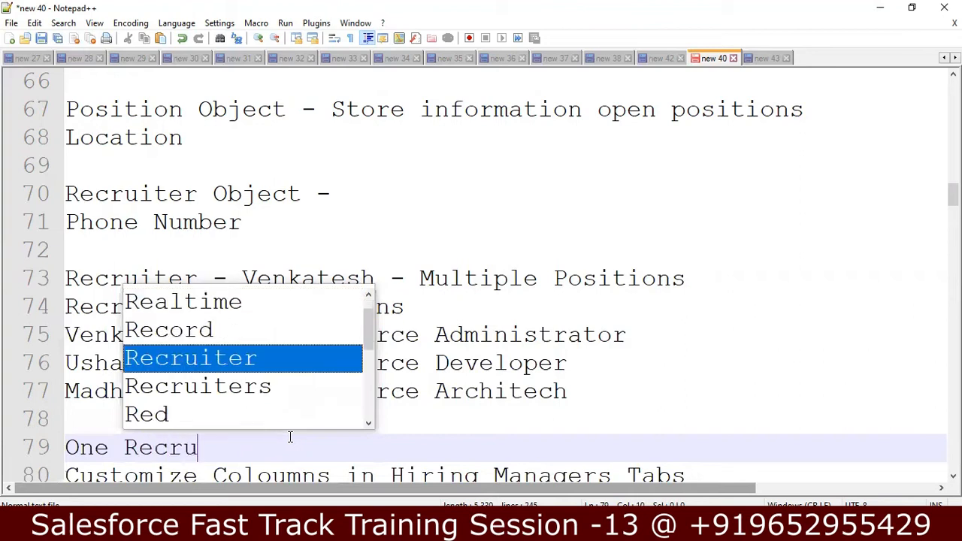
text(iter )
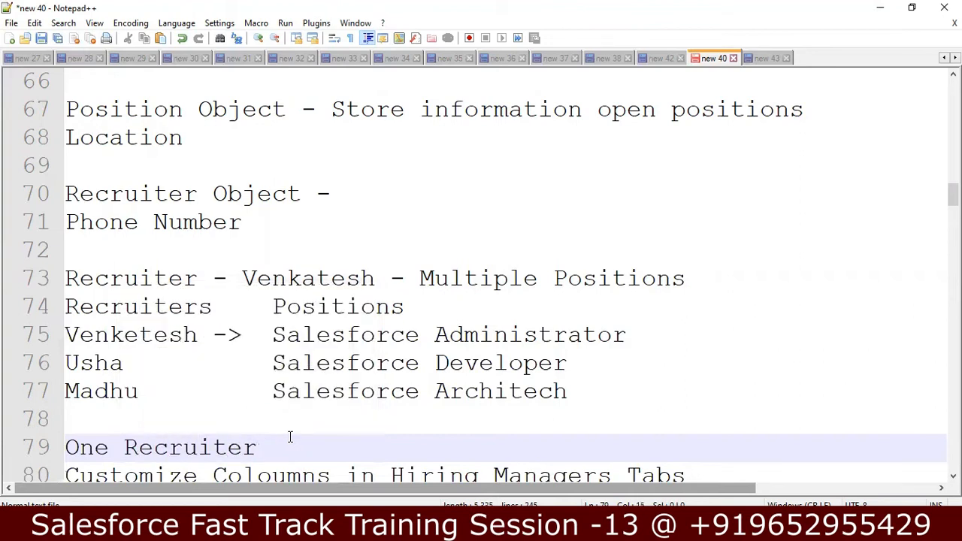
text(- M)
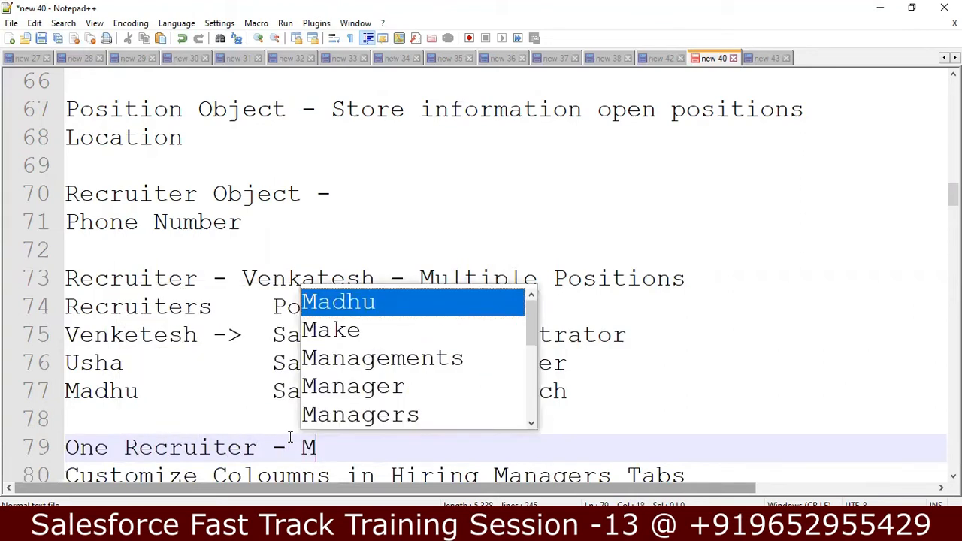
text(ultiple Pois)
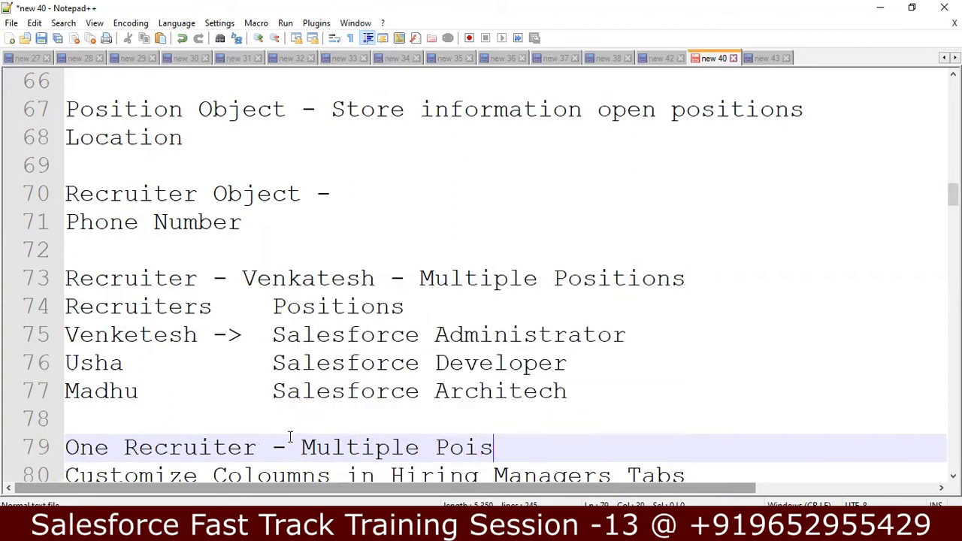
key(BackSpace)
key(BackSpace)
text(sitions)
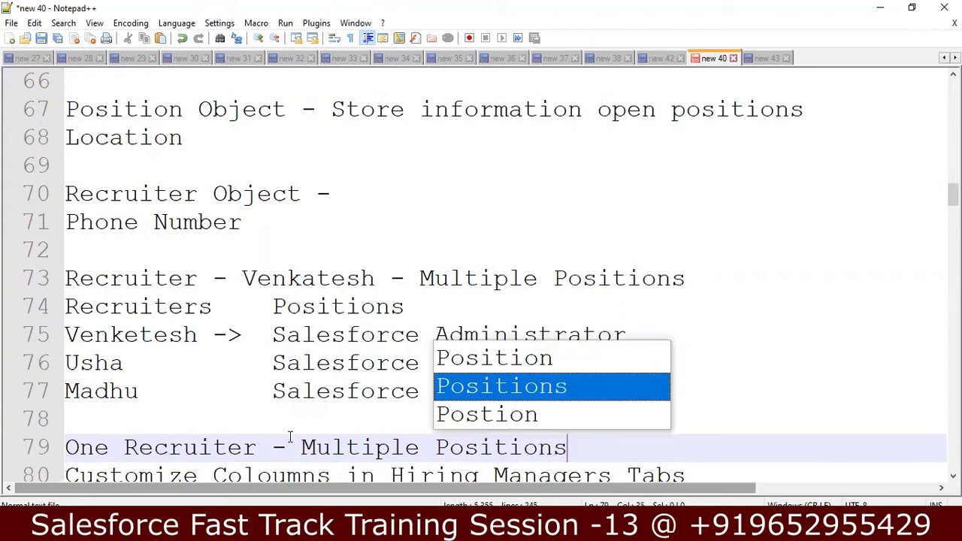
Complete the line One Recruiter - Multiple Positions and leave a blank line before the Customize Coloumns section
key(Return)
key(Return)
key(Down)
key(Down)
key(Down)
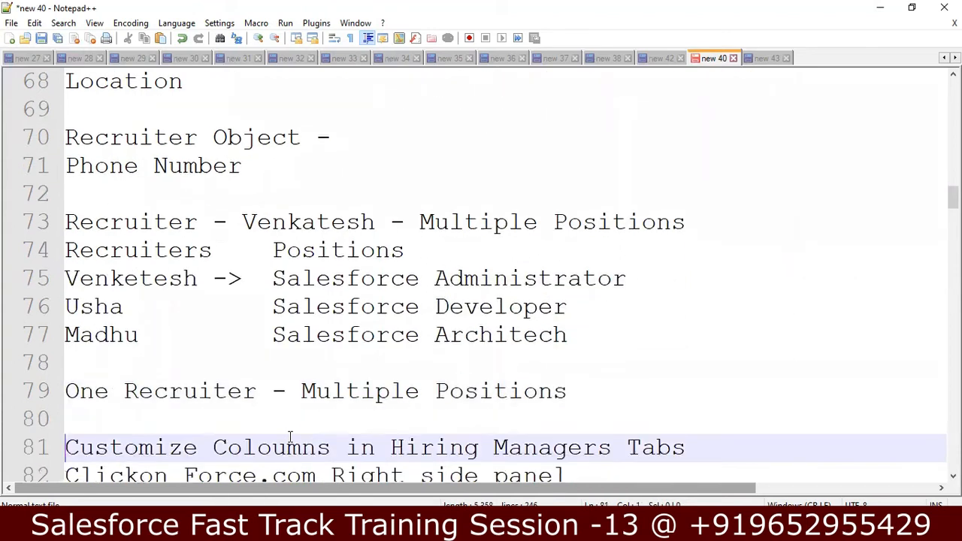
key(Down)
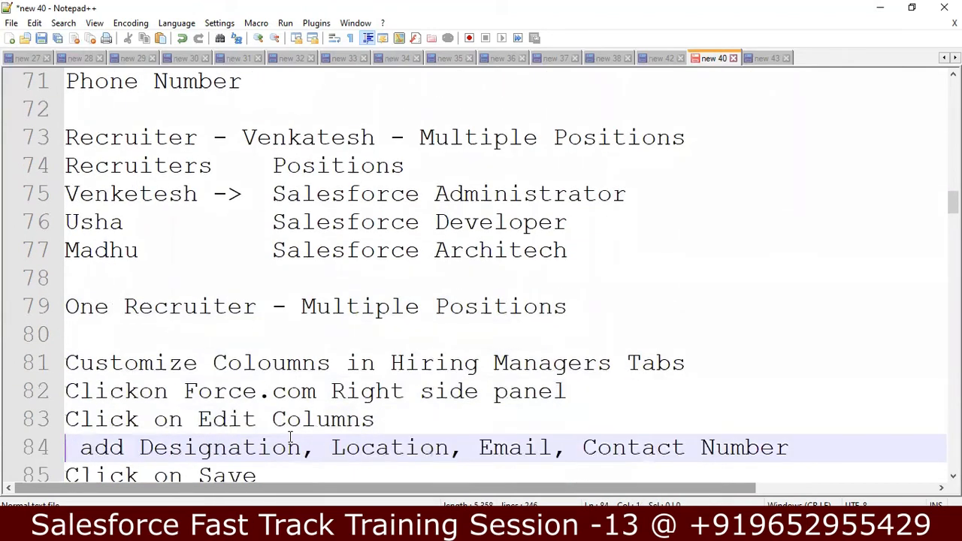
Copy the line One Recruiter - Multiple Positions and delete it from below the recruiter and position list
key(Down)
key(Up)
key(Up)
key(Up)
key(Up)
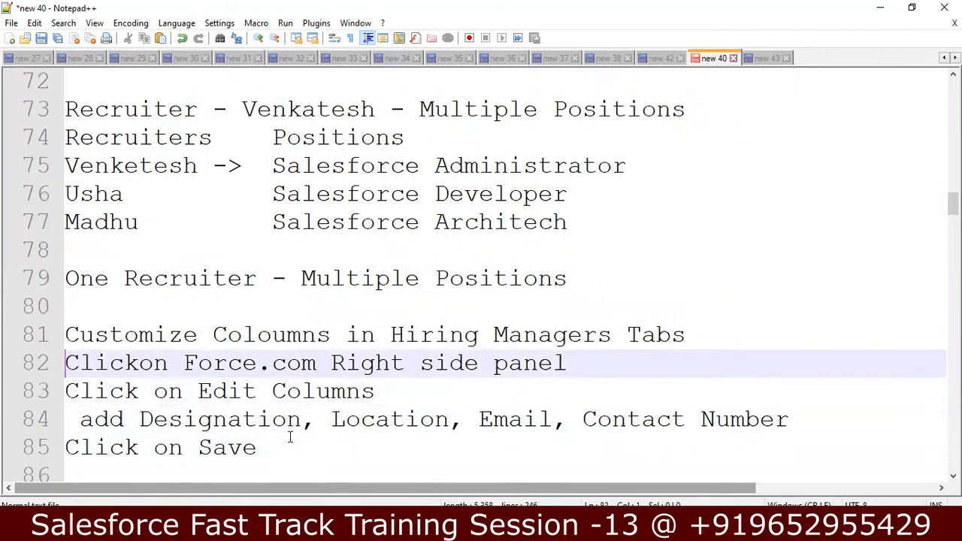
key(Up)
key(Up)
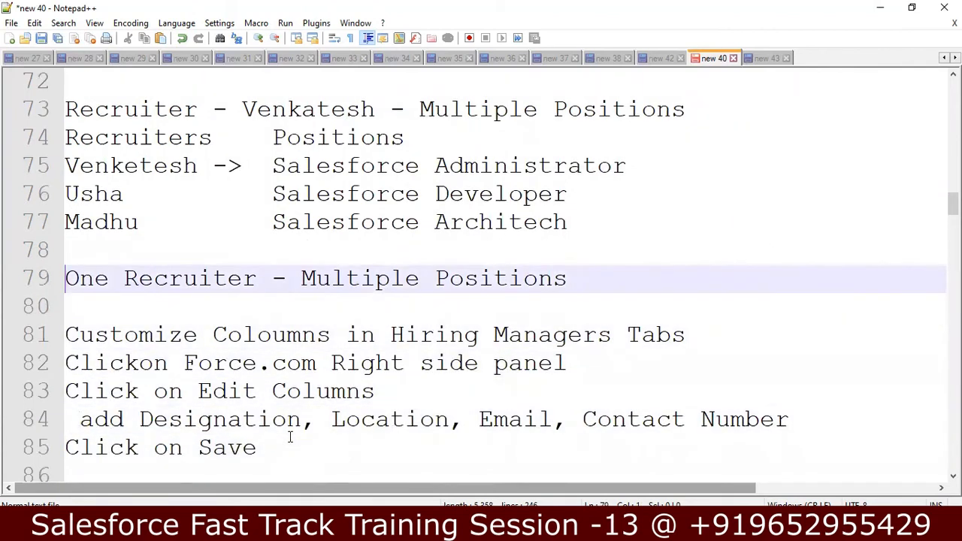
key(shift+Down)
key(shift+Left)
key(ctrl+c)
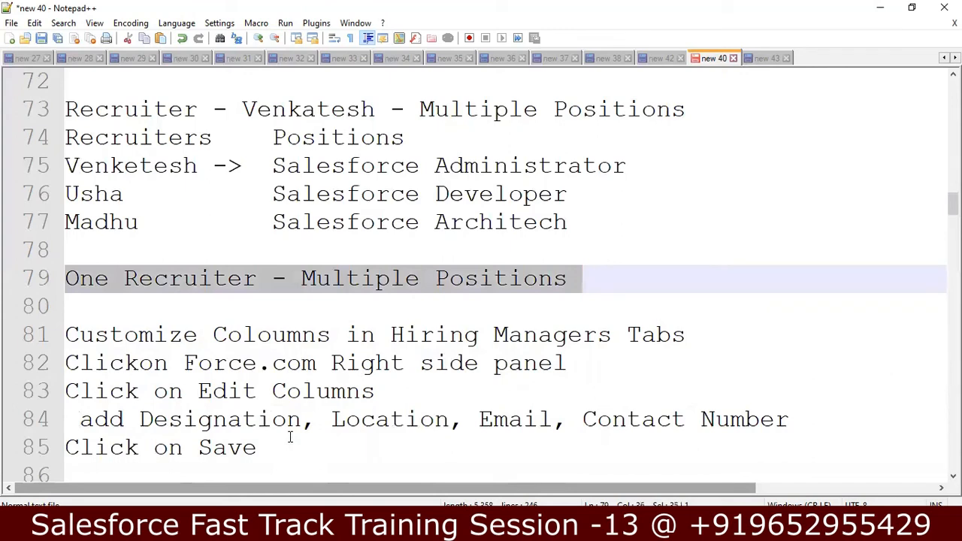
key(Delete)
Paste One Recruiter - Multiple Positions under One HR fills different Positions in Step 01, with a blank line after it
key(Down)
key(Down)
key(Down)
key(Down)
key(Down)
key(Down)
key(Down)
key(Down)
key(Down)
key(Down)
key(Down)
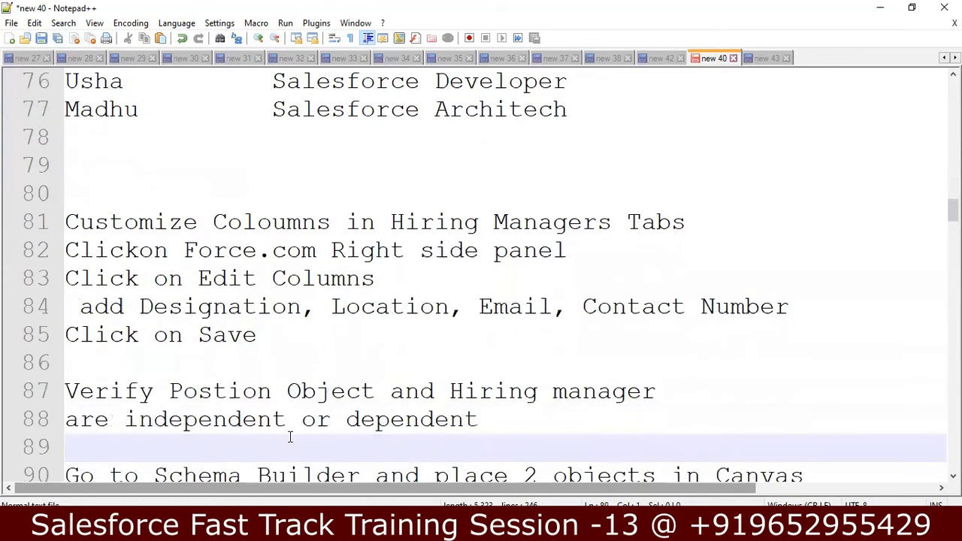
key(Down)
key(Down)
key(Down)
key(Down)
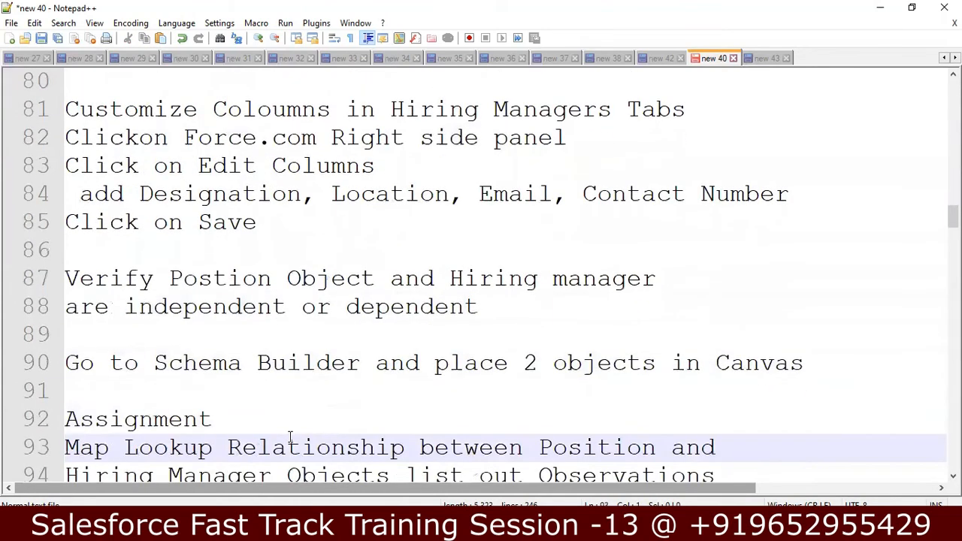
key(Down)
key(Down)
key(Down)
key(Down)
key(Down)
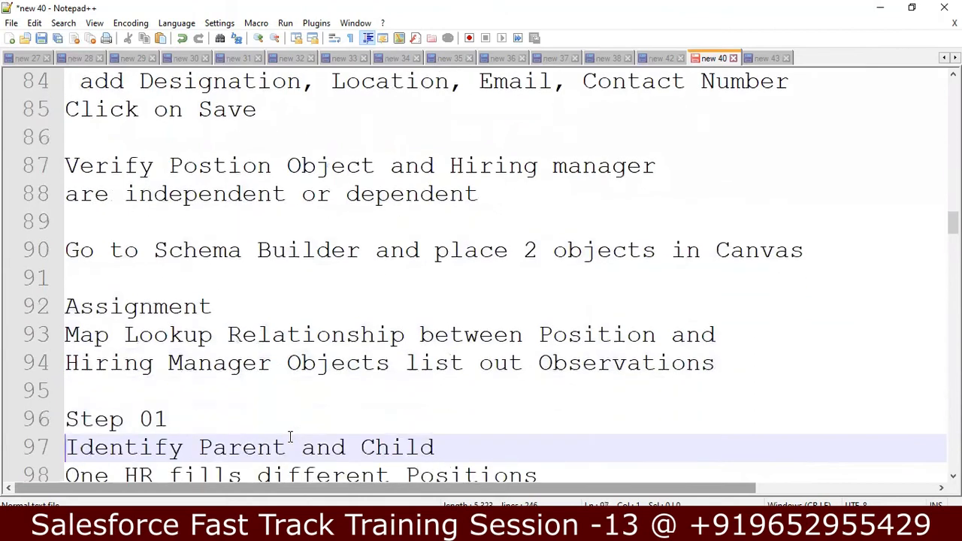
key(Down)
key(Down)
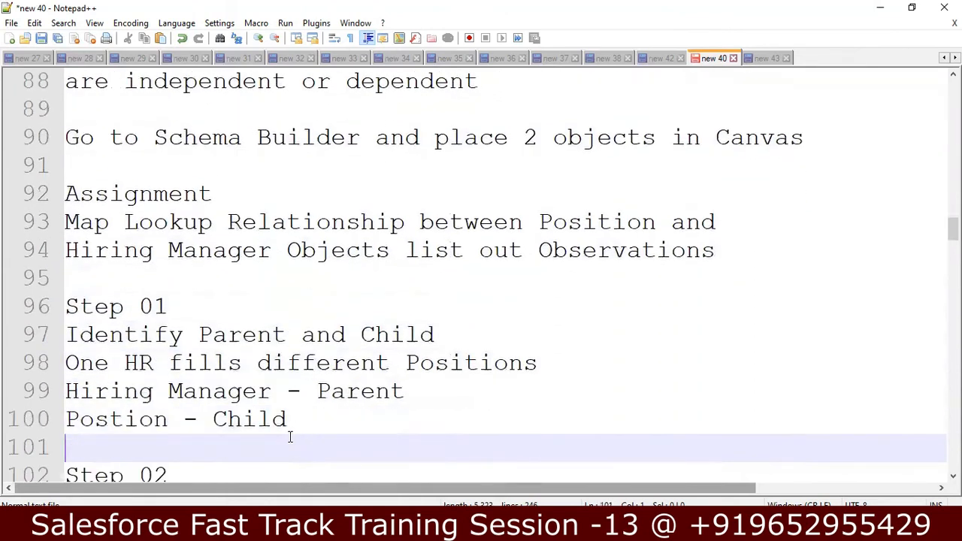
key(Up)
key(Up)
key(Up)
key(Up)
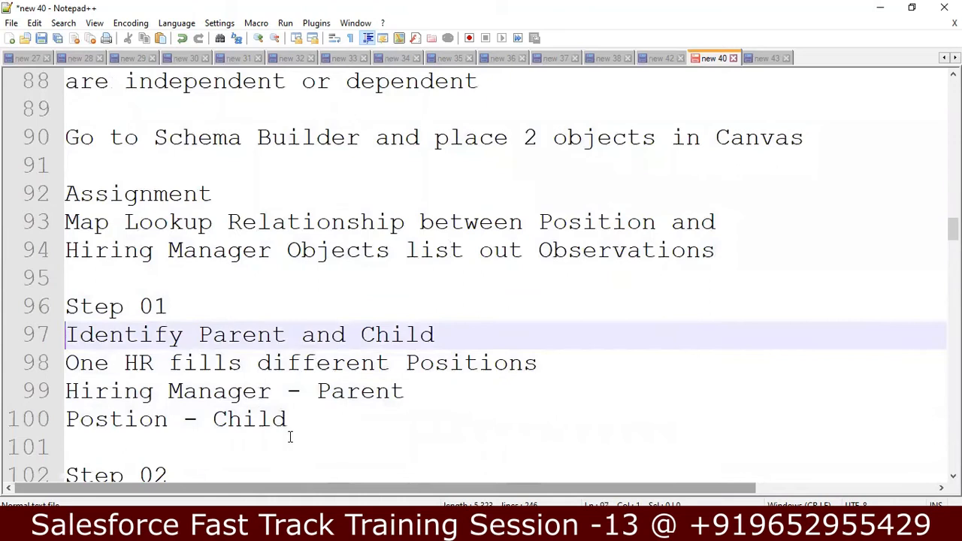
key(Down)
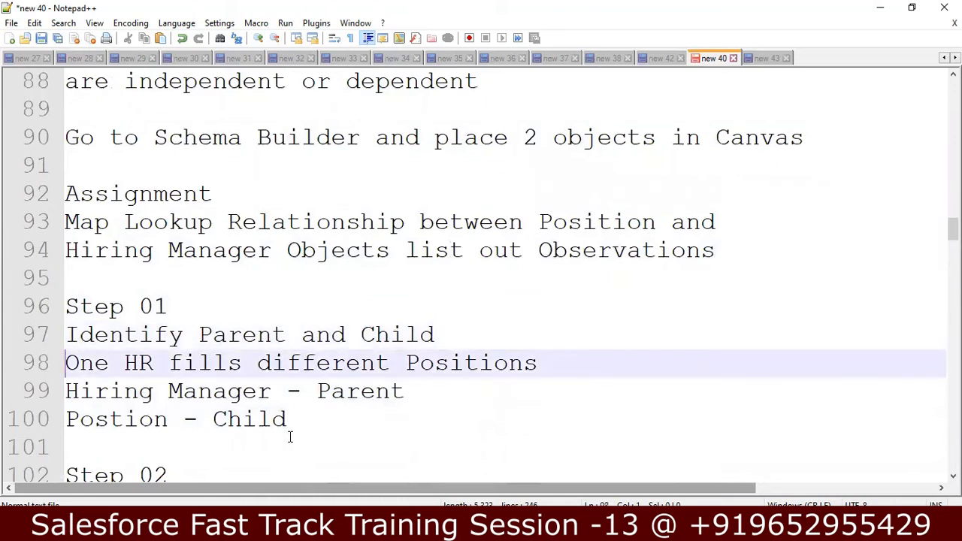
key(Down)
key(shift+Down)
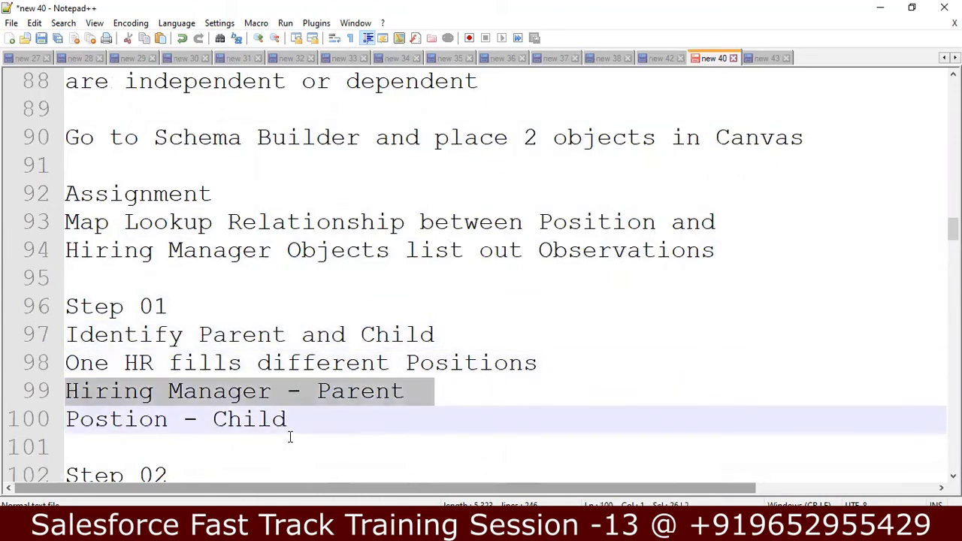
key(Left)
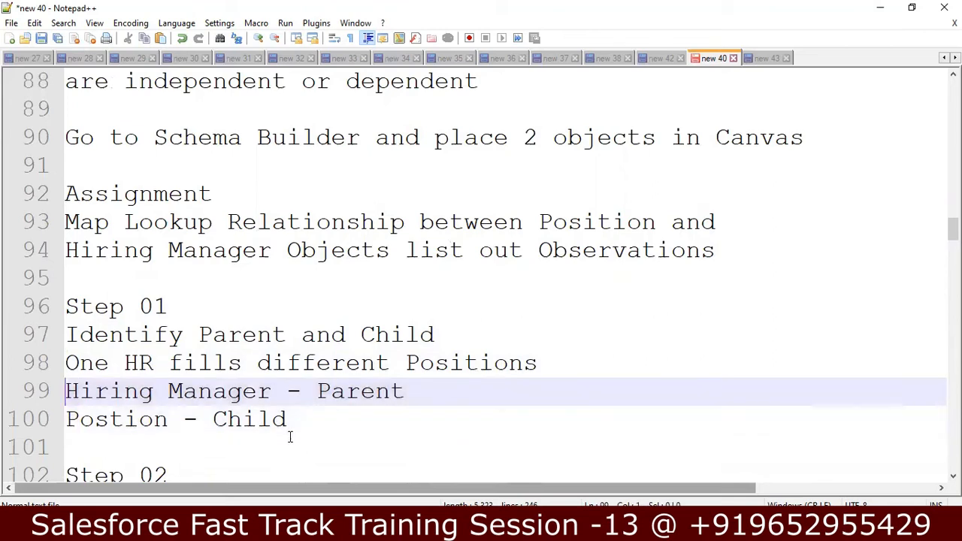
key(Left)
key(Return)
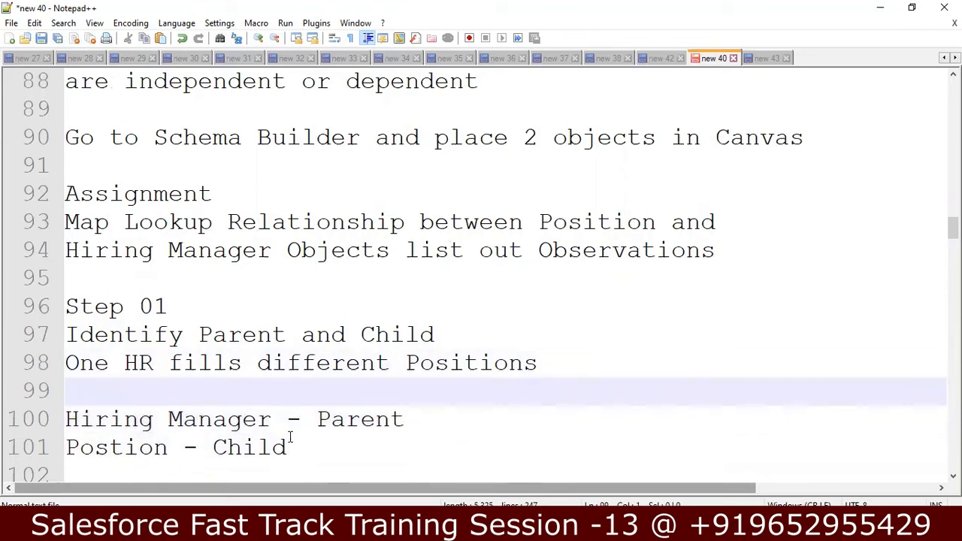
key(ctrl+v)
key(Return)
key(Down)
key(Down)
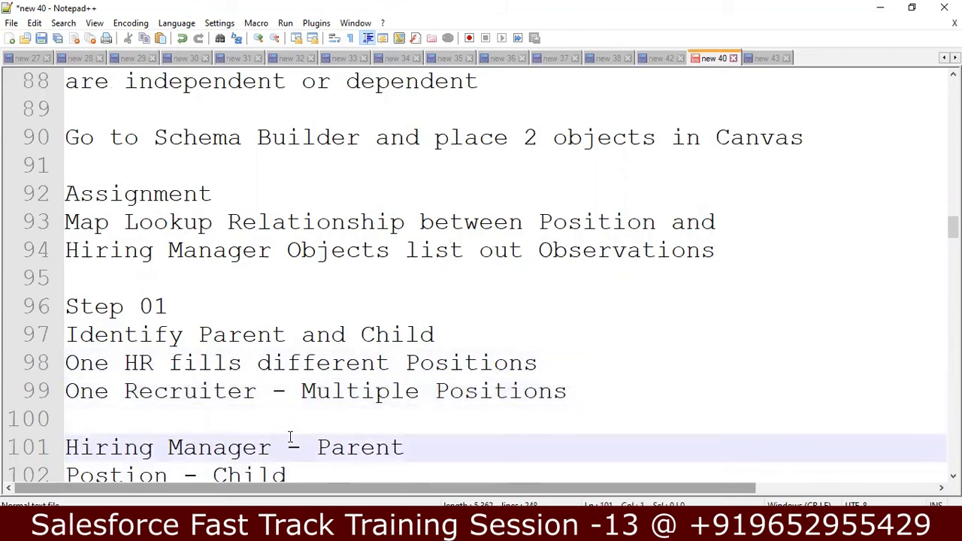
Replace Hiring Manager with Recruiter in the Parent line of Step 01
key(Left)
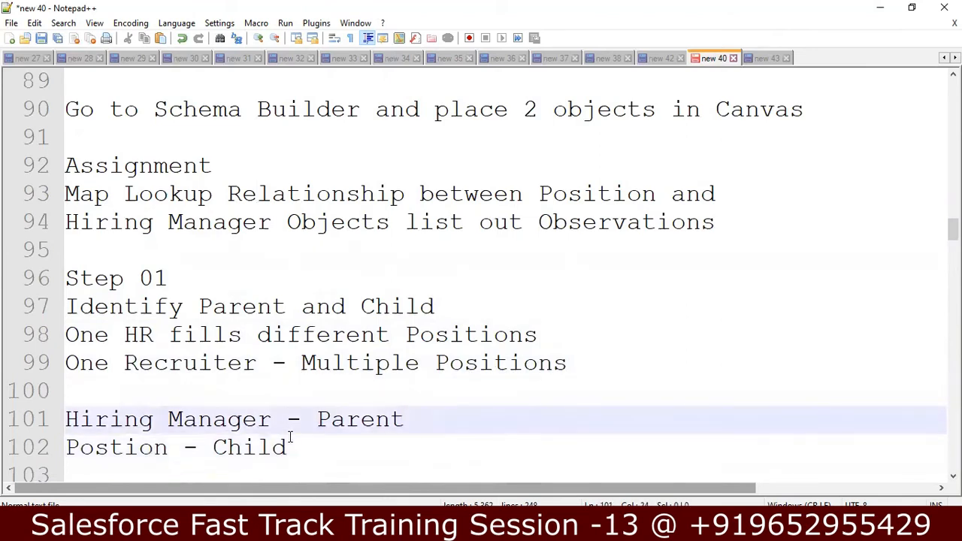
key(BackSpace)
key(BackSpace)
key(BackSpace)
key(BackSpace)
key(BackSpace)
key(BackSpace)
key(BackSpace)
key(BackSpace)
key(BackSpace)
key(BackSpace)
key(BackSpace)
key(BackSpace)
key(BackSpace)
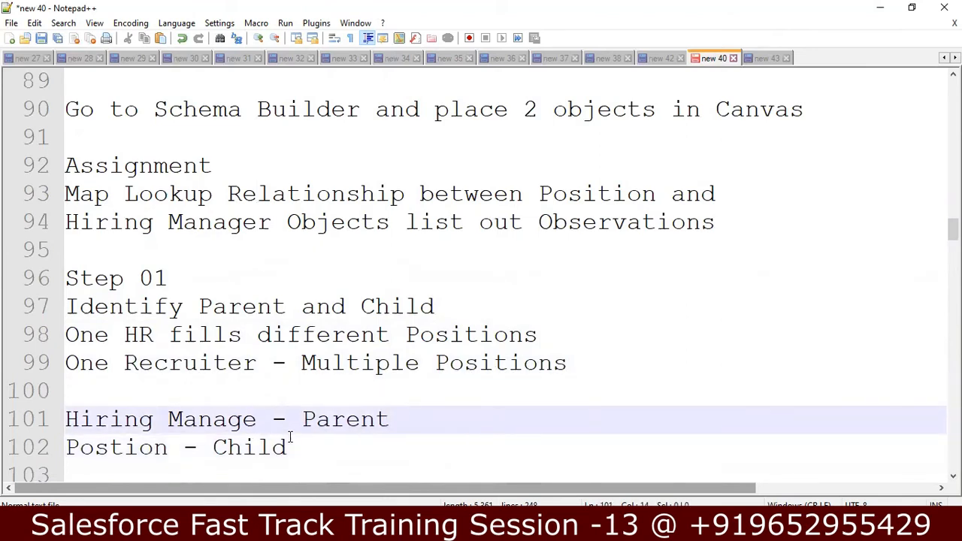
key(BackSpace)
text(Recruit)
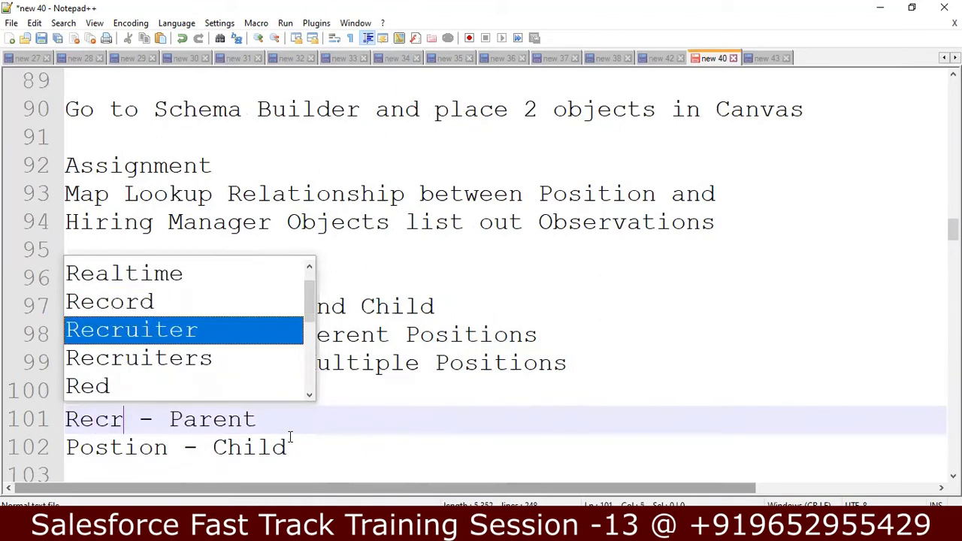
text(er)
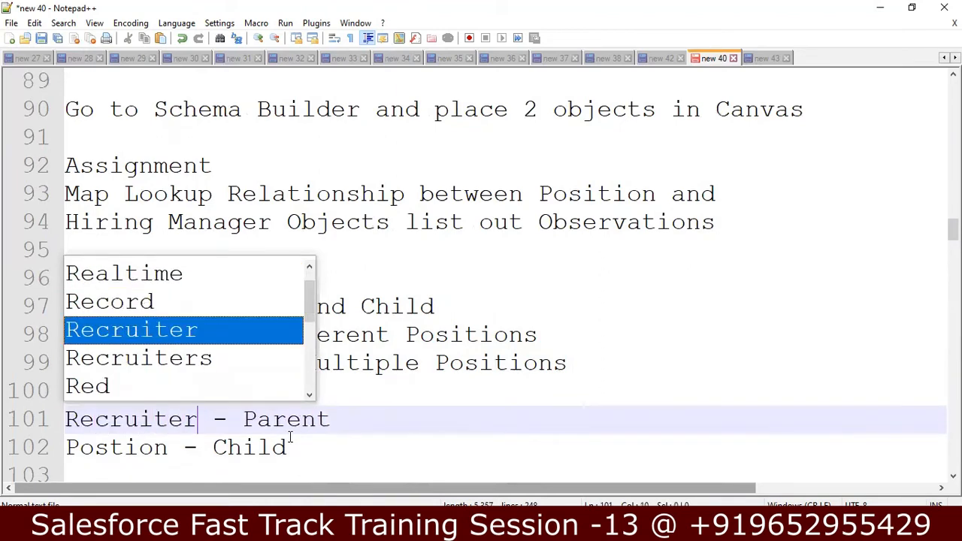
key(Return)
key(Down)
key(Down)
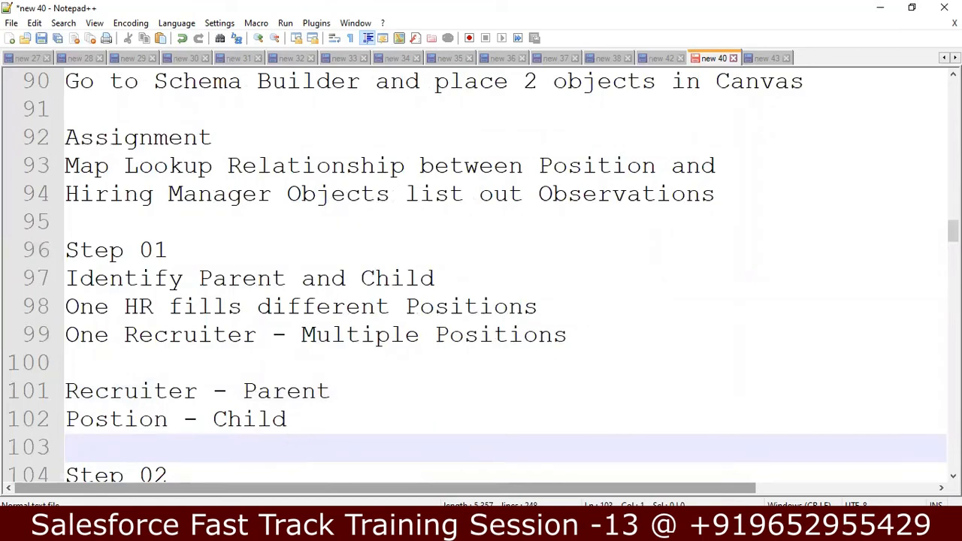
Switch to Salesforce in the browser, search Setup for schema and open Schema Builder
key(alt+Tab)
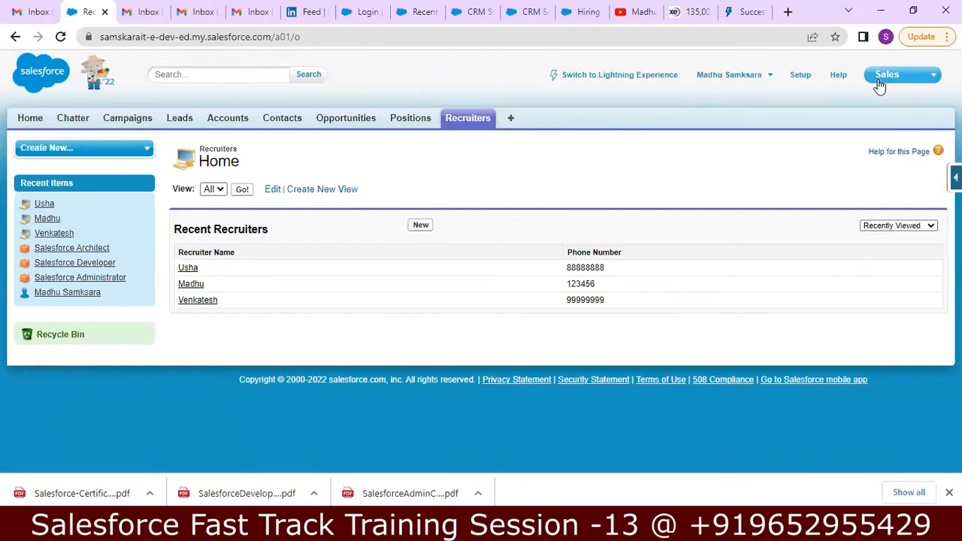
click(803, 81)
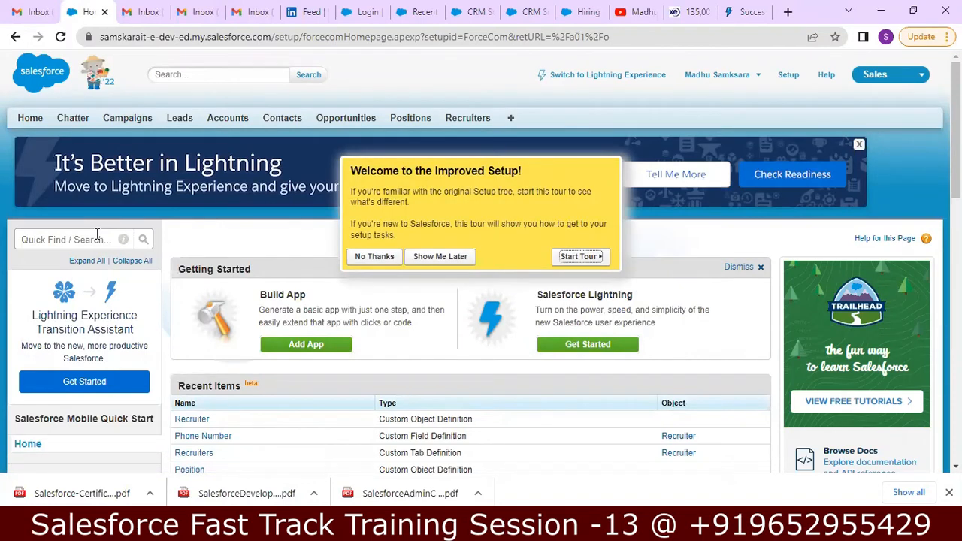
click(97, 239)
text(shema)
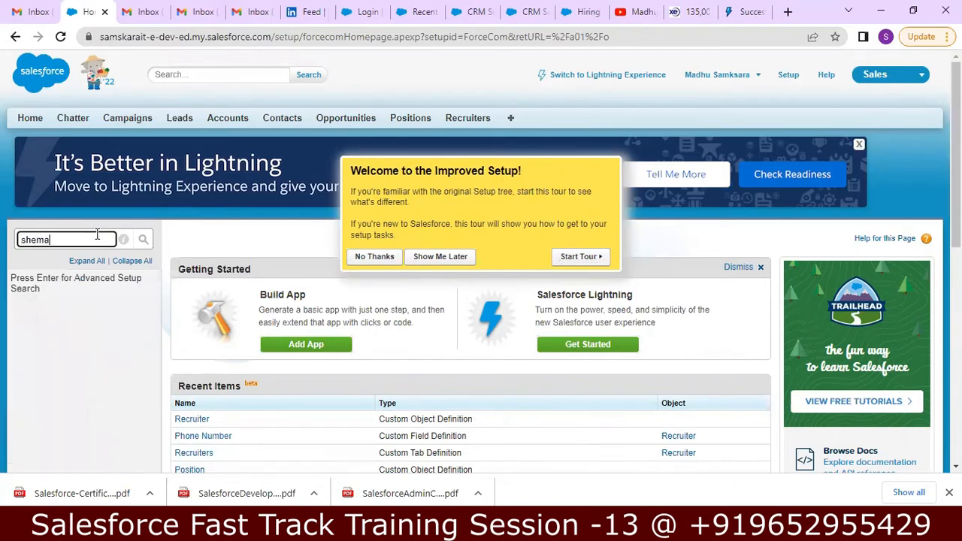
key(BackSpace)
key(BackSpace)
text(chema)
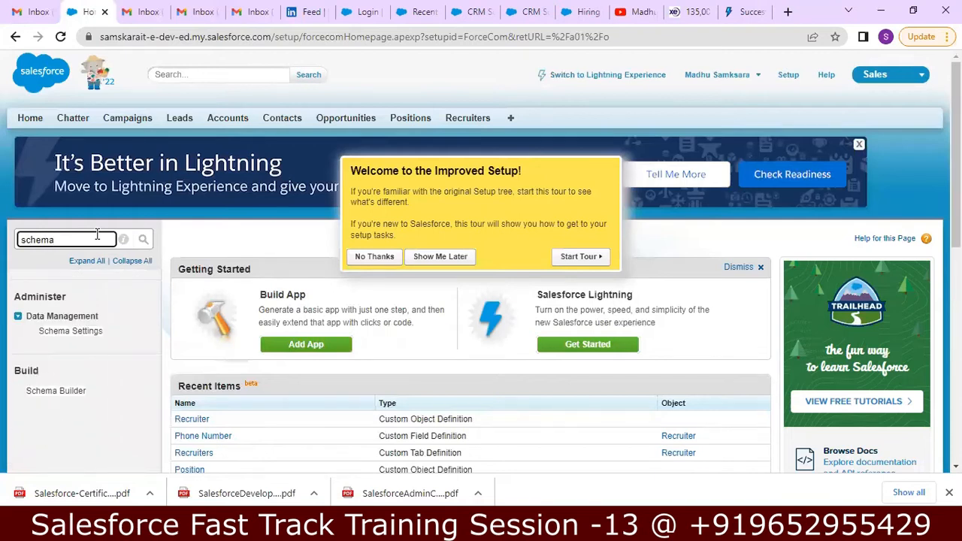
click(47, 392)
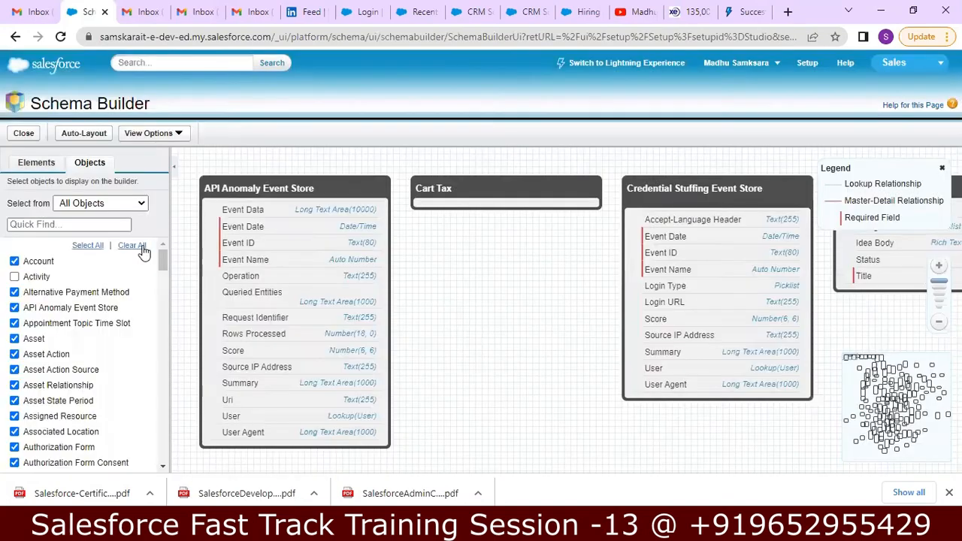
Clear all objects from the Schema Builder canvas and select the Position object for display
click(140, 247)
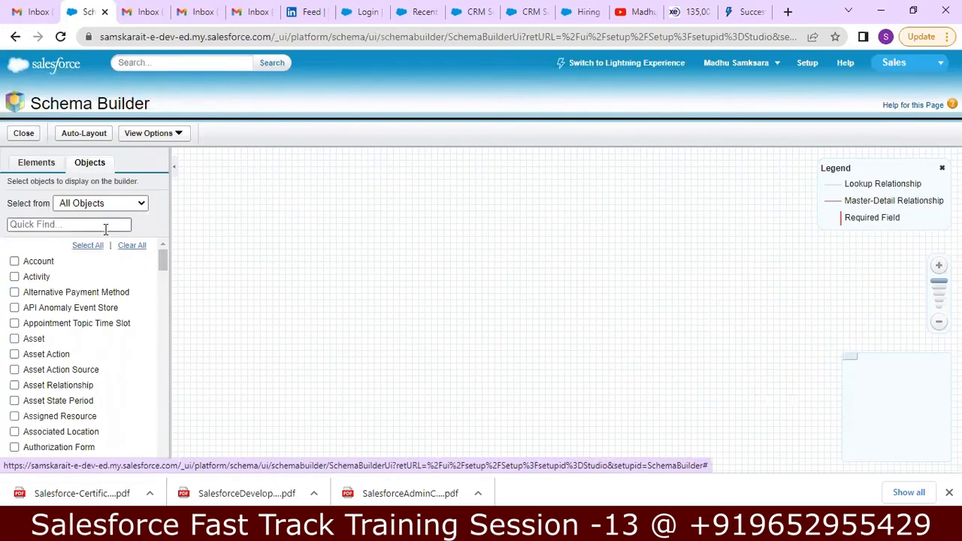
click(80, 225)
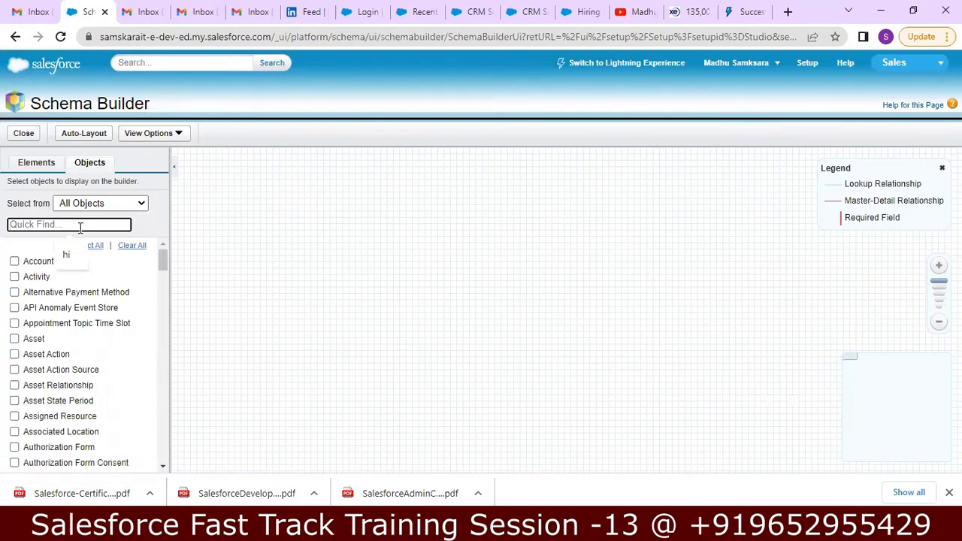
text(pos)
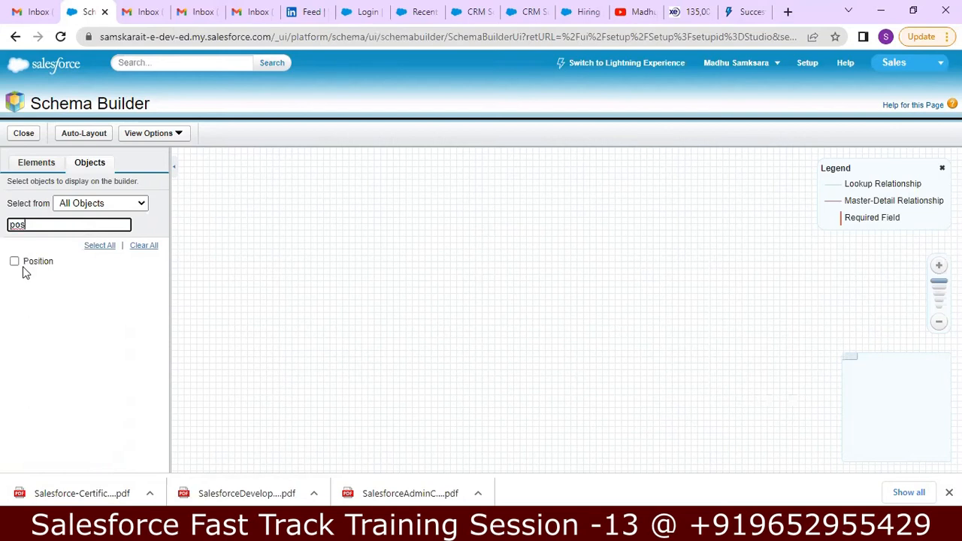
click(15, 262)
Find the Recruiter object with the filter recr and add it to the canvas
click(55, 225)
key(BackSpace)
key(BackSpace)
key(BackSpace)
text(recr)
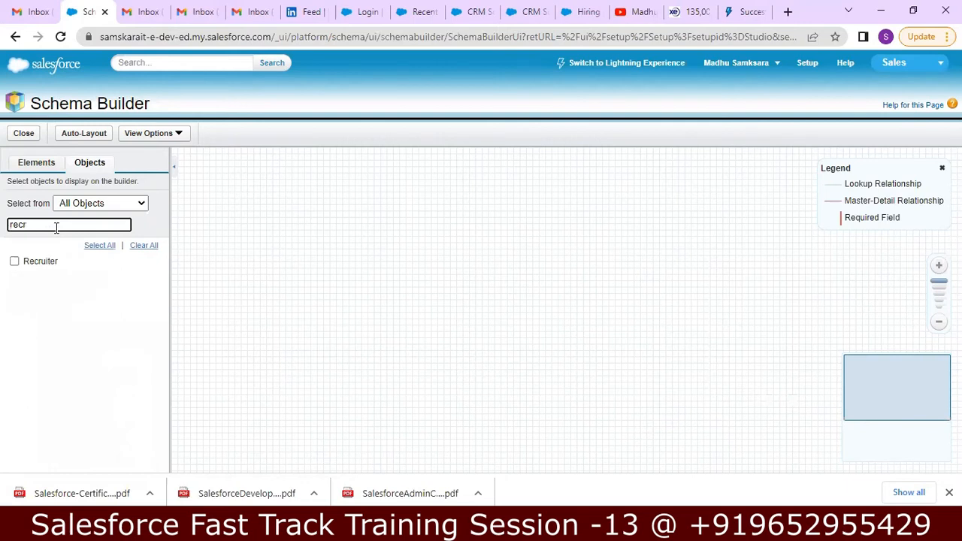
click(14, 261)
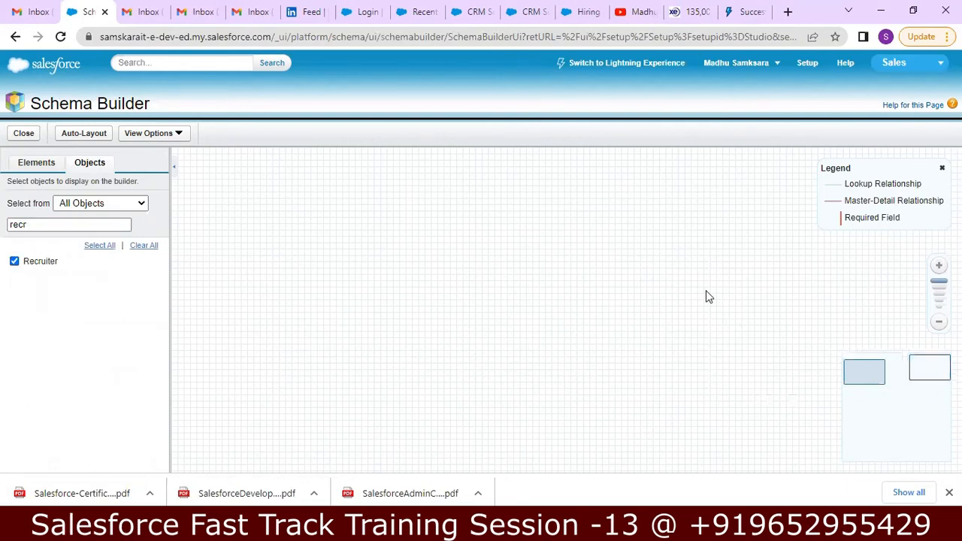
Auto-arrange the canvas and move the Recruiter and Position boxes side by side with a wider gap between them
click(84, 135)
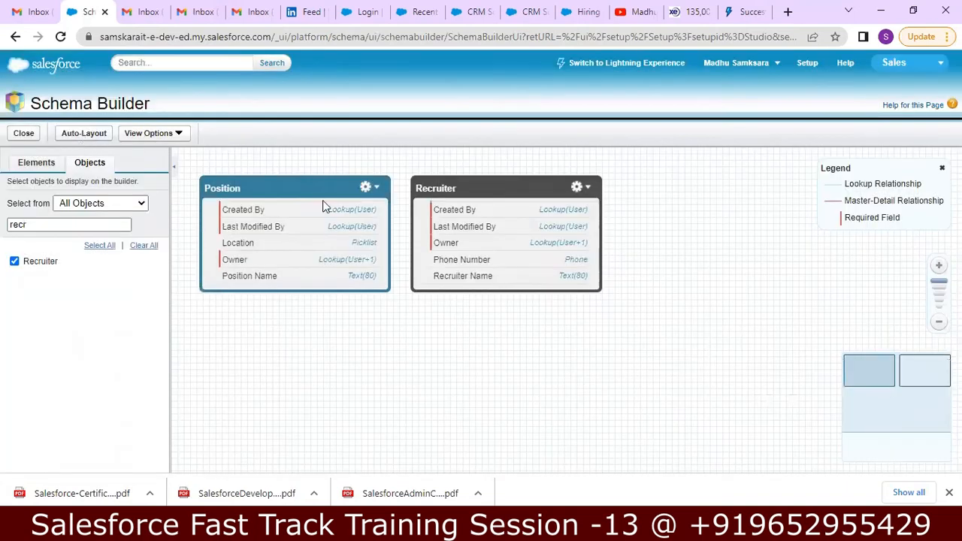
drag(466, 187, 520, 198)
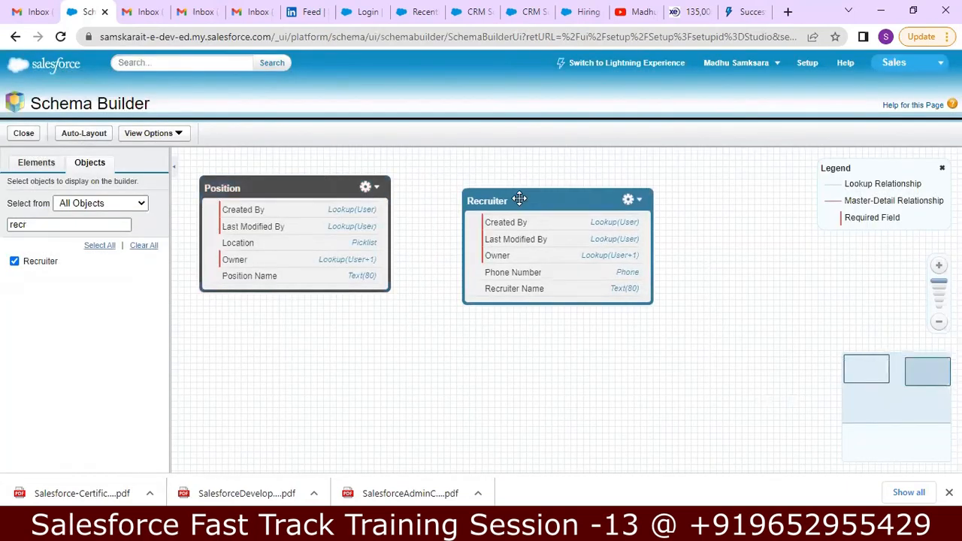
drag(303, 186, 314, 193)
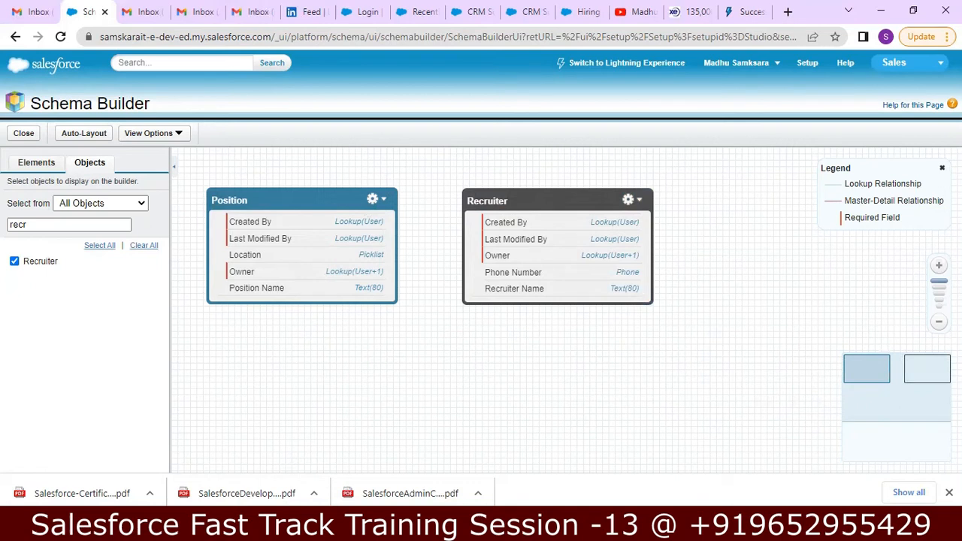
Switch to the Notepad++ notes and insert a blank line below "Create Field in Child Object by referencing Parent Object"
key(alt+Tab)
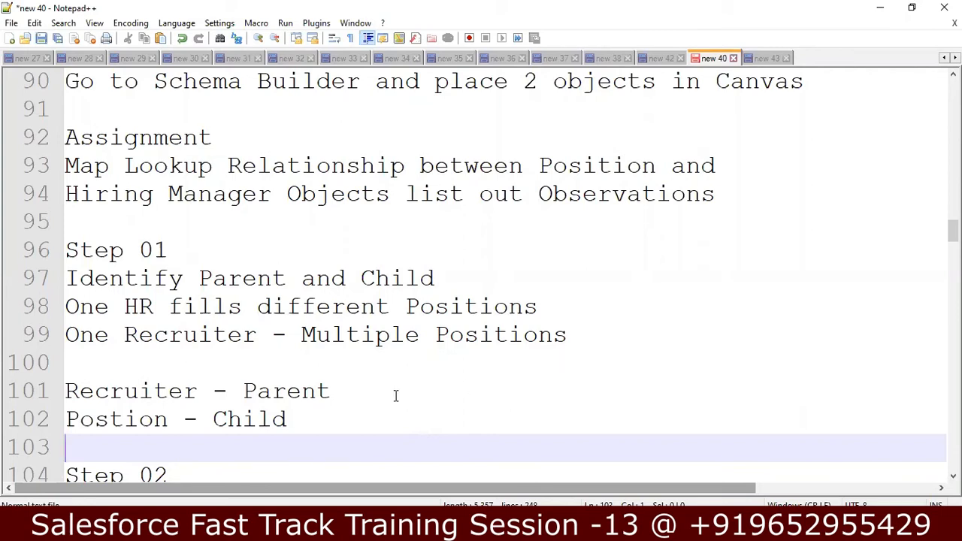
click(321, 412)
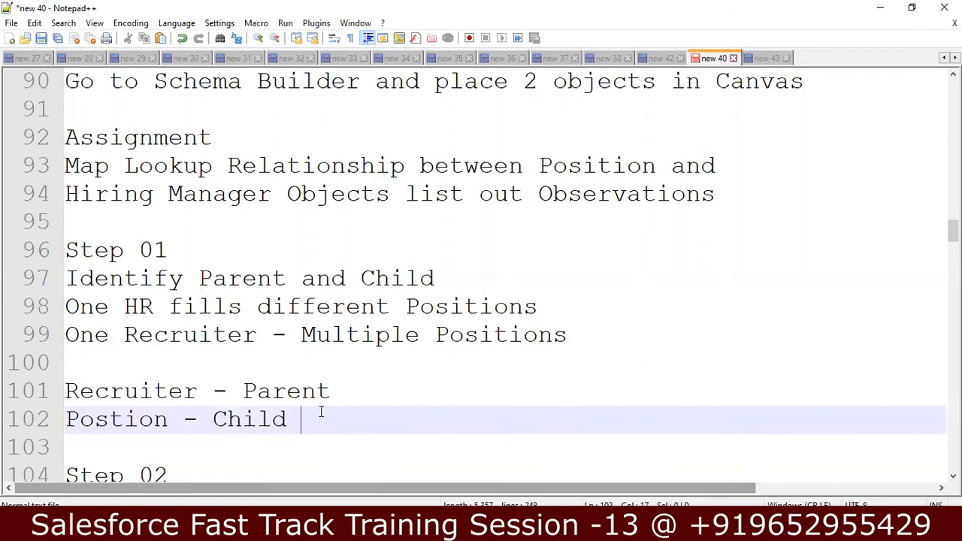
key(Down)
key(Down)
key(Down)
key(Down)
key(Down)
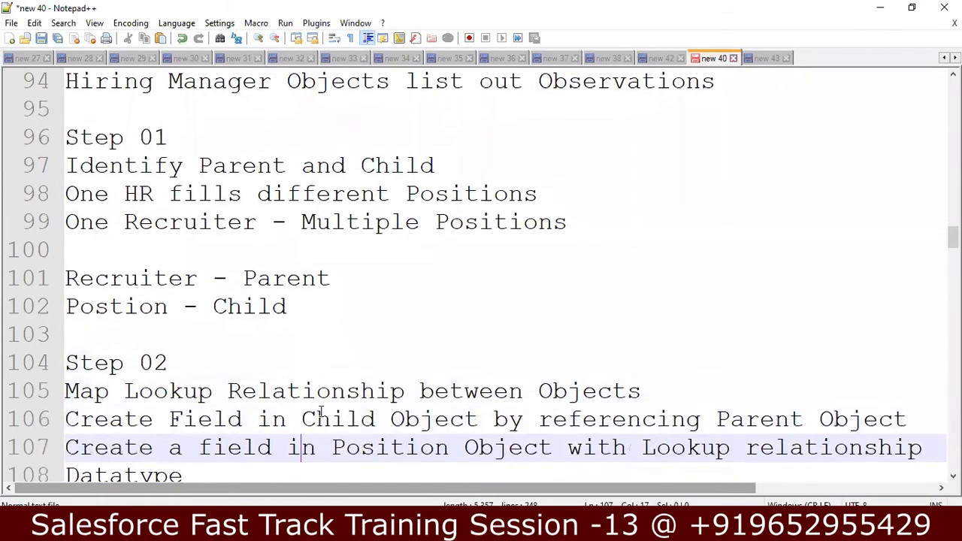
key(Down)
key(Down)
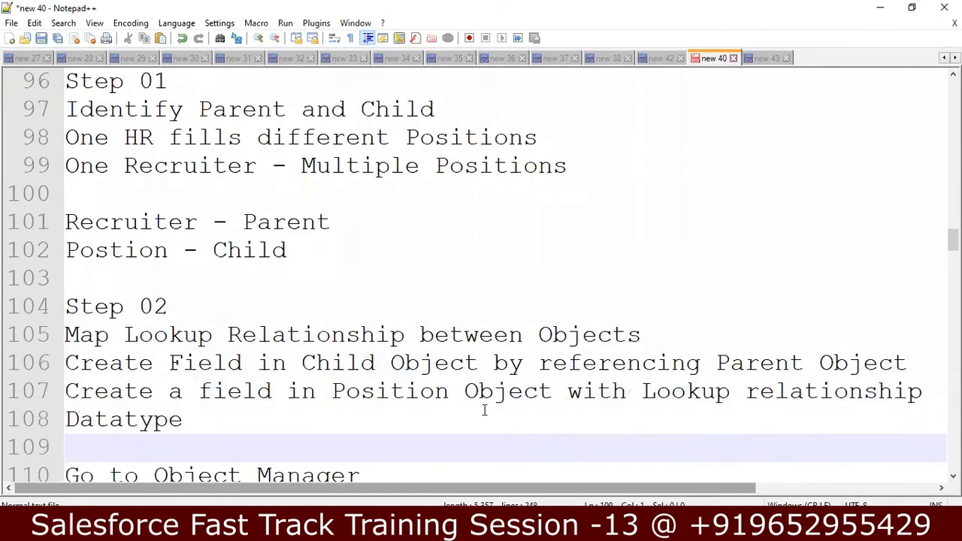
click(186, 366)
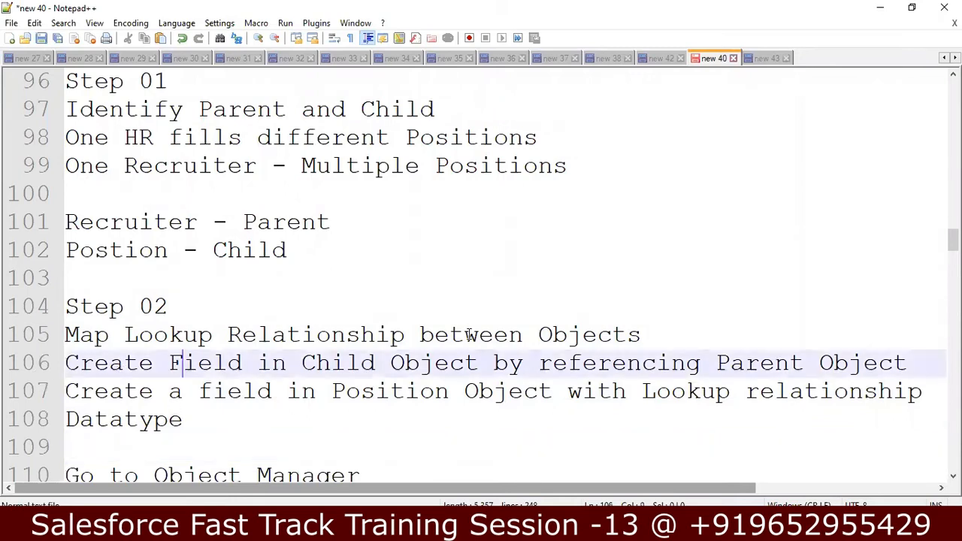
click(910, 362)
key(Return)
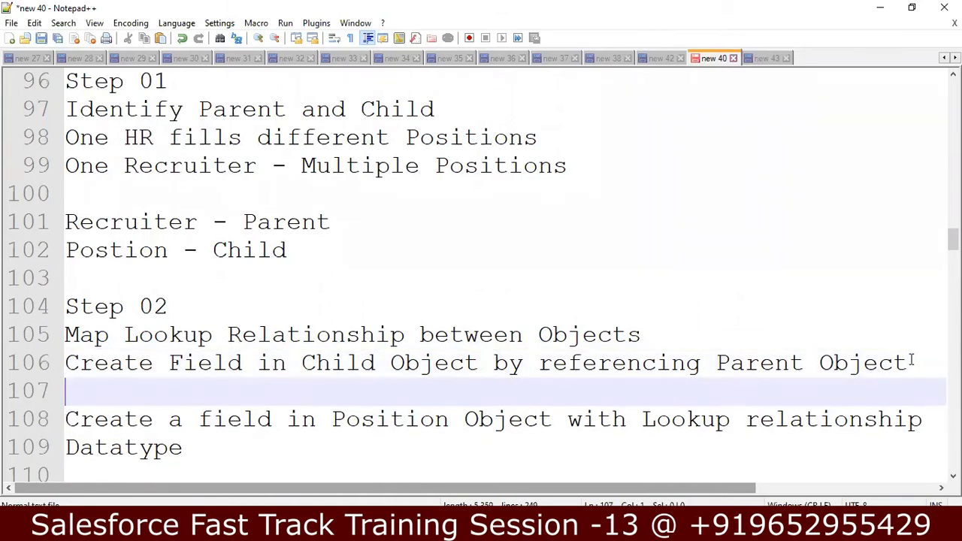
Append "link Parent Object Recruiter" to the "Datatype" line under Step 02 of the notes
key(Down)
key(Down)
key(Down)
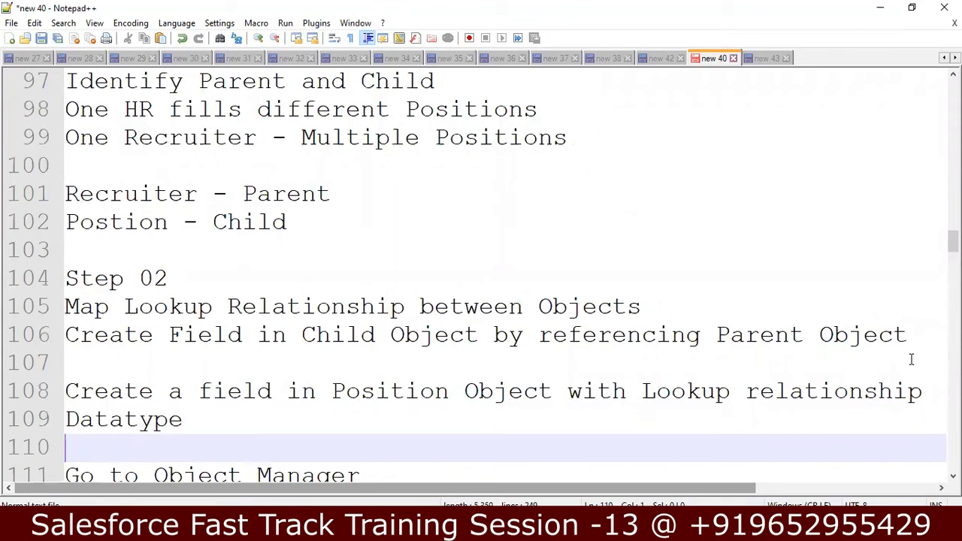
key(Down)
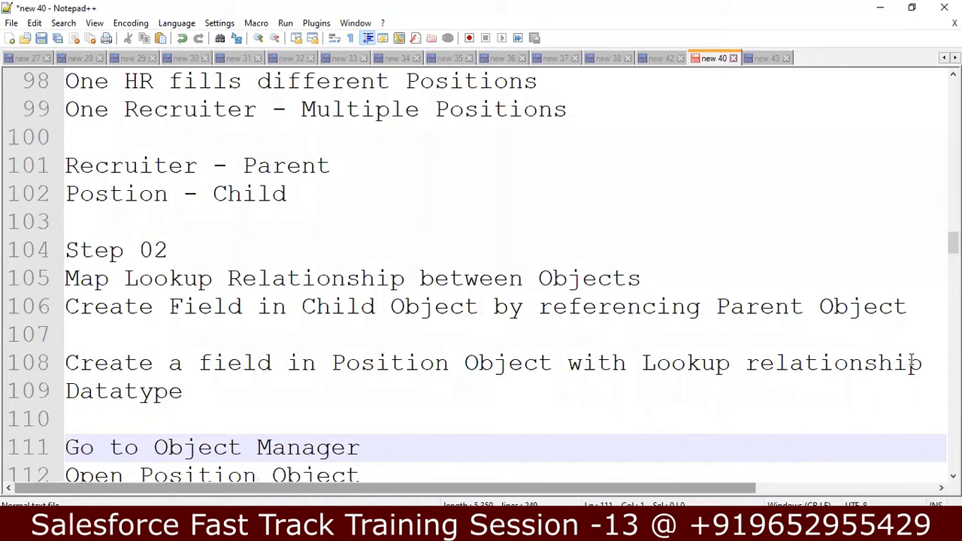
key(Down)
key(Up)
key(Up)
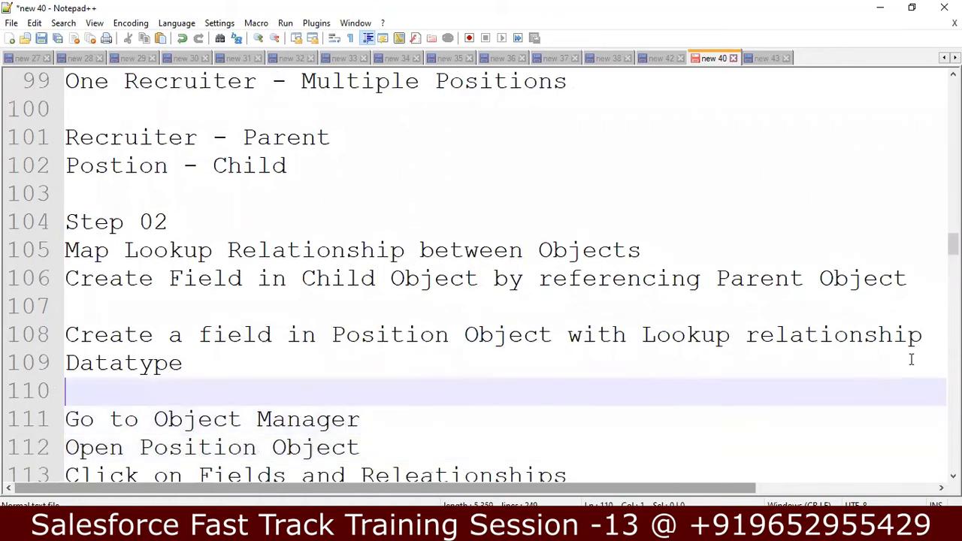
key(Up)
text(link)
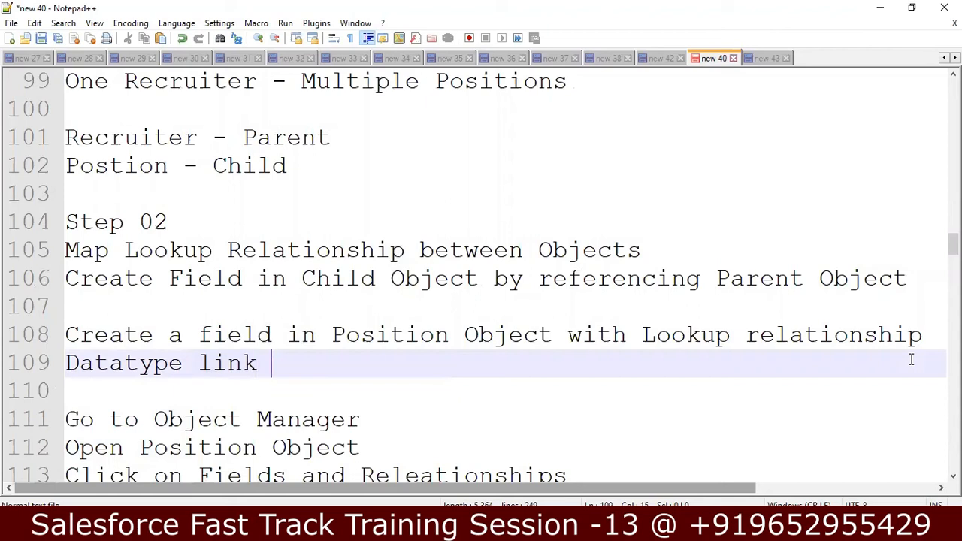
text( Parent )
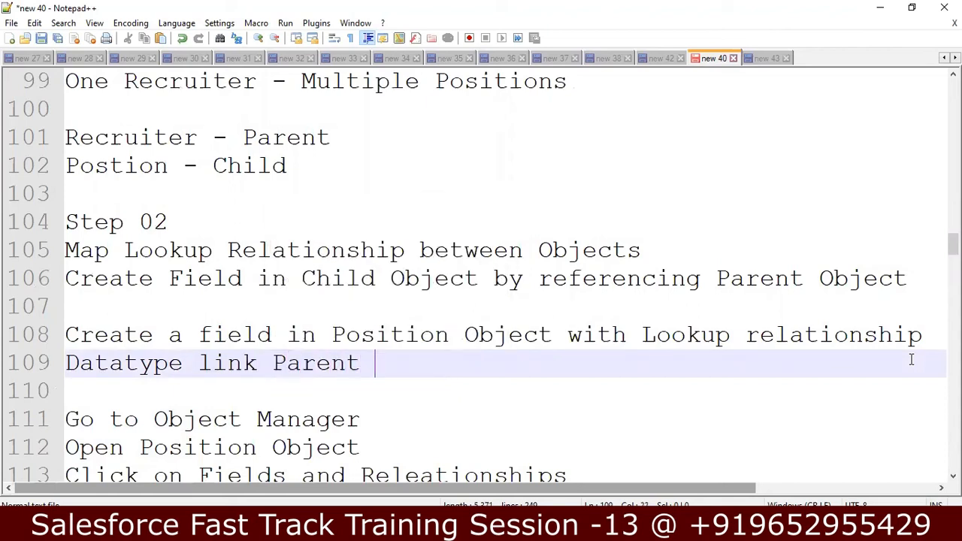
text(Object Re)
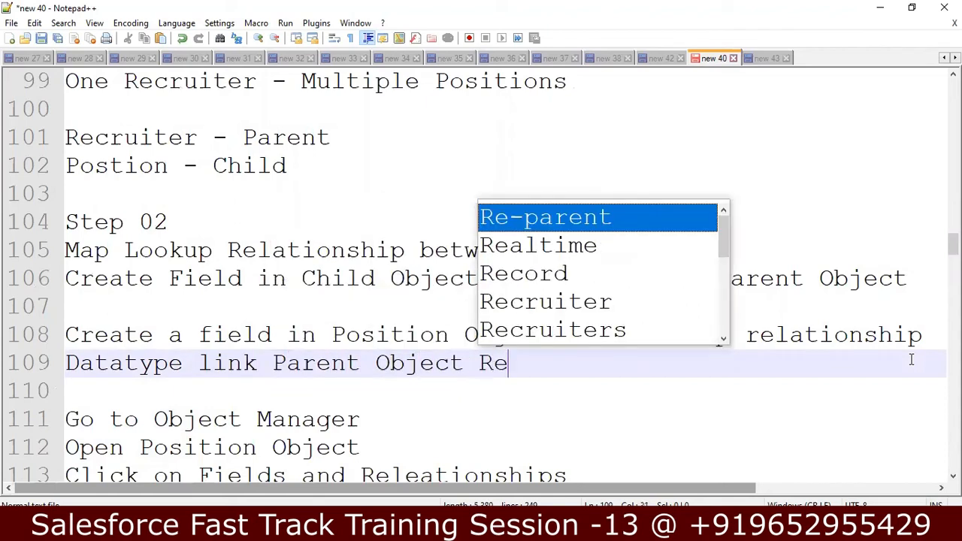
text(c)
key(Down)
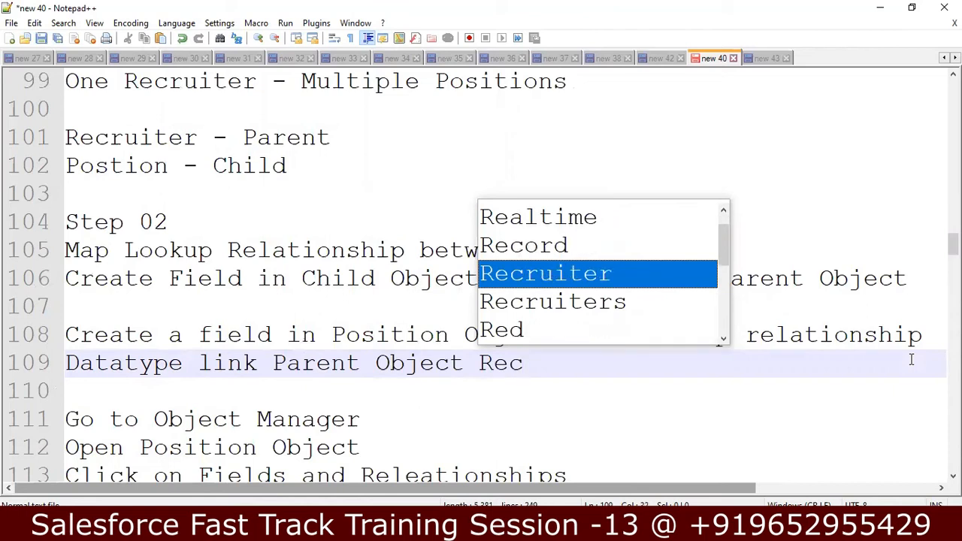
key(Return)
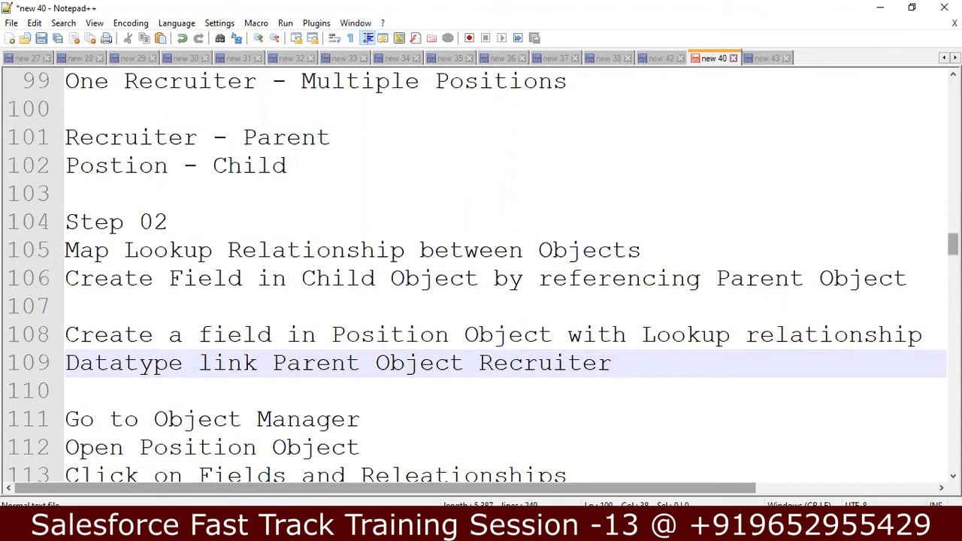
Check the field creation steps in the notes, return to Salesforce in the browser and switch to Lightning Experience
scroll(481, 278, down, 2)
scroll(893, 275, down, 2)
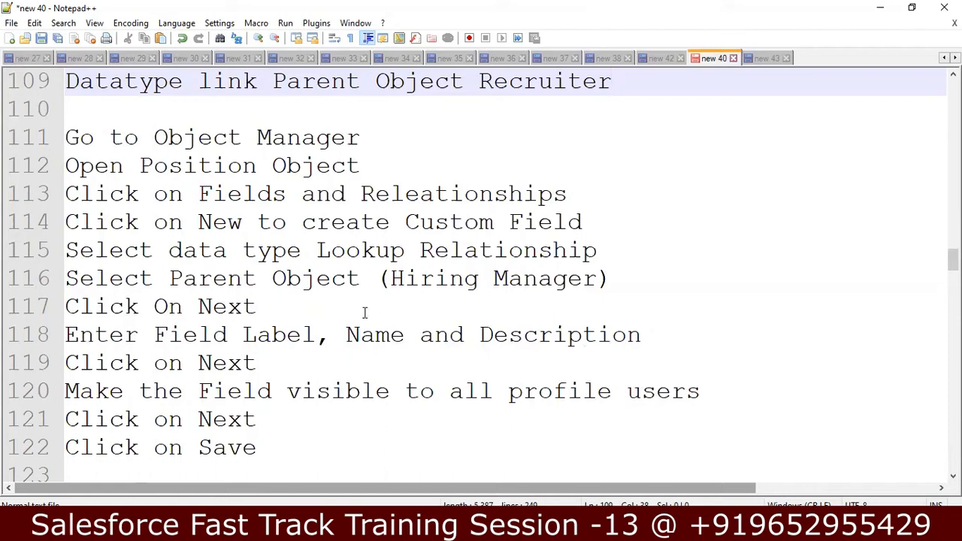
key(alt+Tab)
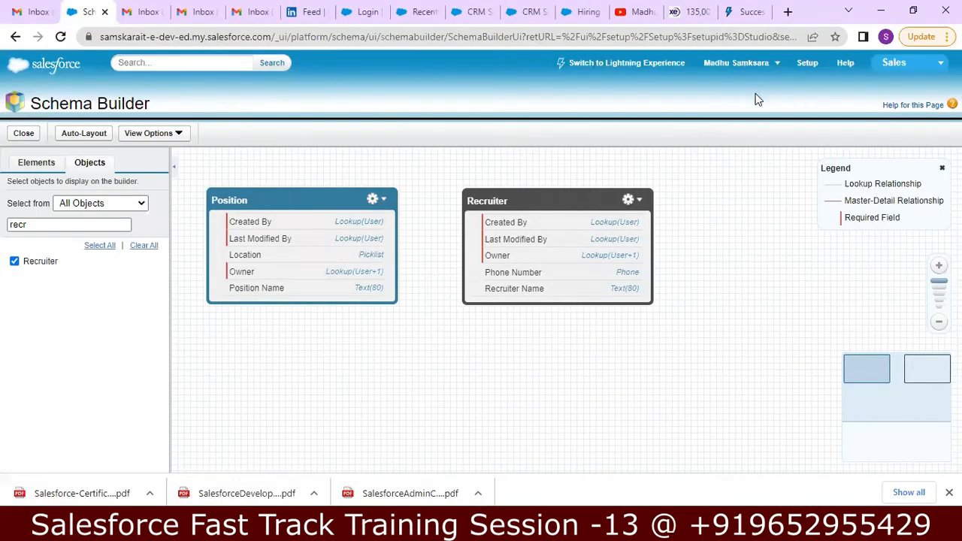
click(646, 65)
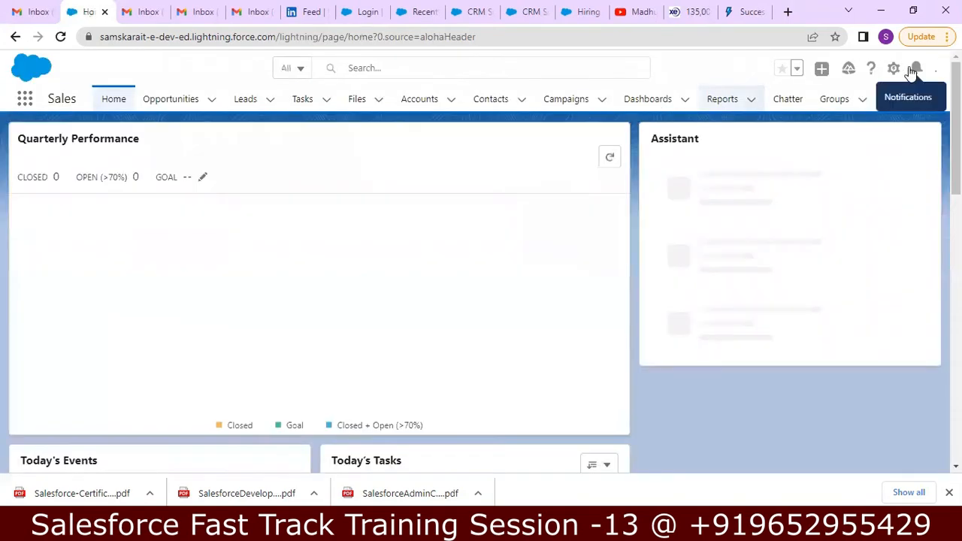
Dismiss the site's notification request and open Setup for the current app
click(873, 68)
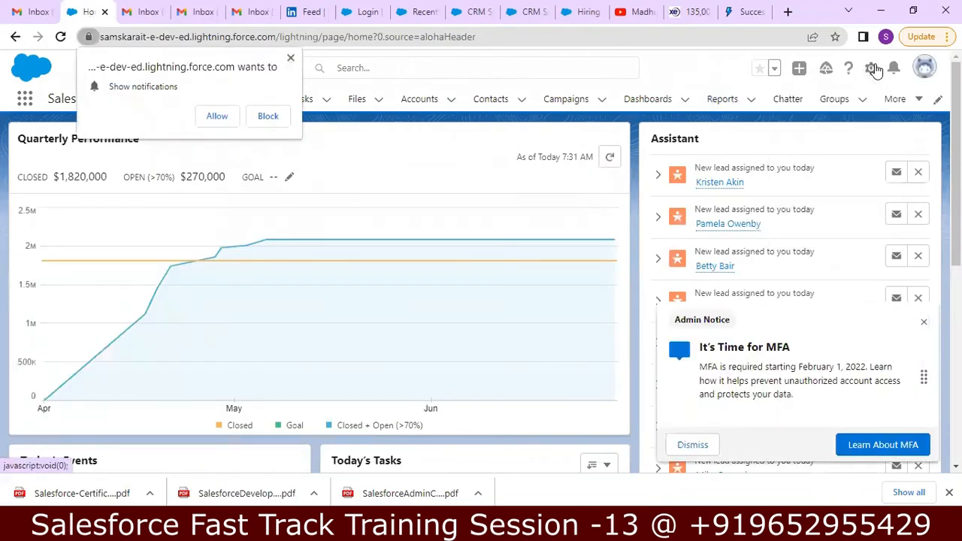
click(872, 69)
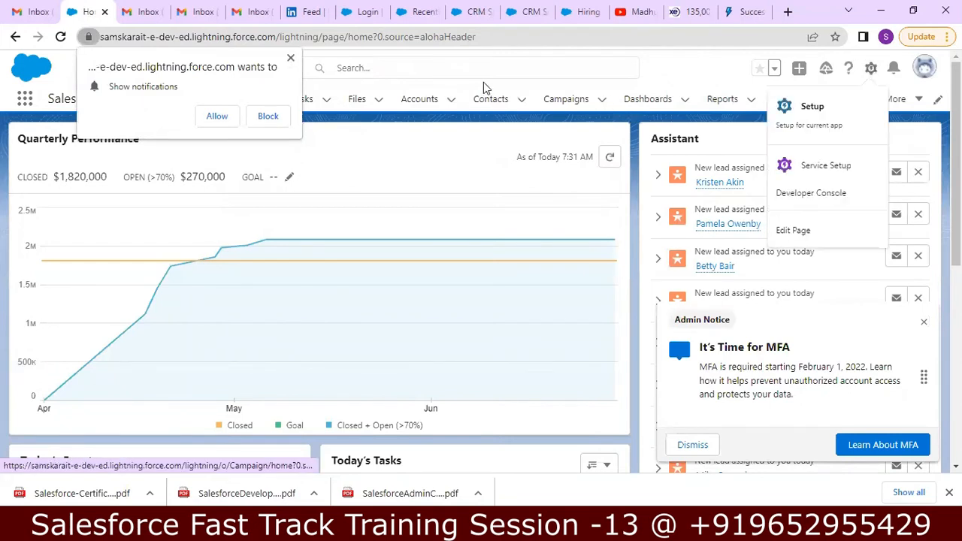
click(293, 54)
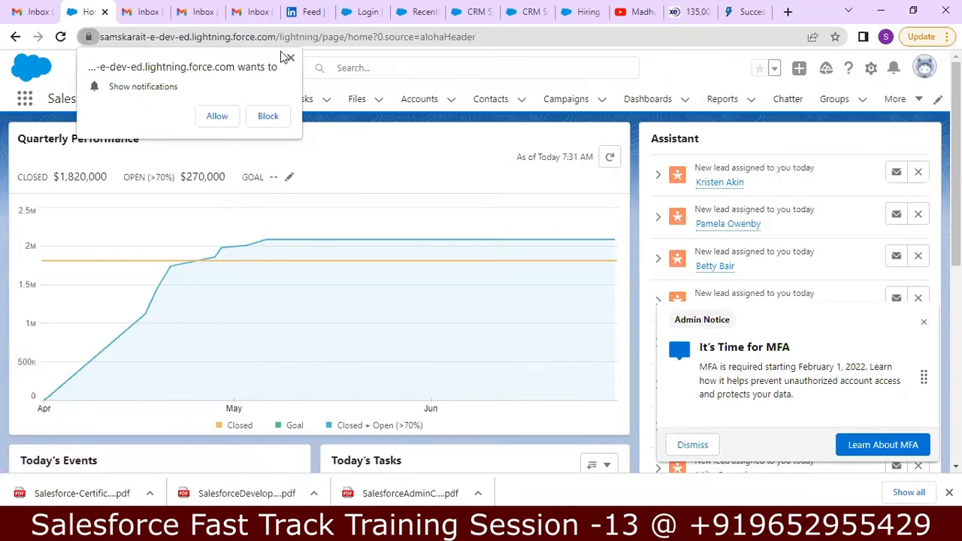
click(291, 59)
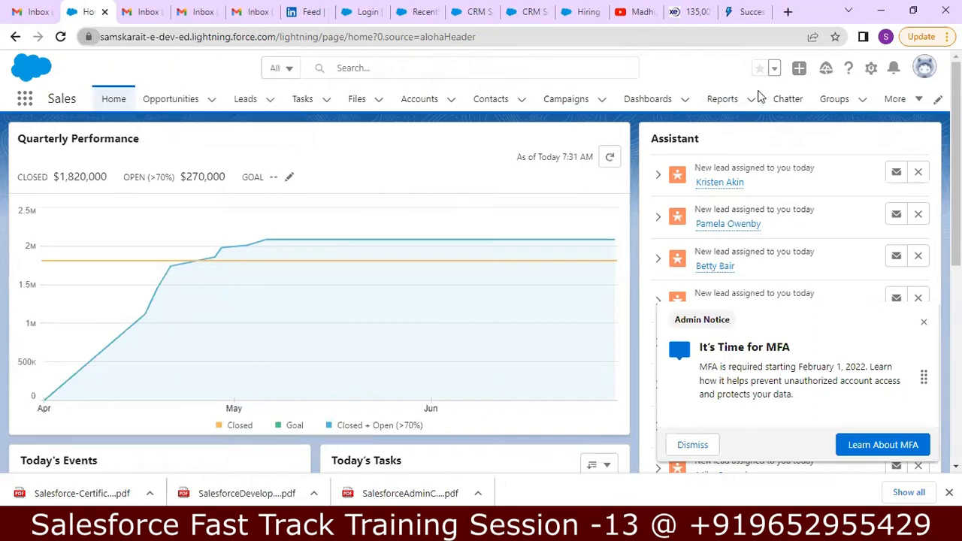
click(872, 70)
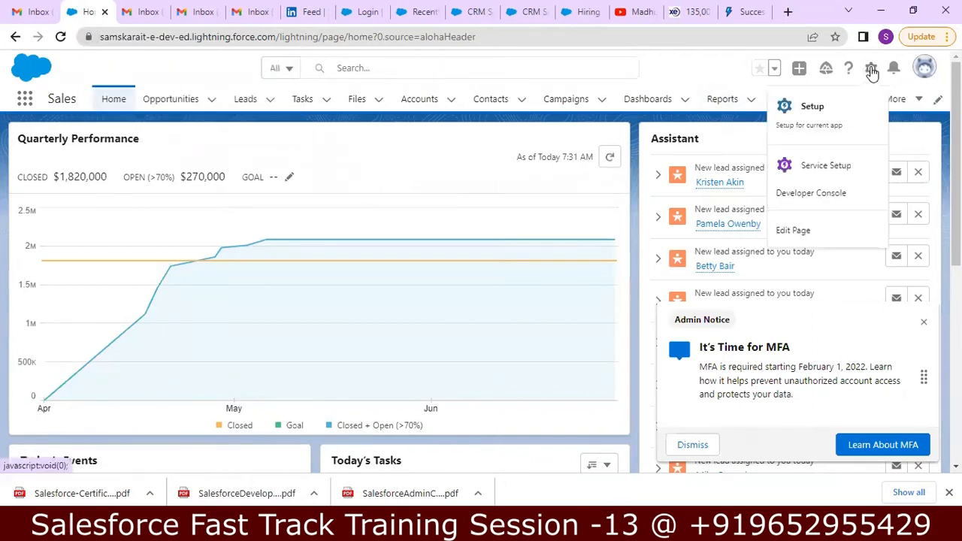
click(832, 120)
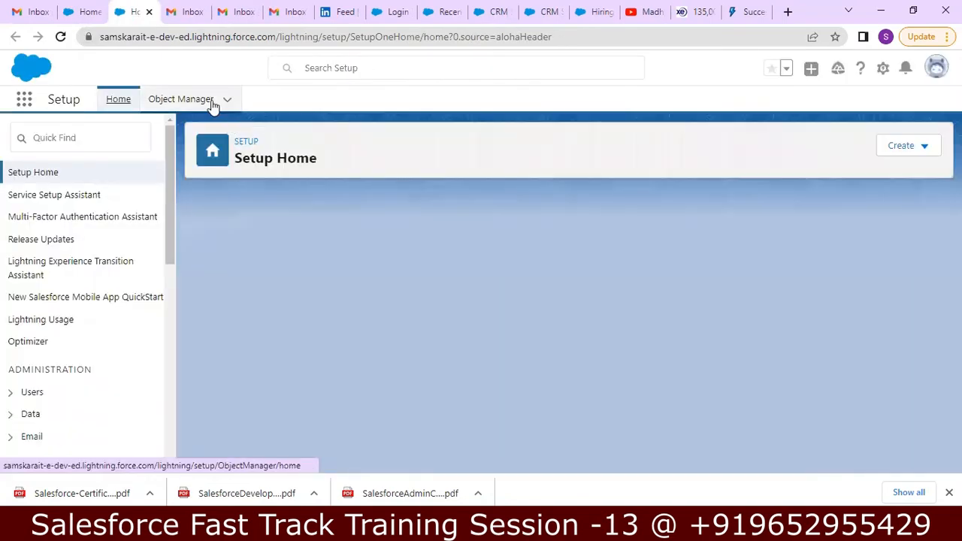
Go to Object Manager, find the object with the filter position and open the Position object
click(213, 106)
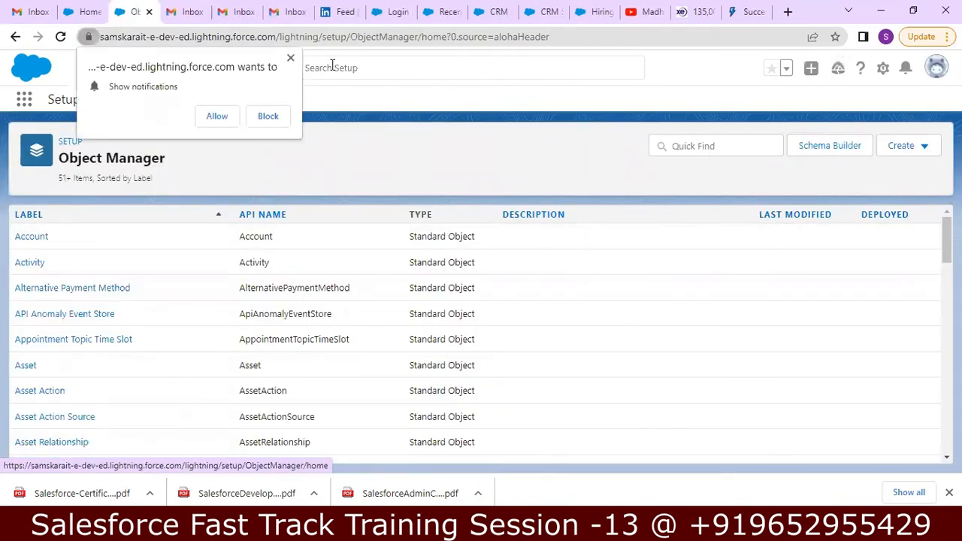
click(290, 58)
click(690, 145)
text(po)
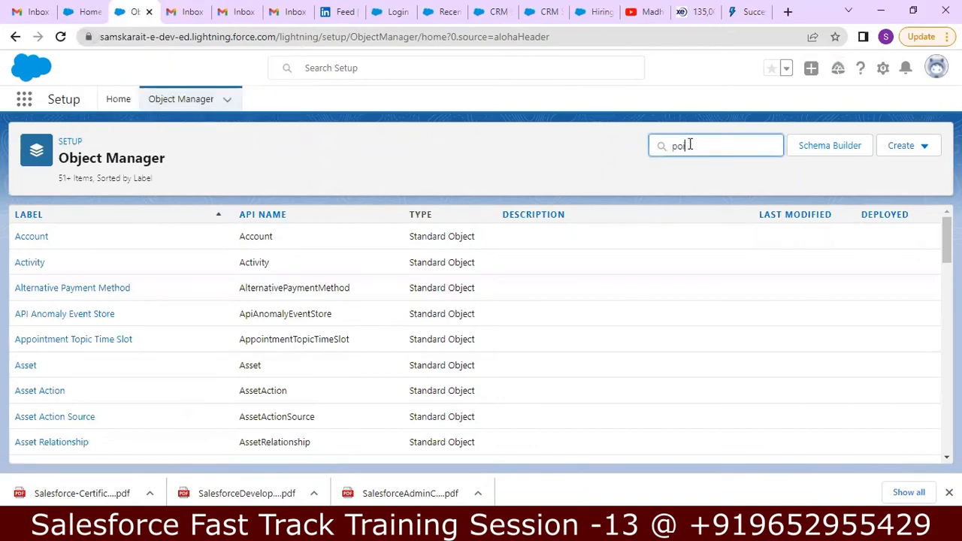
text(ition)
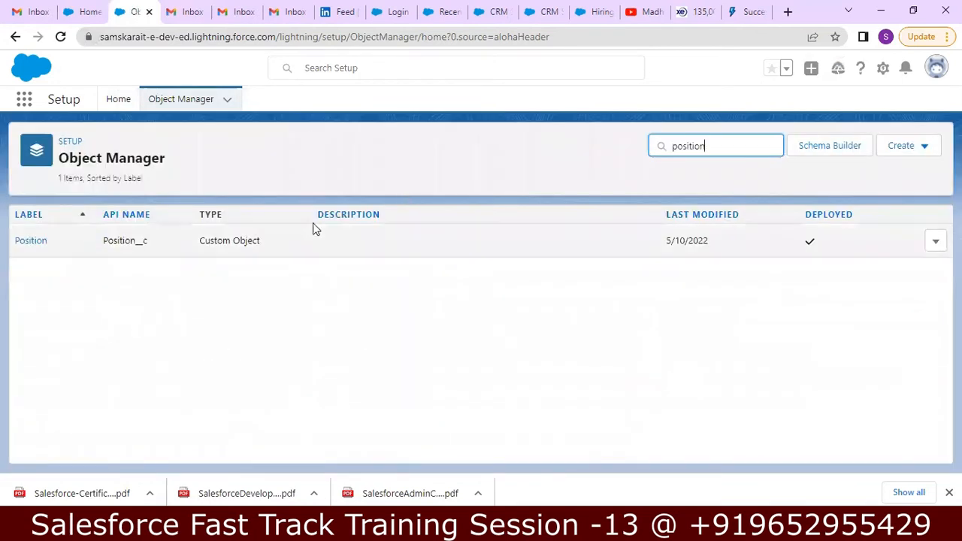
click(23, 241)
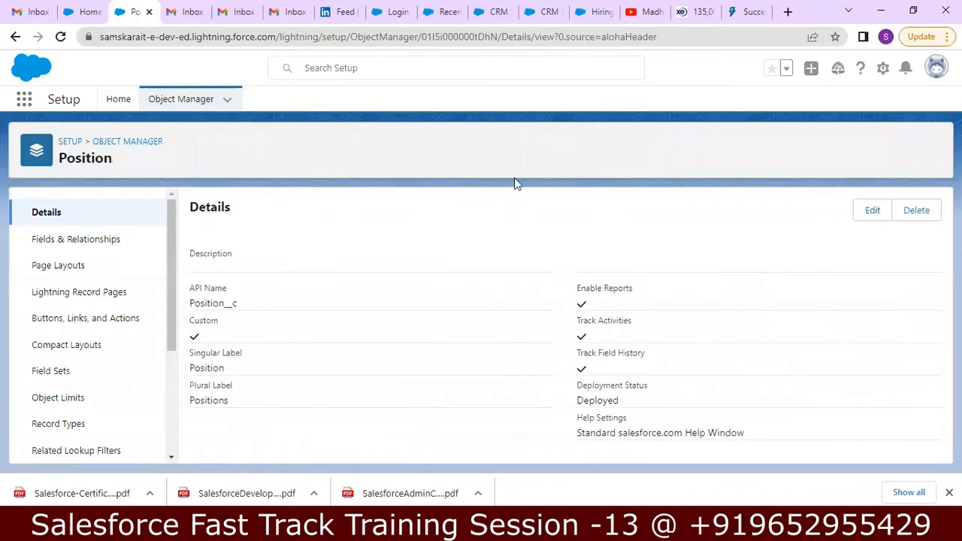
Start a new custom field in the Position object's Fields & Relationships and look through the available data types
click(118, 240)
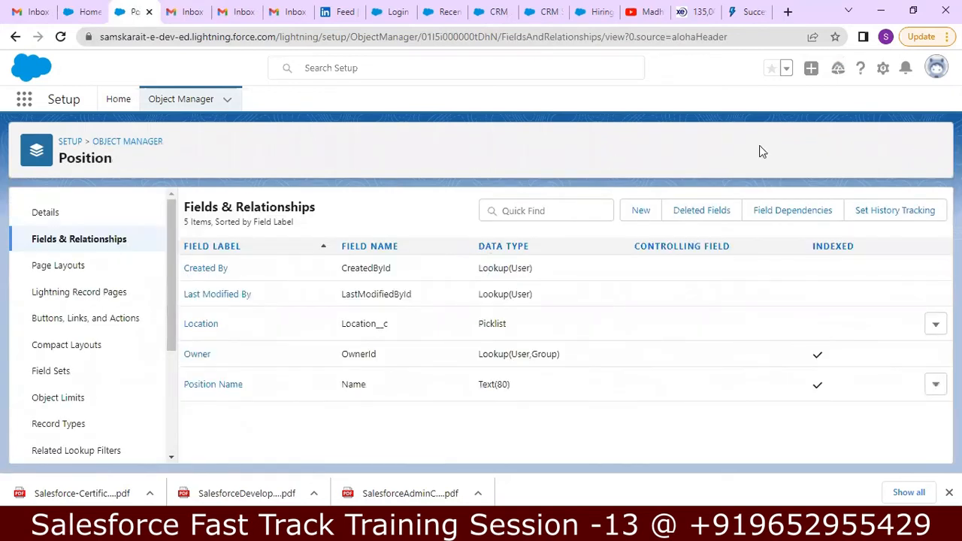
click(640, 211)
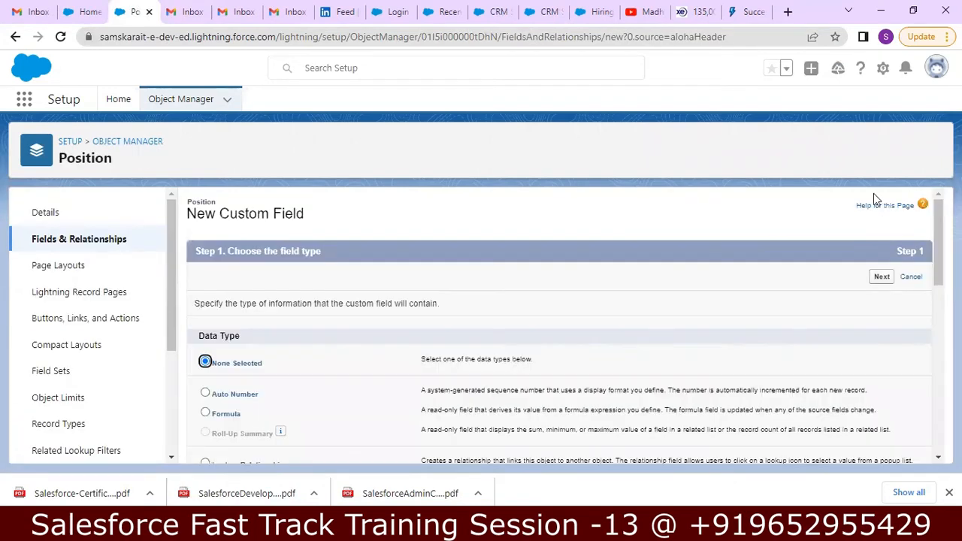
scroll(925, 259, down, 3)
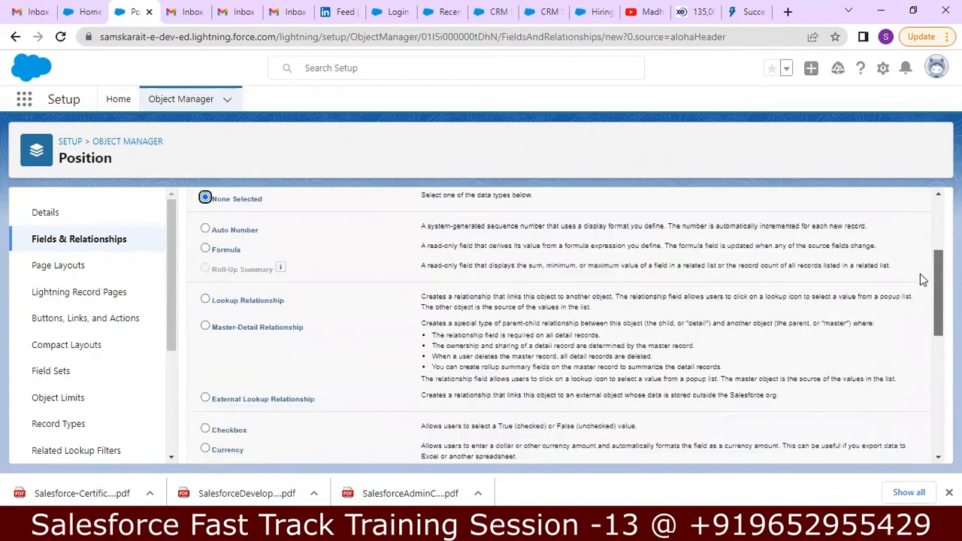
scroll(909, 304, down, 4)
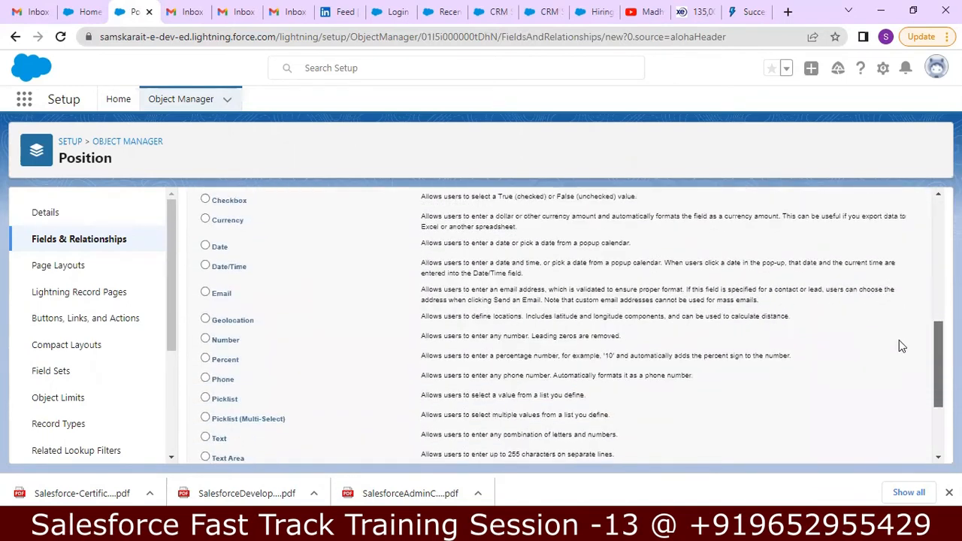
Choose Lookup Relationship as the data type for the new custom field on the Position object
scroll(891, 375, down, 1)
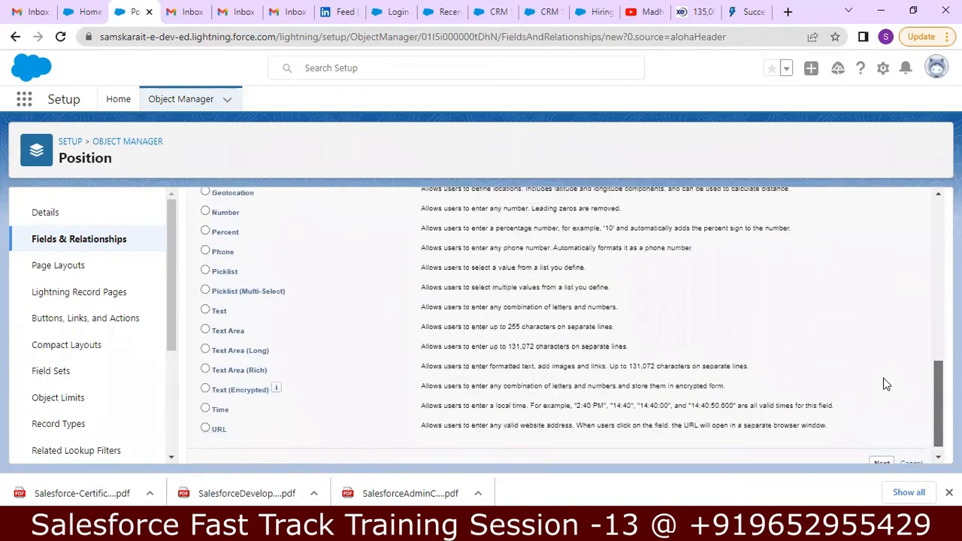
scroll(884, 373, up, 4)
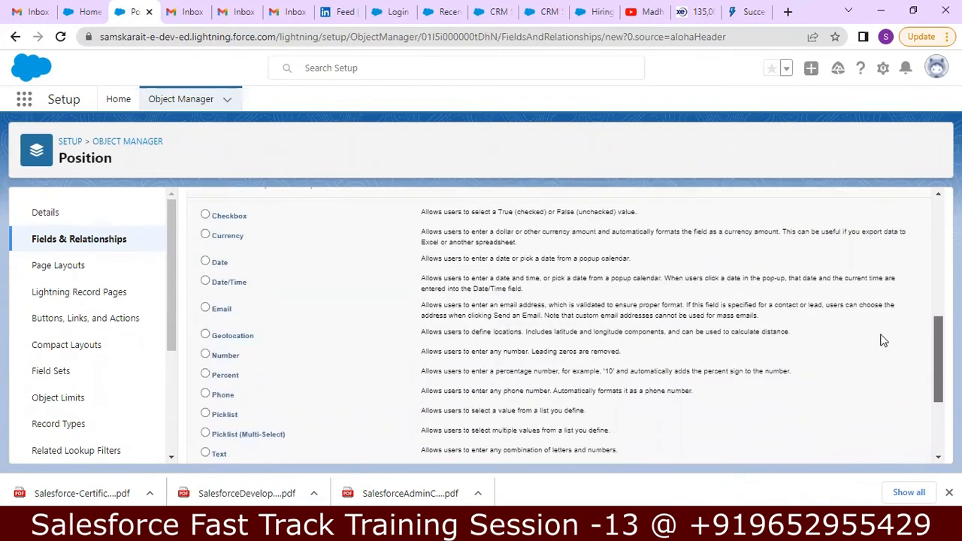
scroll(872, 361, down, 5)
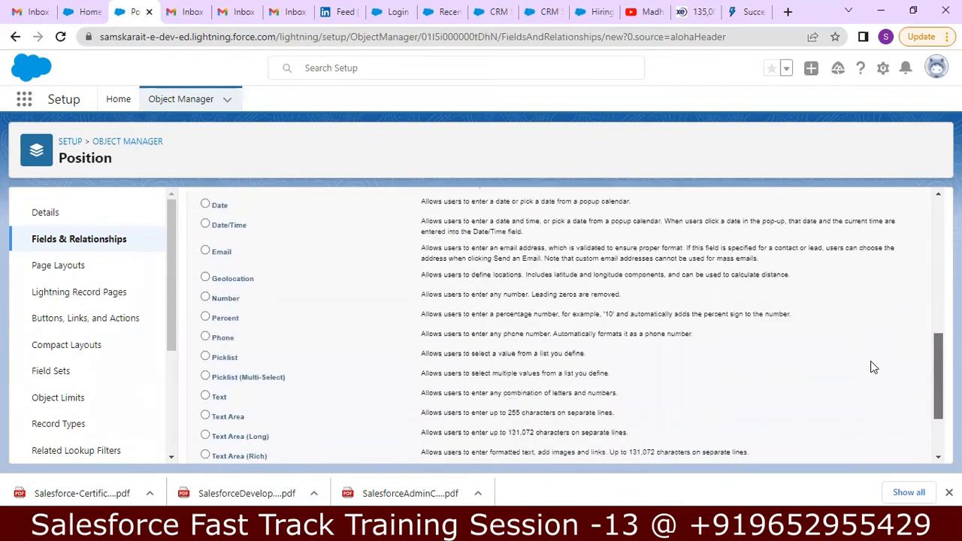
scroll(866, 387, up, 8)
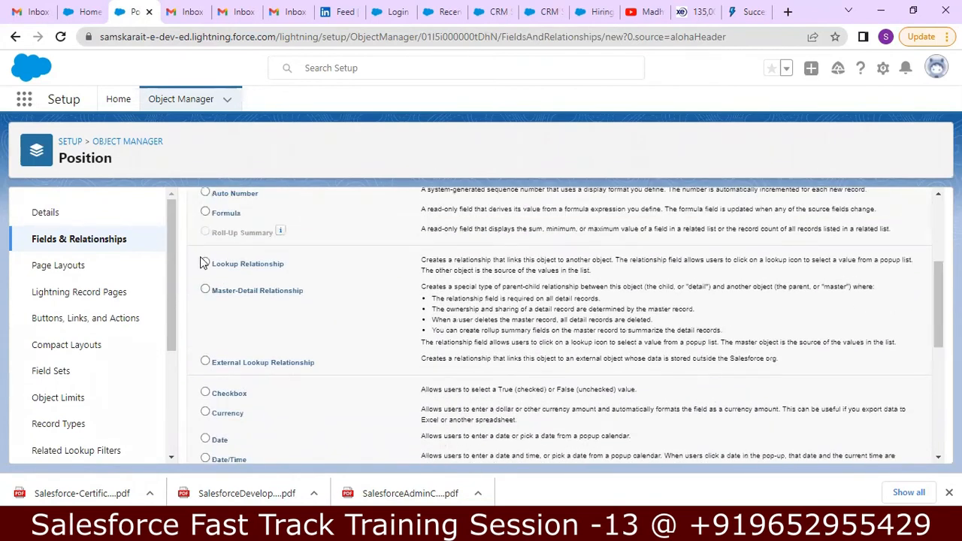
drag(934, 289, 917, 412)
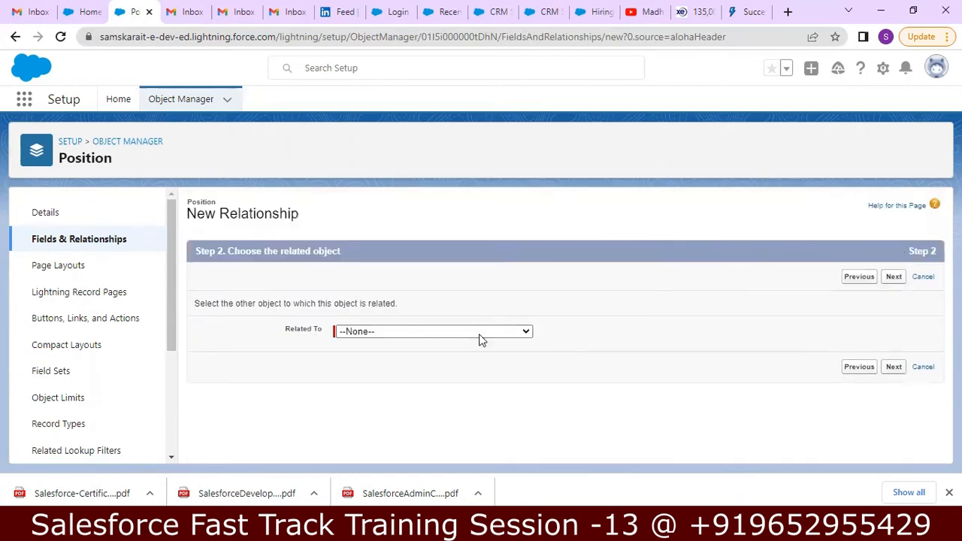
Relate the Position lookup field to the Recruiter object and continue to the label and name settings
click(509, 333)
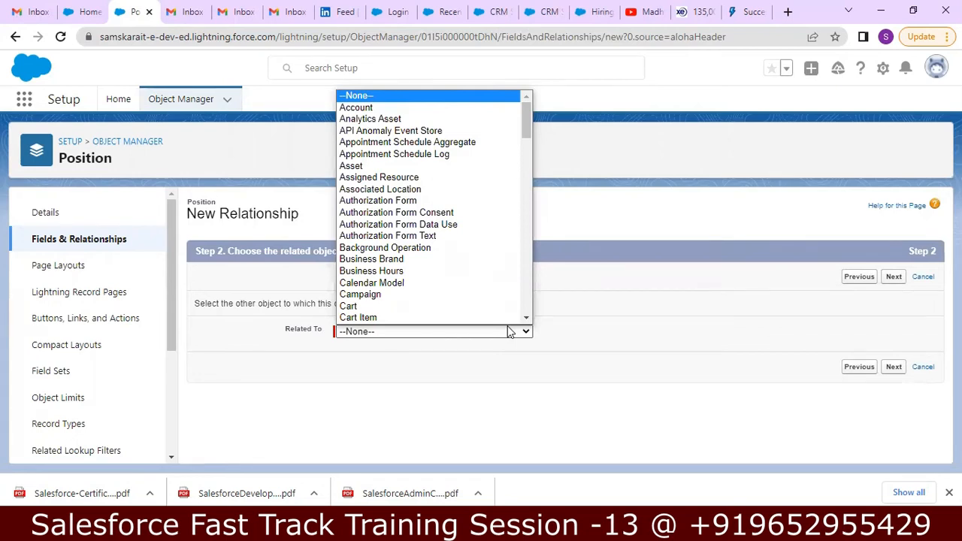
key(r)
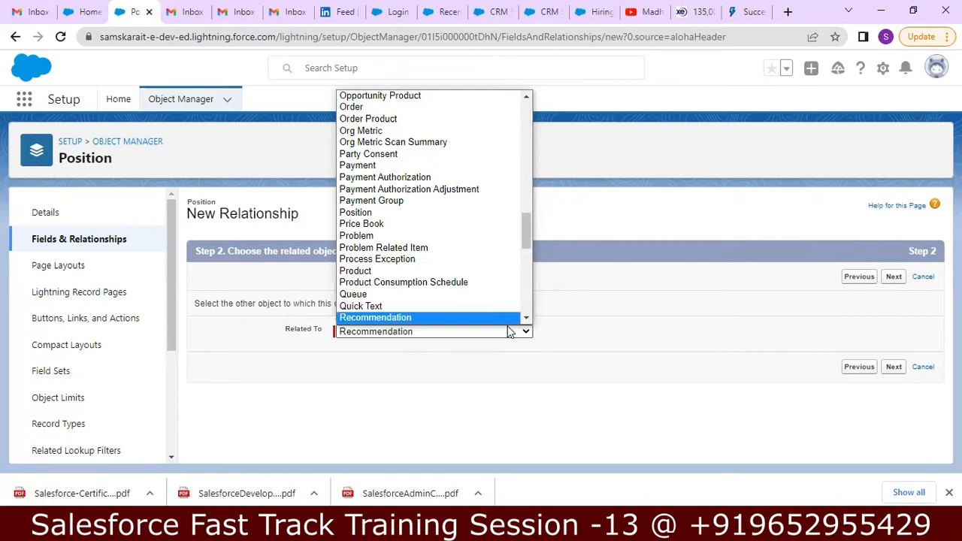
drag(526, 229, 526, 244)
click(480, 238)
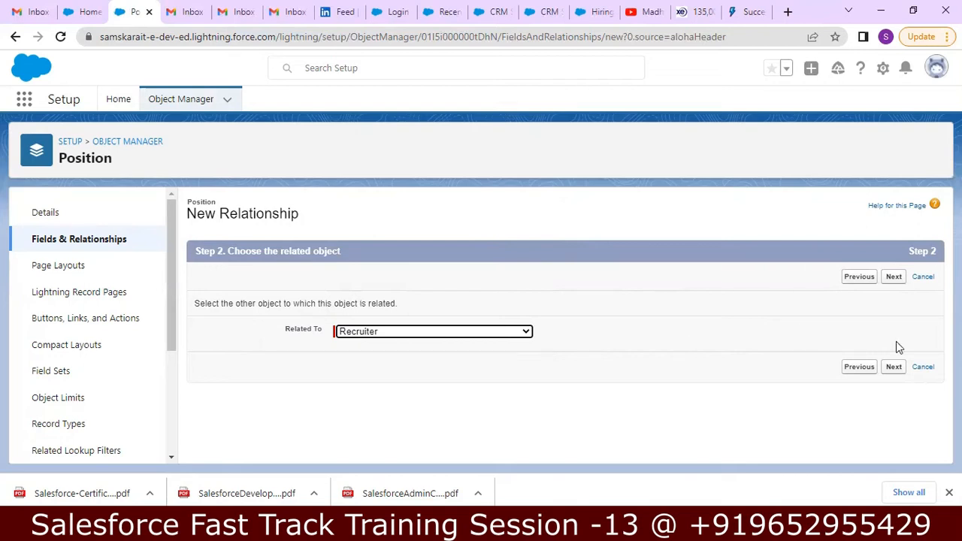
click(894, 368)
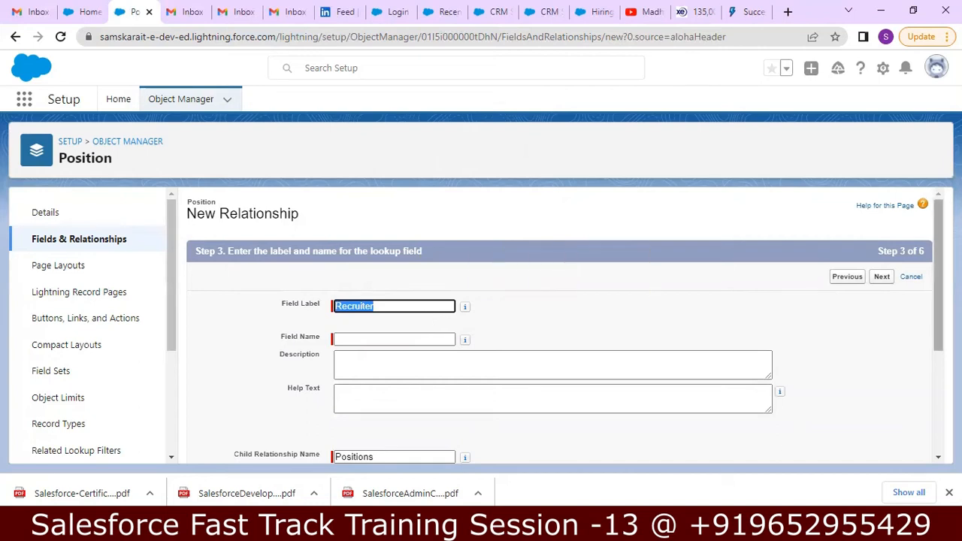
Keep Recruiter as the lookup's field label, fill in Recruiter as its field name, and accept the remaining default field settings
scroll(563, 330, down, 1)
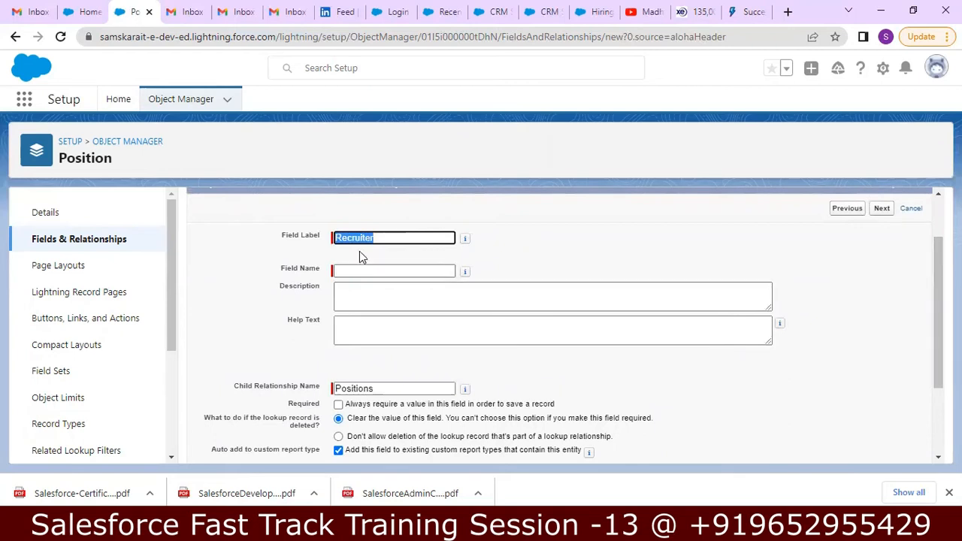
click(396, 236)
key(Tab)
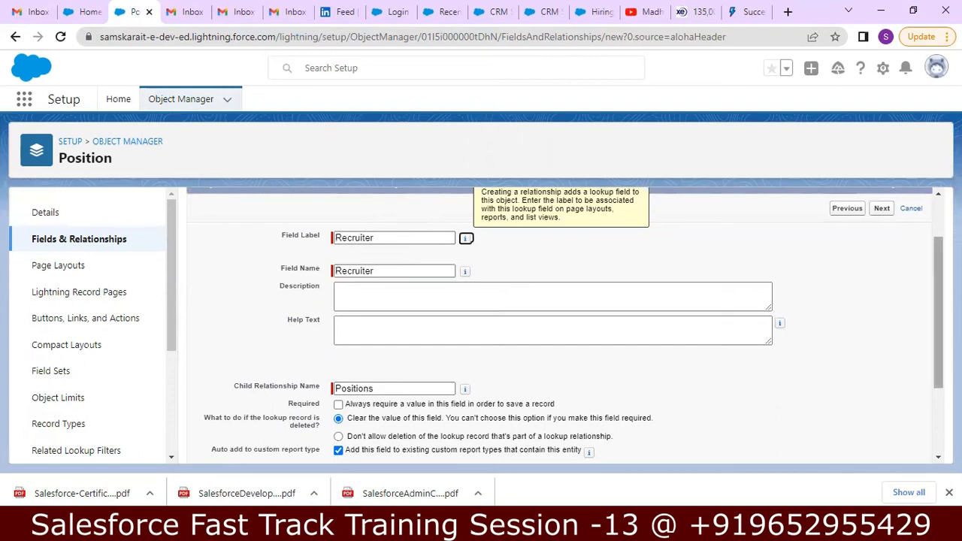
scroll(938, 316, down, 2)
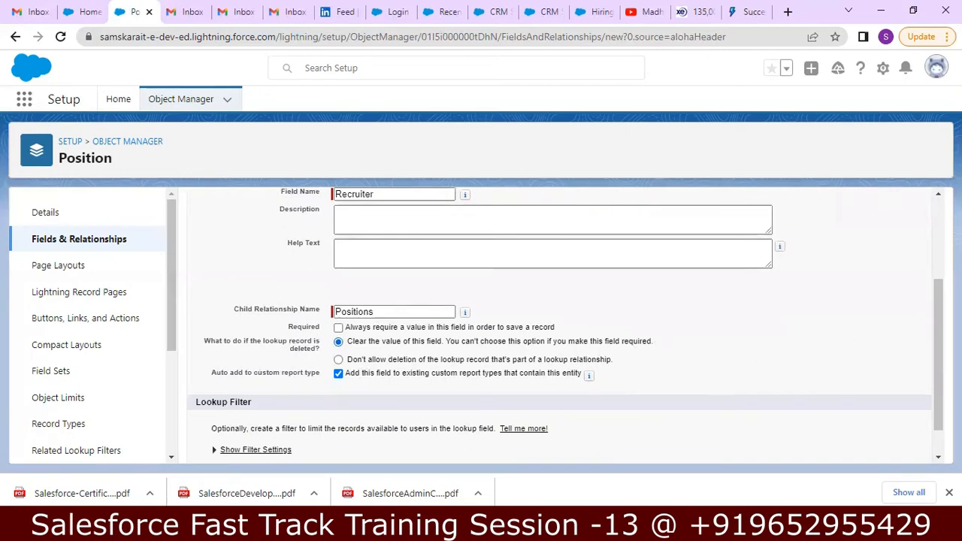
scroll(933, 350, down, 1)
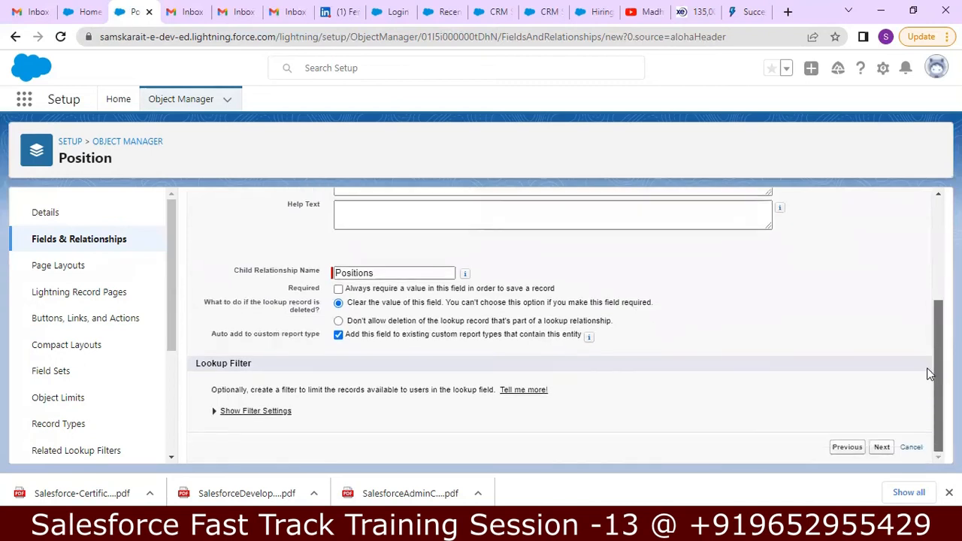
click(882, 447)
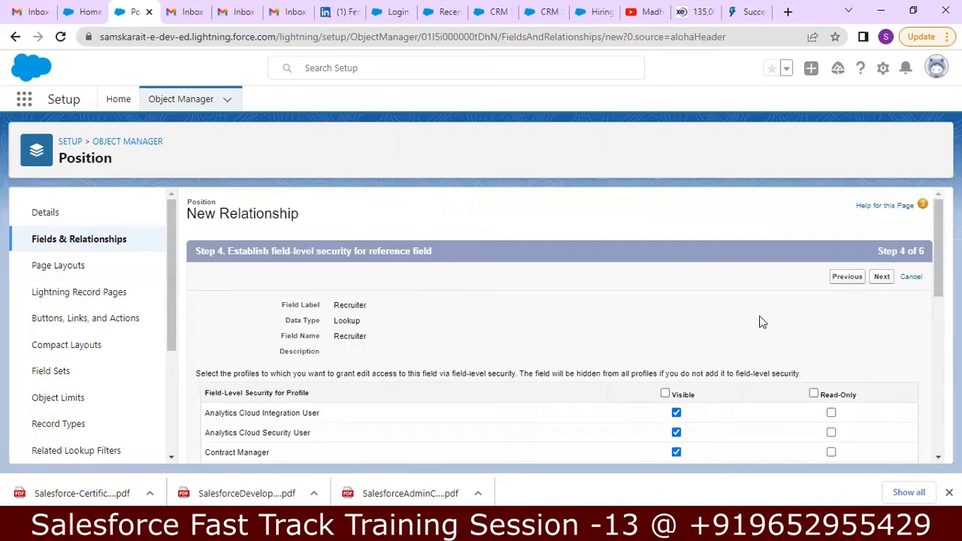
Accept the default field-level security, page layouts and related list for the Recruiter lookup field, and save it
click(883, 277)
click(885, 277)
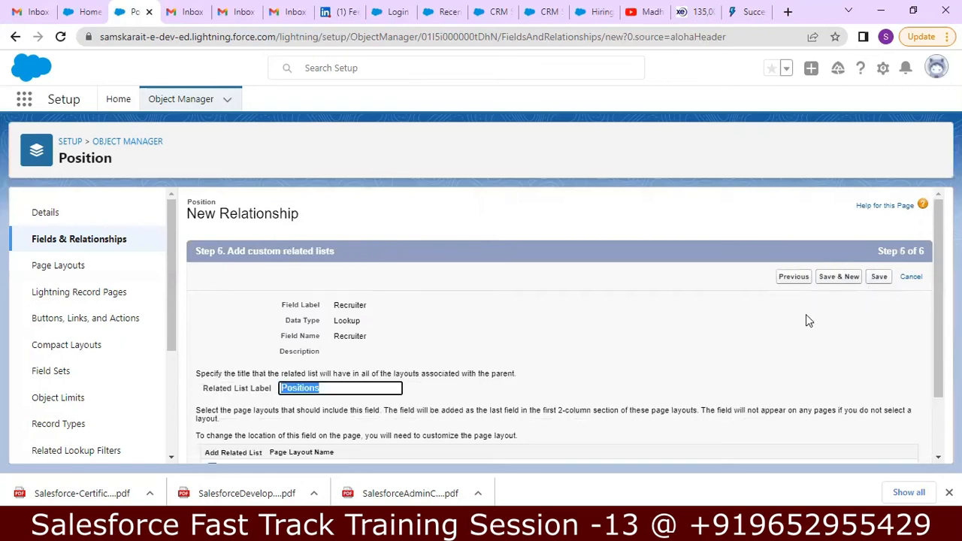
click(879, 278)
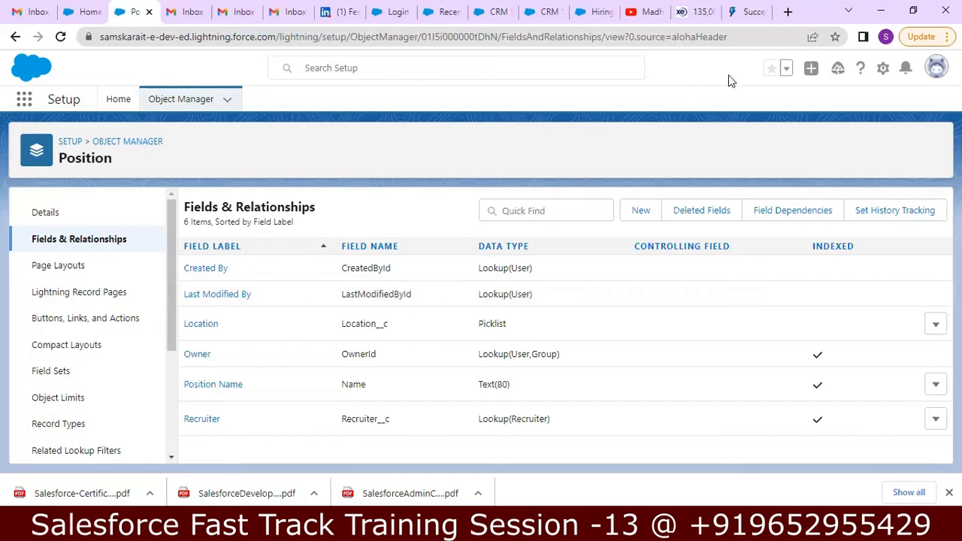
Switch to Salesforce Classic and open the Positions home page
click(936, 67)
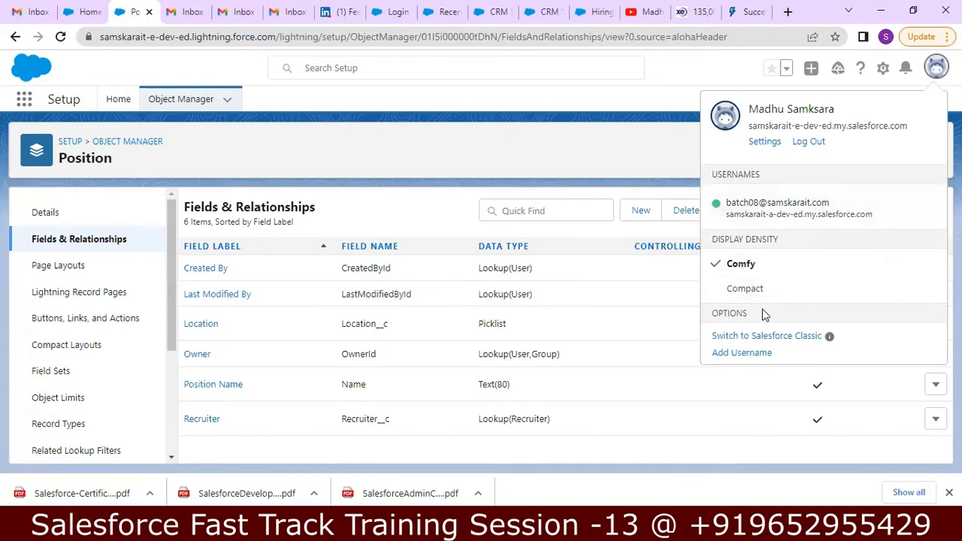
click(750, 338)
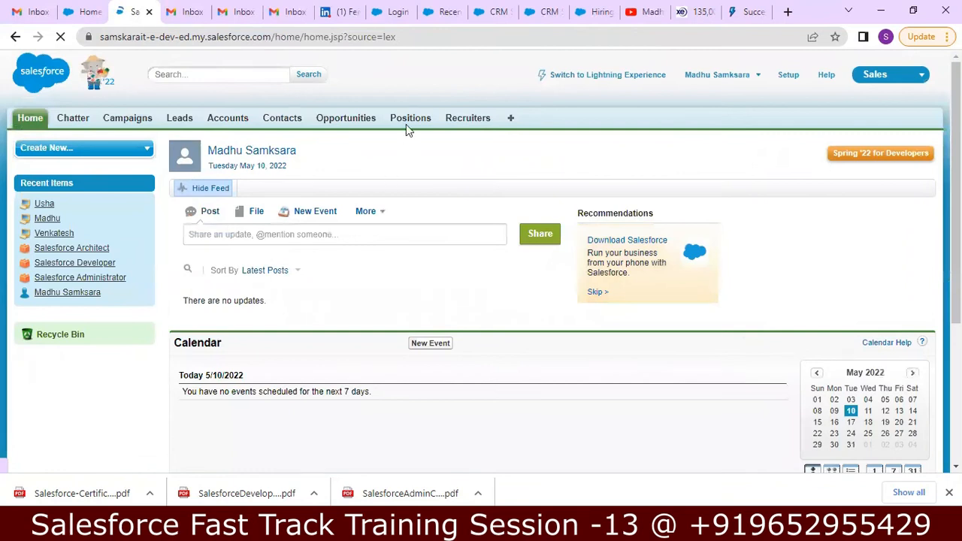
click(410, 121)
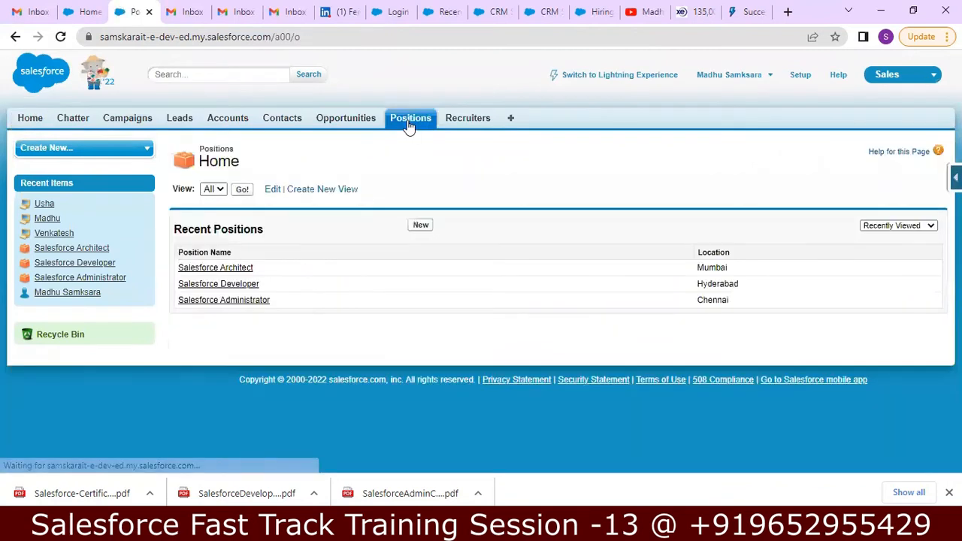
click(415, 226)
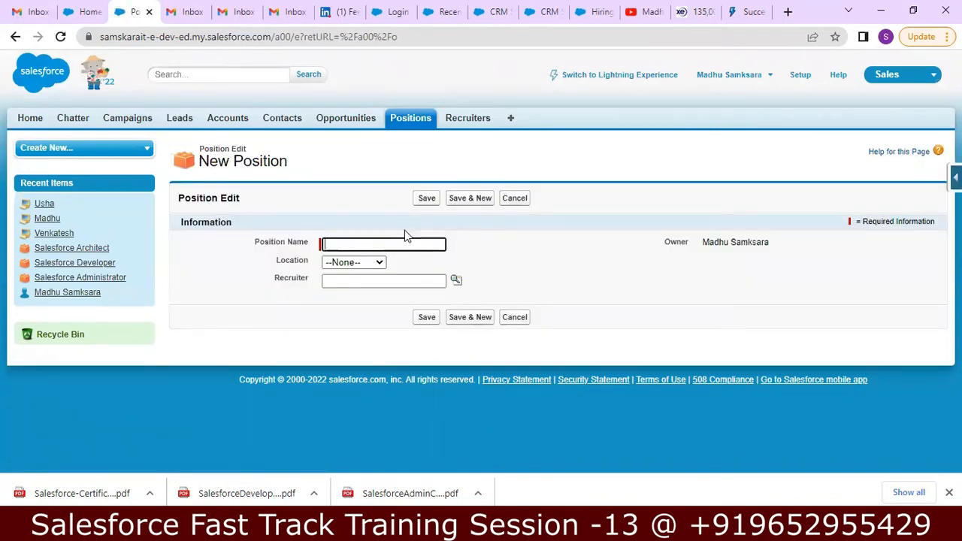
click(384, 245)
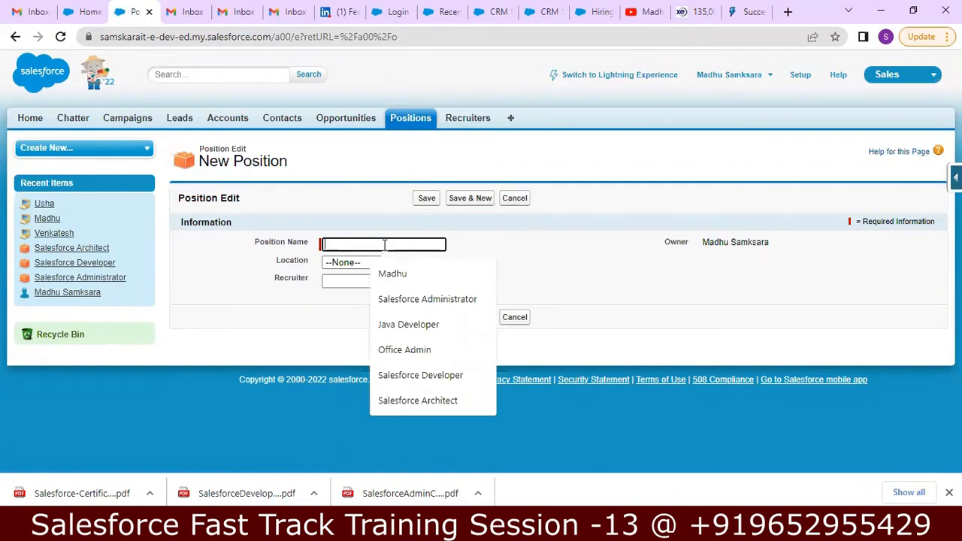
click(400, 308)
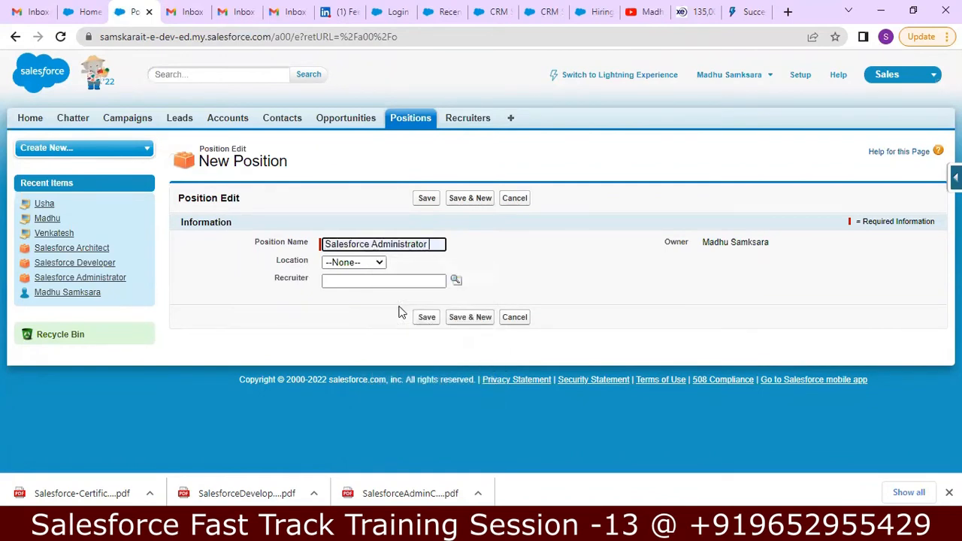
click(361, 262)
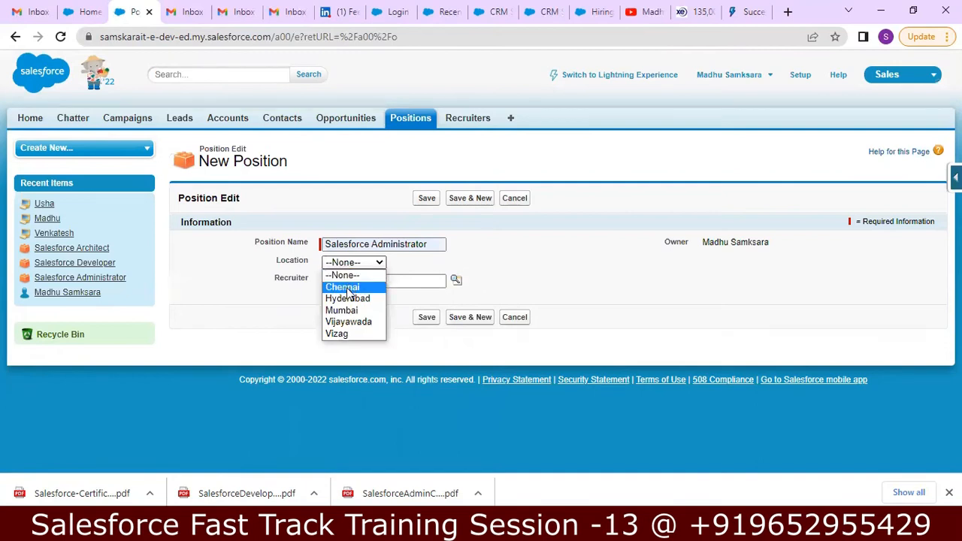
click(342, 287)
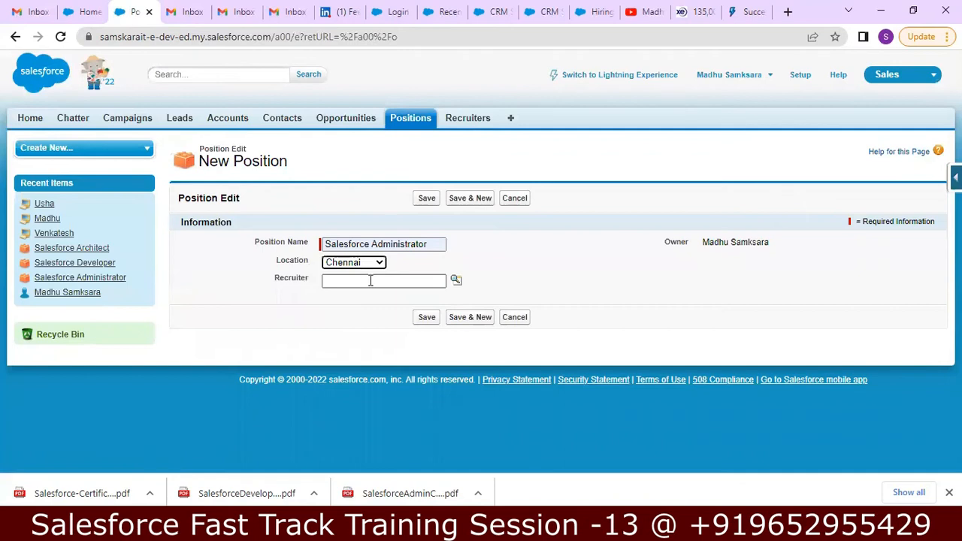
click(455, 281)
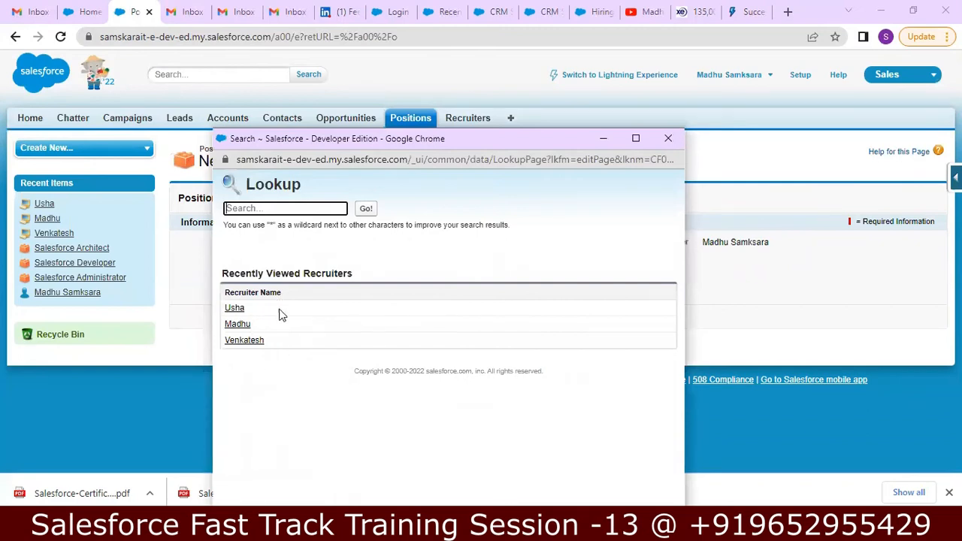
click(668, 139)
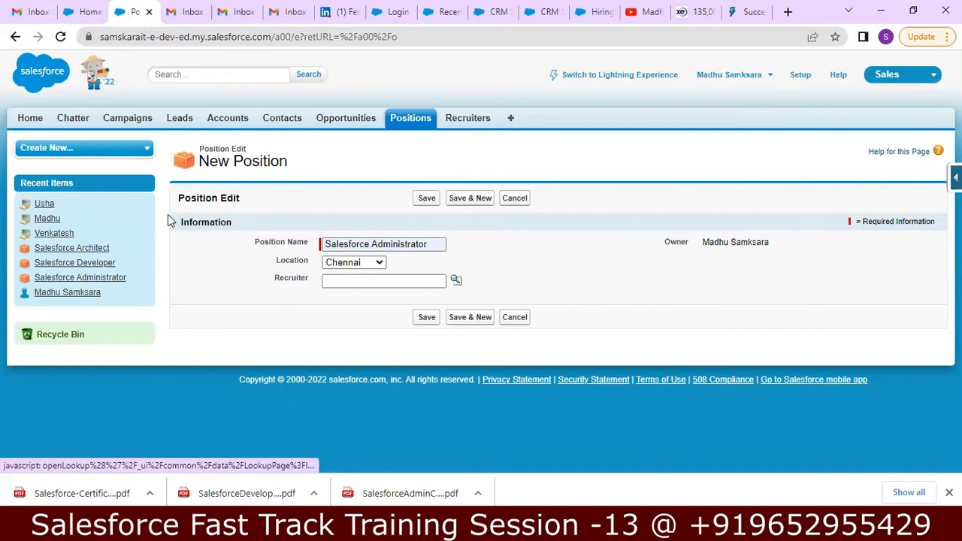
Edit the existing Salesforce Administrator position, assign the last recruiter listed in the Recruiter lookup, and save the record
click(81, 278)
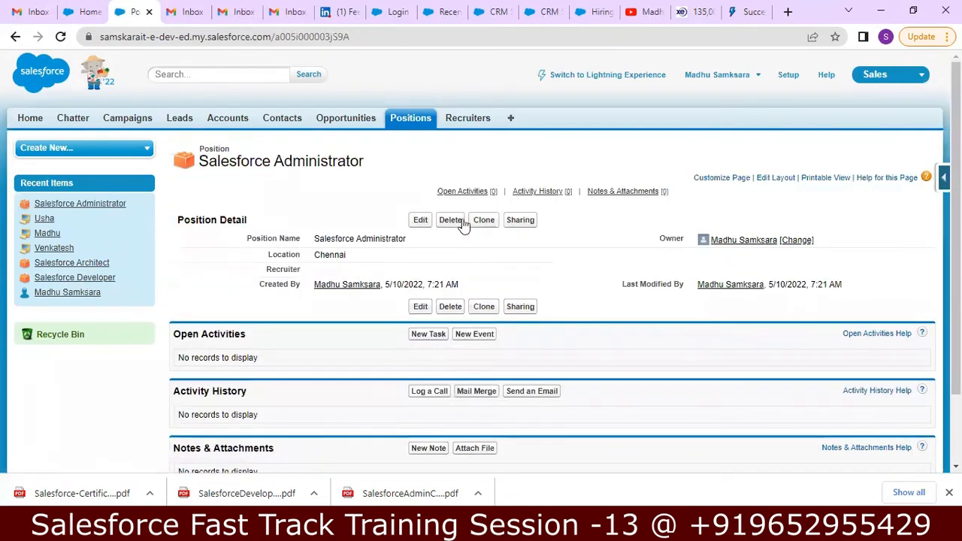
click(420, 221)
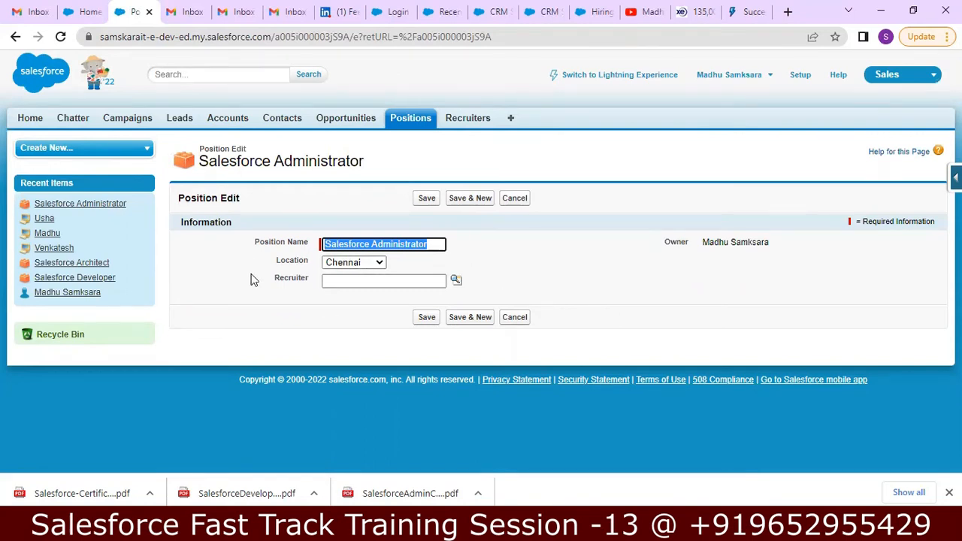
click(456, 278)
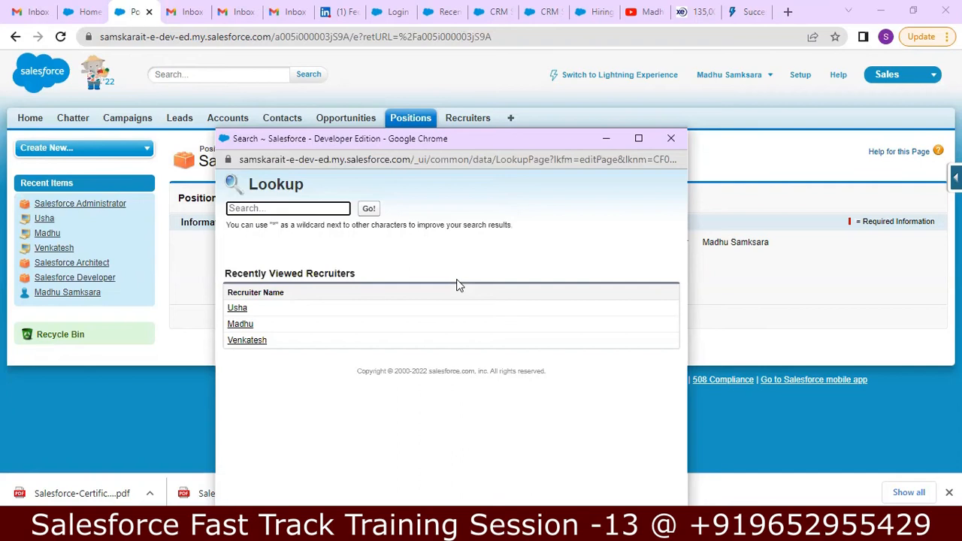
click(238, 340)
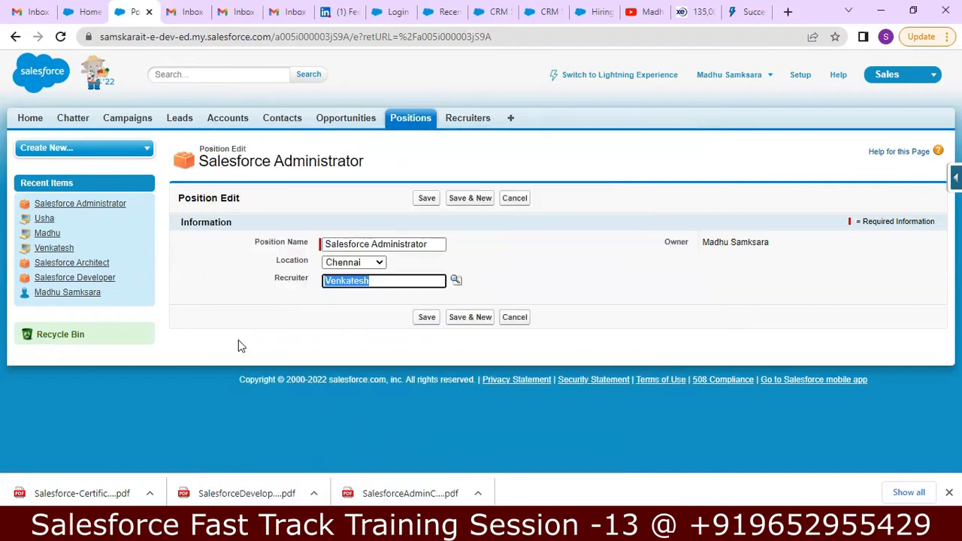
click(429, 318)
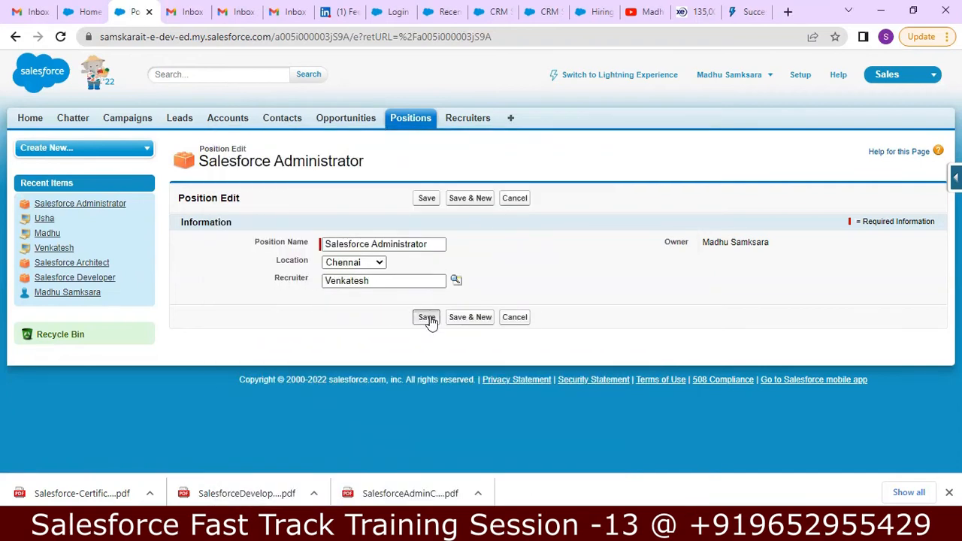
Edit the Salesforce Developer position, assign the first recruiter listed in the Recruiter lookup, and save the record
click(94, 280)
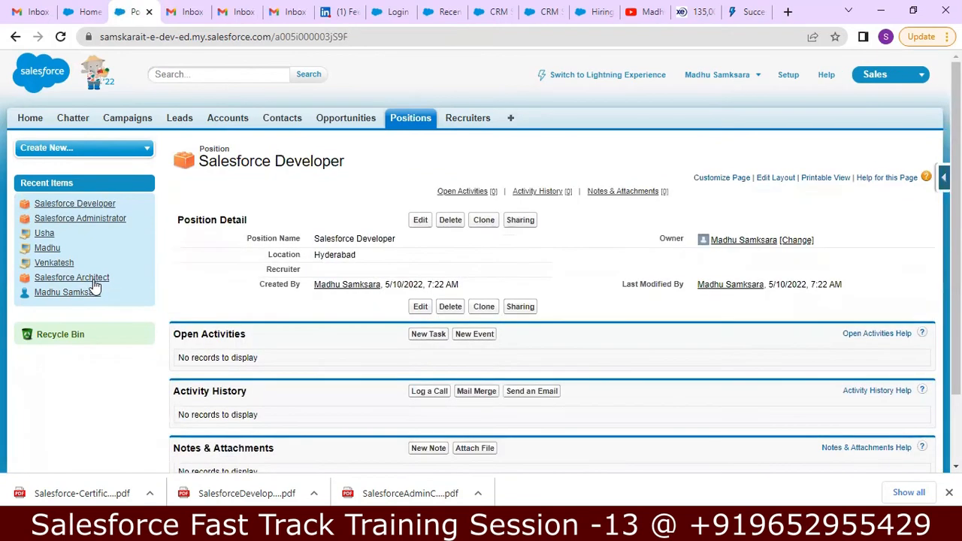
click(420, 222)
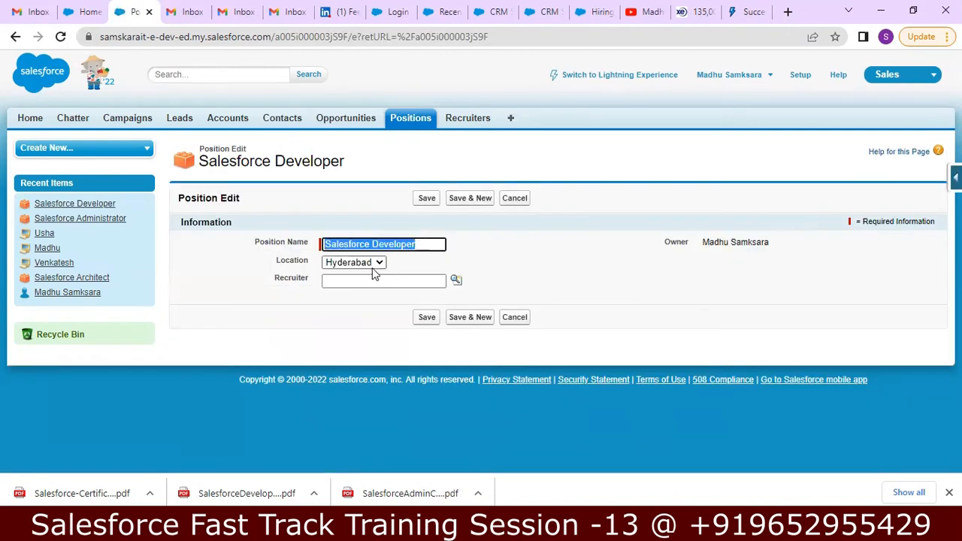
click(455, 281)
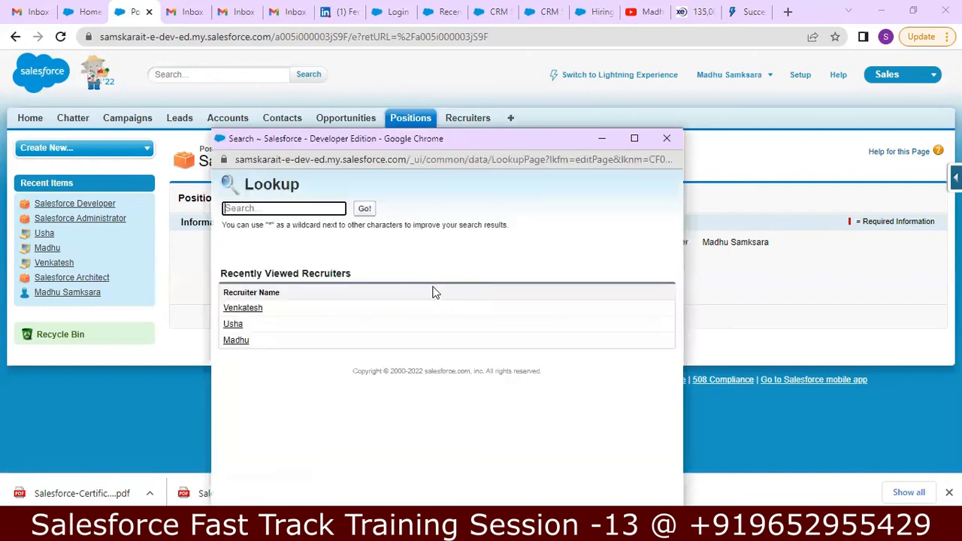
click(239, 308)
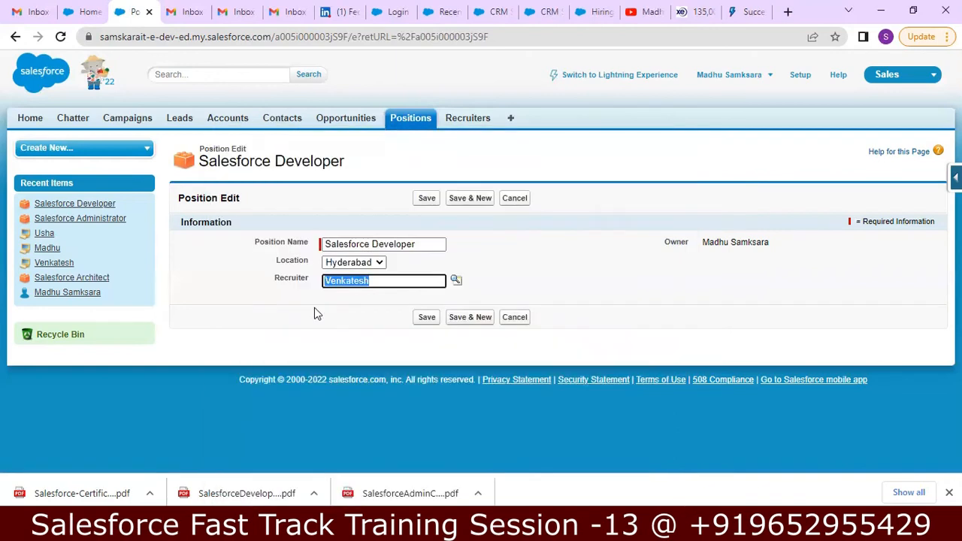
click(427, 318)
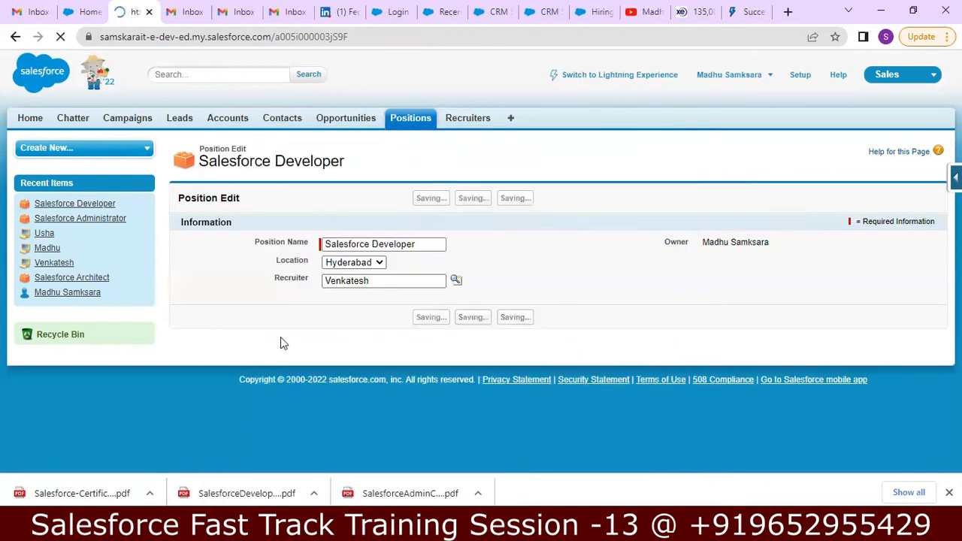
Edit the Salesforce Architect position, assign the first recruiter listed in the Recruiter lookup, and save the record
mouse_move(134, 259)
click(95, 278)
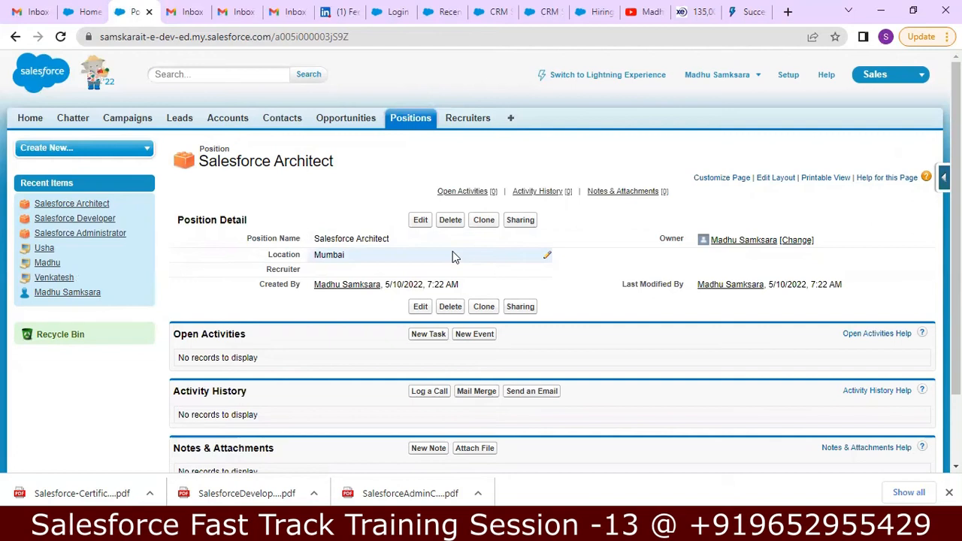
click(420, 221)
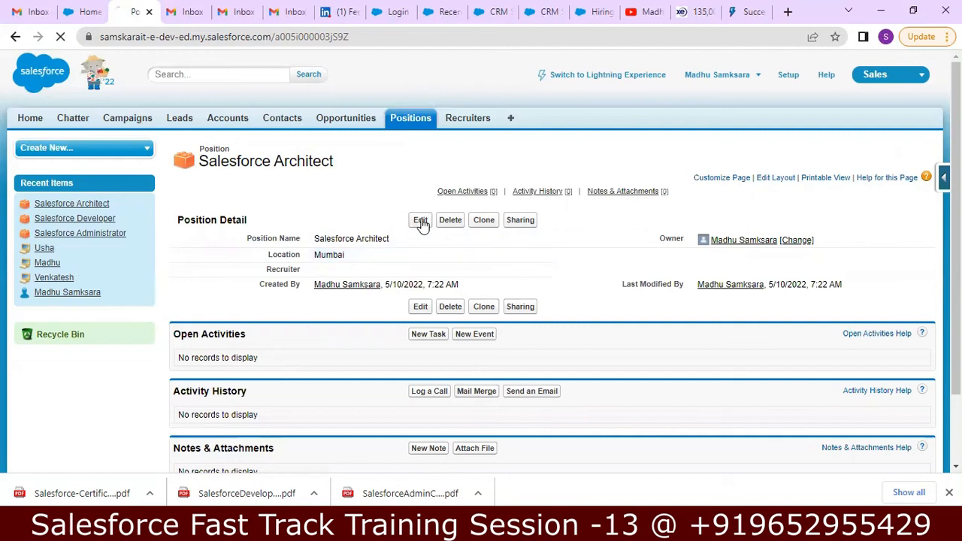
click(454, 280)
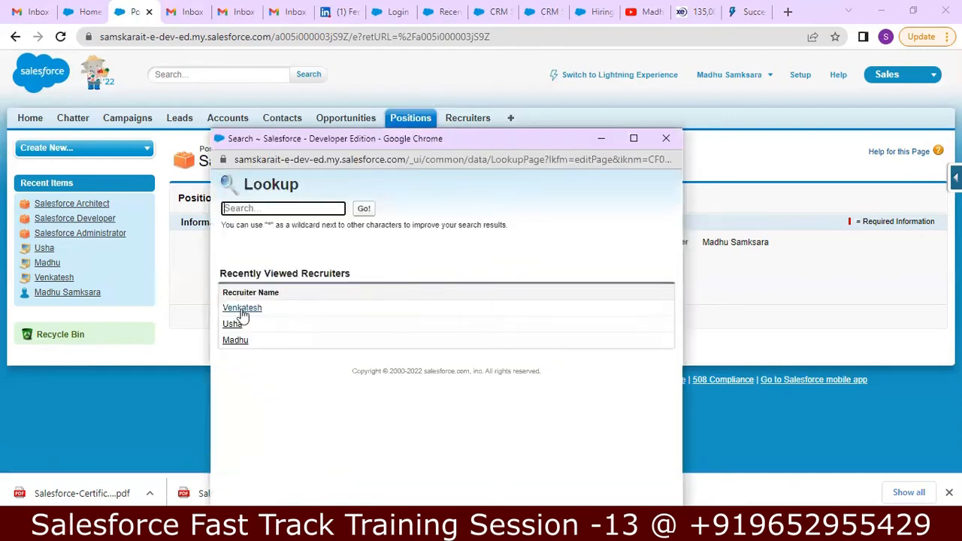
click(241, 310)
click(428, 318)
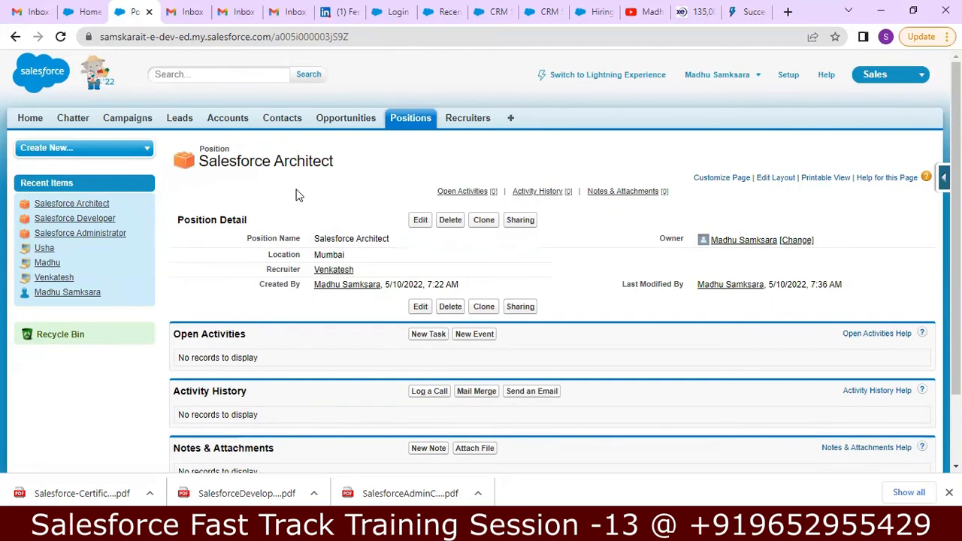
Add the Recruiter field to the columns shown on the Positions home page and save the layout
click(411, 118)
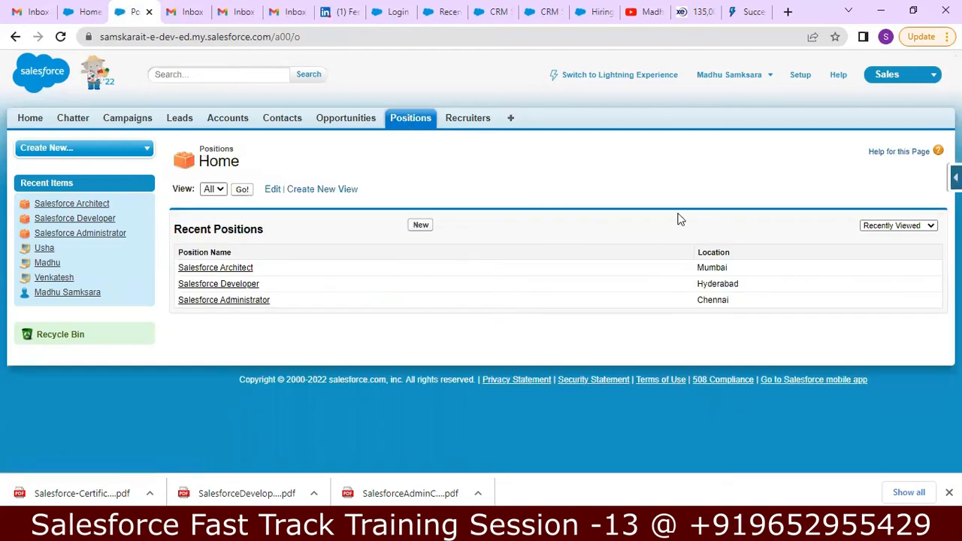
click(956, 178)
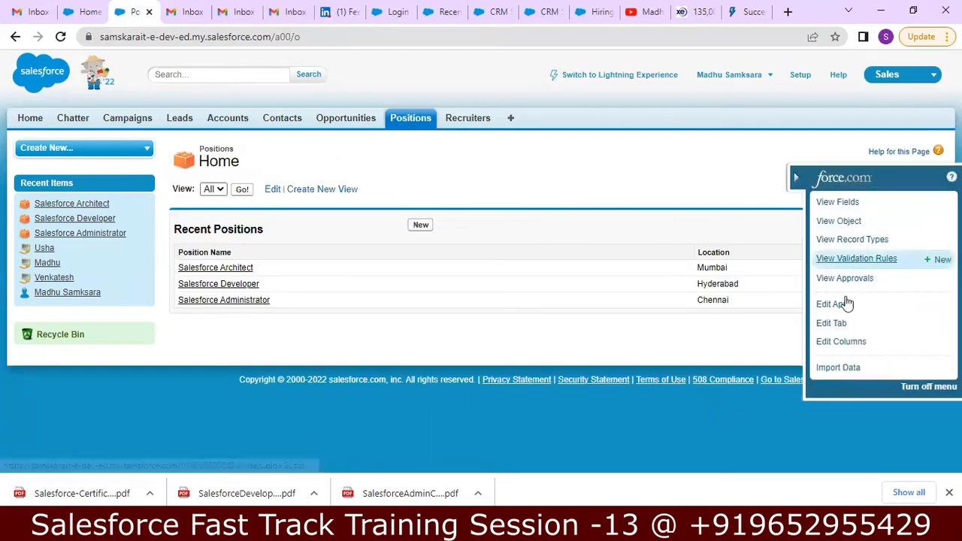
click(833, 342)
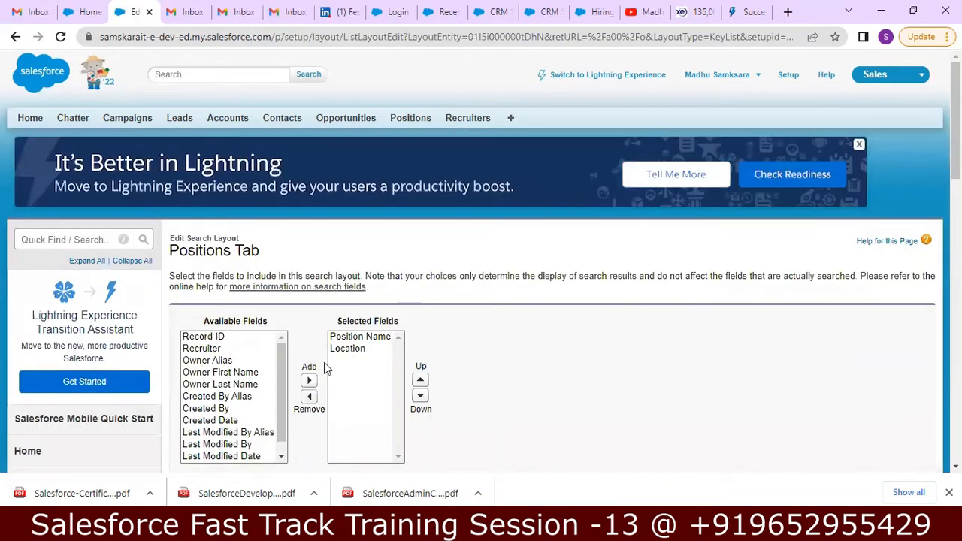
click(224, 352)
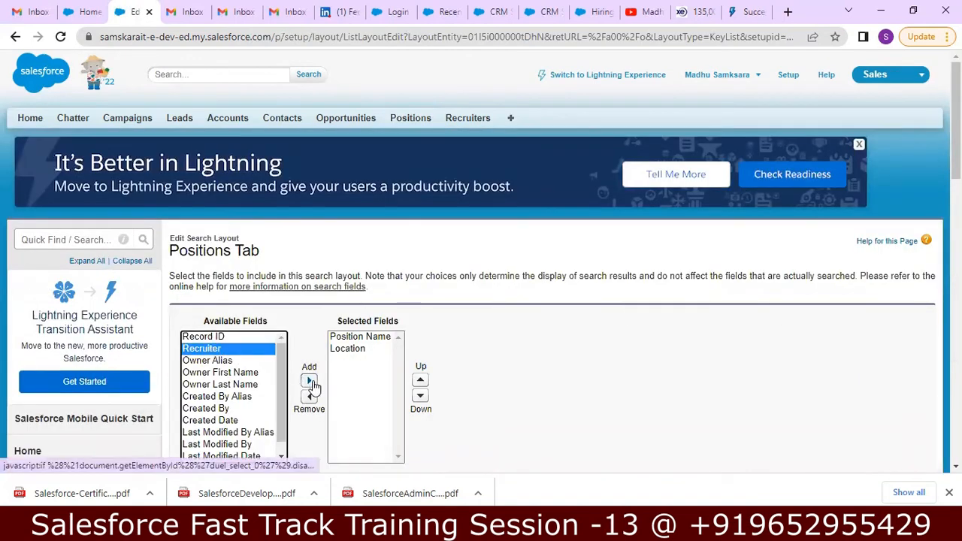
click(309, 380)
scroll(308, 381, down, 2)
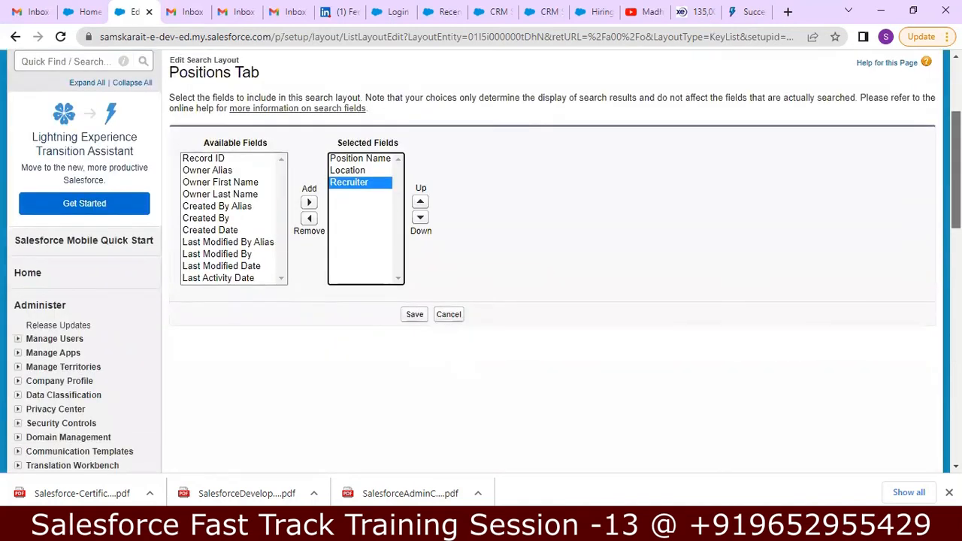
click(407, 320)
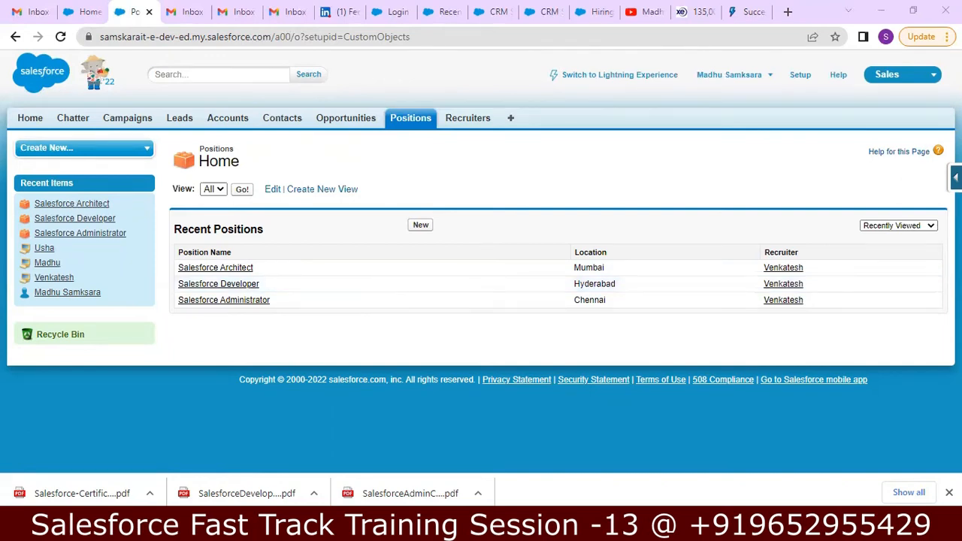
Switch to the Notepad++ notes and review the lookup creation steps through the Schema Builder observations and relationship line colours
key(alt+Tab)
click(366, 359)
key(Down)
key(Down)
key(Down)
key(Down)
key(Down)
key(Down)
key(Down)
key(Down)
key(Down)
key(Down)
key(Down)
key(Down)
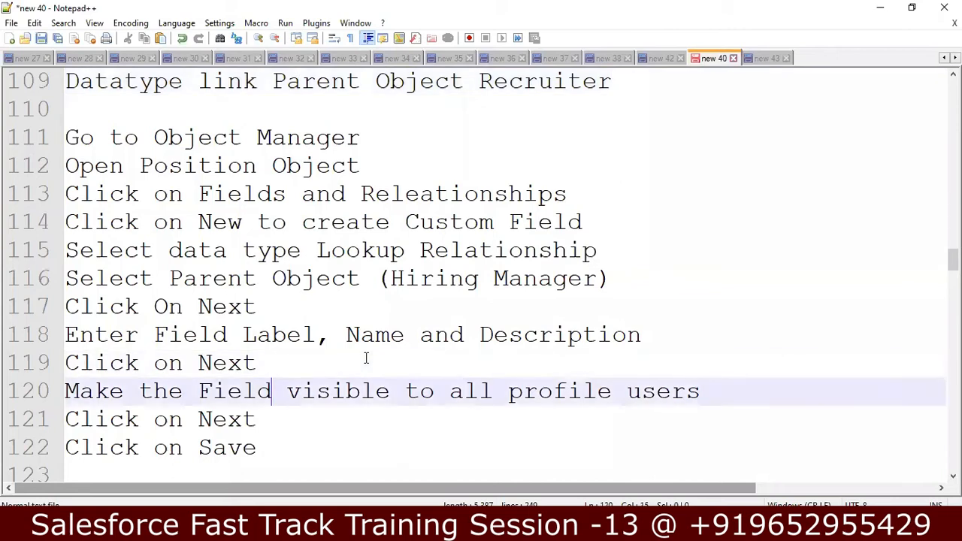
key(Down)
key(Down)
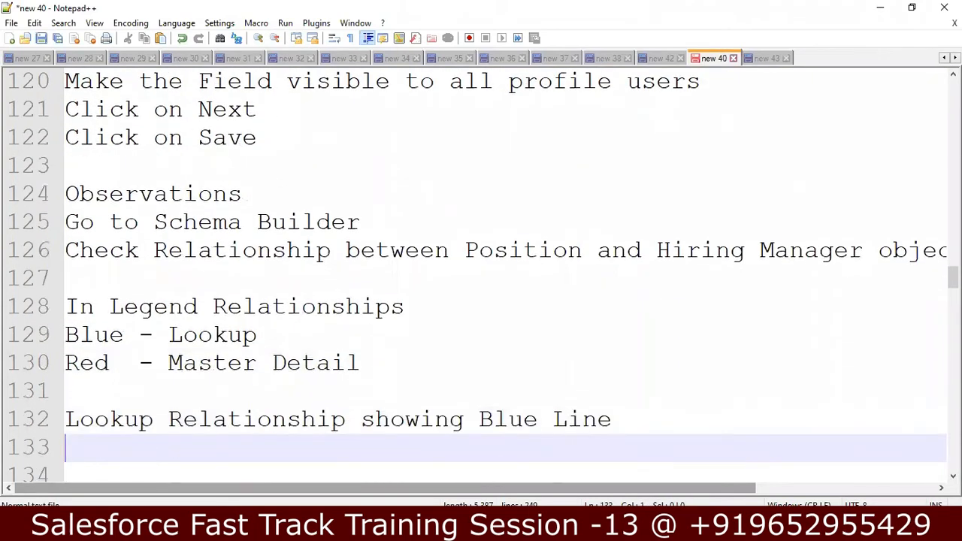
Switch back to Salesforce in the browser, search Setup for SCHEM, and open Schema Builder
key(alt+Tab)
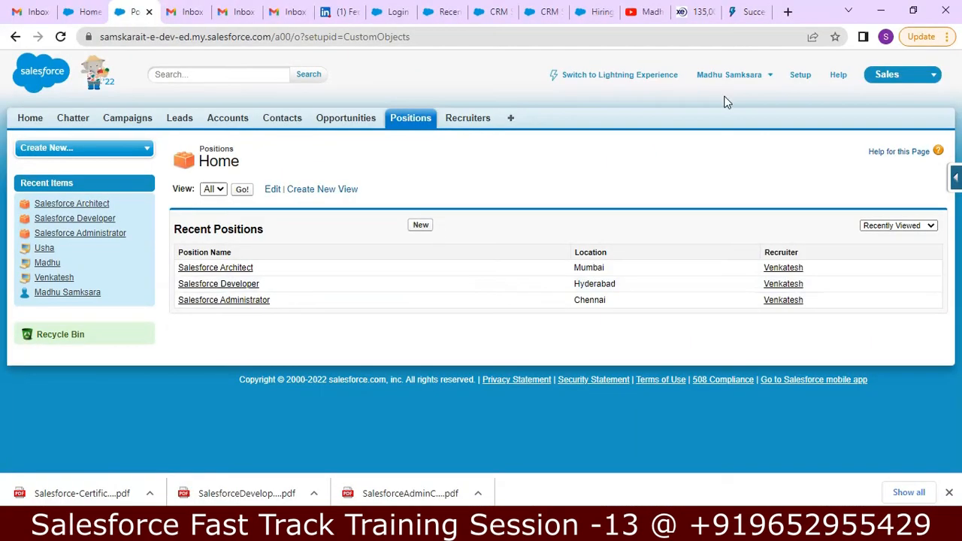
click(800, 77)
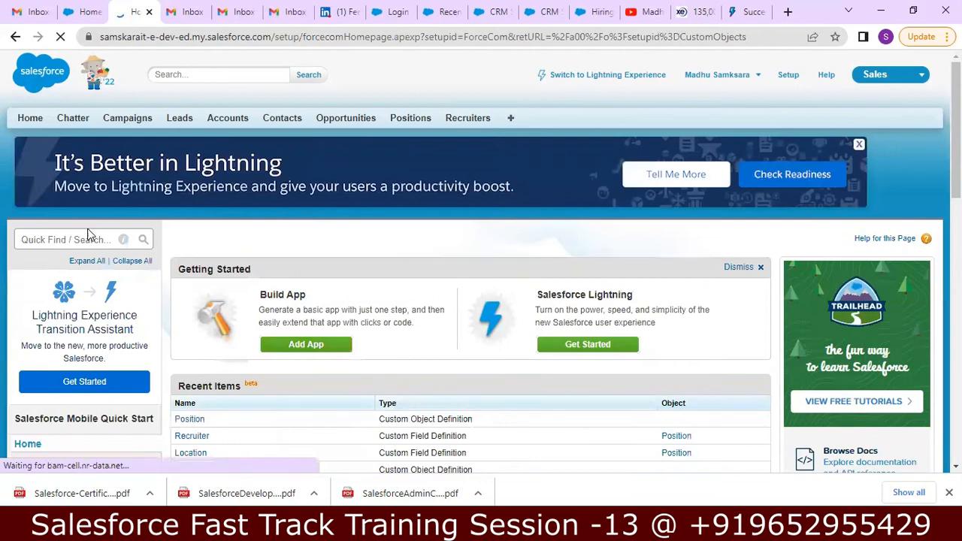
click(82, 237)
text(SCHEM)
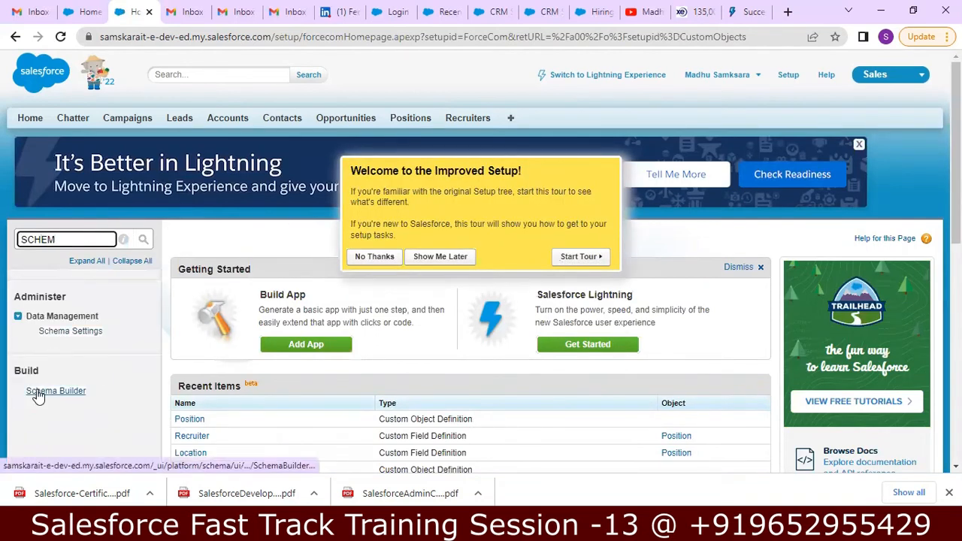
click(47, 390)
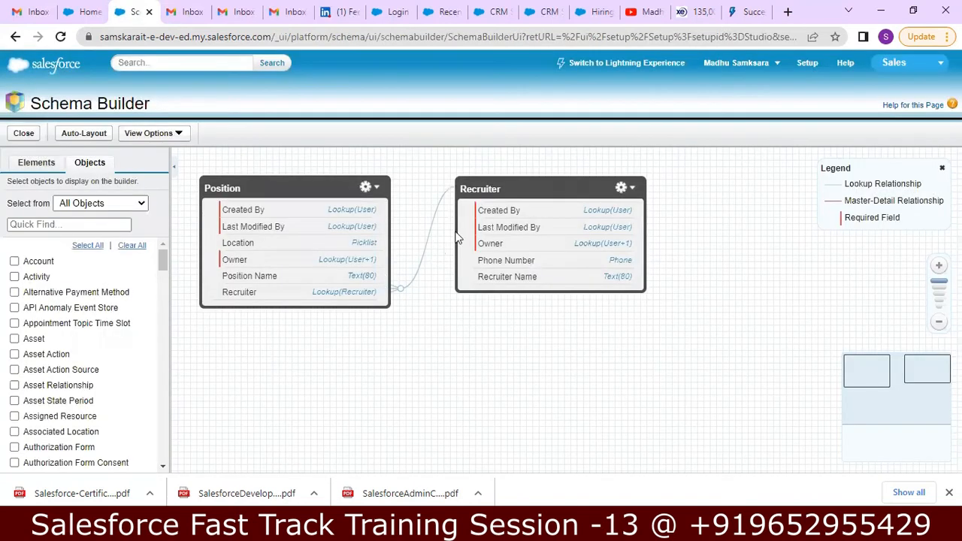
Rearrange the Schema Builder canvas so the Recruiter object sits to the left of the Position object
drag(264, 182, 698, 178)
drag(551, 184, 399, 192)
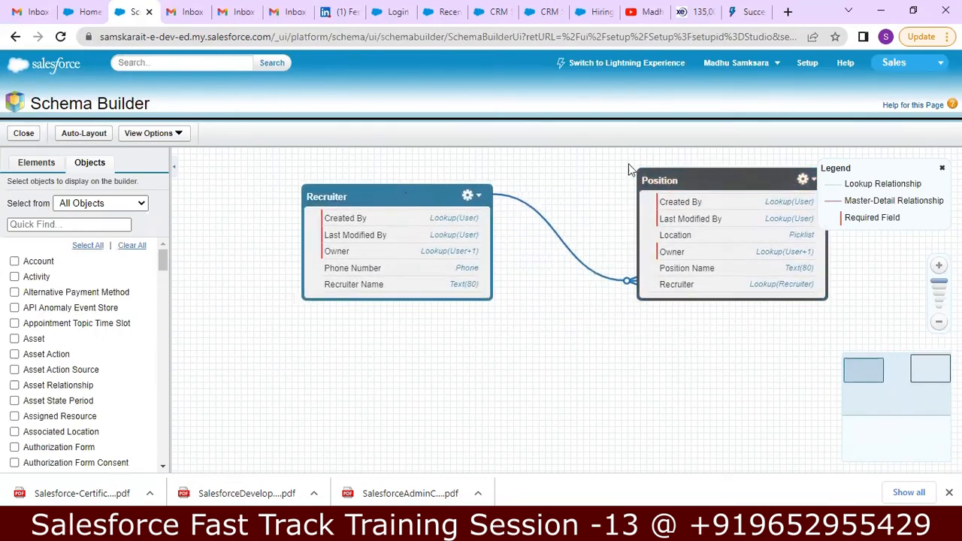
drag(676, 175, 596, 189)
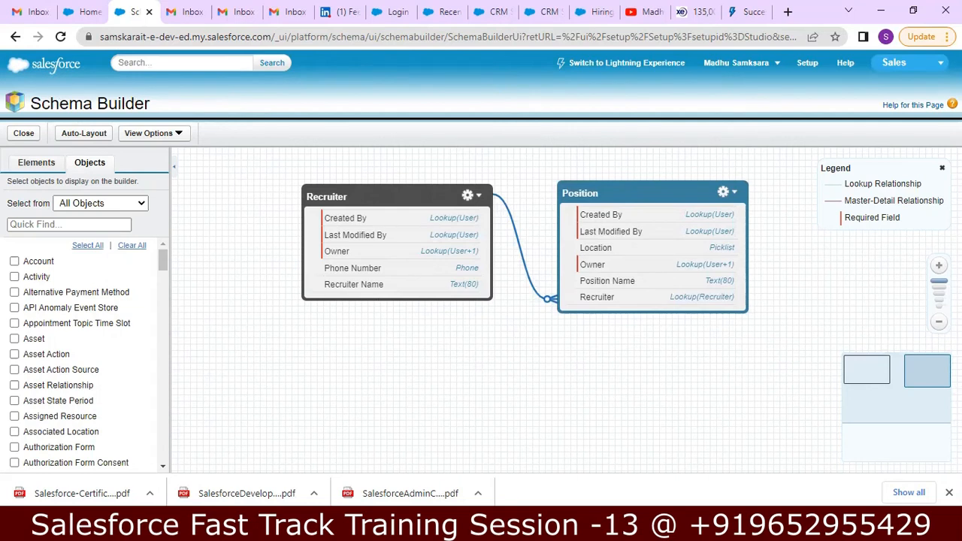
Switch to the Notepad++ notes and replace Hiring Manager with Recruiter in the one-to-many line "Hiring Manager to Position"
key(alt+Tab)
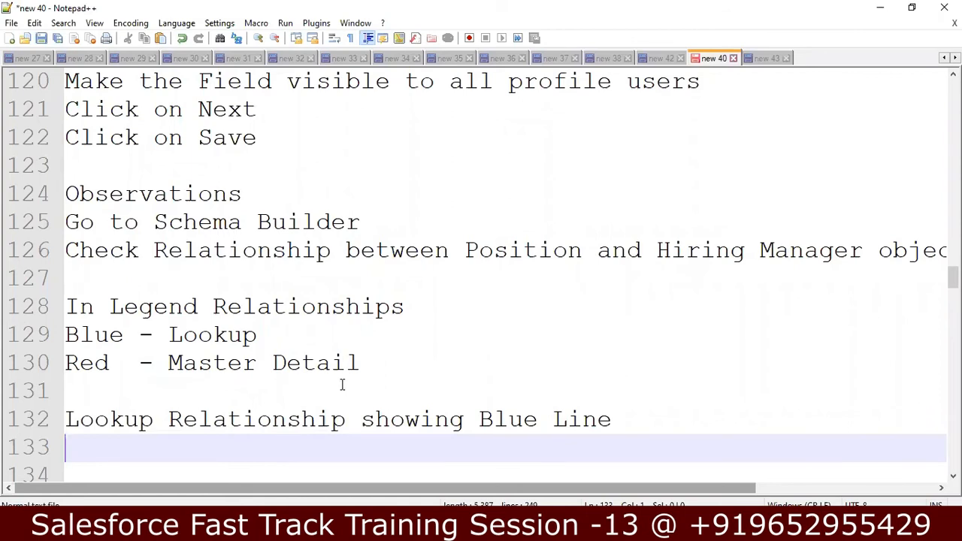
key(Down)
key(Down)
key(Down)
key(Down)
key(Down)
key(Down)
key(Down)
key(Down)
key(Down)
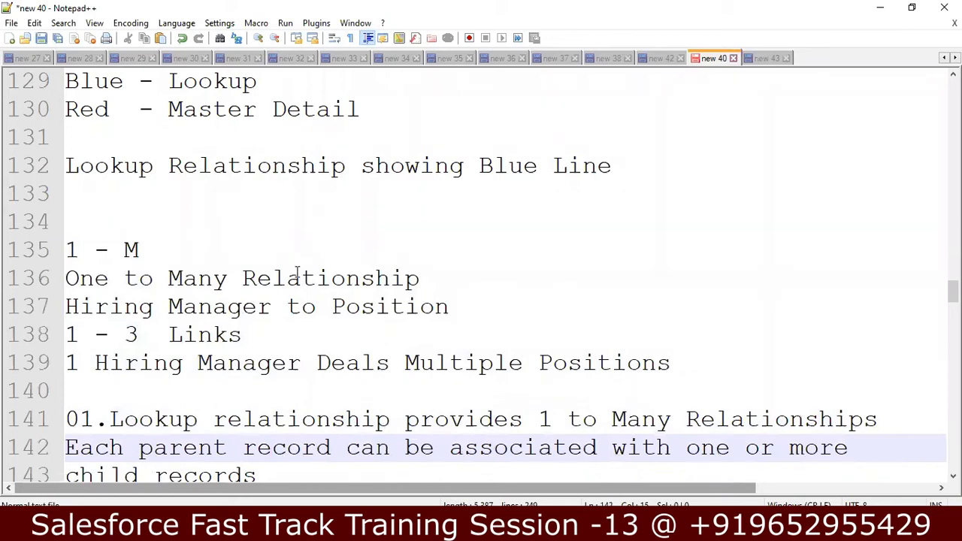
click(271, 307)
key(BackSpace)
key(BackSpace)
key(BackSpace)
key(BackSpace)
key(BackSpace)
key(BackSpace)
key(BackSpace)
key(BackSpace)
key(BackSpace)
key(BackSpace)
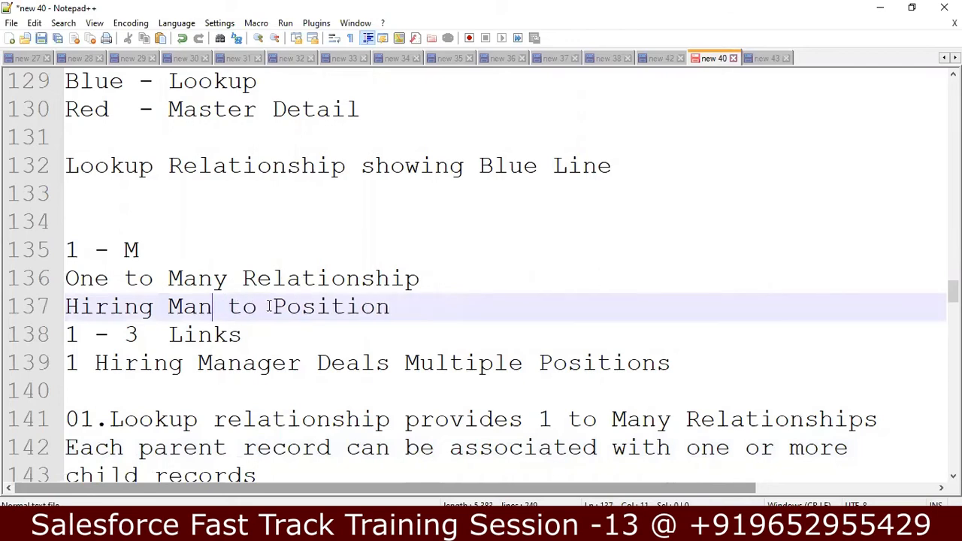
key(BackSpace)
key(BackSpace)
key(BackSpace)
key(BackSpace)
text(rE)
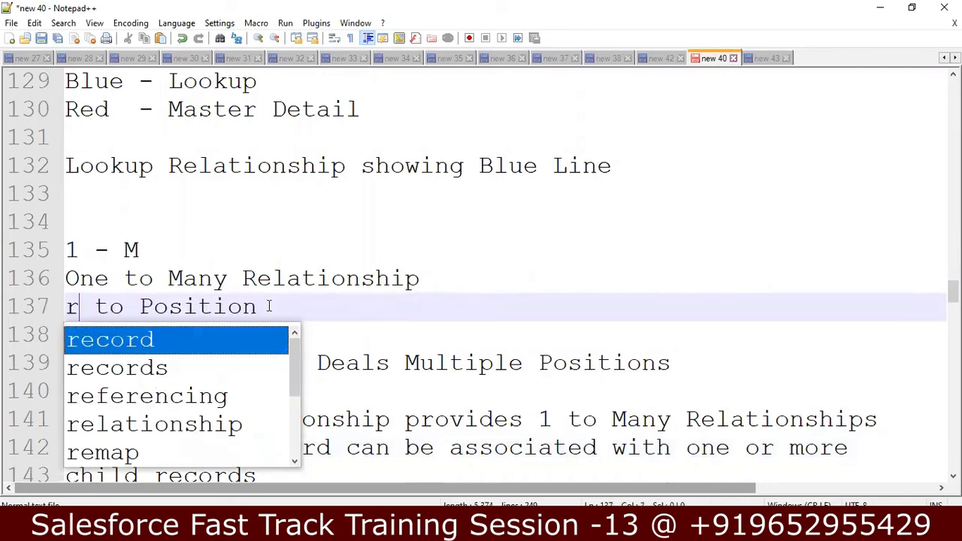
key(BackSpace)
key(BackSpace)
text(Recu)
key(BackSpace)
text(rui)
key(BackSpace)
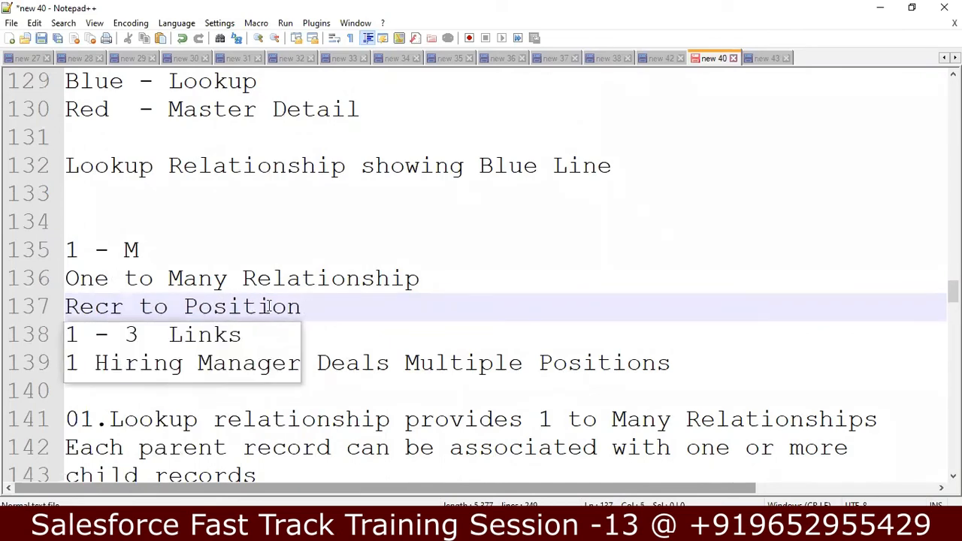
text(uiter)
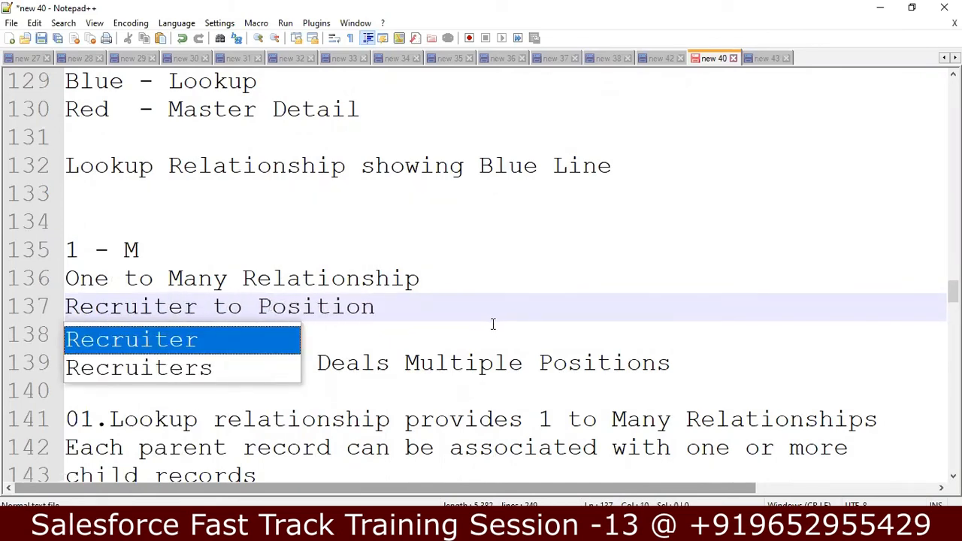
click(492, 324)
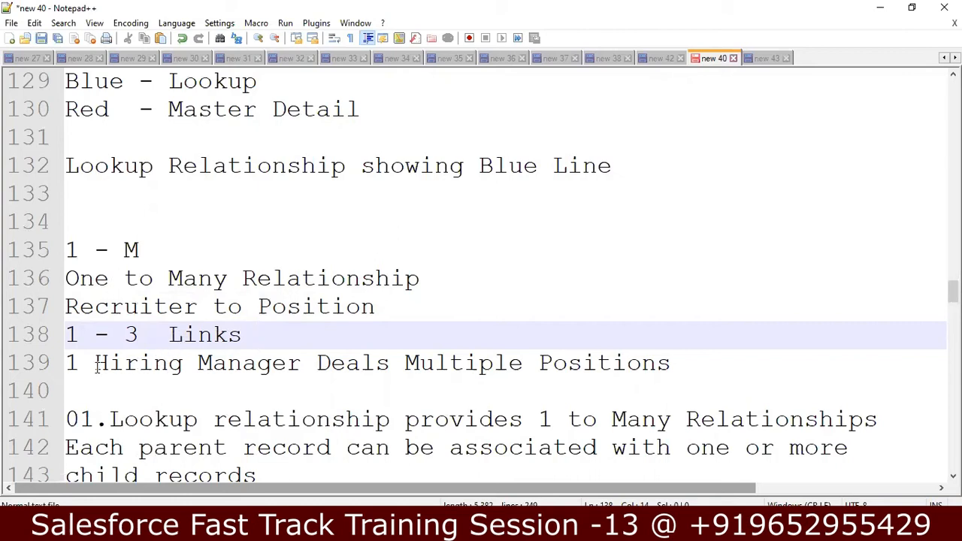
Replace Hiring Manager with Recruiter in the line "1 Hiring Manager Deals Multiple Positions"
click(299, 363)
key(BackSpace)
key(BackSpace)
key(BackSpace)
key(BackSpace)
key(BackSpace)
key(BackSpace)
key(BackSpace)
key(BackSpace)
key(BackSpace)
key(BackSpace)
key(BackSpace)
key(BackSpace)
key(BackSpace)
key(BackSpace)
text(Recrui)
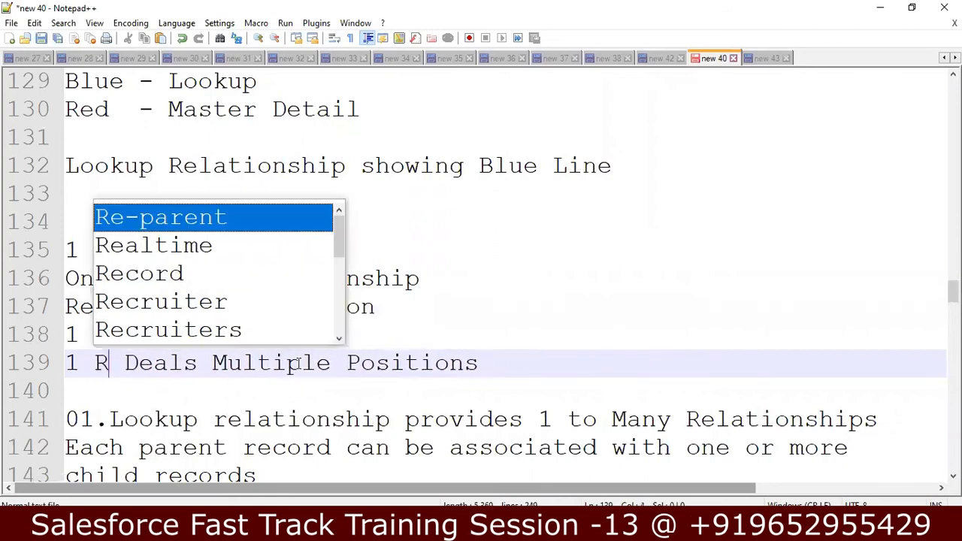
text(ter)
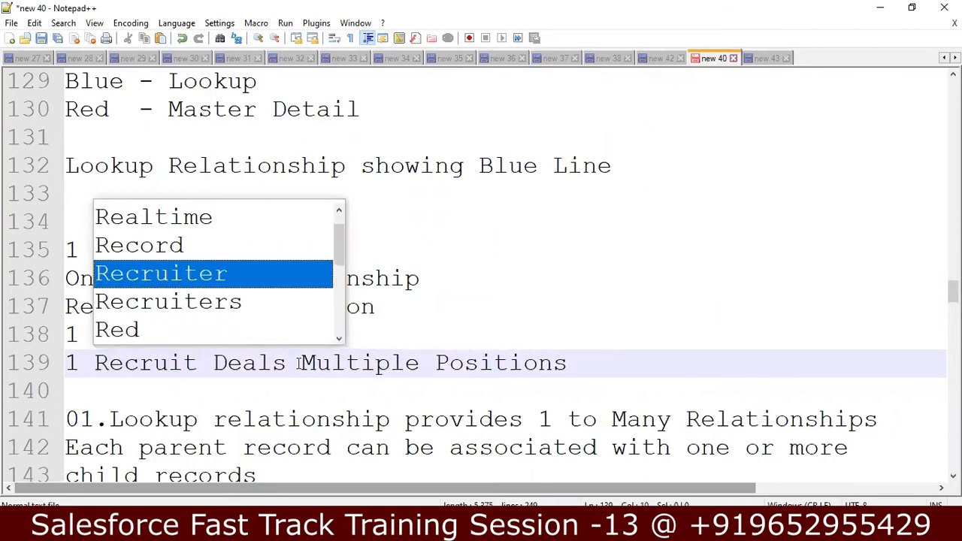
Below "1 Recruiter Deals Multiple Positions", add a line with the recruiter's name followed by "- Recruiter People for 3 Positions"
click(674, 366)
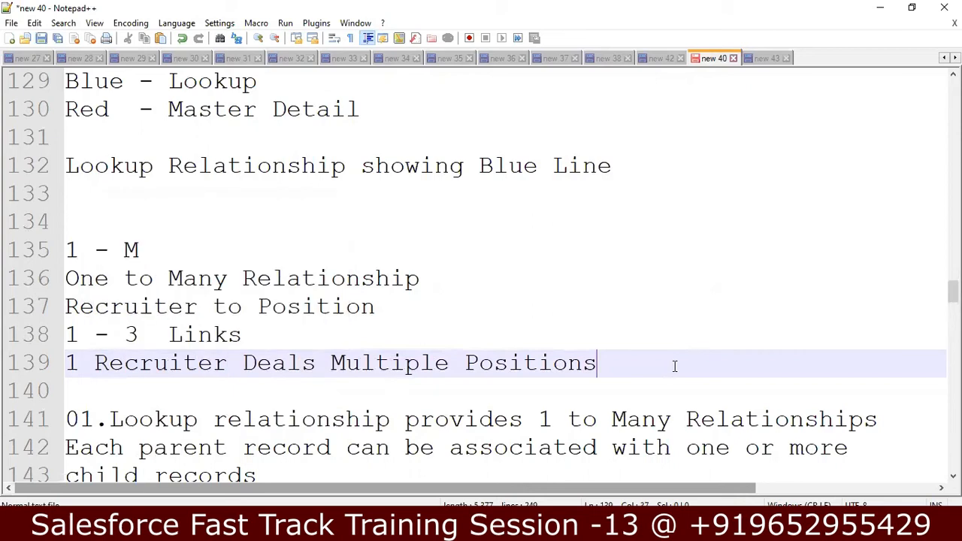
key(Return)
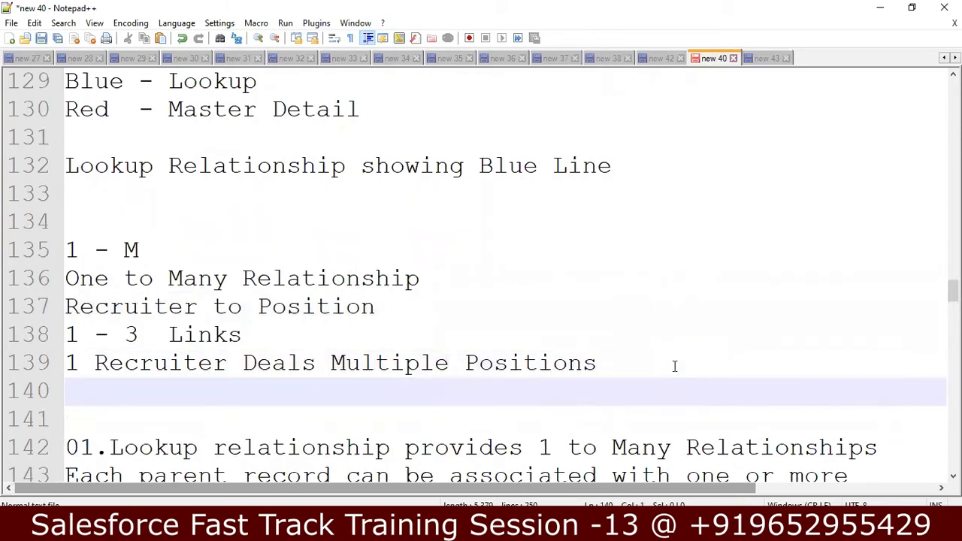
text(Venkatesh - Rec)
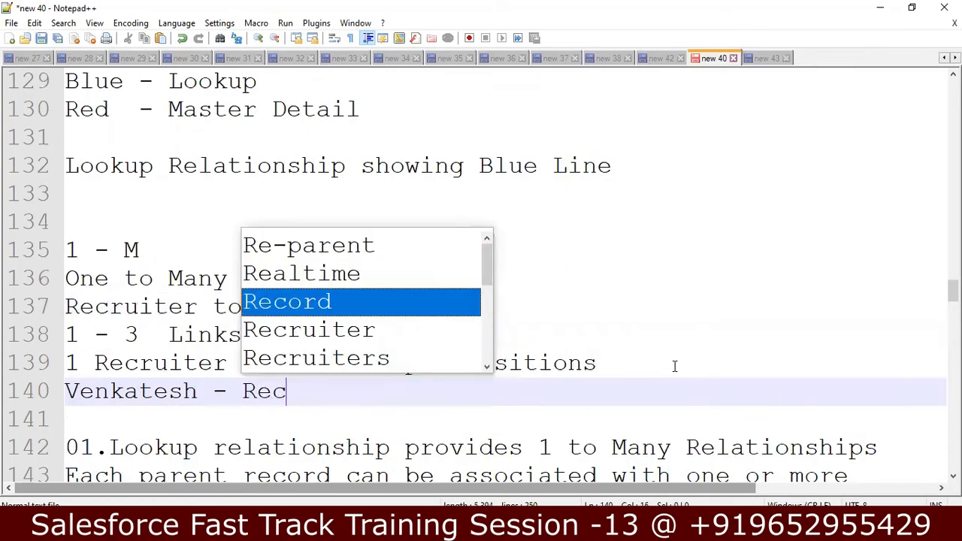
text(ruiter p)
key(BackSpace)
text(pEO)
key(BackSpace)
key(BackSpace)
key(BackSpace)
text(People for )
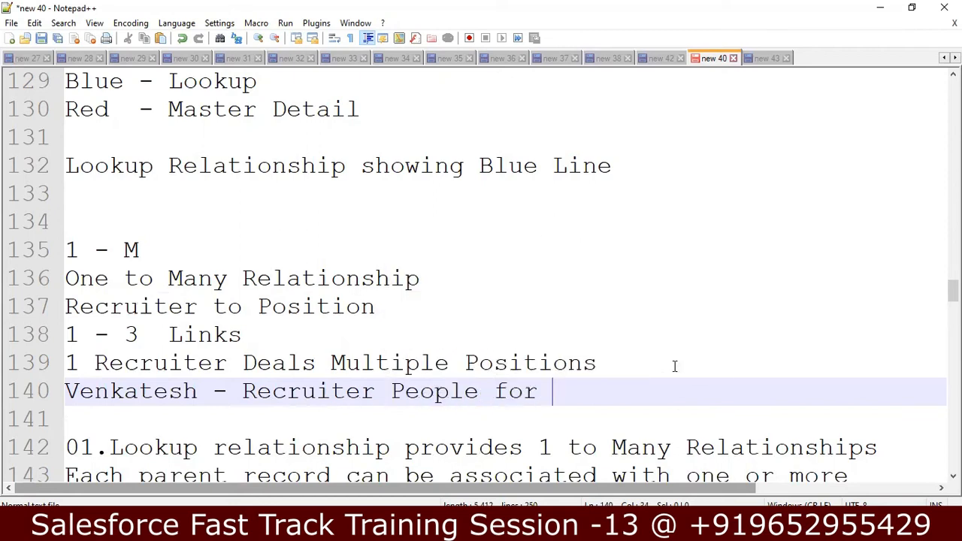
text(3 Poi)
key(BackSpace)
text(sitions)
Add a second line with the recruiter's name followed by "- Recurite people for Salesforce Administrator,"
key(Return)
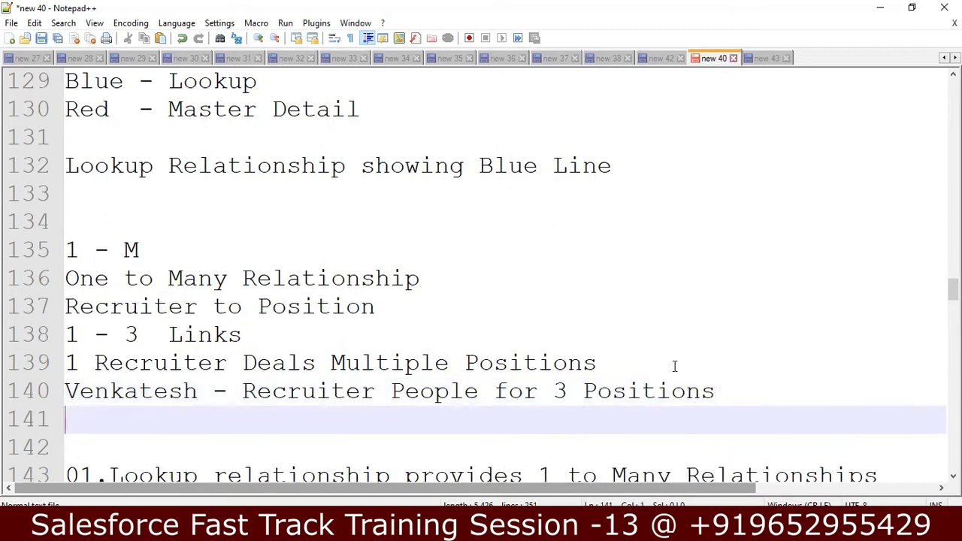
text(Venkatesh )
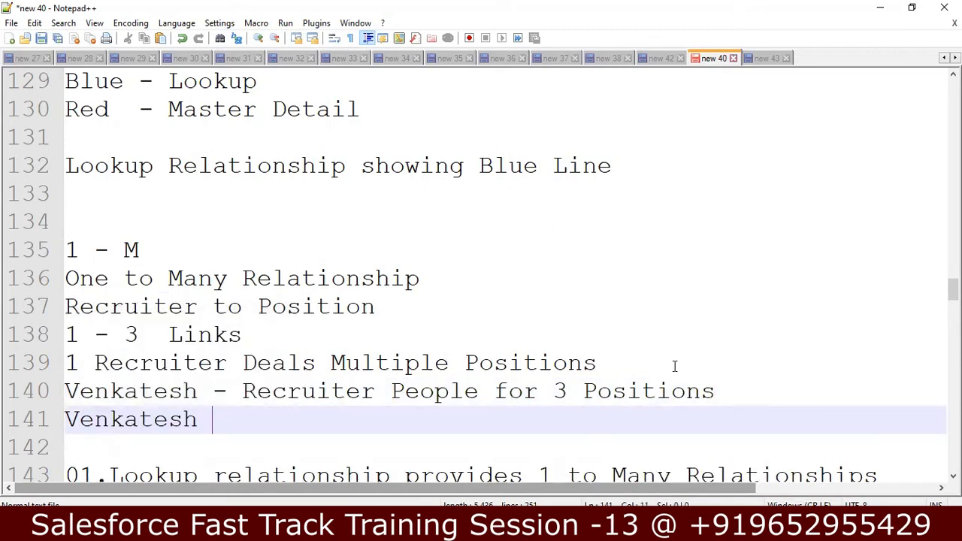
text(- Recu)
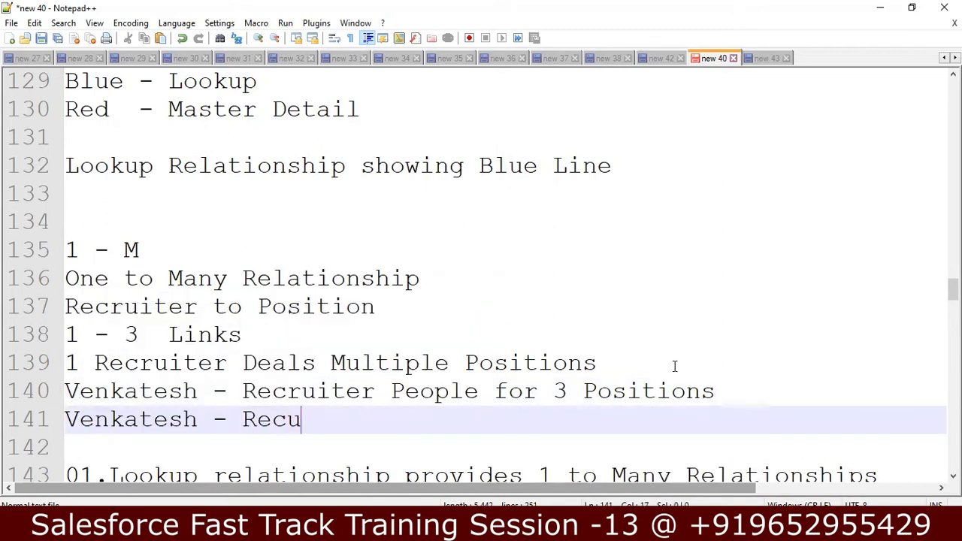
text(rite people for Sales)
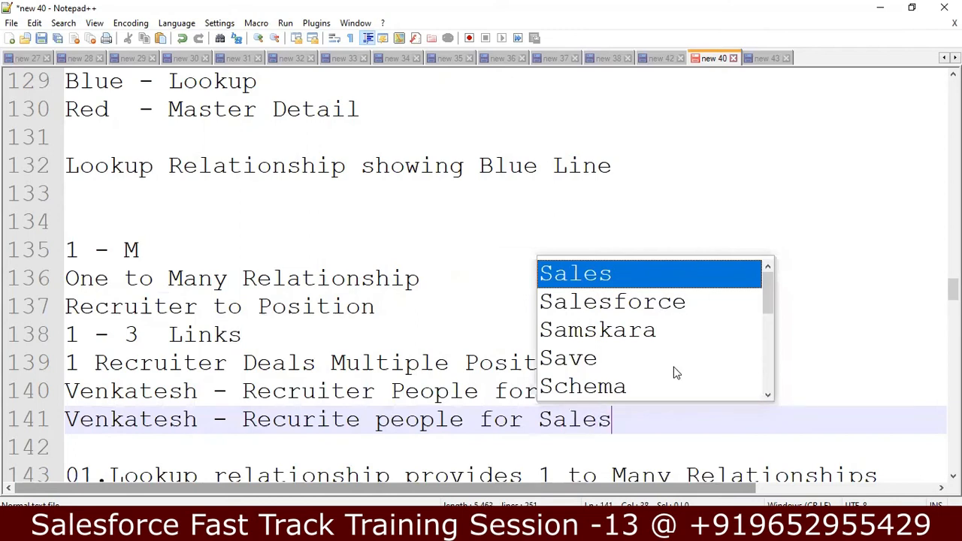
key(Down)
key(Return)
text(A)
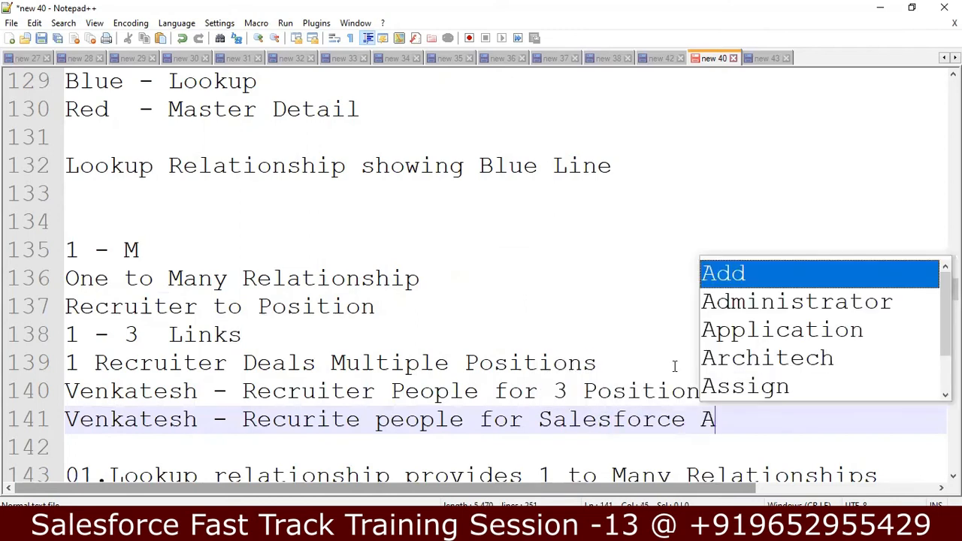
text(dmi)
key(Return)
text(,)
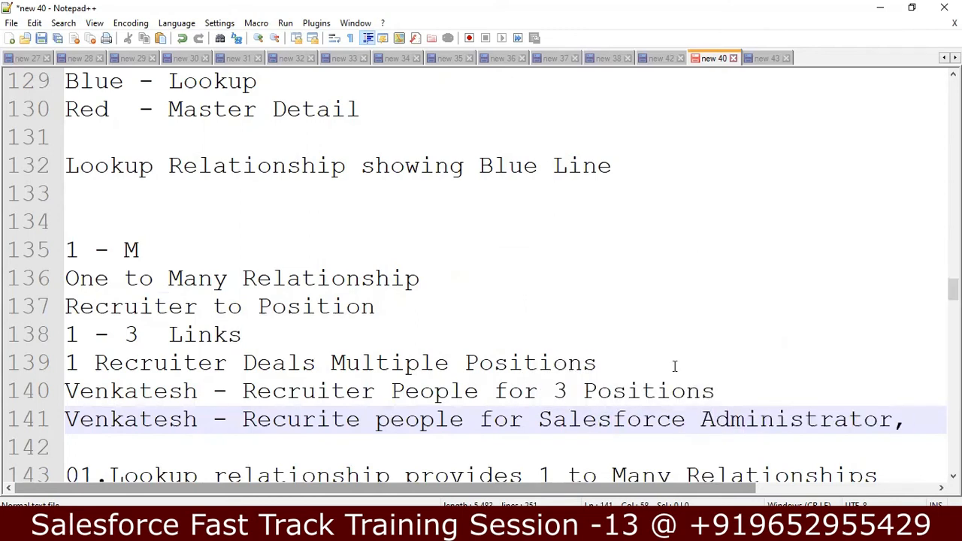
Add an indented line reading "Salesforce Developer" beneath the Salesforce Administrator line
key(Return)
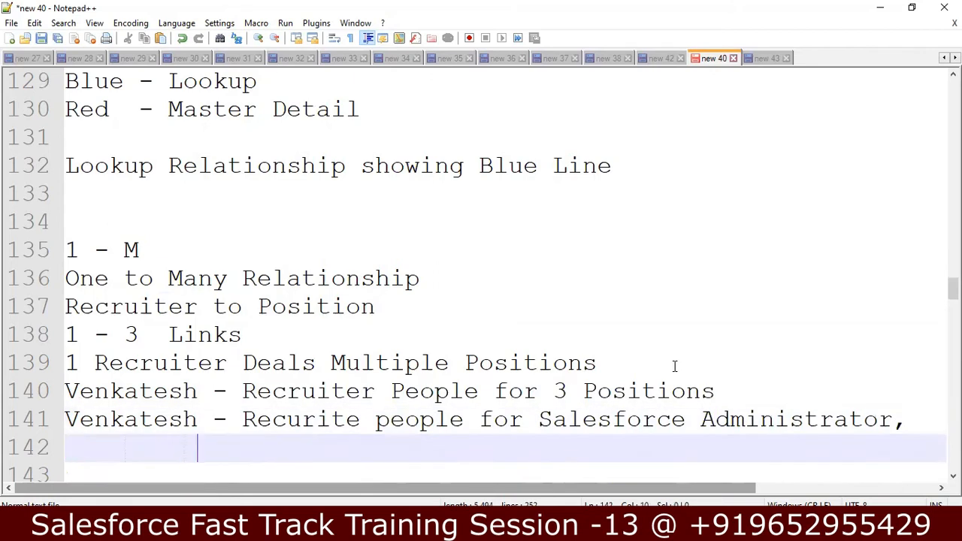
text(Saes)
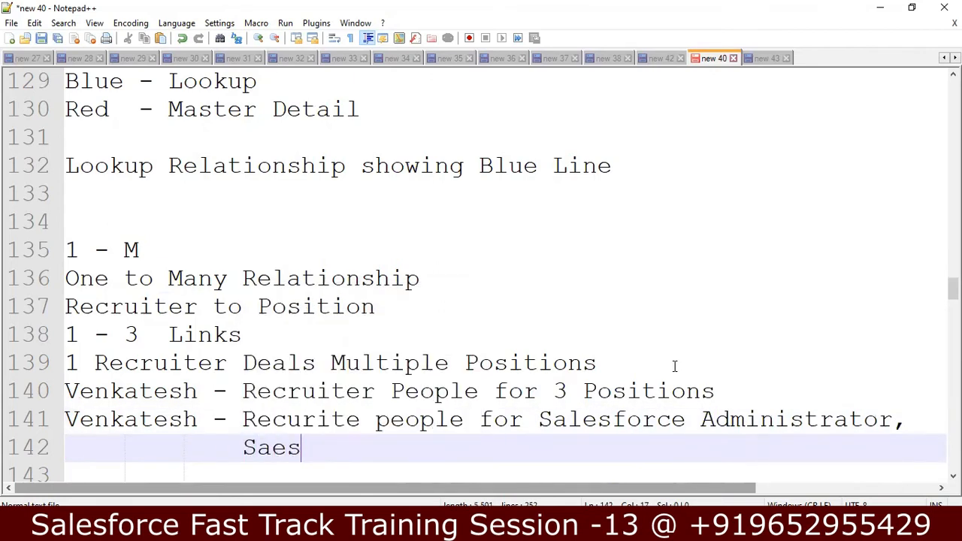
key(BackSpace)
key(BackSpace)
text(lesfor)
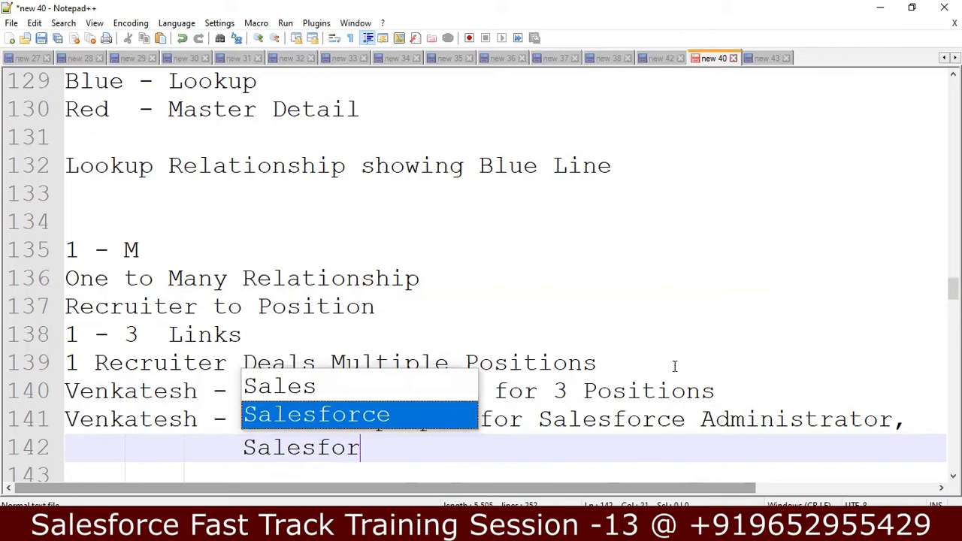
key(Return)
text(Developer)
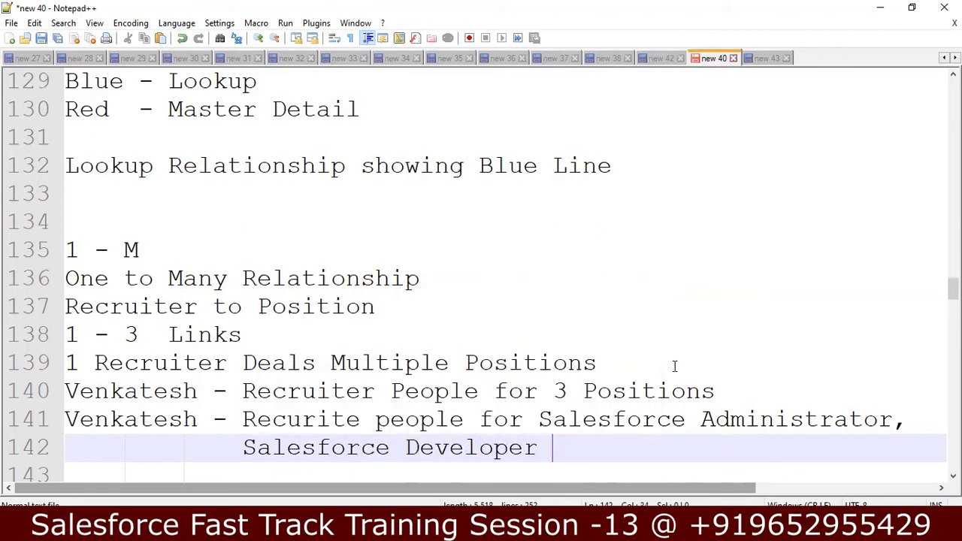
Add another indented line reading "Salesforce Architech" beneath Salesforce Developer
key(Return)
text(Sal)
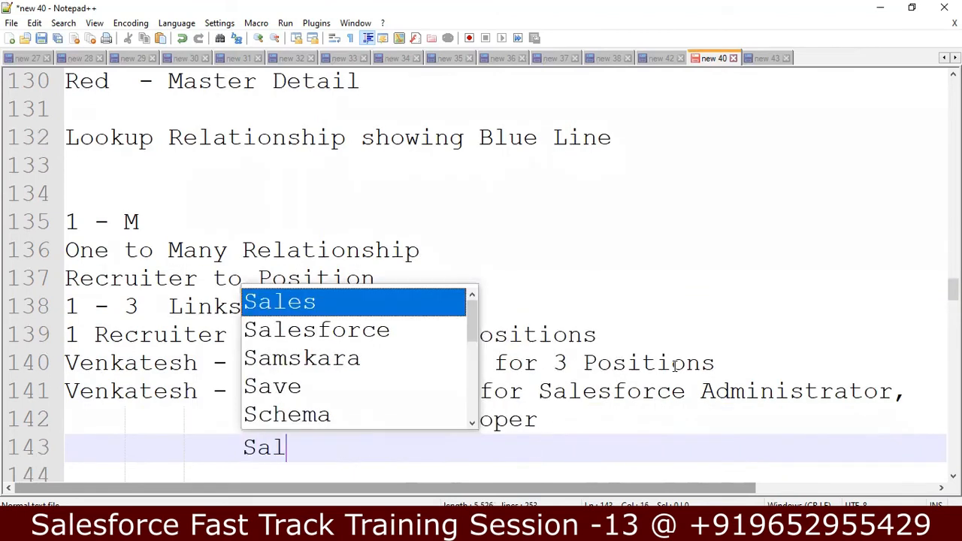
text(esforc)
key(Return)
text(A)
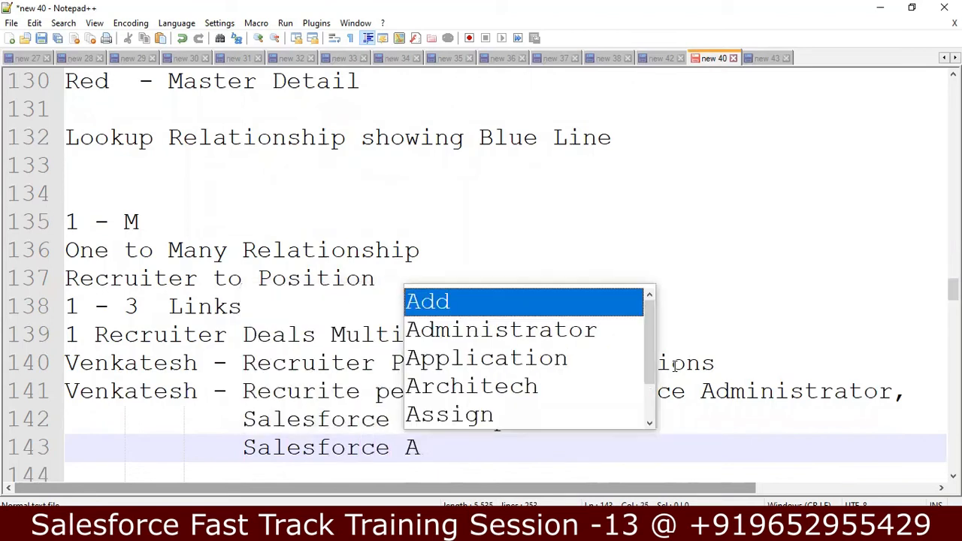
text(rchitech)
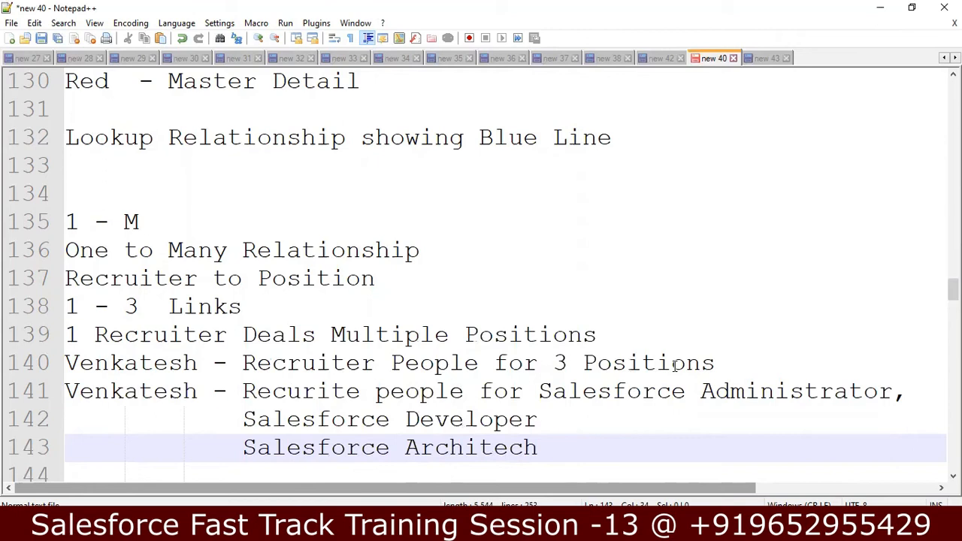
key(Down)
key(Down)
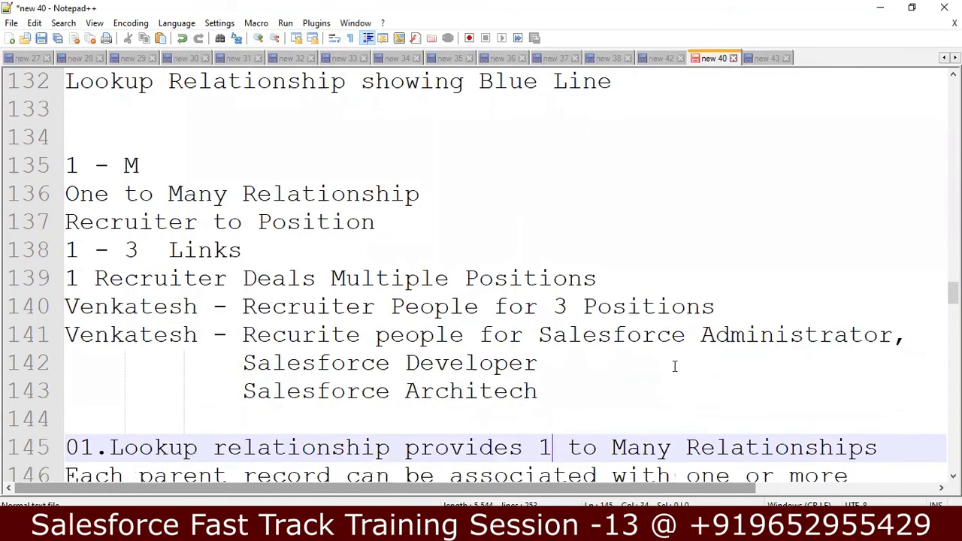
key(Down)
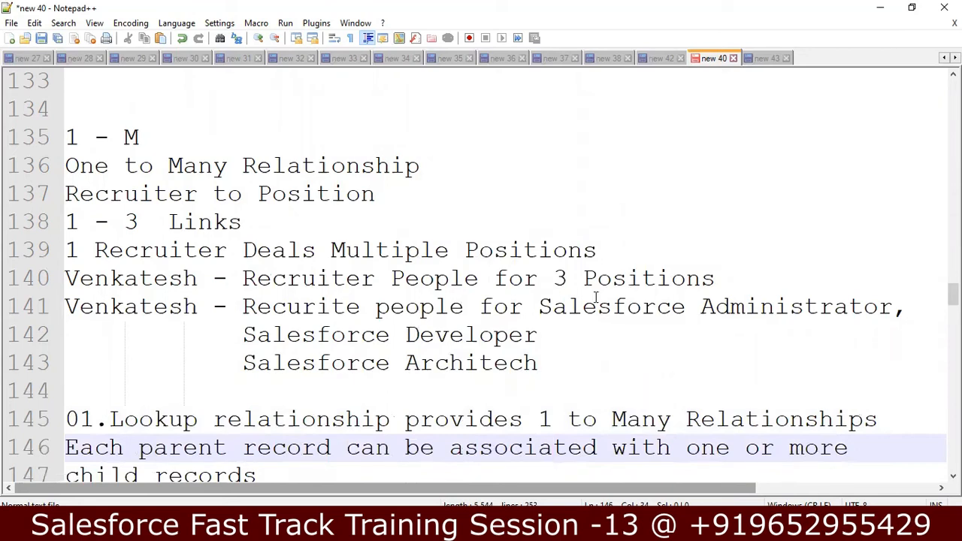
Move "Salesforce Administrator," onto its own line, aligned with the Salesforce Developer and Salesforce Architech entries
click(538, 306)
key(Return)
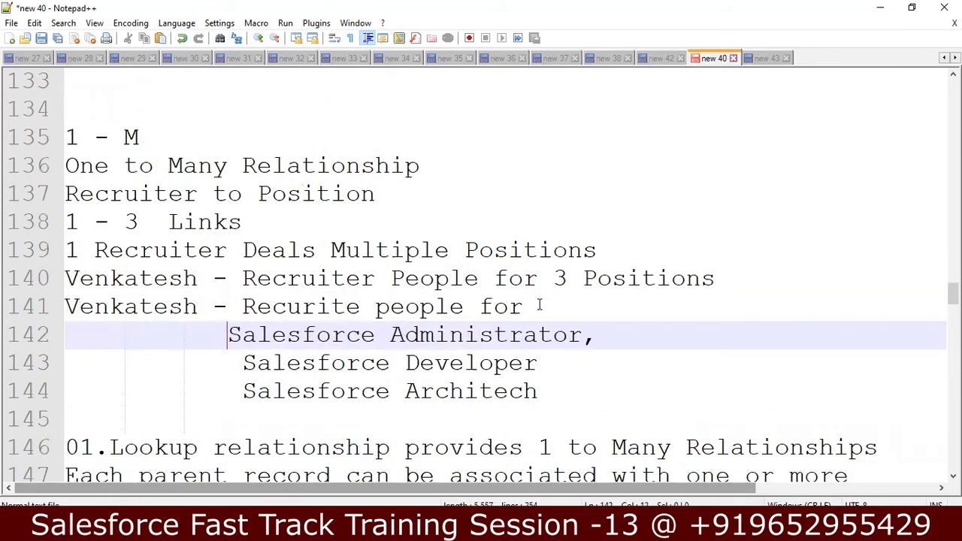
key(Down)
key(Down)
key(Down)
key(Down)
key(Down)
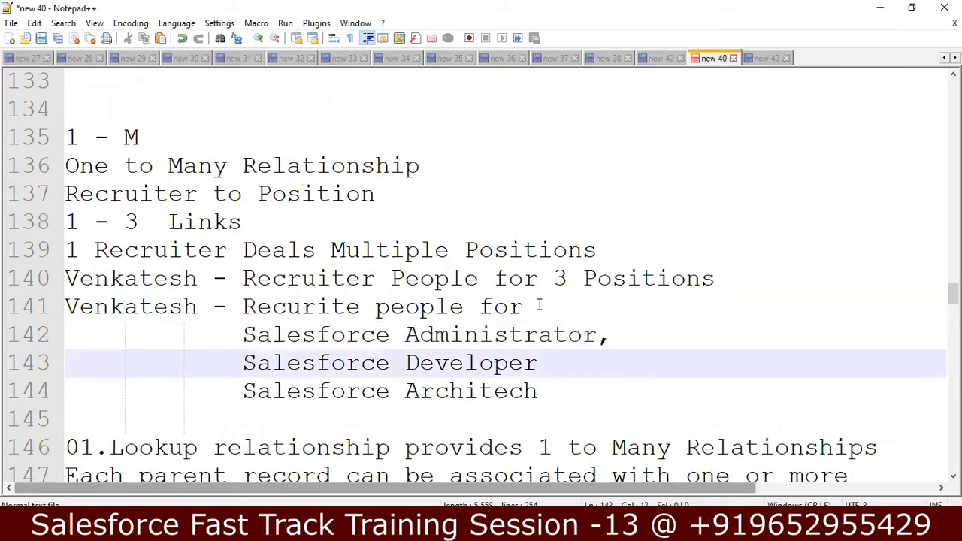
key(Down)
key(Down)
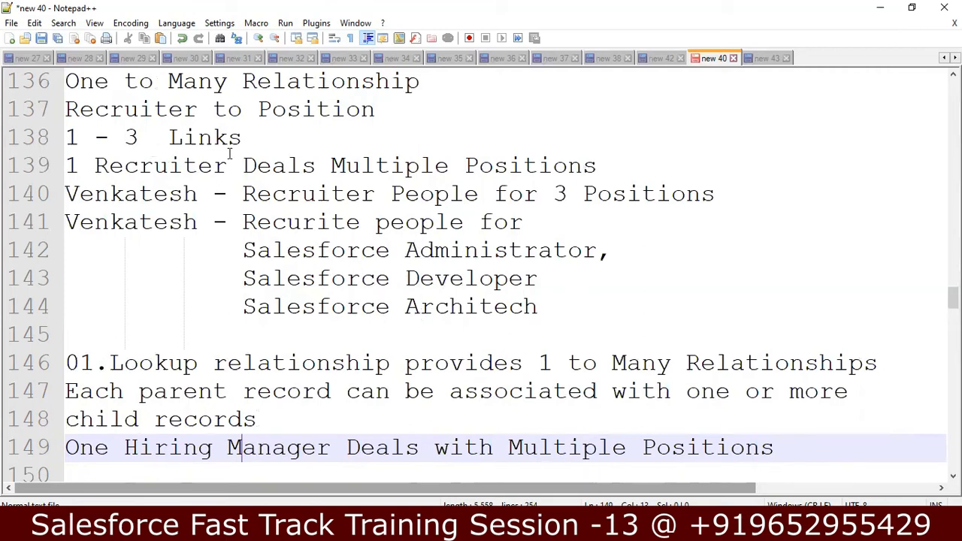
Write "1 - 3 Positions" on the empty line below the Salesforce Architech entry
click(75, 339)
text(1 - )
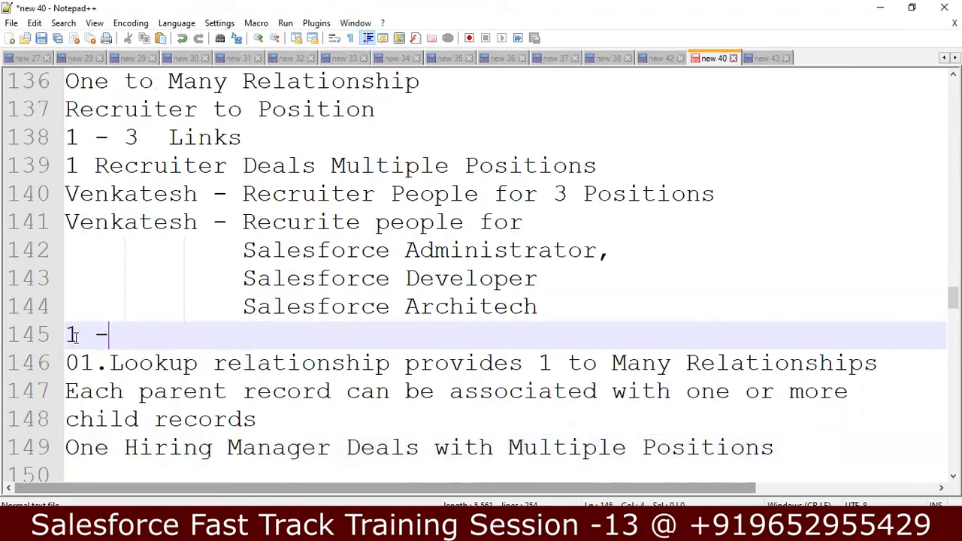
text(E)
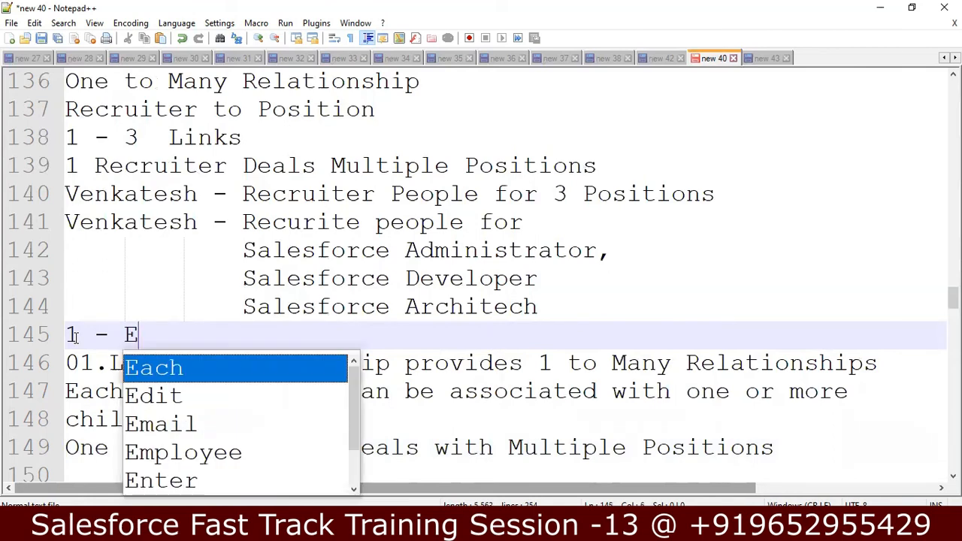
key(BackSpace)
text(3 p)
key(Escape)
key(BackSpace)
text(Positions)
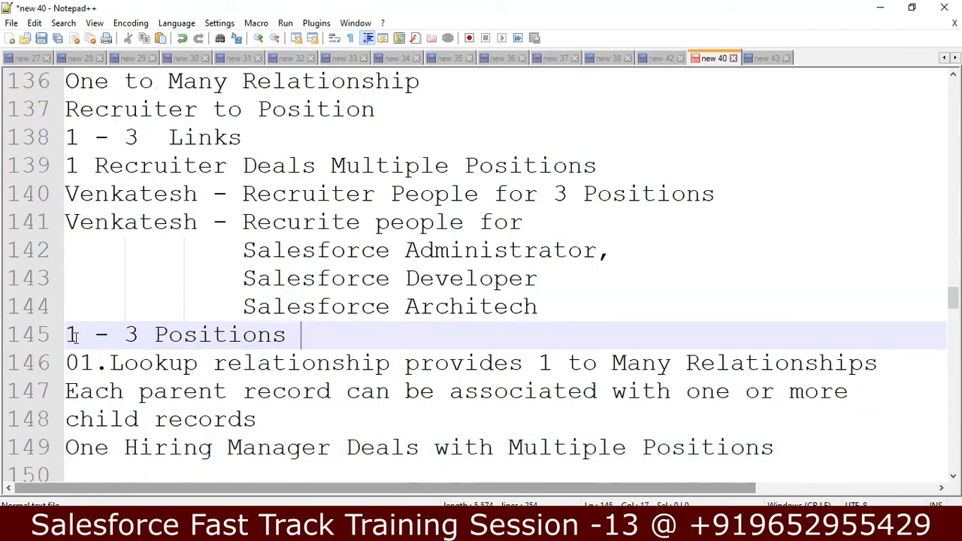
Add the line "1 - Manay Relationship" under "1 - 3 Positions", followed by a blank line
key(Return)
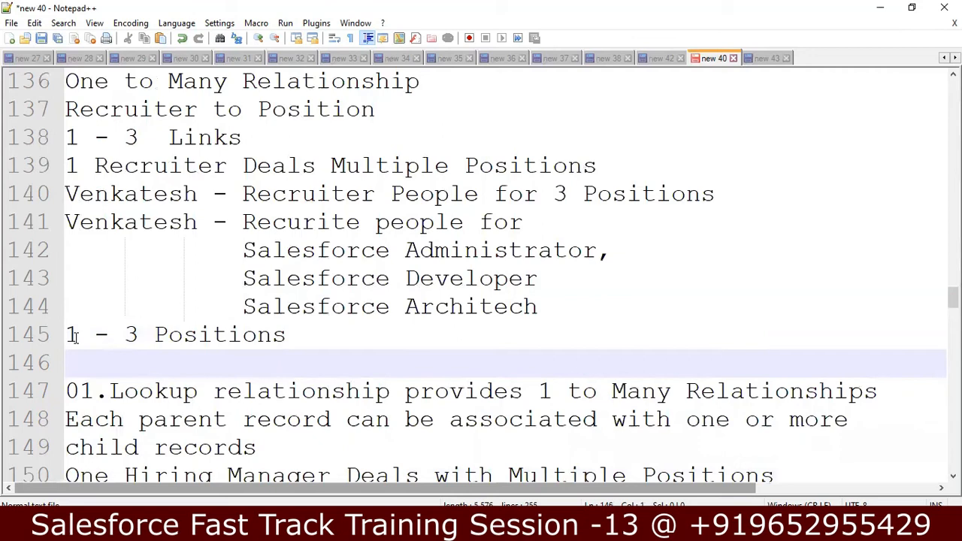
text(1 0)
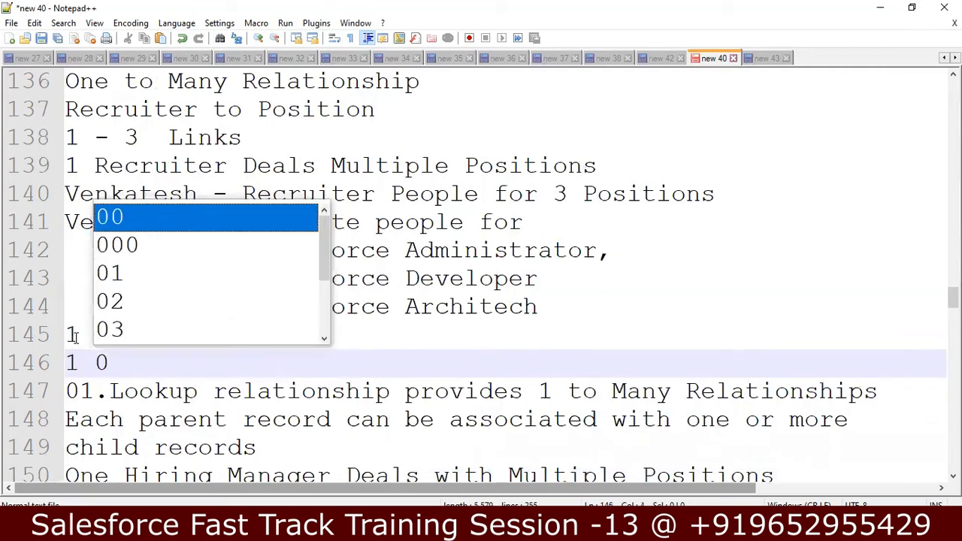
key(BackSpace)
text(- M)
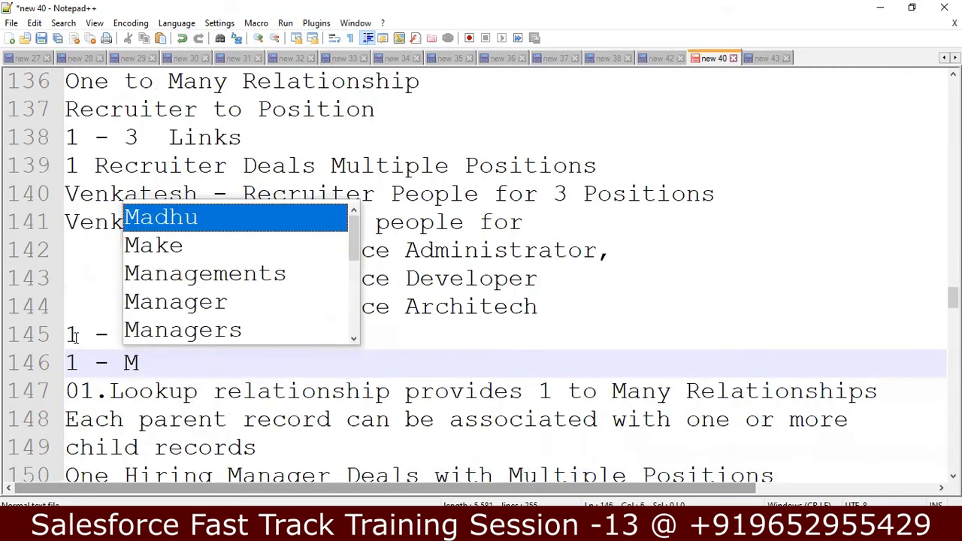
text(anay Relations)
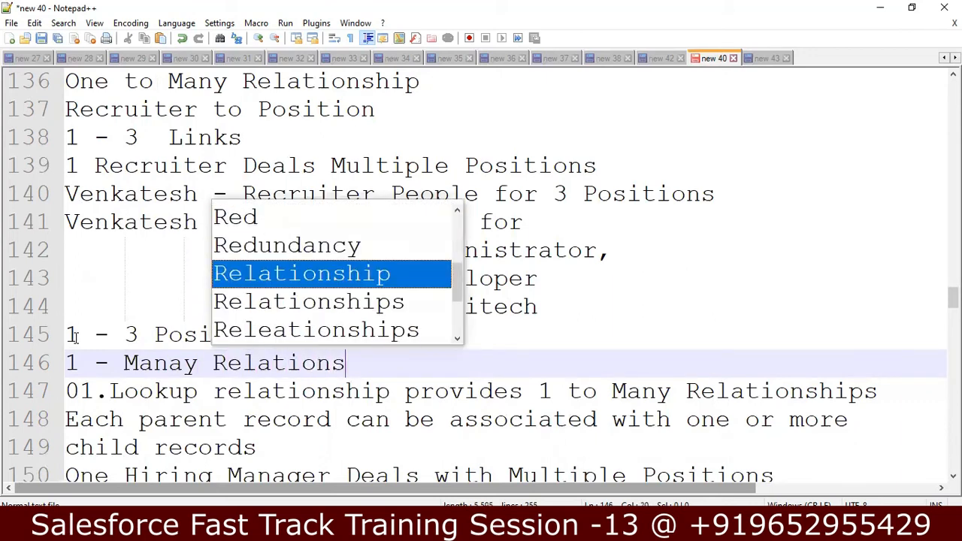
text(hip)
key(Return)
Replace Hiring Manager with Recruiter in the line "One Hiring Manager Deals with Multiple Positions"
key(Down)
key(Down)
key(Down)
key(Down)
key(Down)
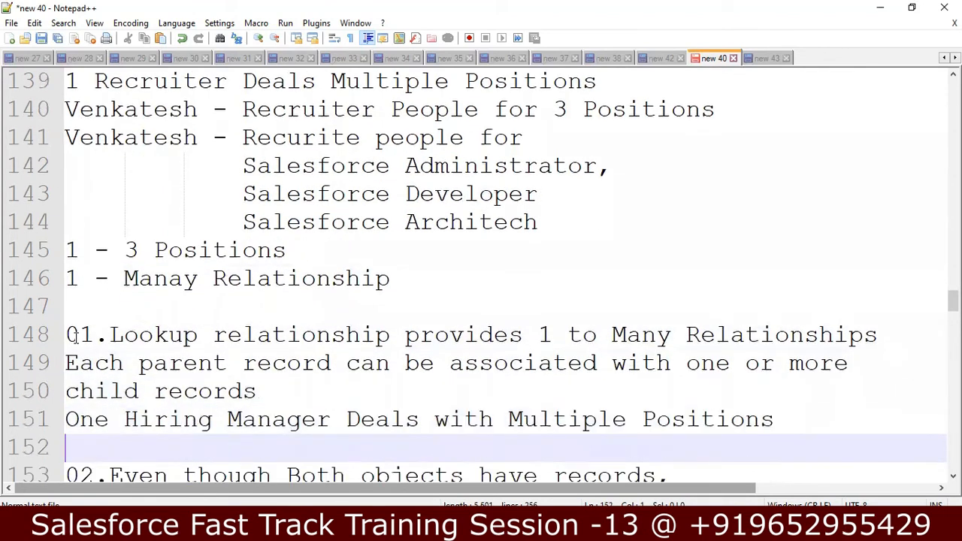
key(Up)
key(Right)
key(Right)
key(Right)
key(Right)
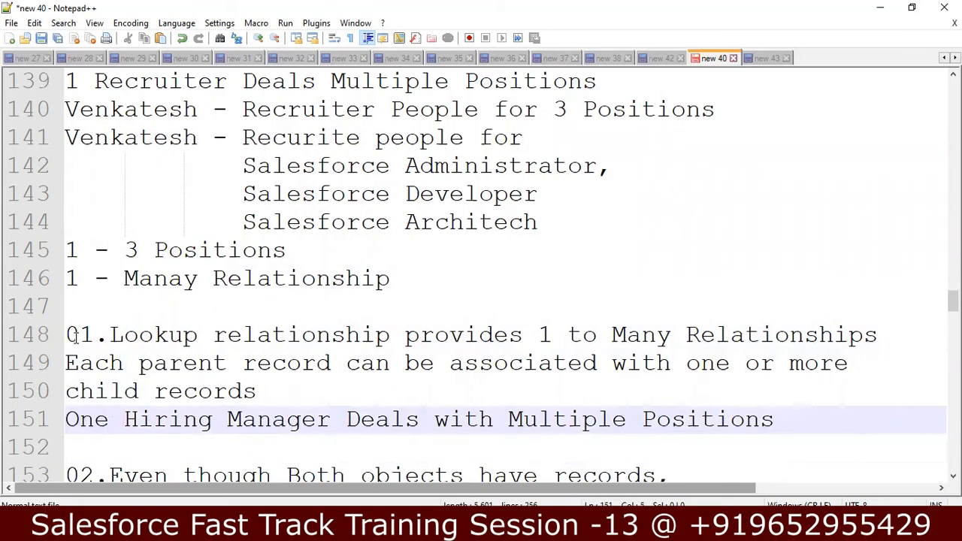
key(shift+Right)
key(shift+Right)
key(shift+Right)
key(shift+Right)
key(shift+Right)
key(shift+Right)
key(shift+Right)
key(shift+Right)
key(shift+Right)
key(shift+Right)
key(shift+Right)
key(shift+Right)
key(shift+Right)
key(shift+Right)
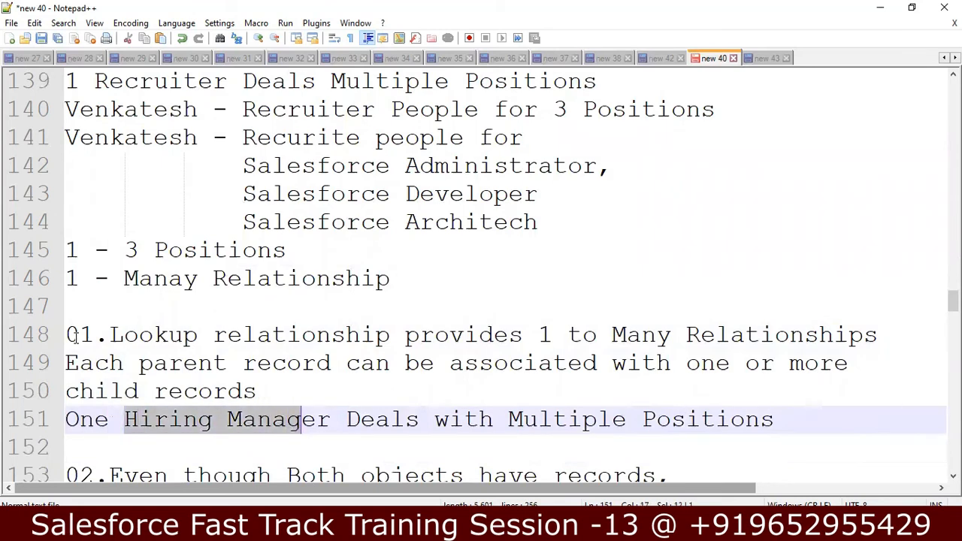
text(Recurite)
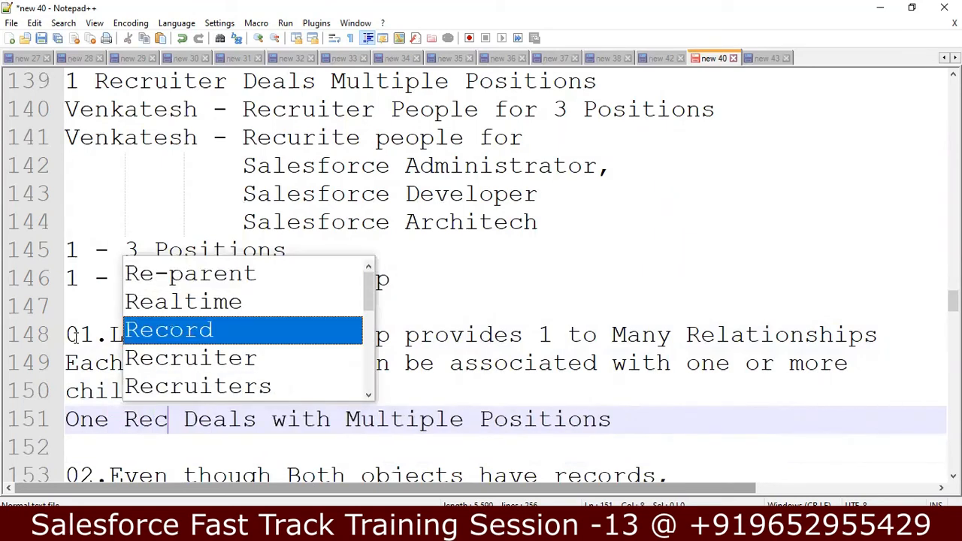
key(BackSpace)
key(BackSpace)
key(BackSpace)
key(BackSpace)
key(BackSpace)
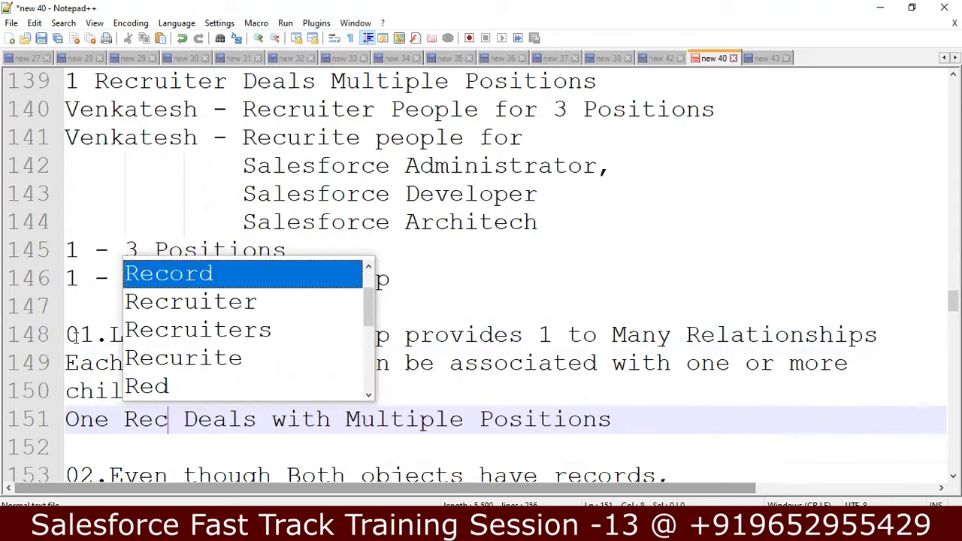
text(ruiter)
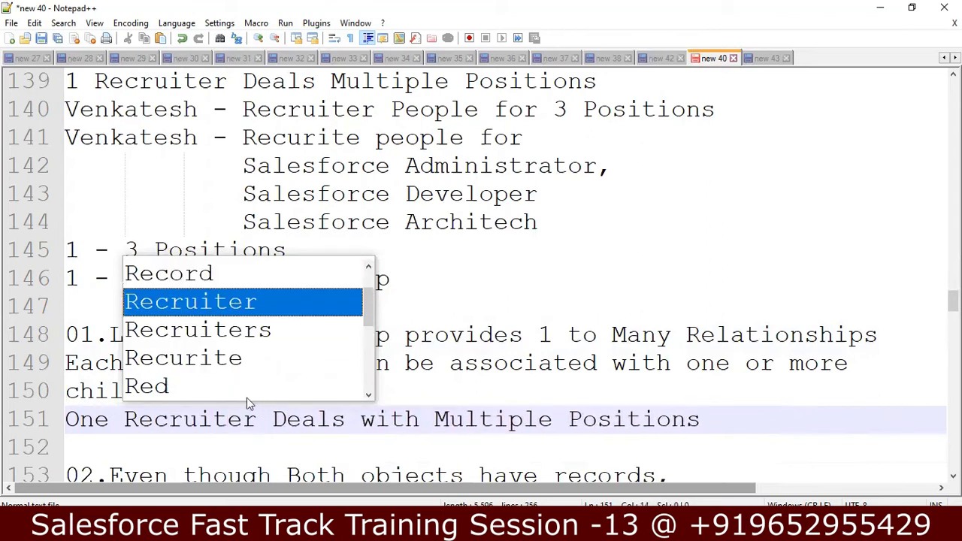
click(294, 428)
key(Down)
key(Down)
key(Down)
key(Down)
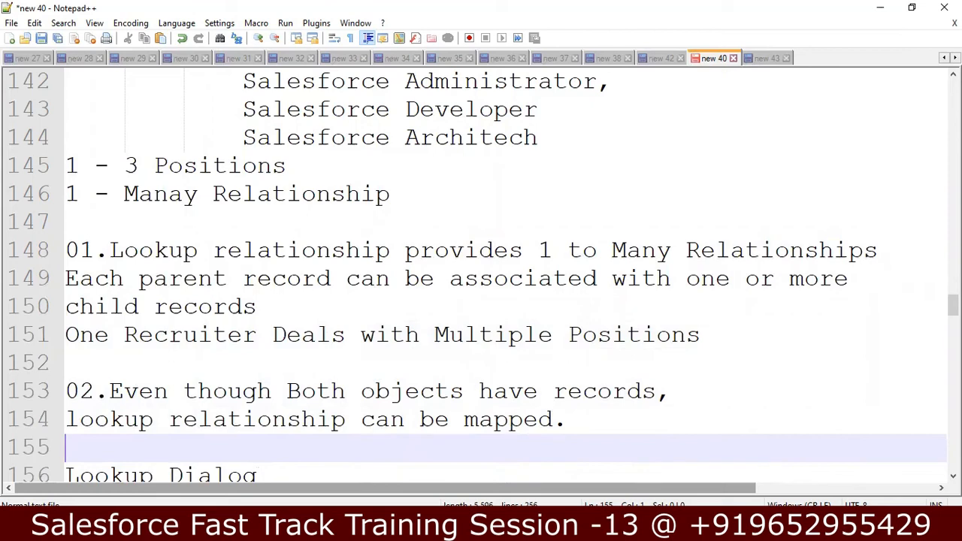
Switch to Salesforce, change to the Service app, and view the recent Positions and Recruiters records
key(alt+Tab)
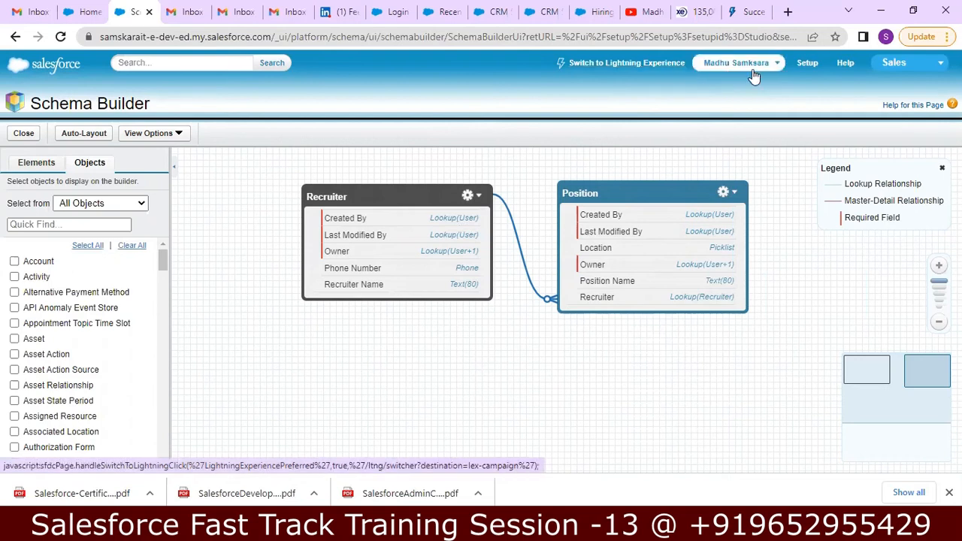
click(892, 69)
click(872, 91)
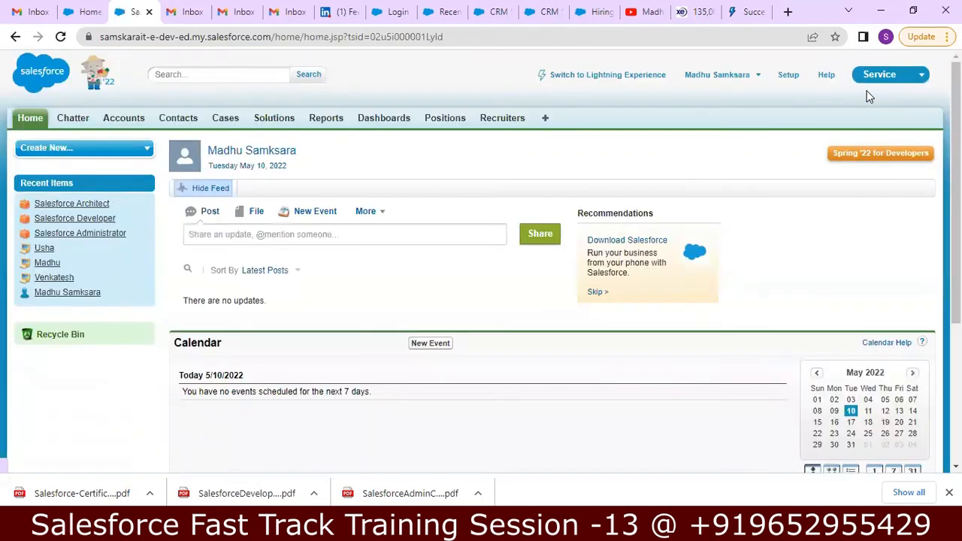
click(456, 123)
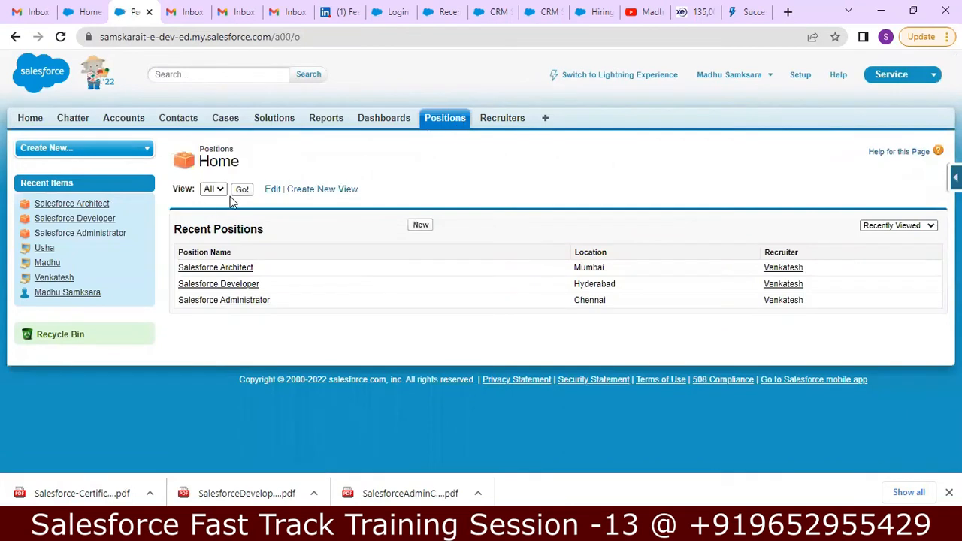
click(483, 122)
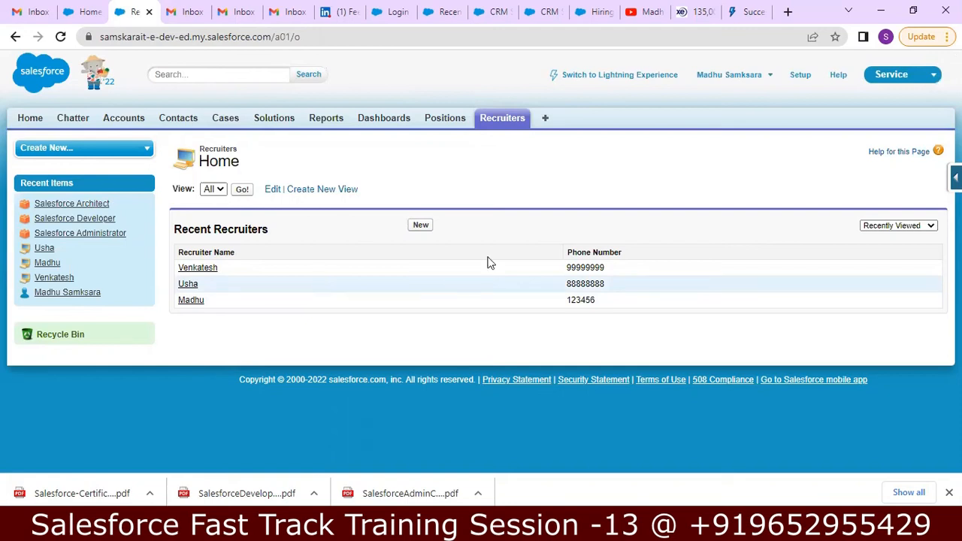
Open the column settings for the Recruiters list and look through the available fields
click(955, 177)
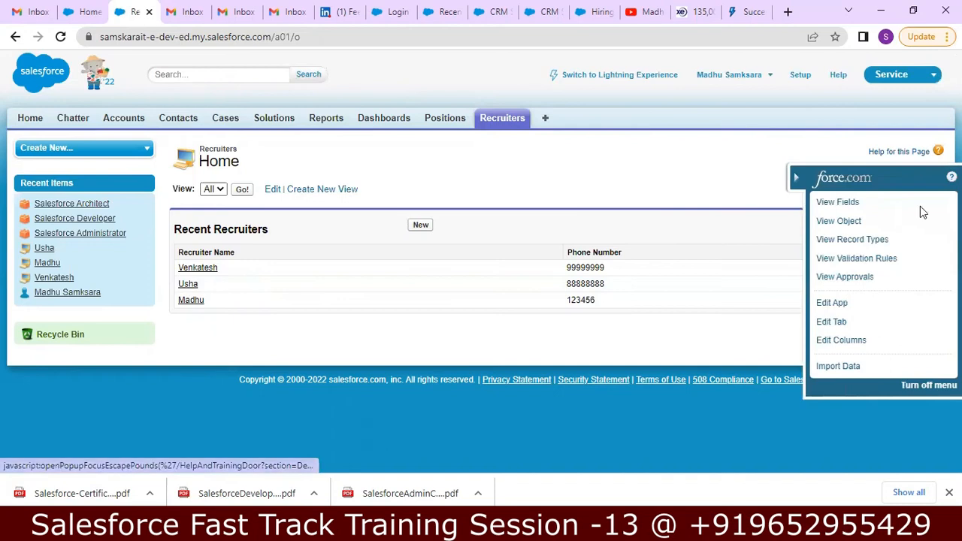
click(839, 341)
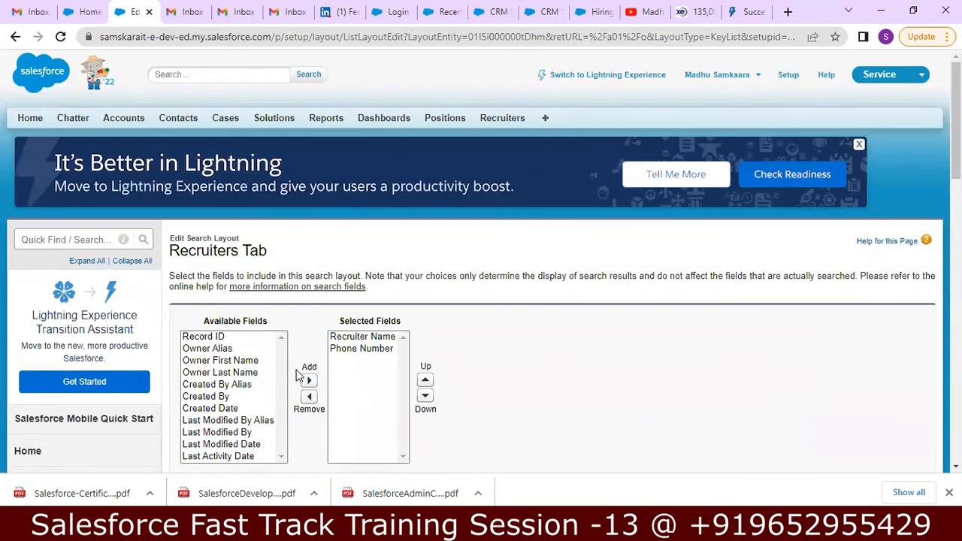
click(265, 437)
key(Down)
key(Down)
key(Down)
key(Up)
key(Up)
key(Up)
key(Up)
key(Up)
key(Up)
key(Up)
key(Up)
key(Up)
key(Up)
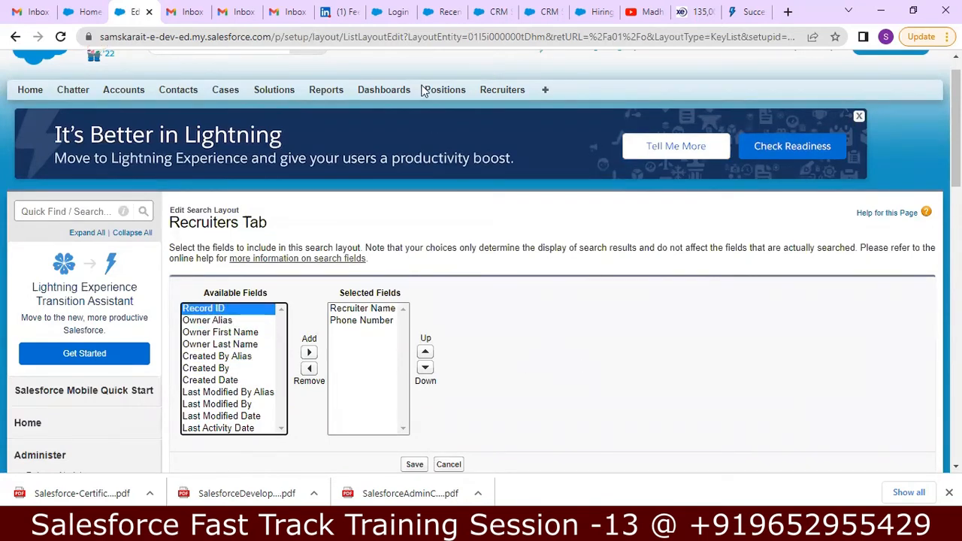
Compare the columns shown for recent Positions and recent Recruiters, and return to the notes in Notepad++
click(446, 90)
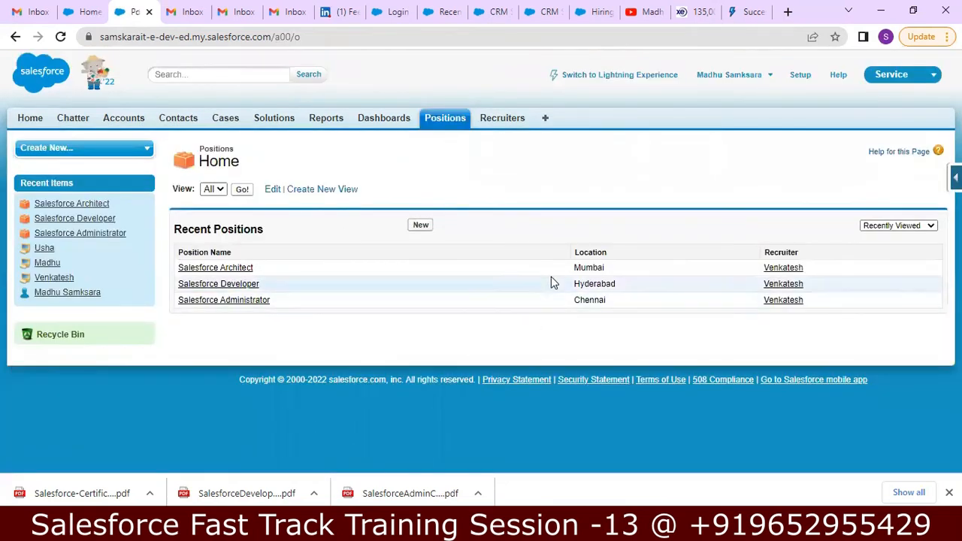
click(509, 123)
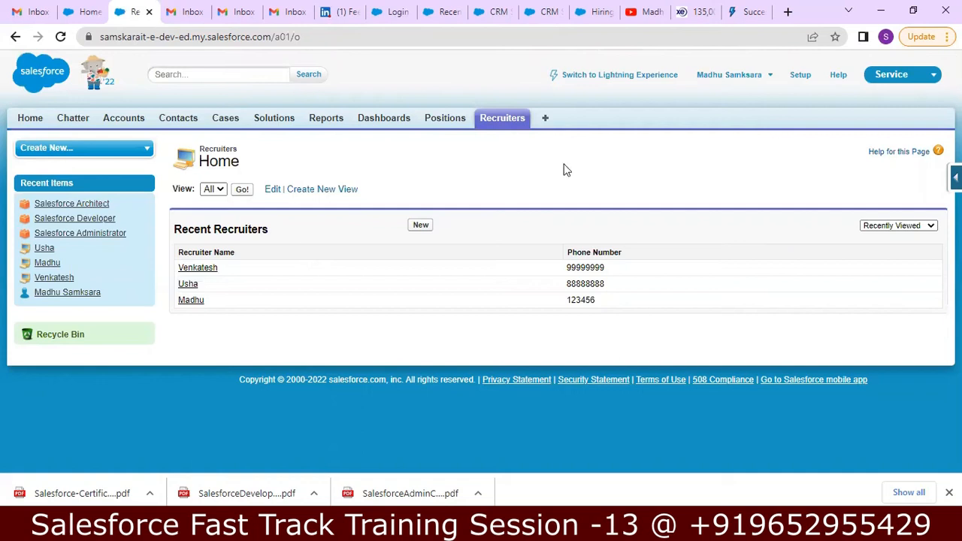
click(884, 7)
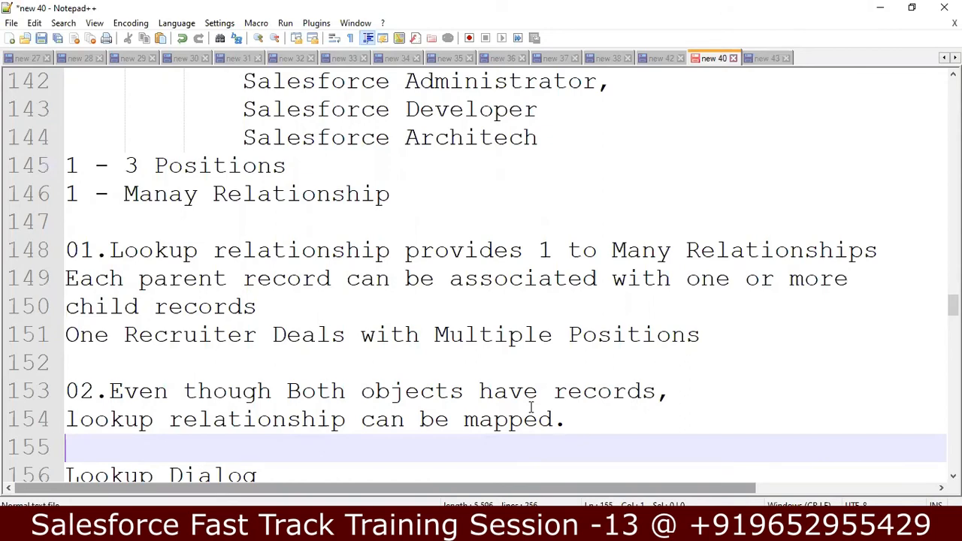
Replace "Field Hiring Manager" with "Recruiter" in the line "Create New record in Position Object" under Lookup Dialog
key(Down)
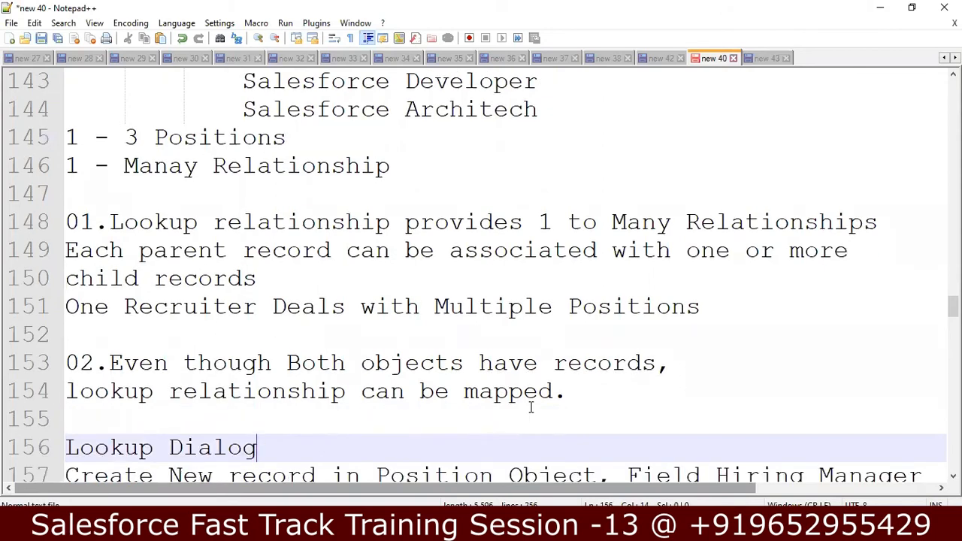
key(Down)
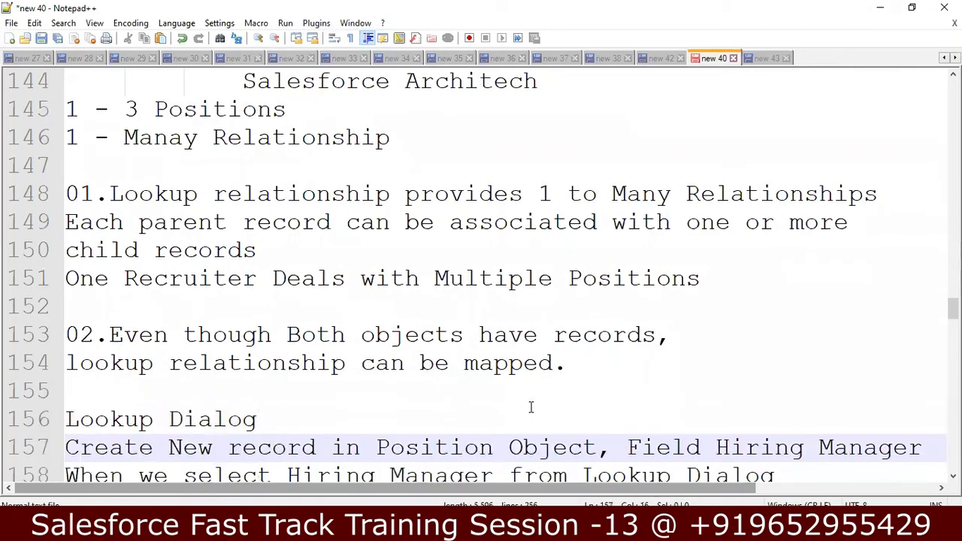
key(Down)
key(Down)
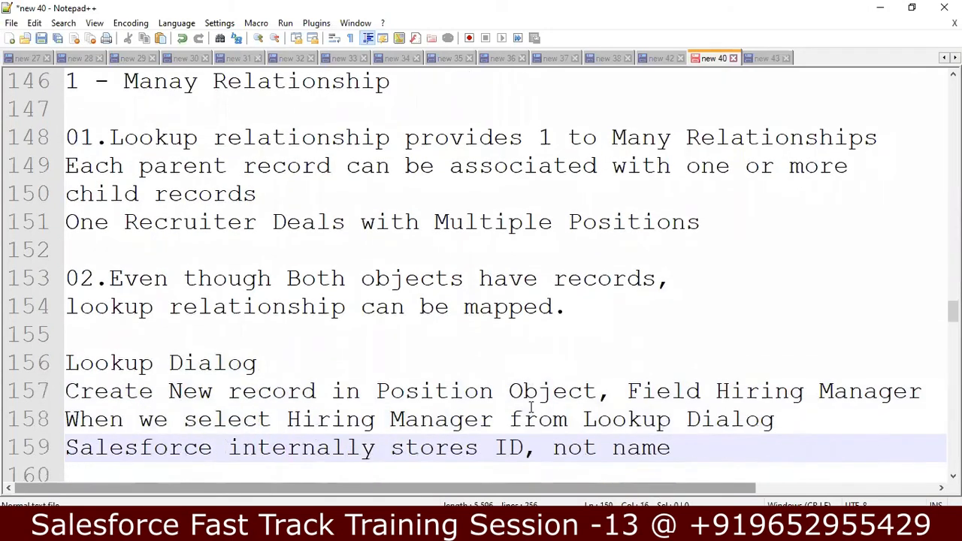
key(Down)
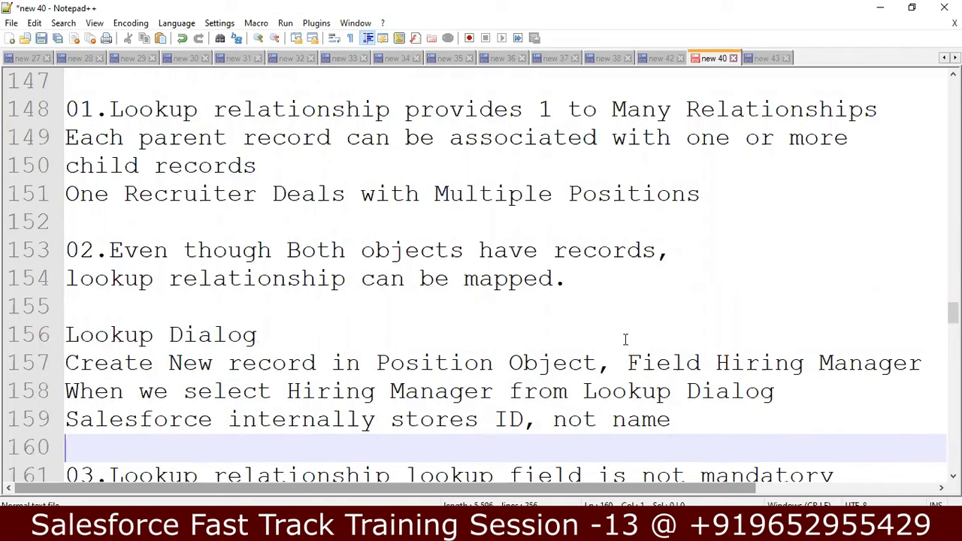
click(628, 362)
key(shift+Right)
key(shift+Right)
key(shift+Right)
key(shift+Right)
key(shift+Right)
key(shift+Right)
key(shift+Right)
key(shift+Right)
key(shift+Right)
key(shift+Right)
key(shift+Right)
key(shift+Right)
key(shift+Right)
key(shift+Right)
key(shift+Right)
key(shift+Right)
key(shift+Right)
key(shift+Right)
key(shift+Right)
key(shift+Right)
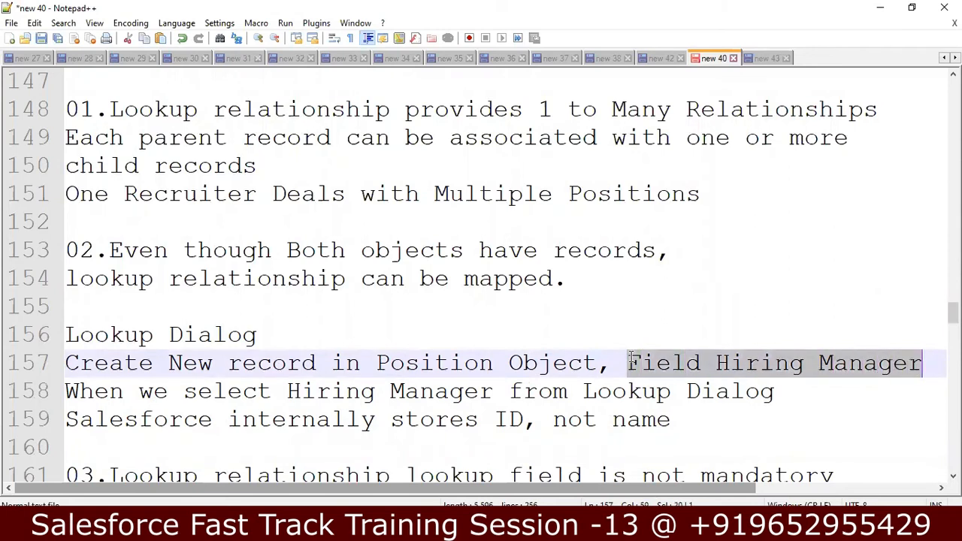
text(Recuri)
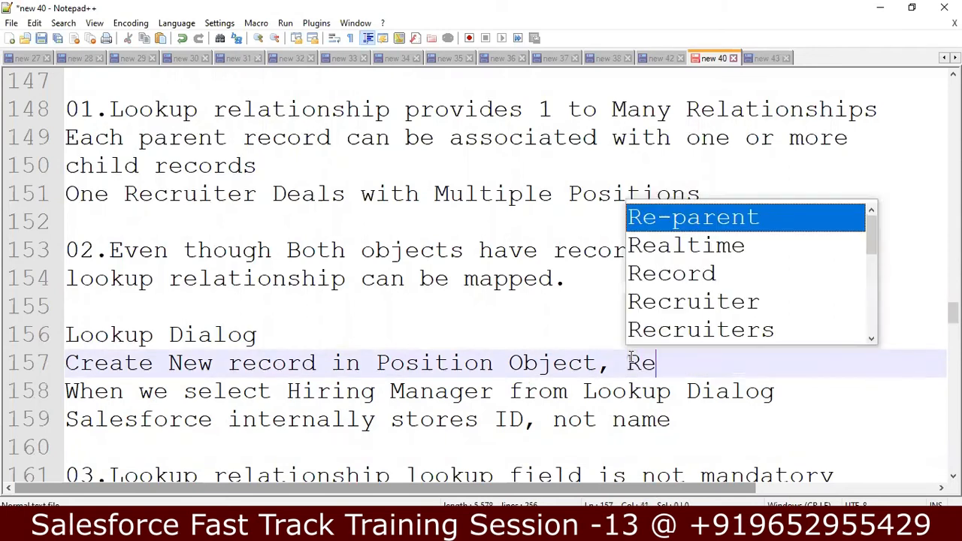
key(BackSpace)
key(BackSpace)
key(BackSpace)
text(u)
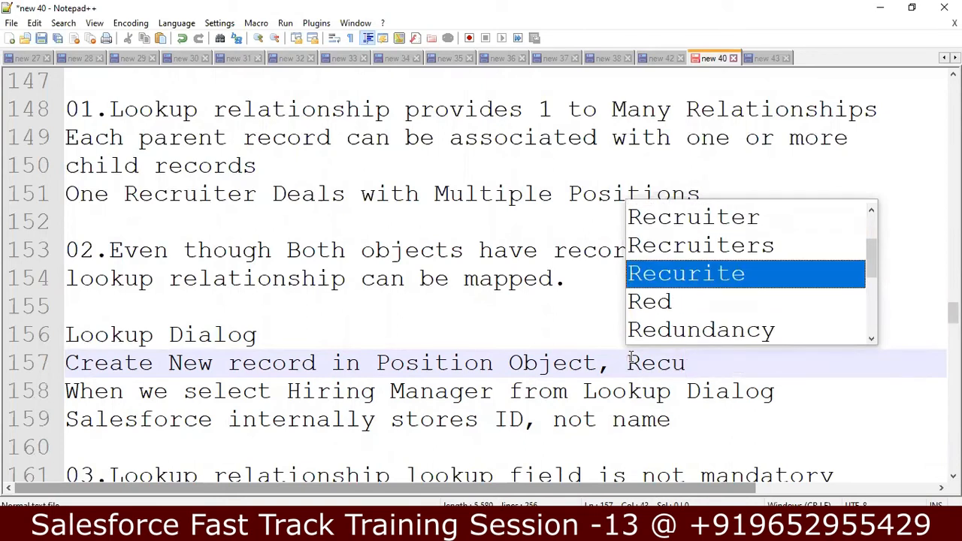
key(BackSpace)
text(ruiter)
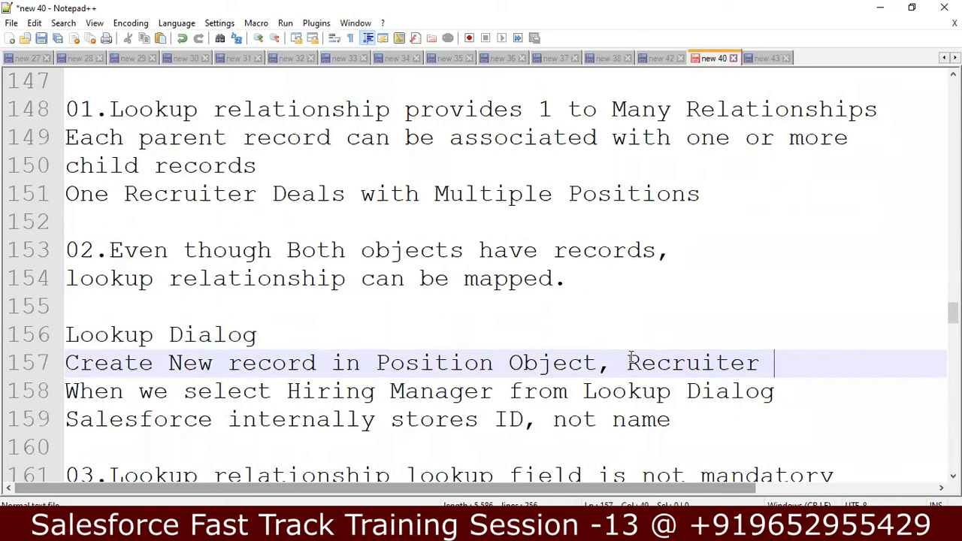
Replace "Hiring Manager" with "Recruiter" in the line "When we select Hiring Manager from Lookup Dialog"
click(495, 396)
key(BackSpace)
key(BackSpace)
key(BackSpace)
key(BackSpace)
key(BackSpace)
key(BackSpace)
key(BackSpace)
key(BackSpace)
key(BackSpace)
key(BackSpace)
key(BackSpace)
key(BackSpace)
key(BackSpace)
key(BackSpace)
text(Recu)
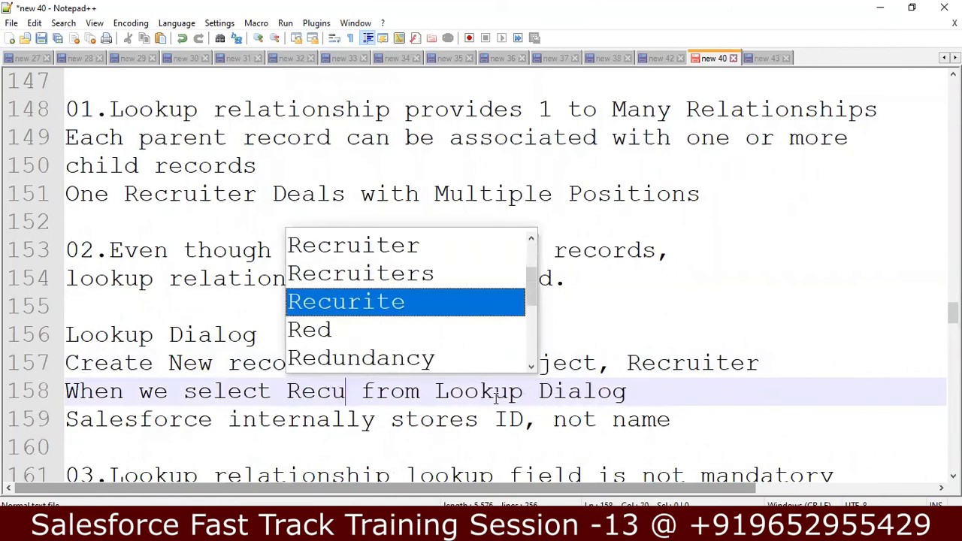
key(BackSpace)
text(ruiter)
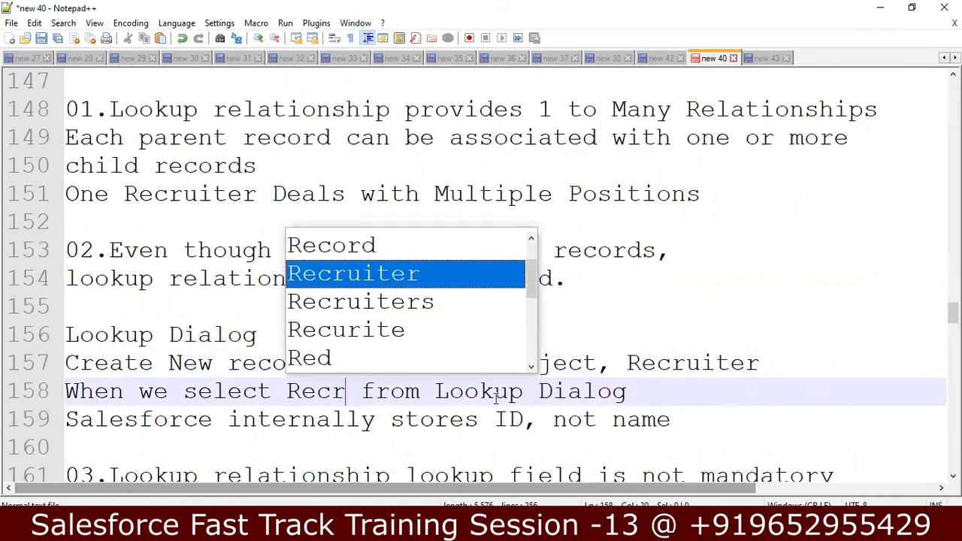
click(768, 403)
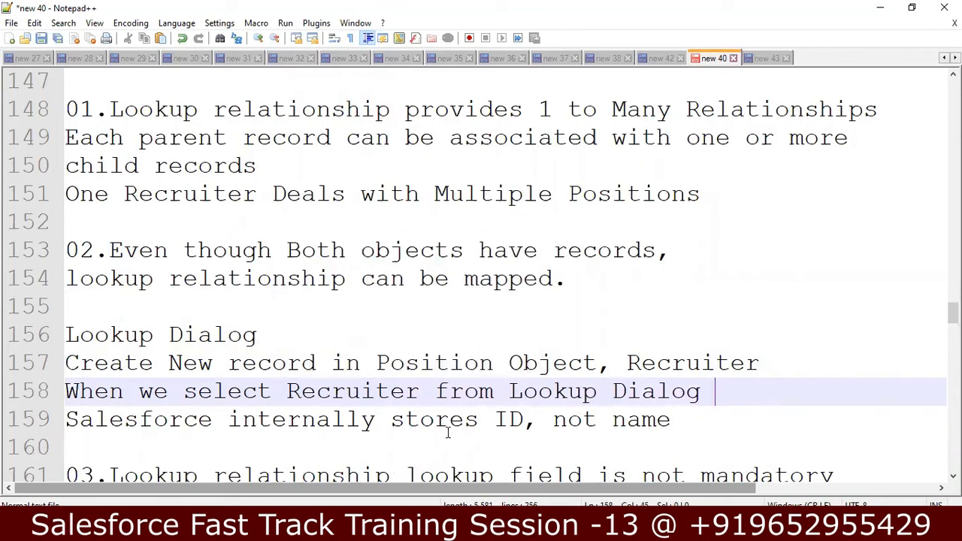
Add a "Recruiters" heading directly below the line "Salesforce internally stores ID, not name"
drag(537, 422, 494, 422)
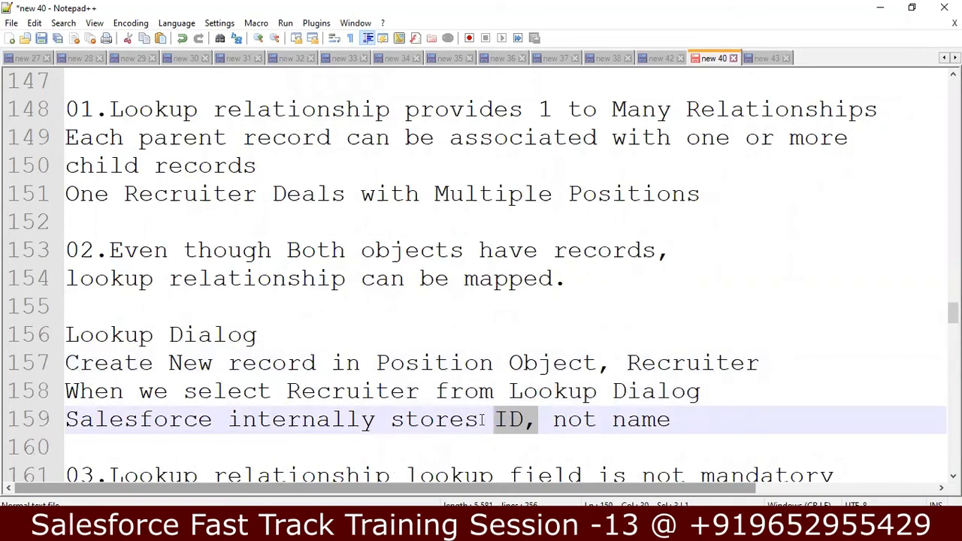
click(698, 419)
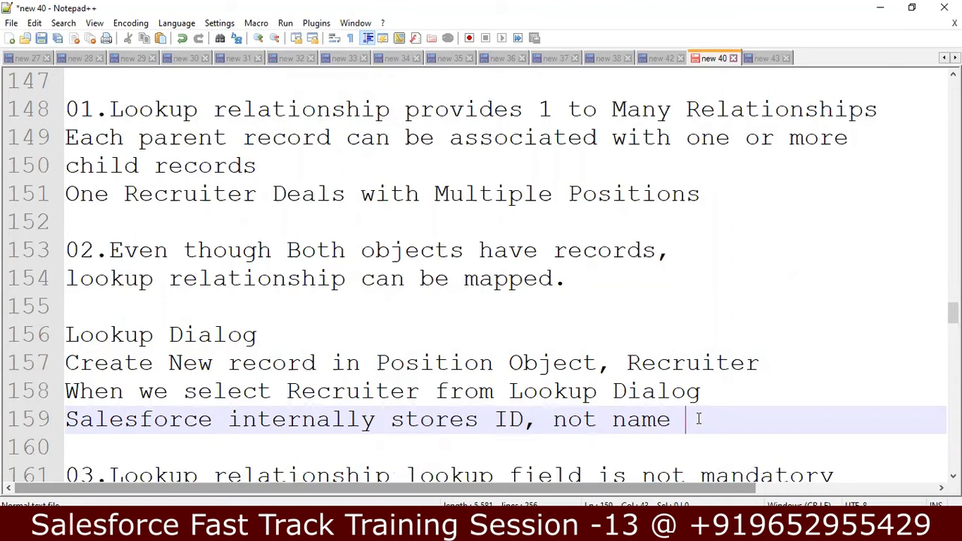
key(Return)
key(Return)
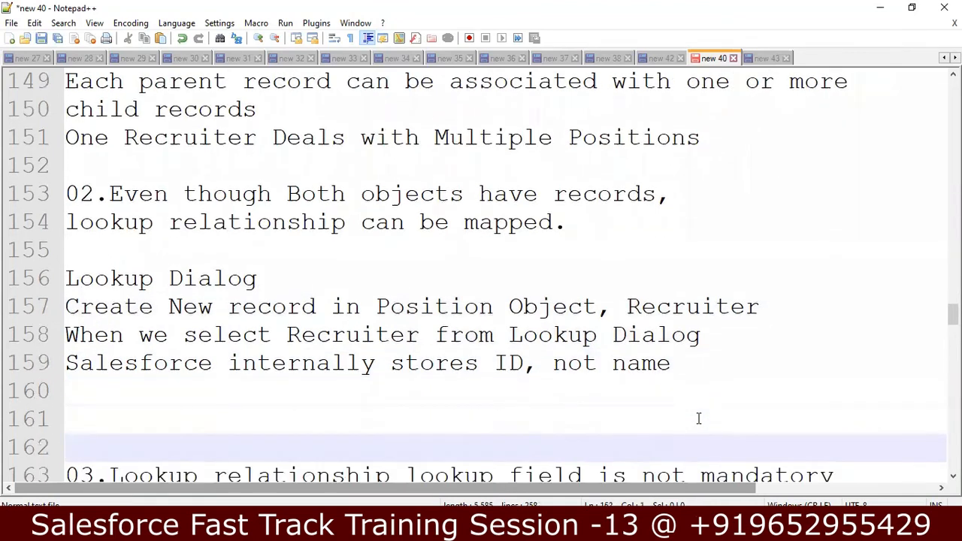
key(Up)
text(Rec)
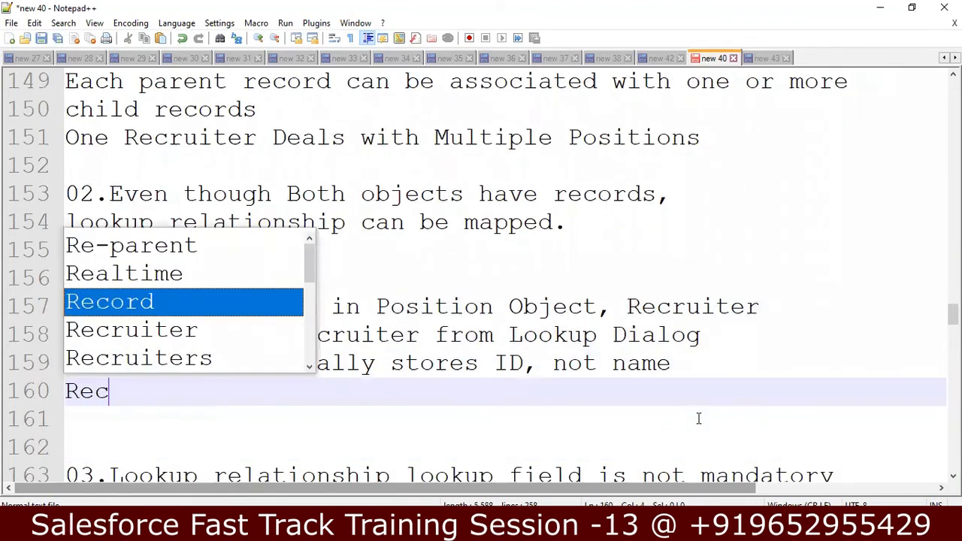
text(ruiter)
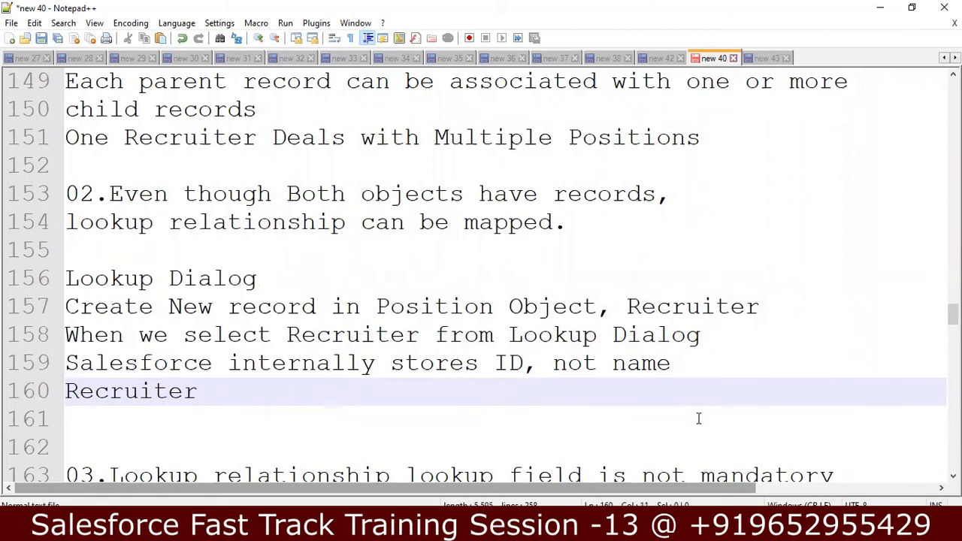
key(Return)
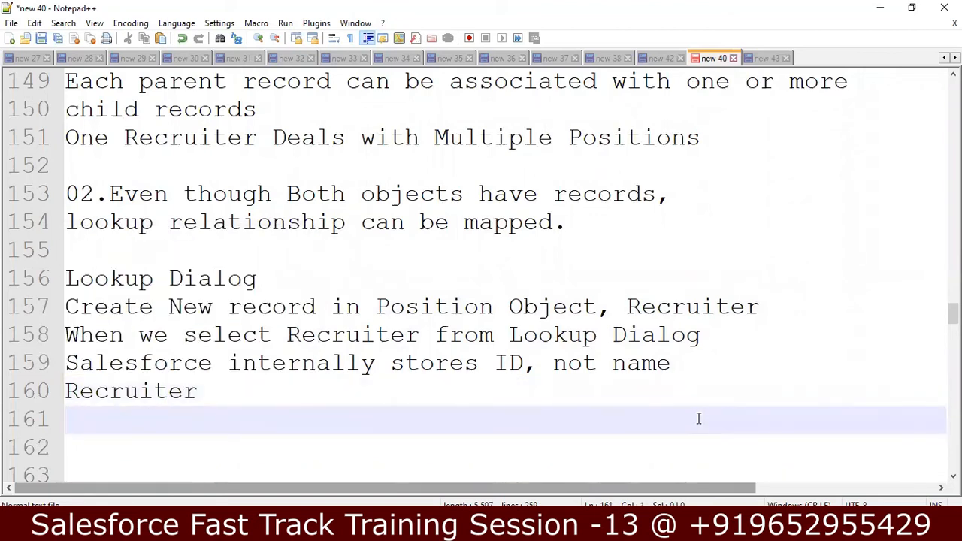
key(BackSpace)
key(BackSpace)
text(s)
key(Return)
key(BackSpace)
key(BackSpace)
text(s)
key(Return)
List the three recruiters' first names on separate lines under the Recruiters heading, and repeat the last name on a fourth line
text(Usha)
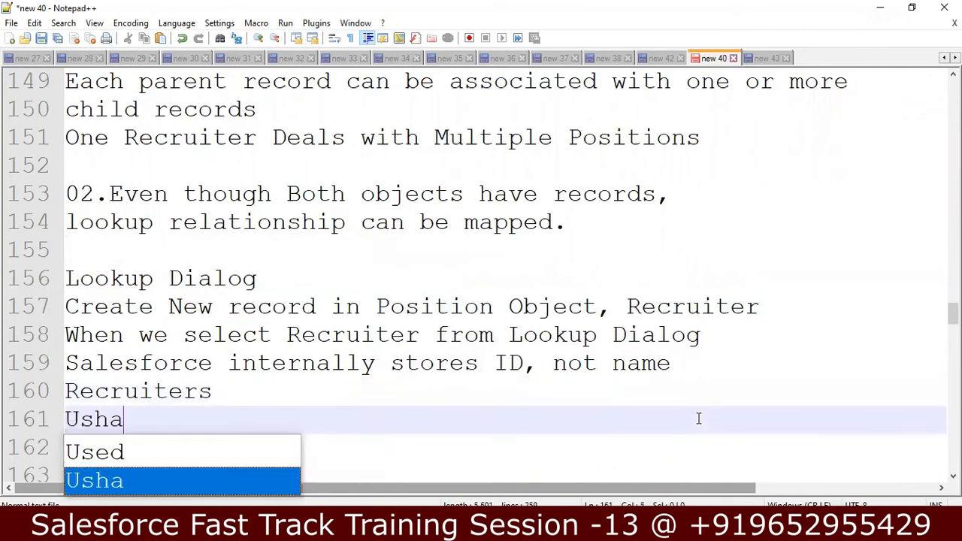
key(Return)
key(Return)
text(Madhu)
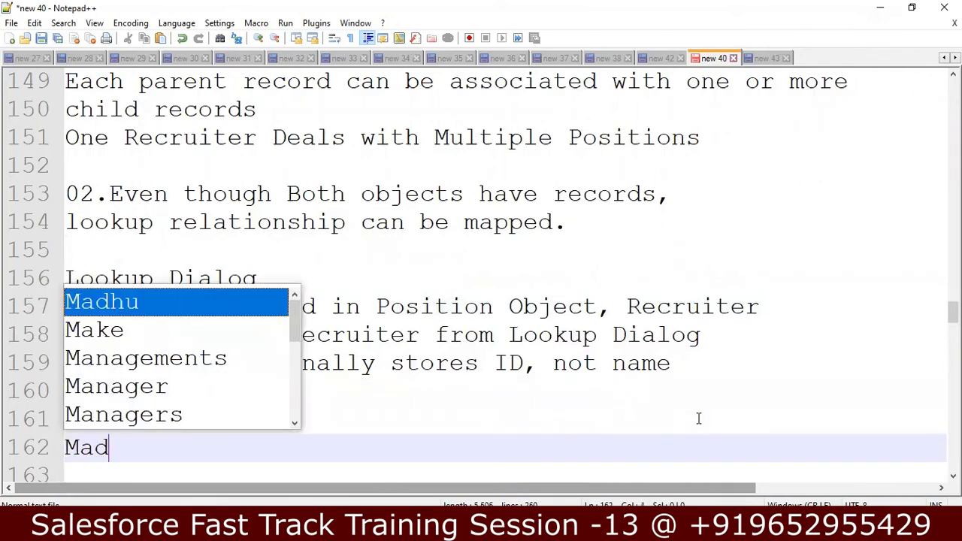
key(Return)
text(Venkatesh)
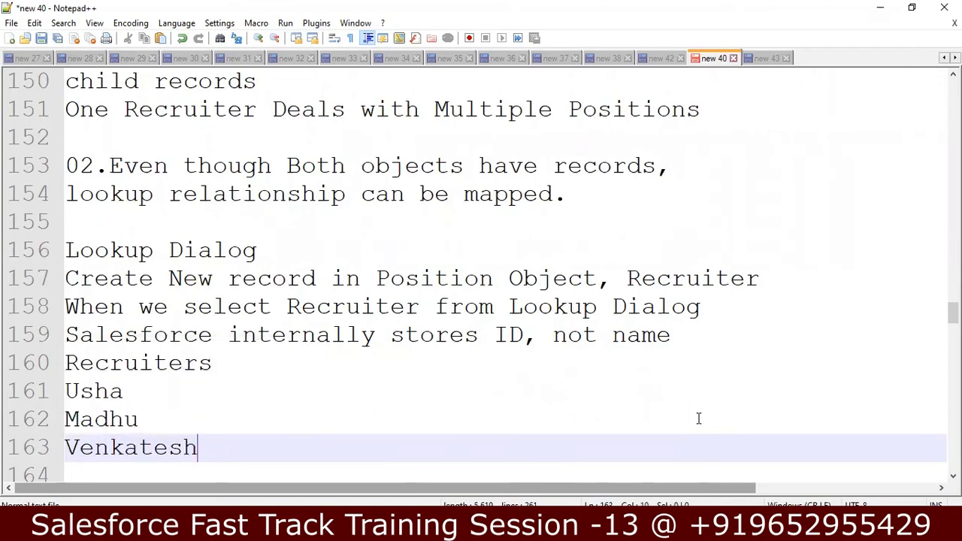
key(Return)
text(Venkatesh)
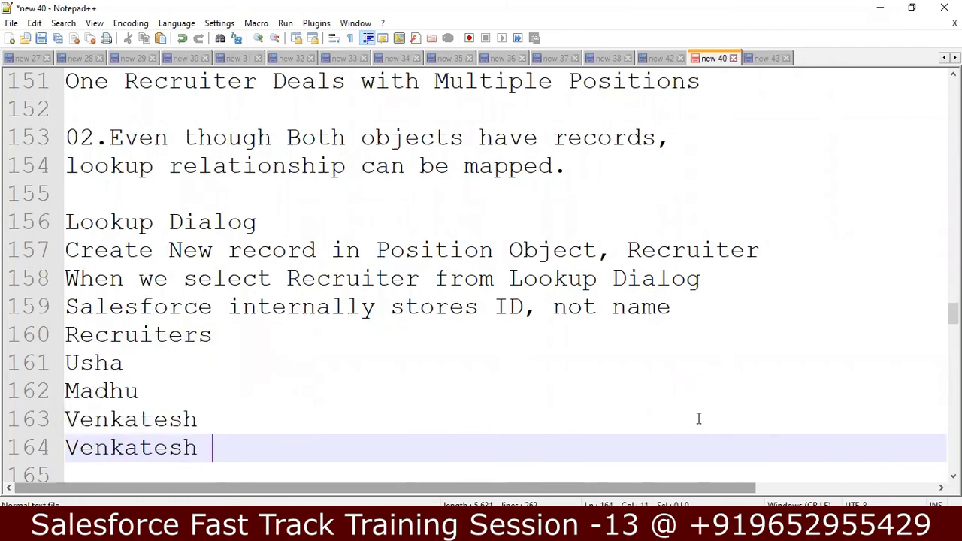
Select the two lines with the identical recruiter name at the end of the Recruiters list
key(Up)
key(Up)
key(Up)
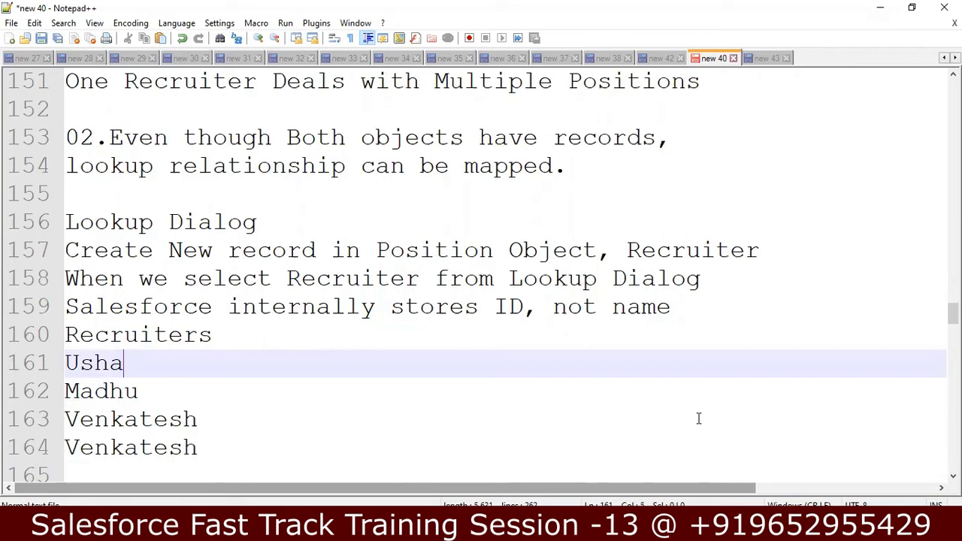
key(Down)
key(Down)
key(Down)
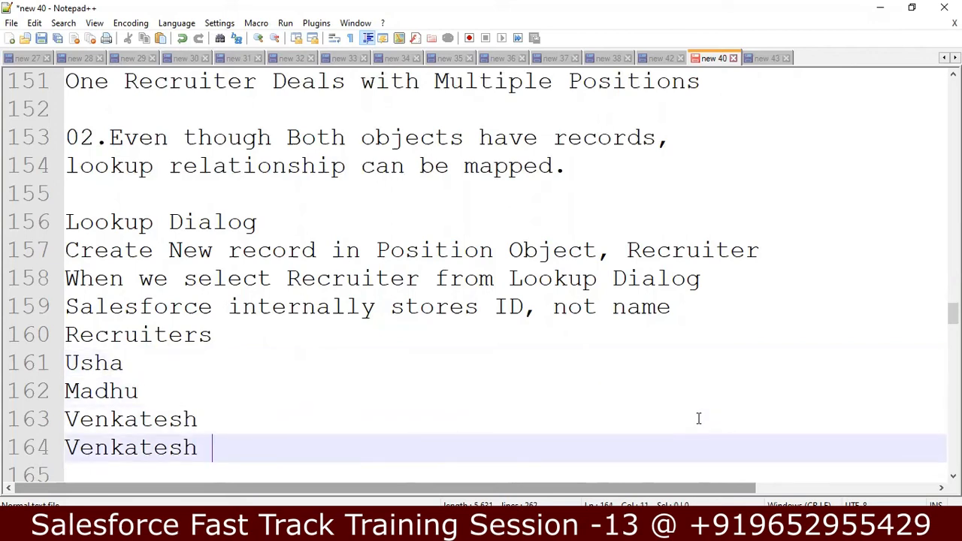
key(shift+Up)
key(shift+Up)
key(shift+Down)
key(shift+Home)
key(shift+Left)
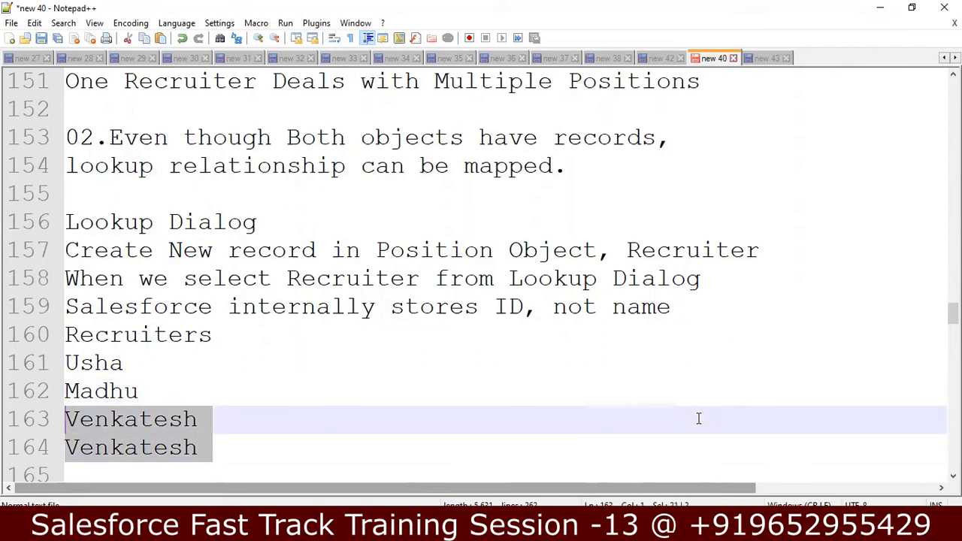
key(Up)
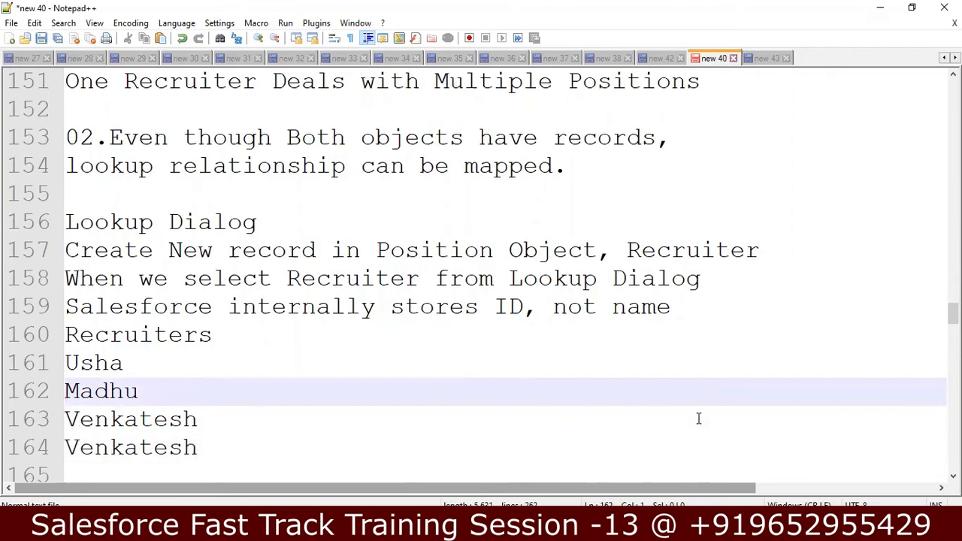
key(Up)
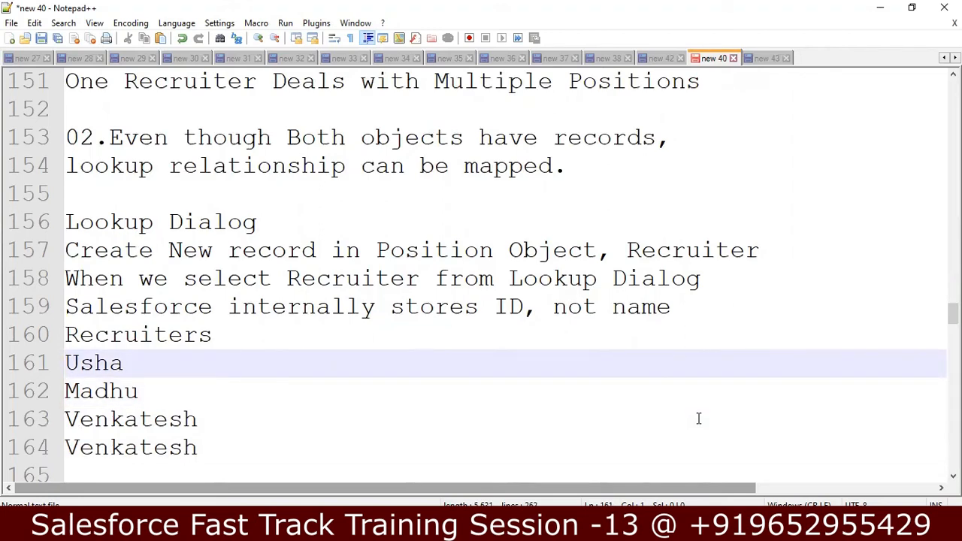
key(Down)
key(Up)
key(Down)
key(Up)
Append "- SA,SD,SA" after the name on the third line of the Recruiters list
click(326, 429)
text(-)
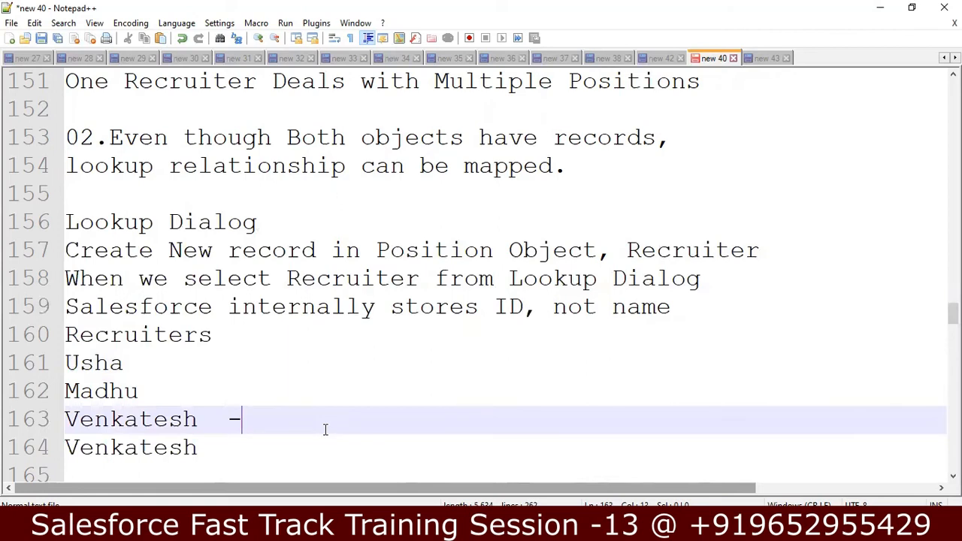
text( SAM)
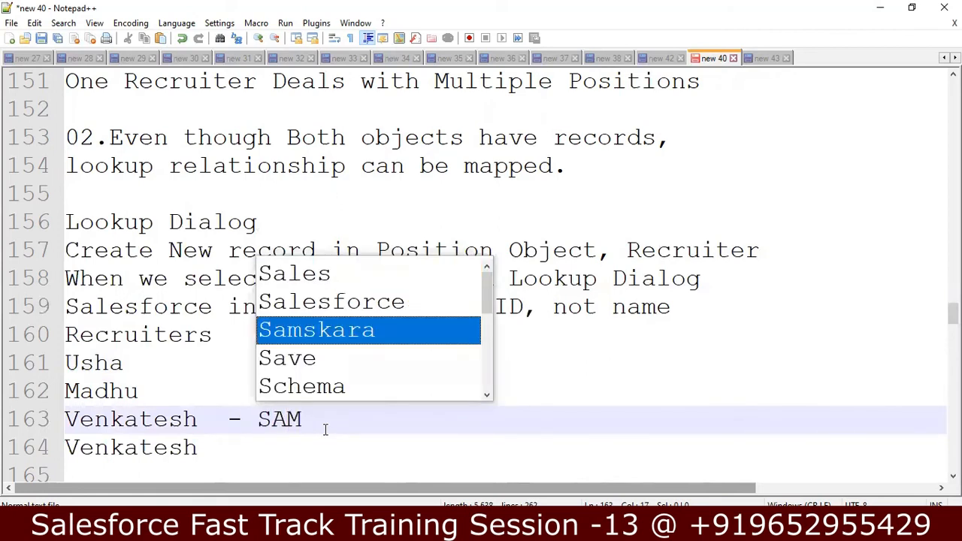
key(BackSpace)
text(,SA)
key(BackSpace)
text(D,)
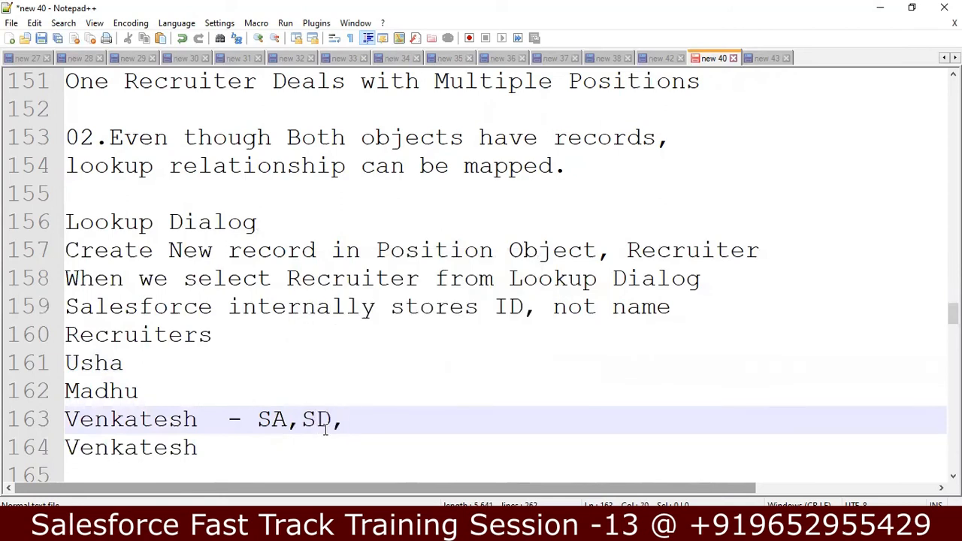
text(SA)
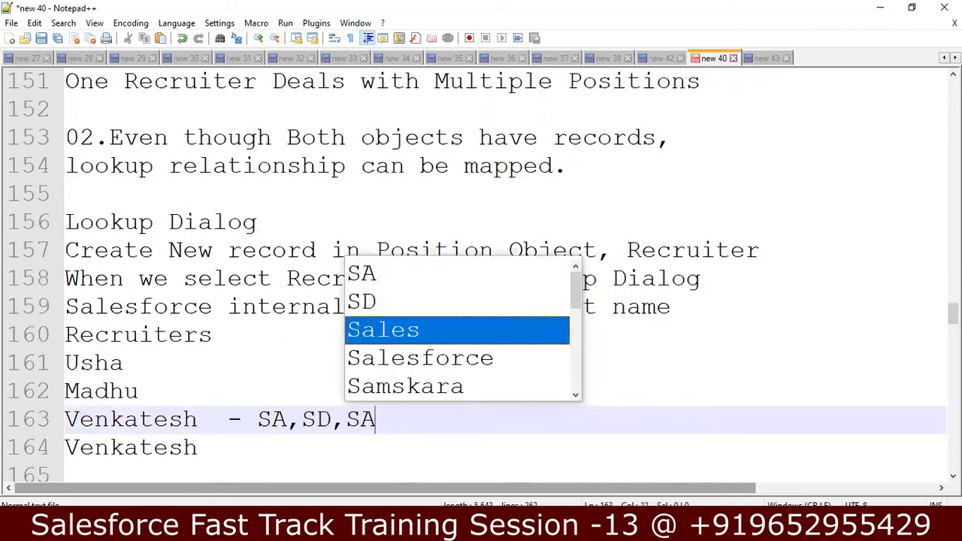
key(Escape)
Switch to Salesforce in Chrome, open the recruiter assigned to the Salesforce Architect position, and highlight the record ID in the URL
key(alt+Tab)
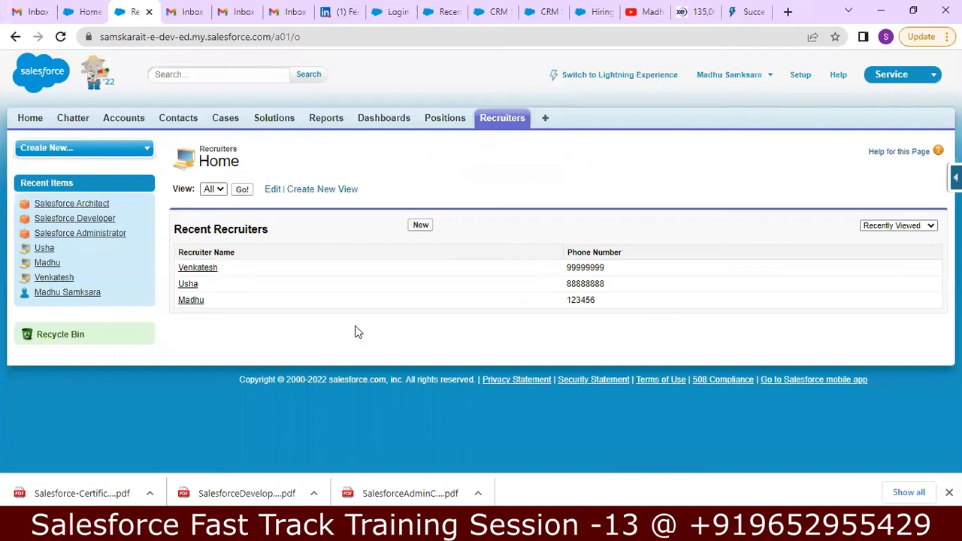
click(452, 121)
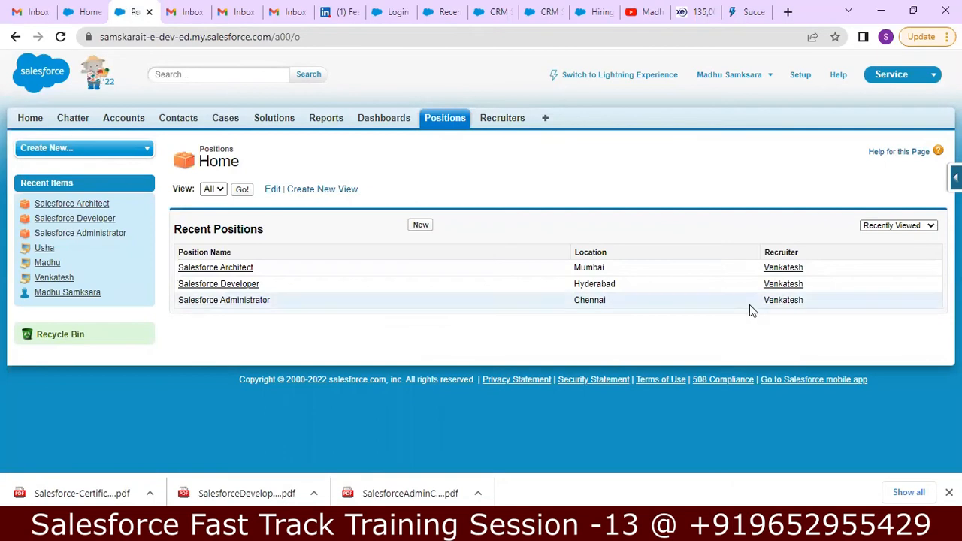
click(771, 272)
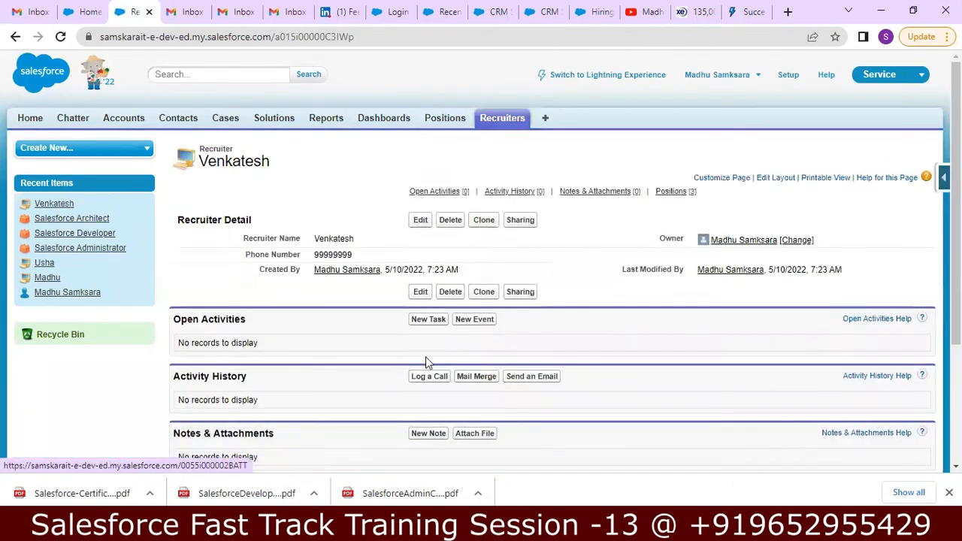
click(359, 39)
click(360, 39)
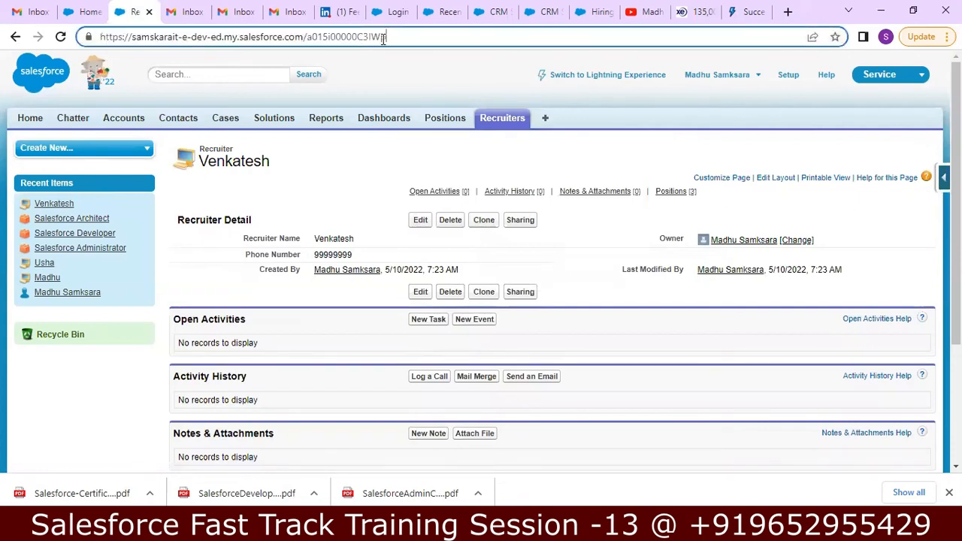
drag(385, 37, 307, 39)
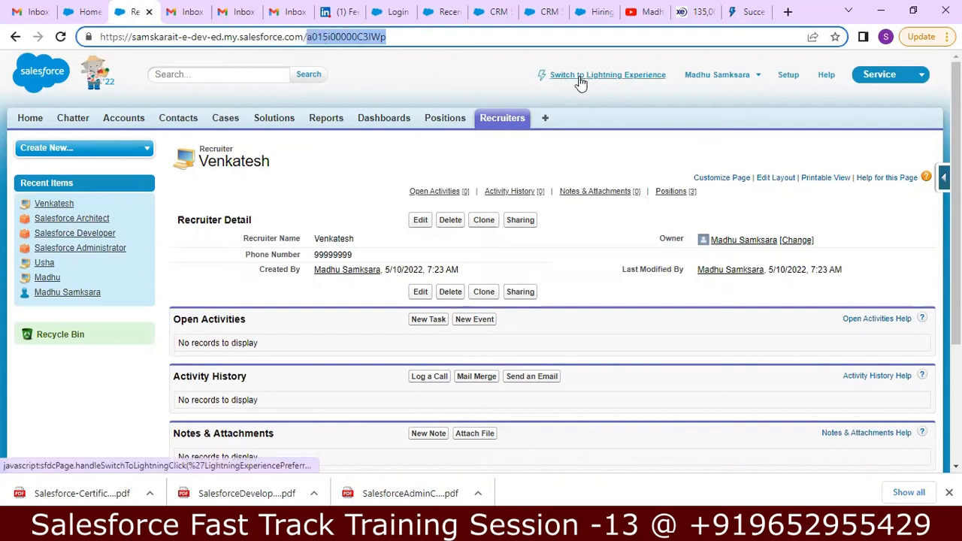
Examine the Positions related list on the open recruiter's detail page
scroll(552, 301, down, 3)
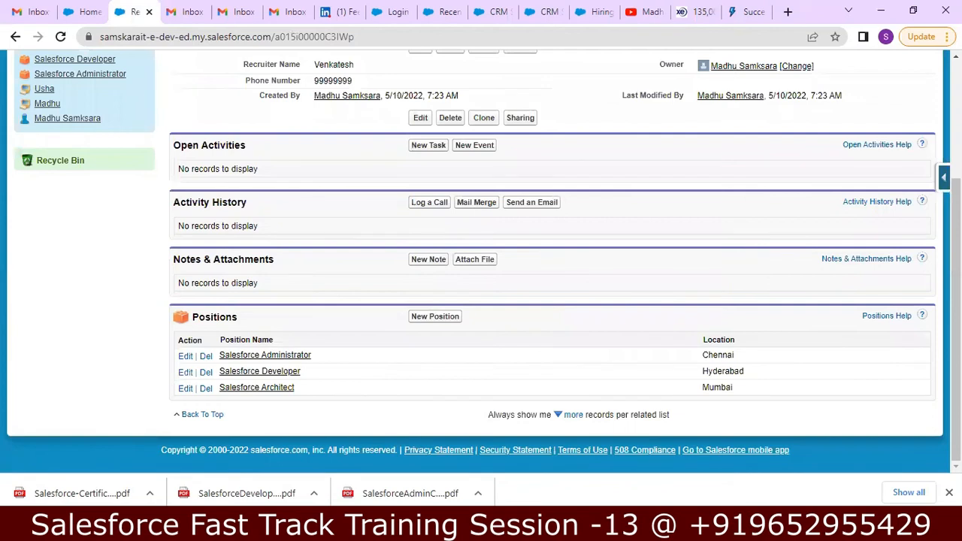
drag(939, 407, 948, 460)
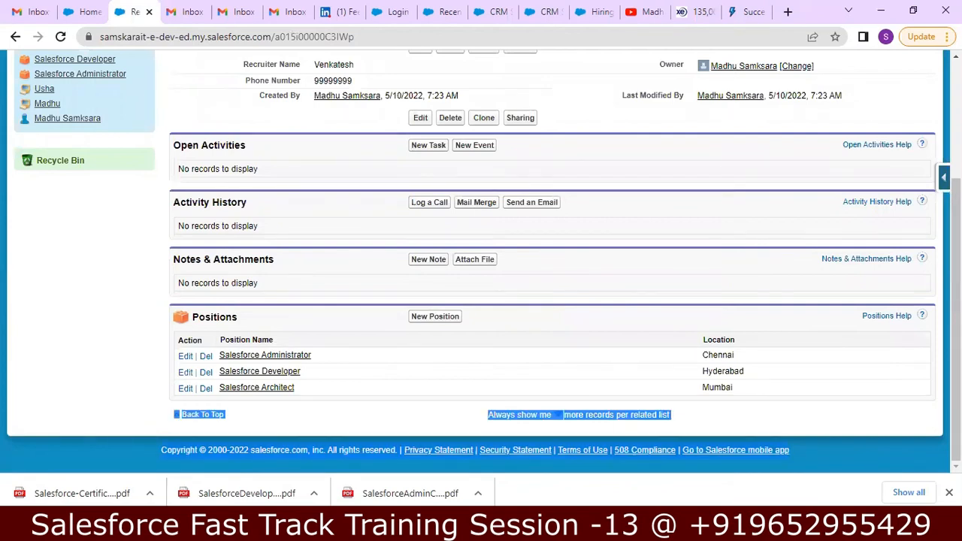
scroll(552, 301, up, 3)
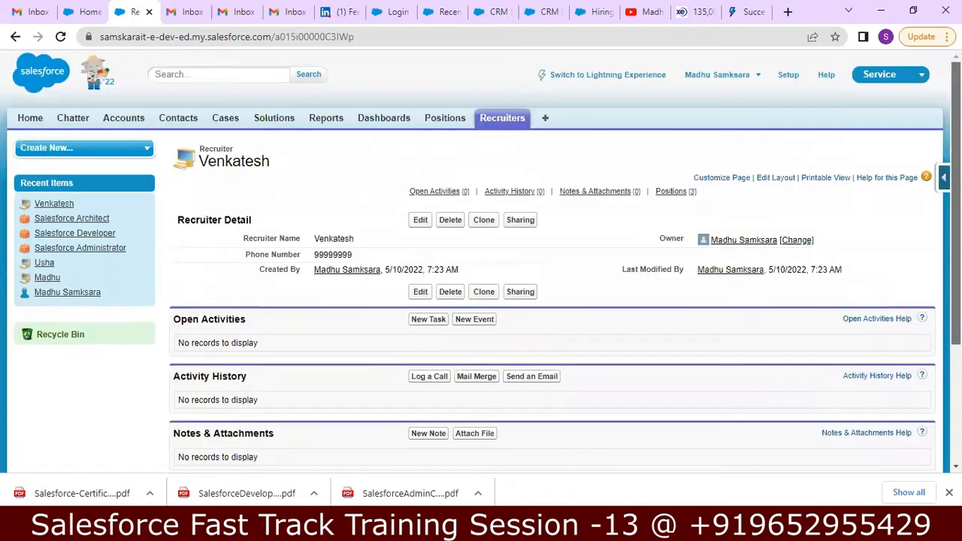
scroll(553, 301, down, 3)
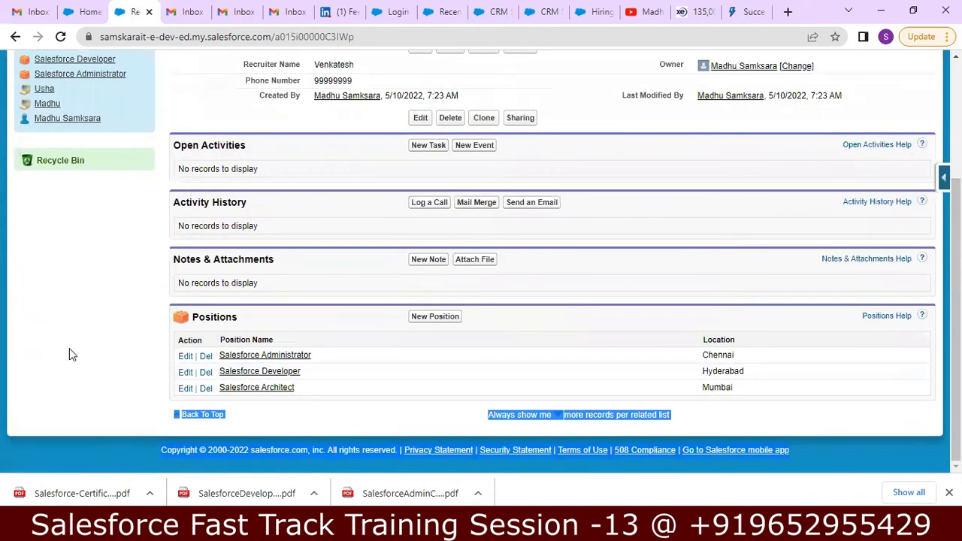
click(41, 339)
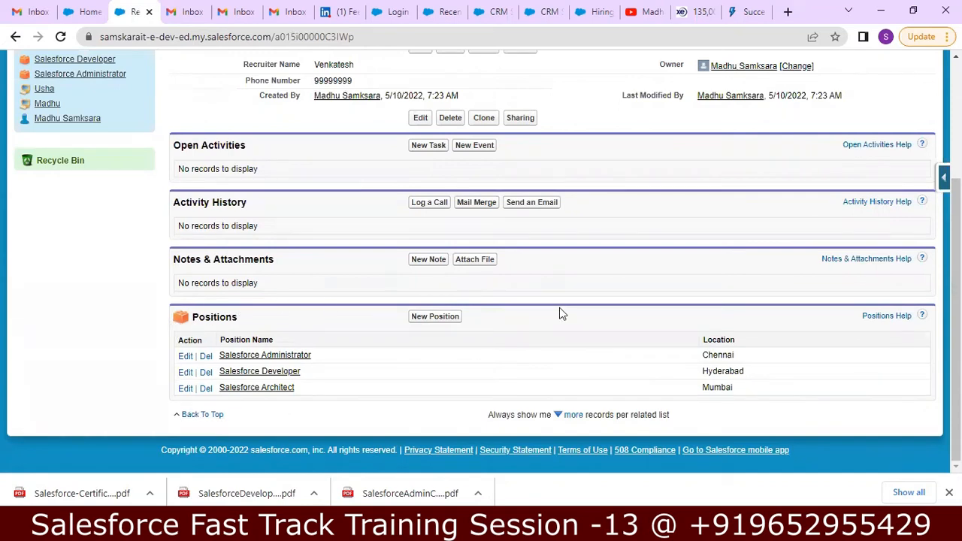
scroll(481, 263, up, 3)
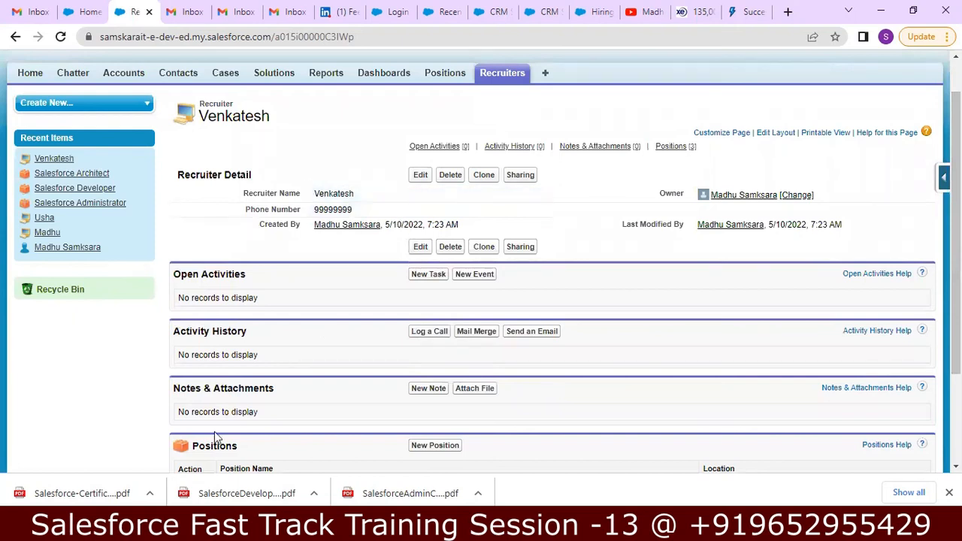
scroll(481, 263, down, 5)
scroll(481, 263, up, 6)
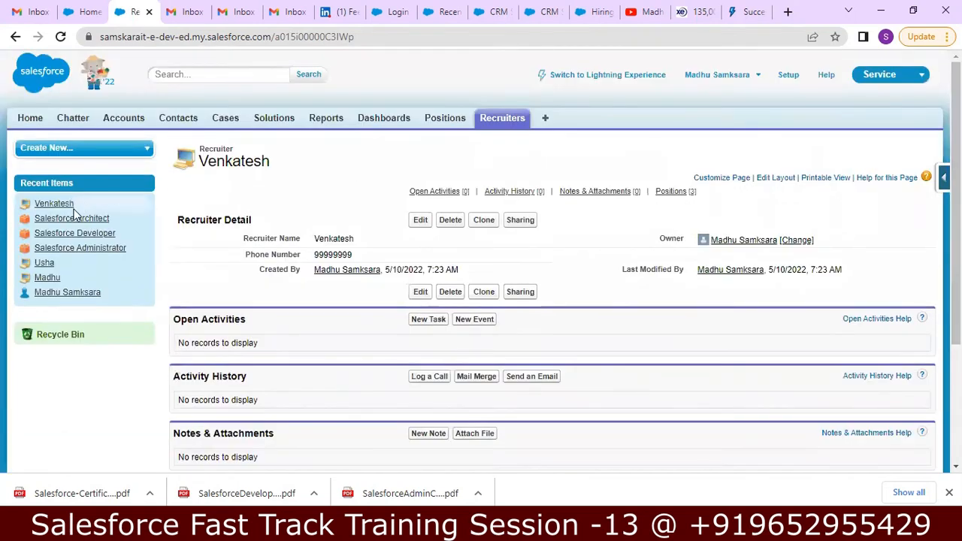
Open the other two recruiters' records from the recent items and check the Positions related list on each
click(46, 263)
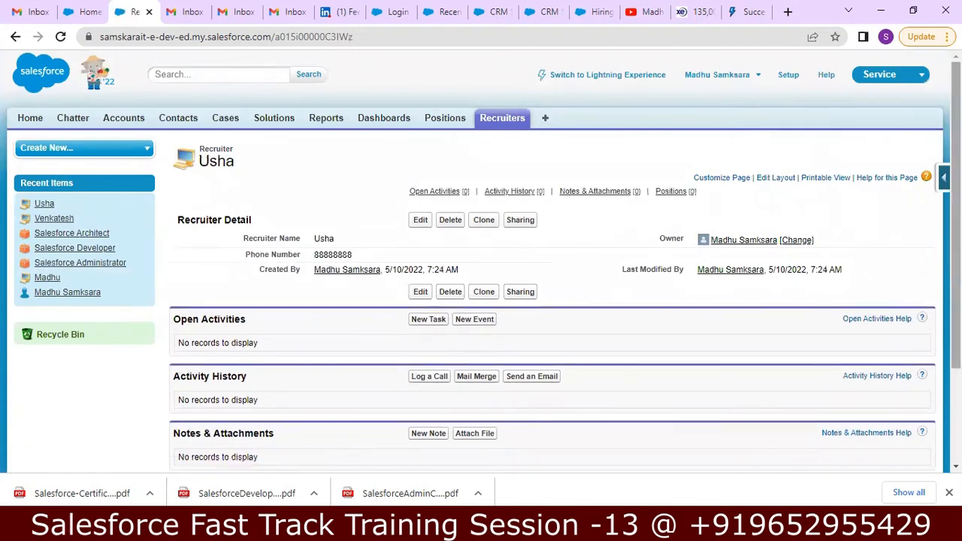
scroll(913, 322, down, 2)
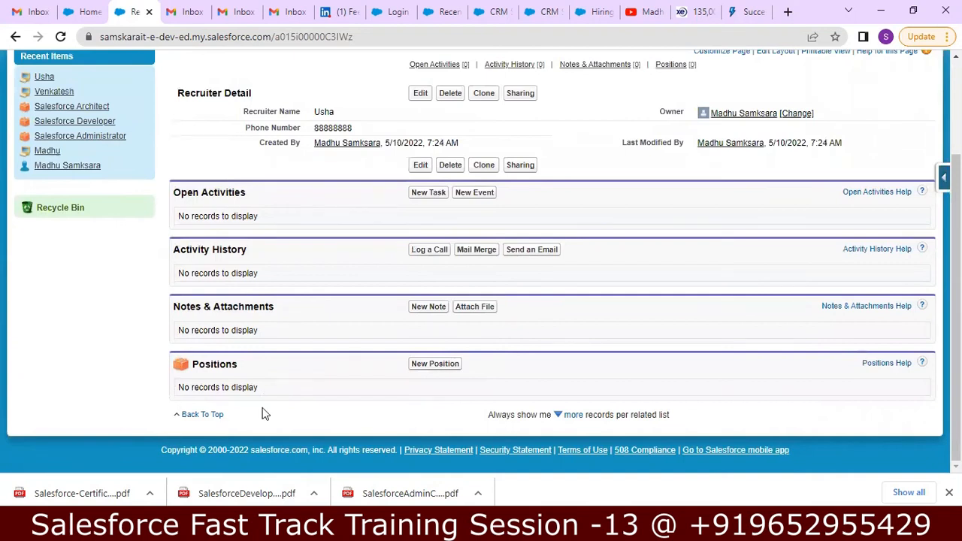
click(57, 153)
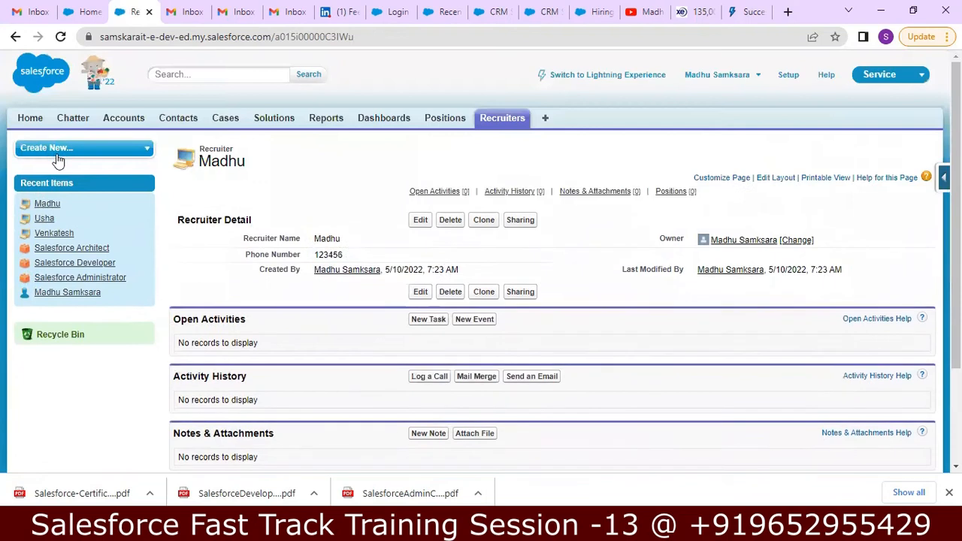
scroll(549, 273, down, 3)
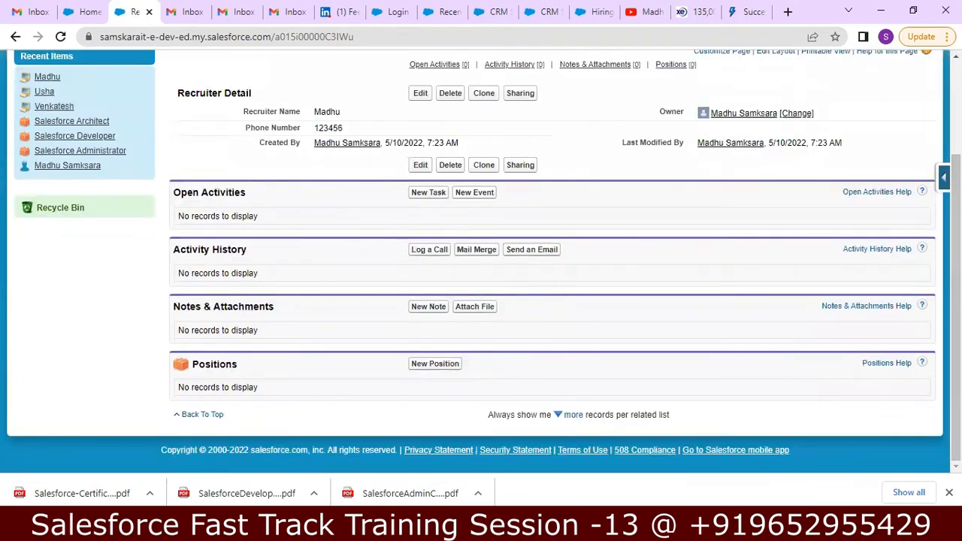
scroll(691, 102, up, 3)
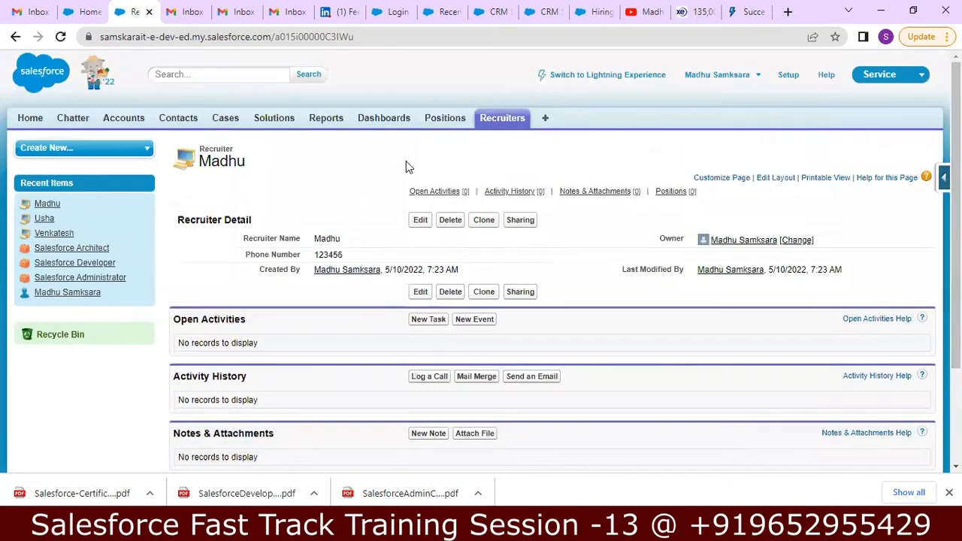
Reopen the recruiter record linked to the Salesforce Architect position and review its details and Positions related list
click(53, 233)
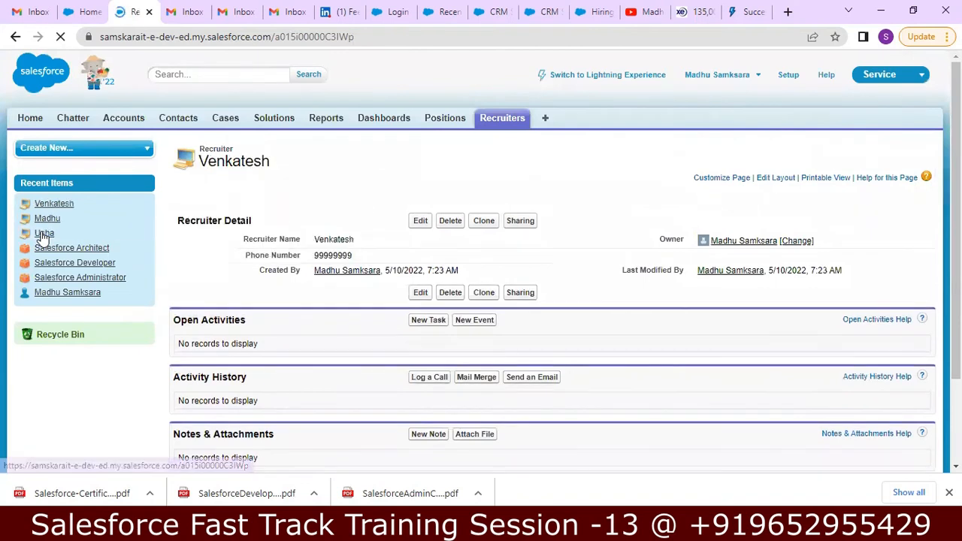
scroll(687, 317, down, 3)
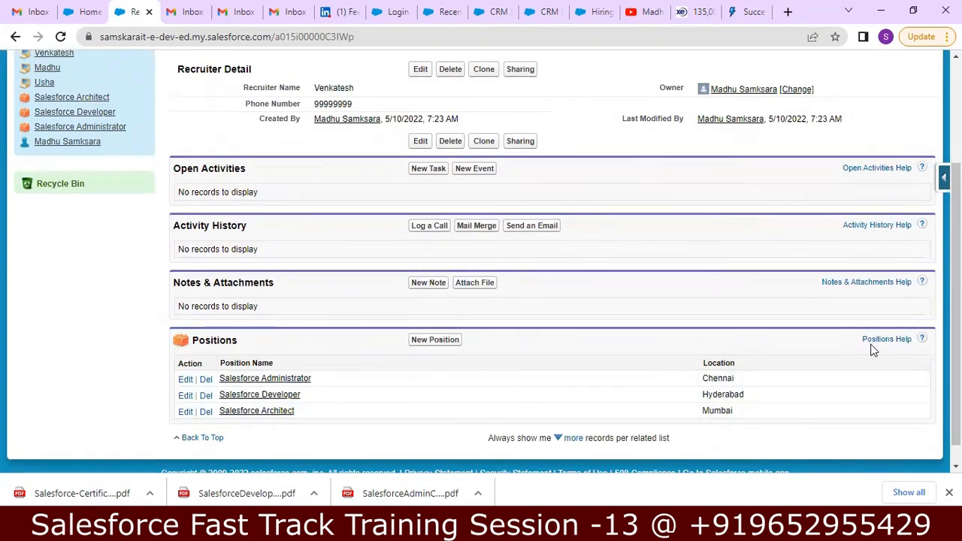
drag(956, 368, 956, 267)
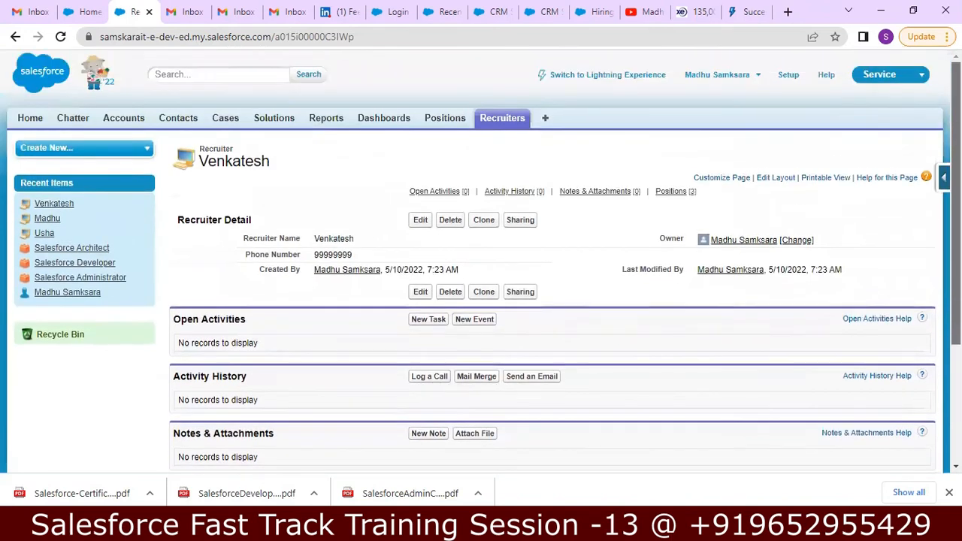
scroll(503, 272, down, 3)
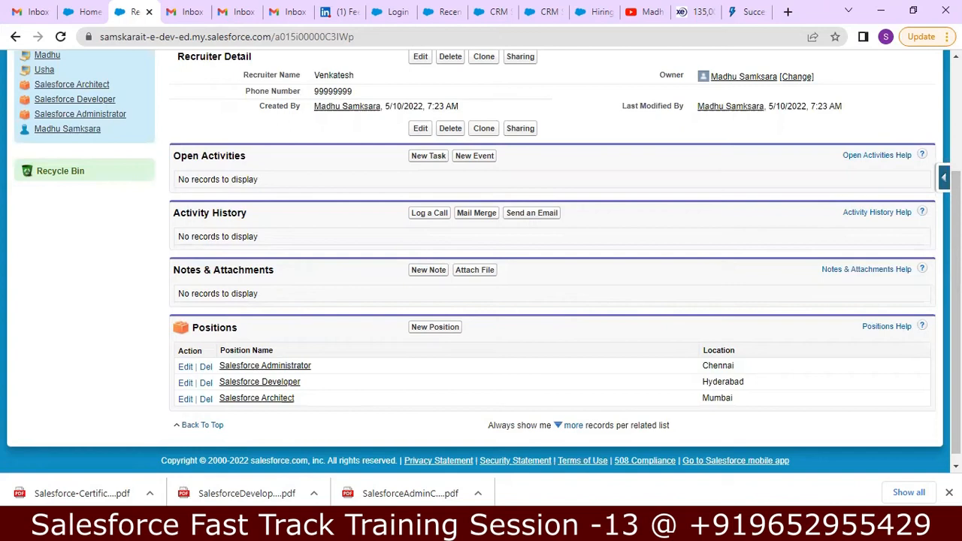
right_click(732, 83)
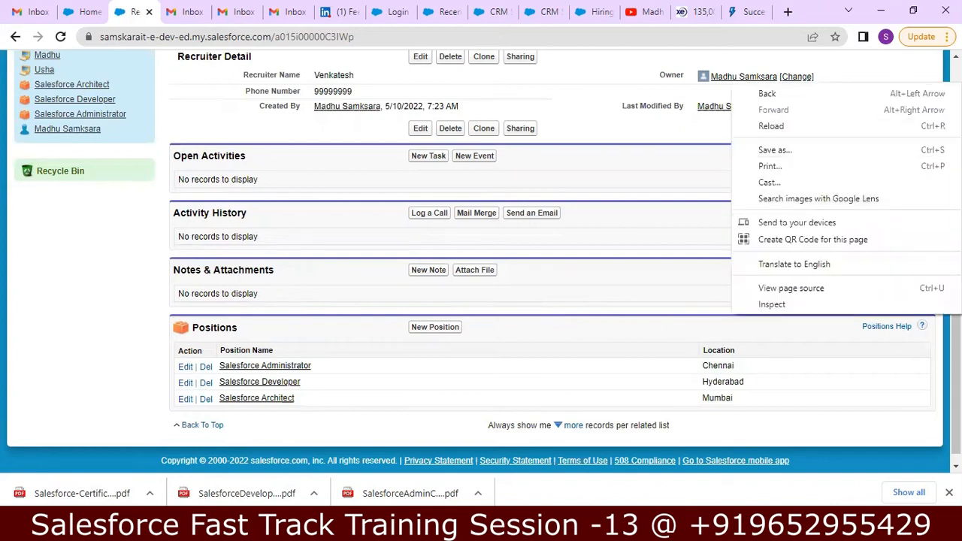
click(956, 338)
drag(956, 338, 956, 225)
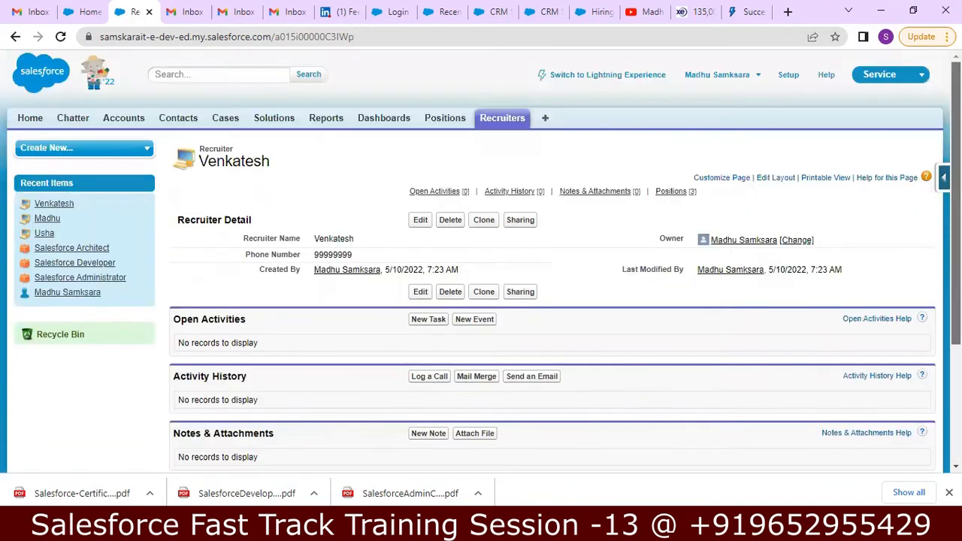
Create and save a position named Java Developer with location Hyderabad, leaving the Recruiter lookup empty
click(439, 122)
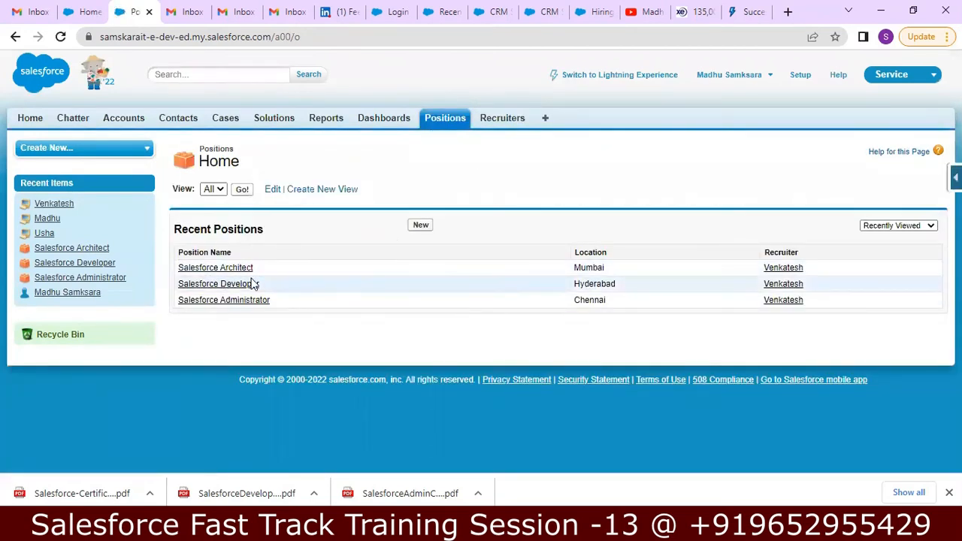
click(419, 227)
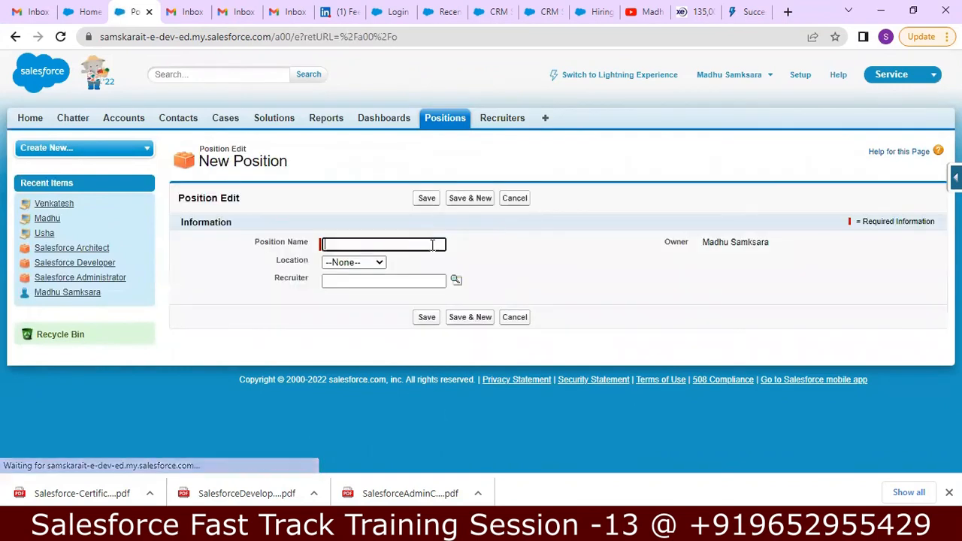
click(398, 246)
text(Java)
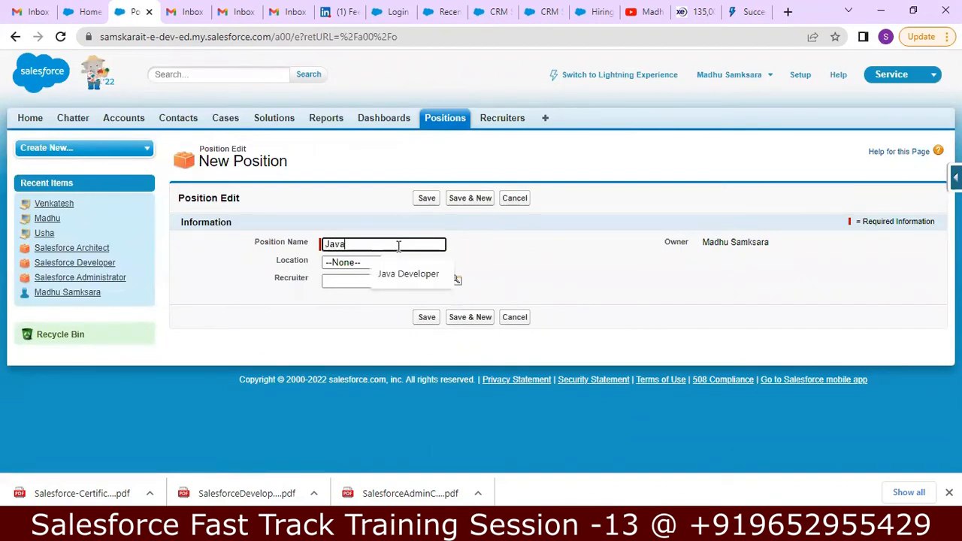
click(403, 275)
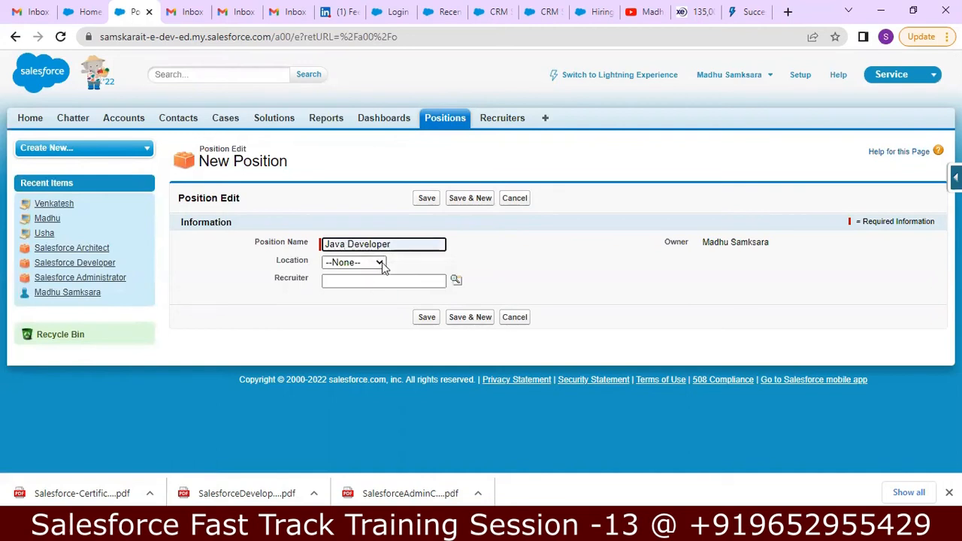
click(380, 262)
click(367, 298)
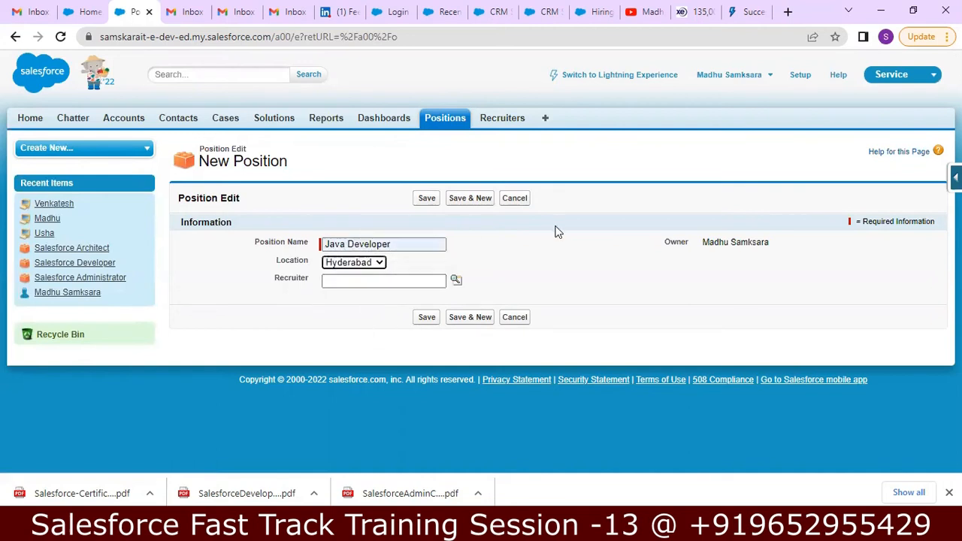
click(427, 317)
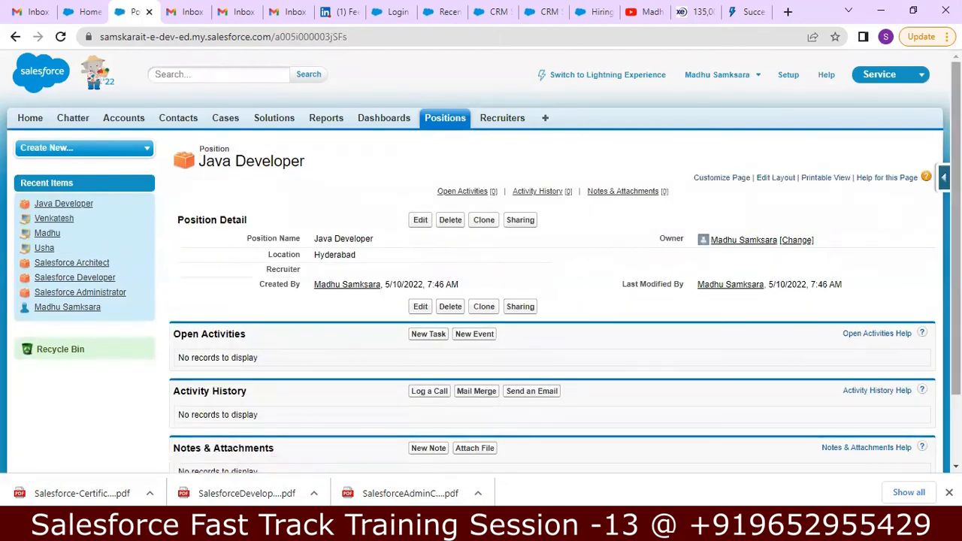
Assign the second recently viewed recruiter to the Java Developer position's Recruiter lookup and save the record
scroll(864, 195, down, 3)
scroll(602, 128, up, 3)
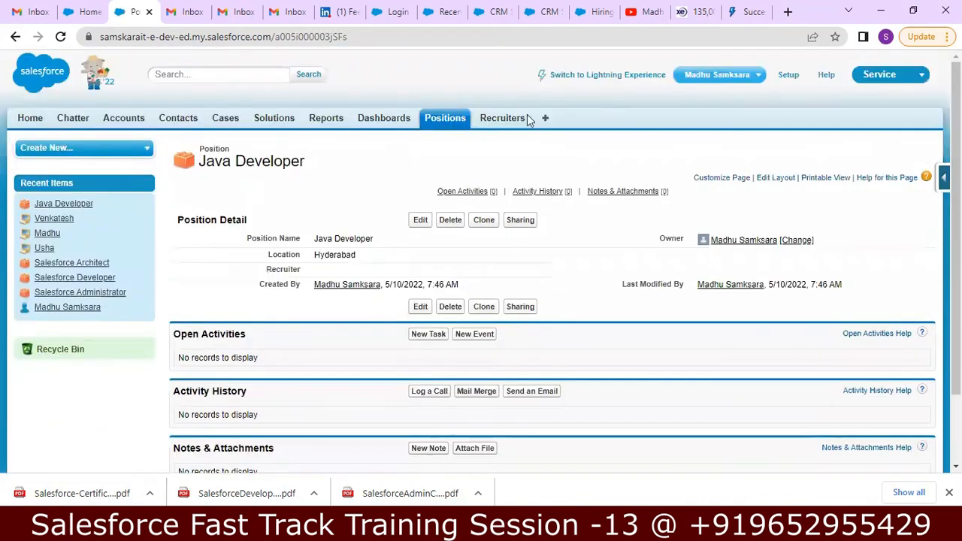
click(438, 124)
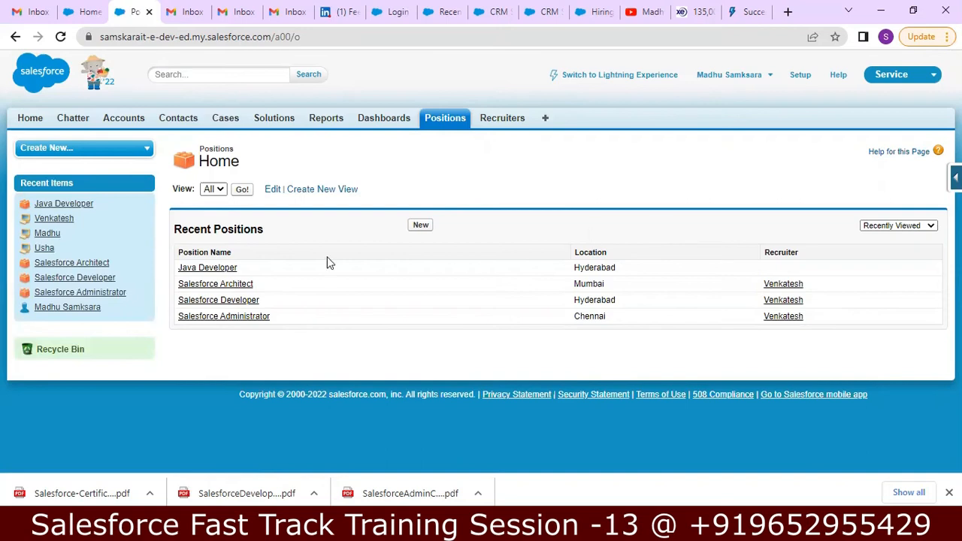
click(231, 272)
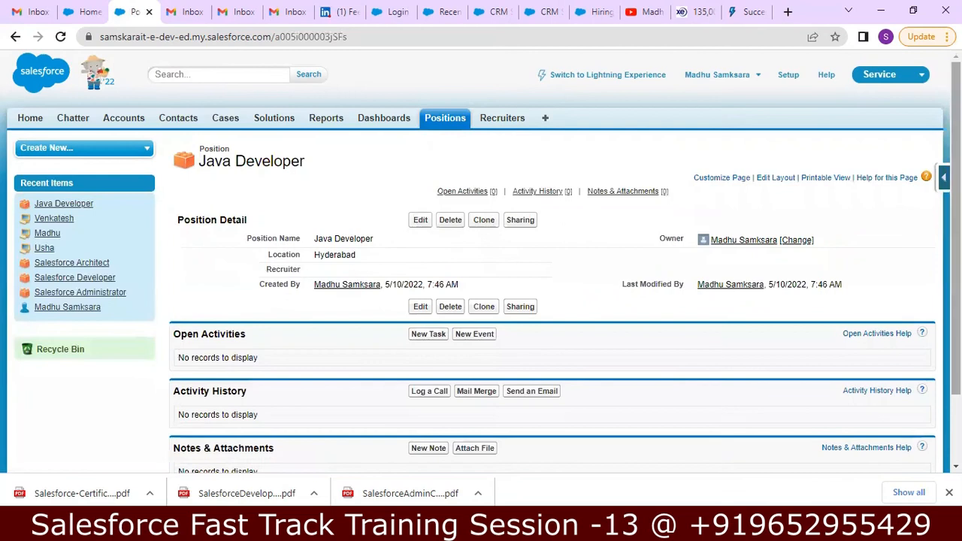
click(420, 219)
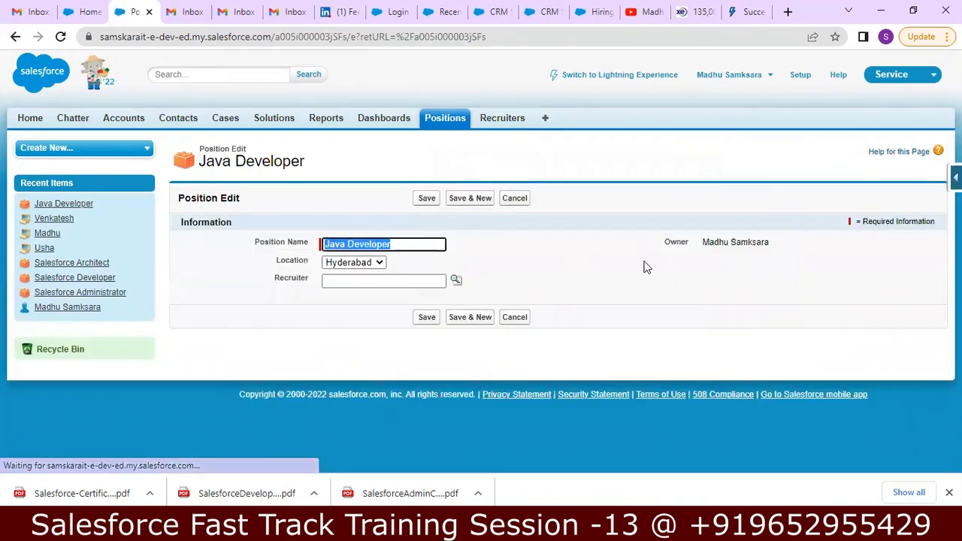
click(456, 280)
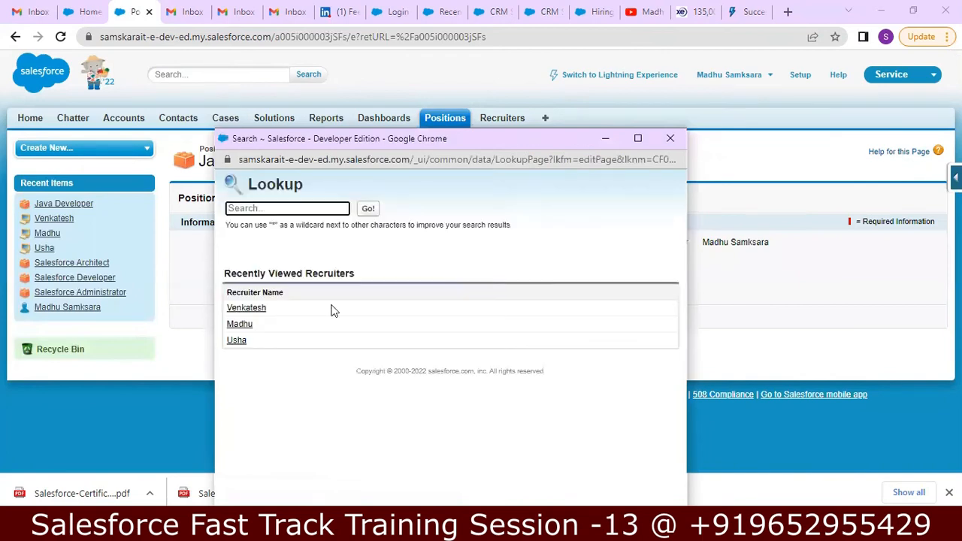
click(236, 326)
click(430, 318)
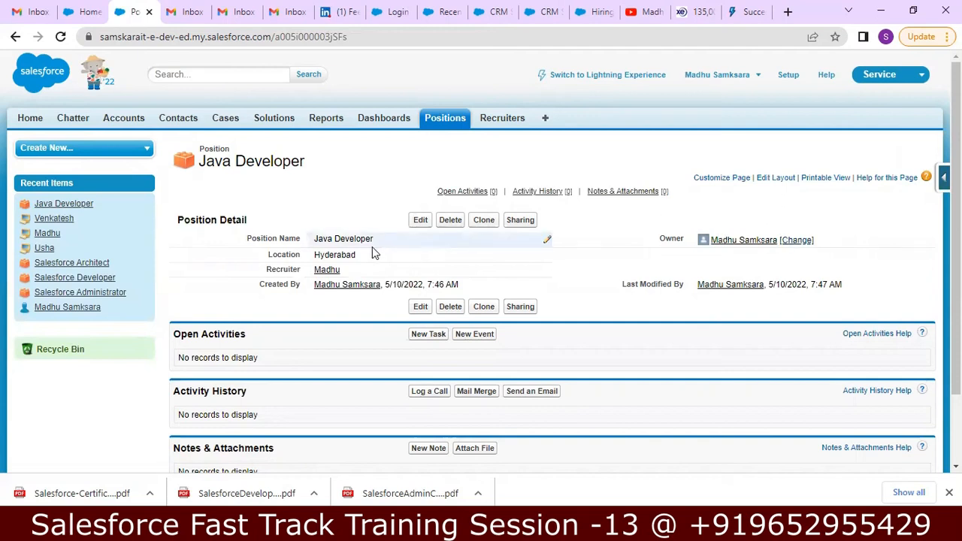
Change the Java Developer position's Recruiter lookup to the third recently viewed recruiter and save the record
click(440, 130)
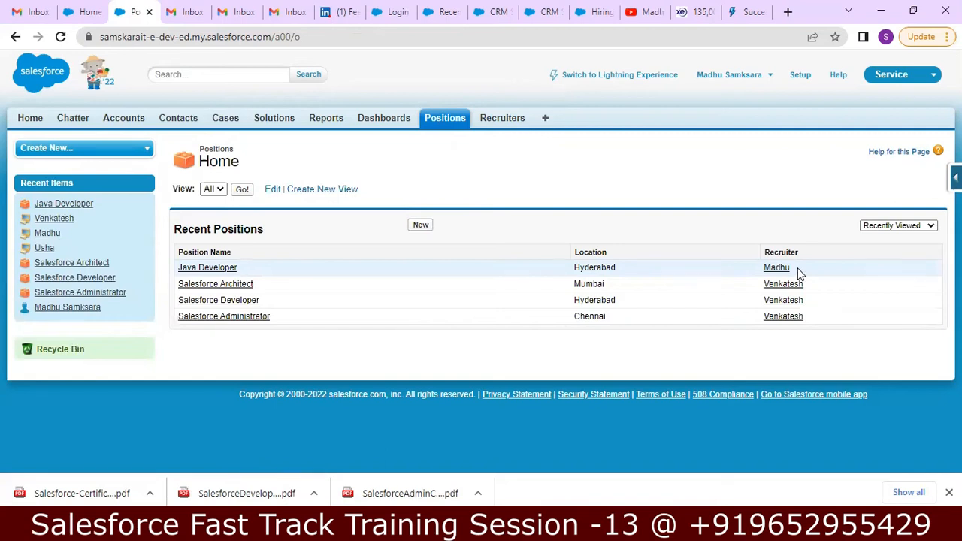
click(209, 271)
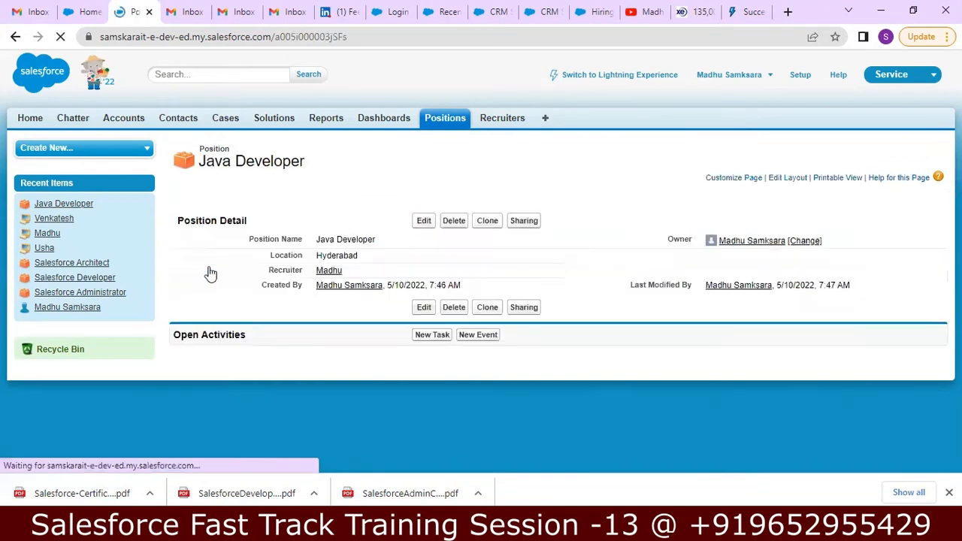
click(420, 222)
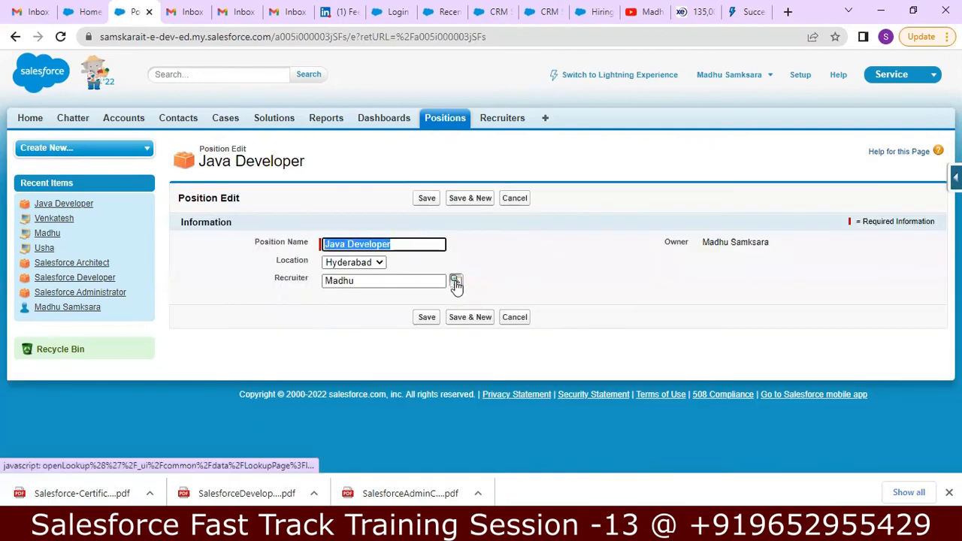
click(456, 283)
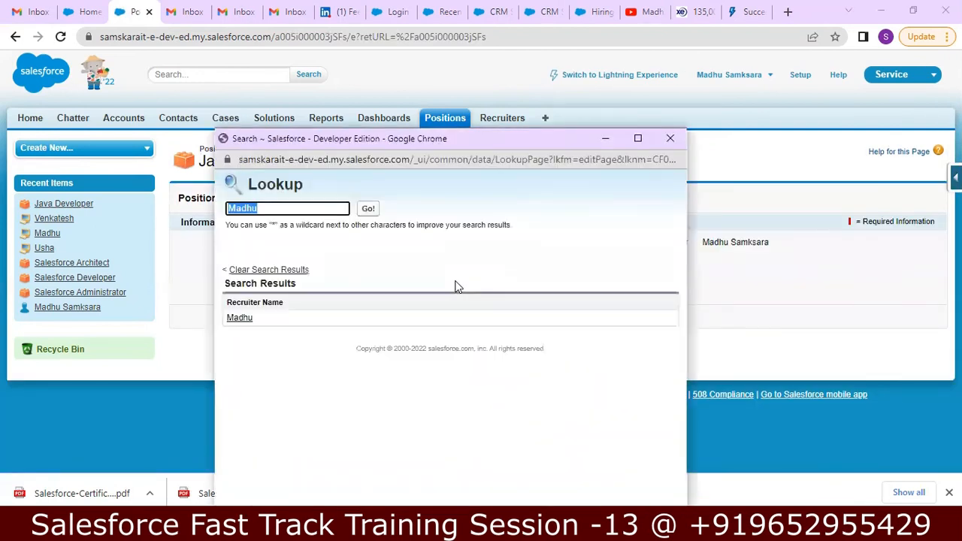
click(367, 210)
click(302, 208)
key(BackSpace)
key(BackSpace)
key(BackSpace)
key(BackSpace)
key(BackSpace)
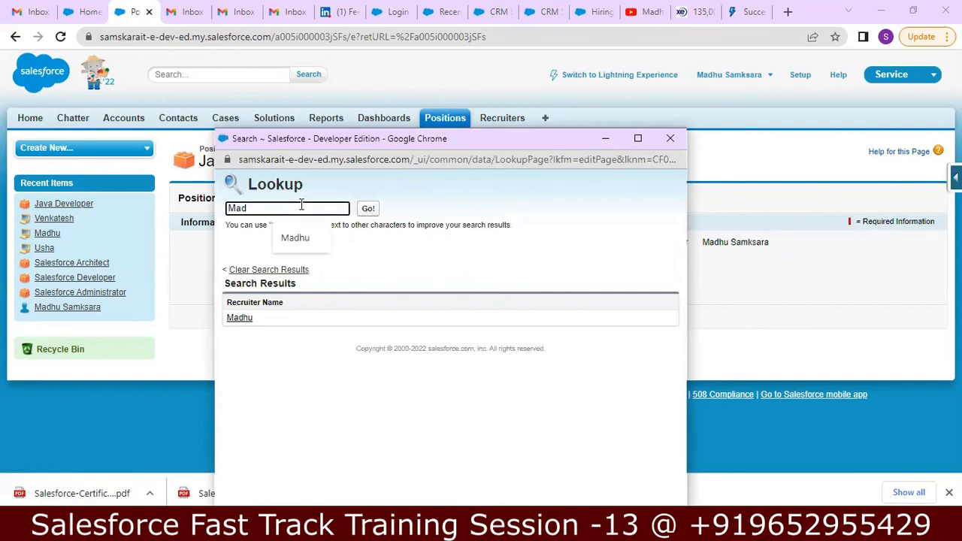
click(369, 211)
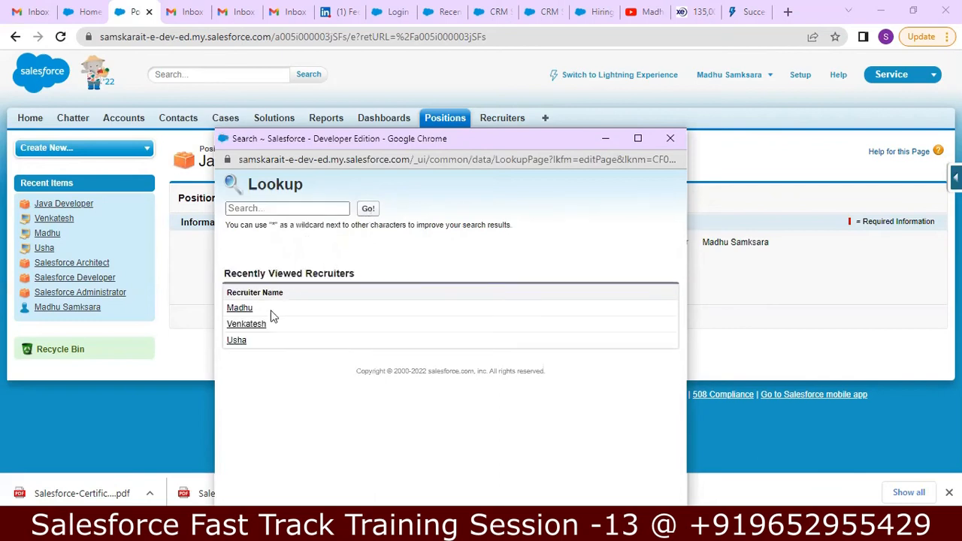
click(238, 341)
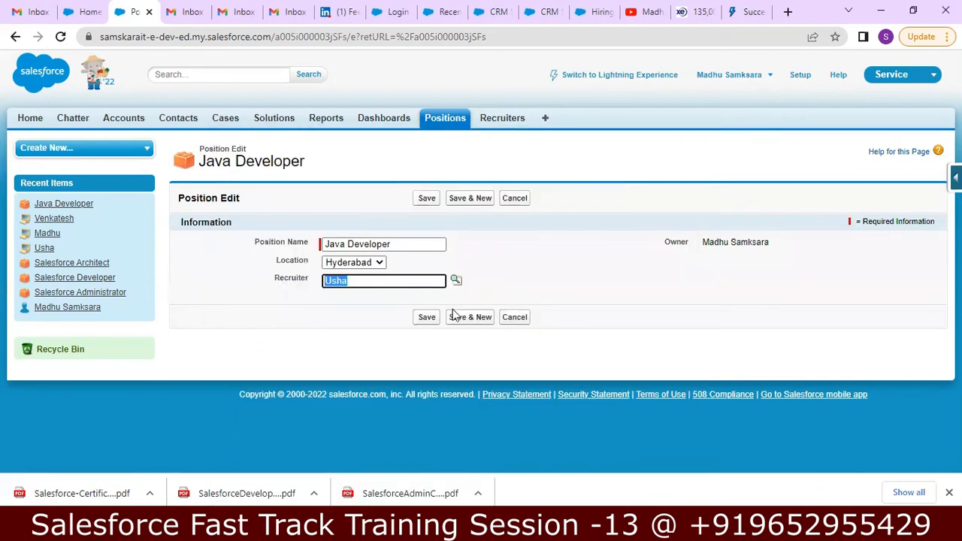
click(426, 317)
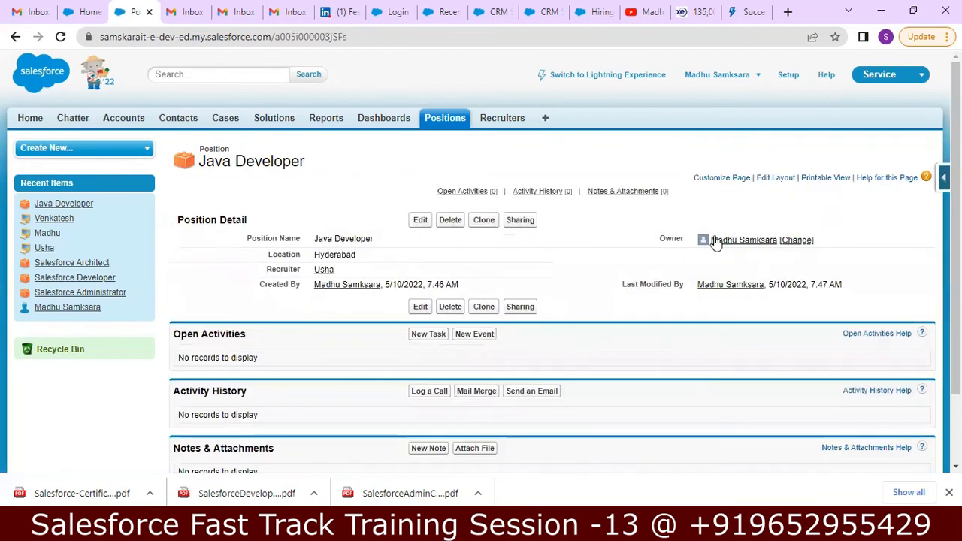
Delete the recruiter record linked to the Java Developer position
click(440, 126)
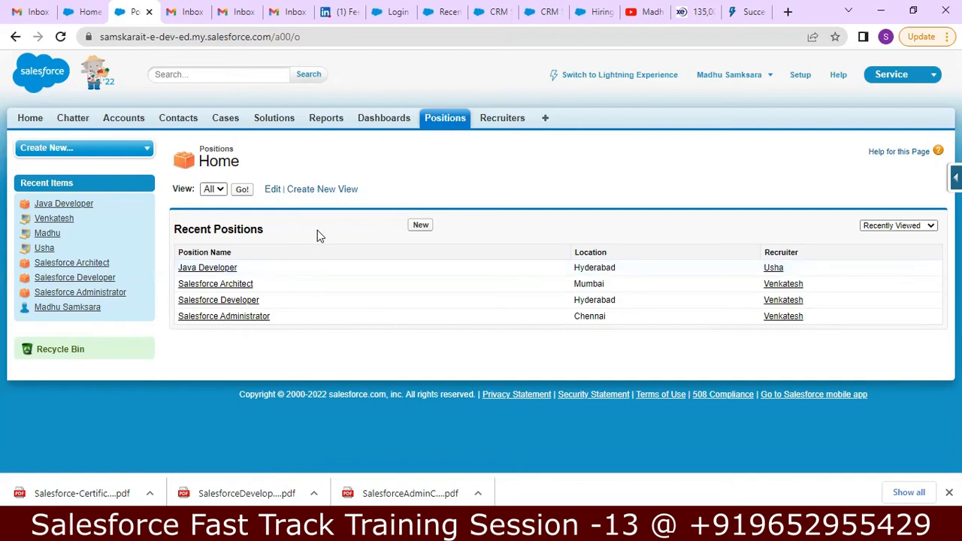
click(457, 127)
click(502, 121)
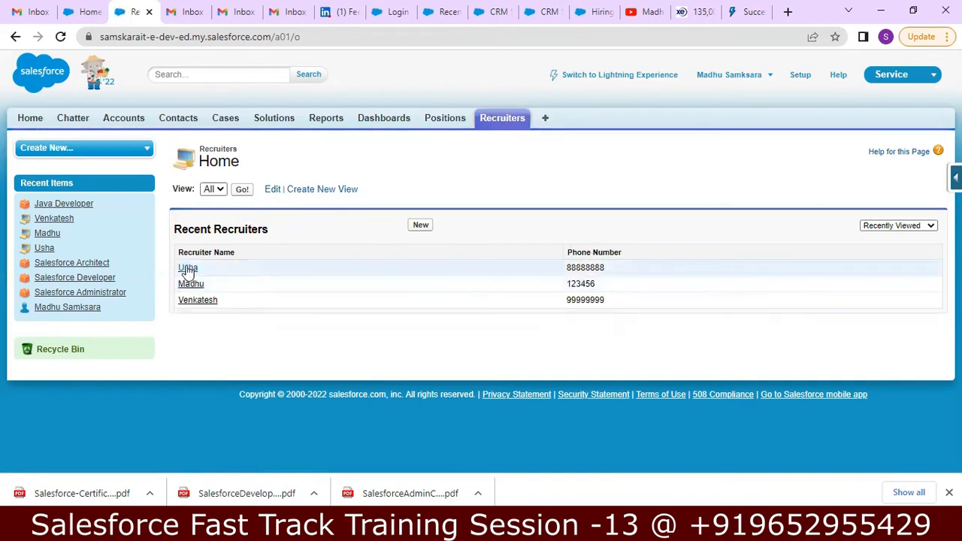
click(188, 272)
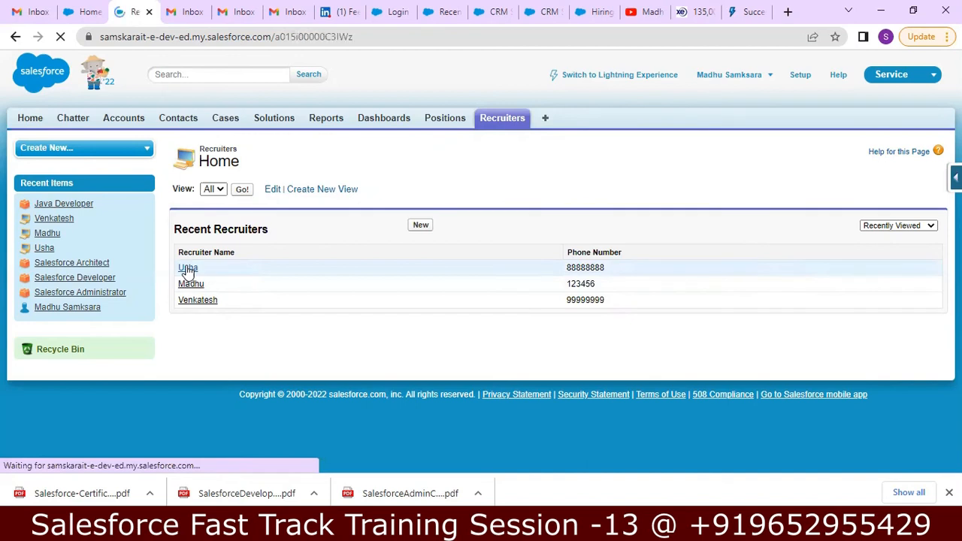
click(453, 221)
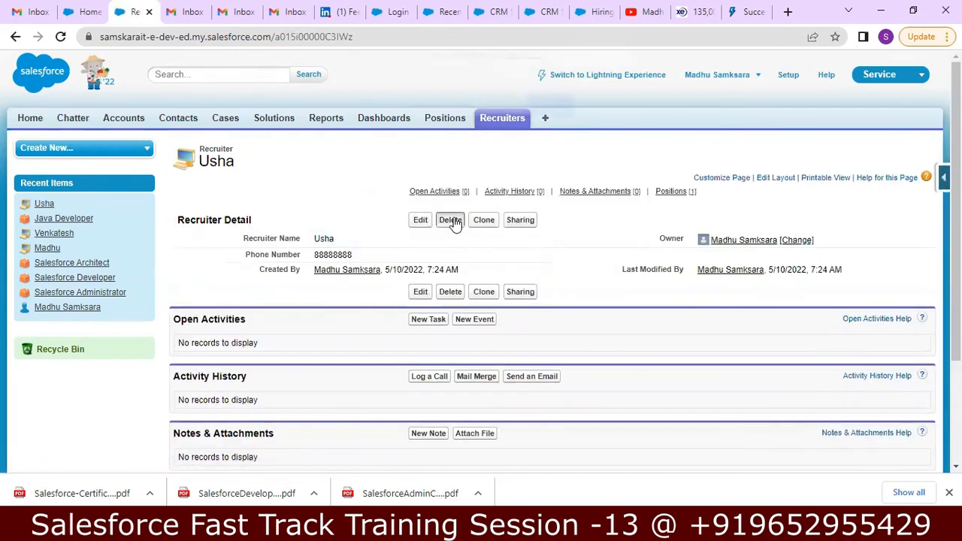
click(549, 113)
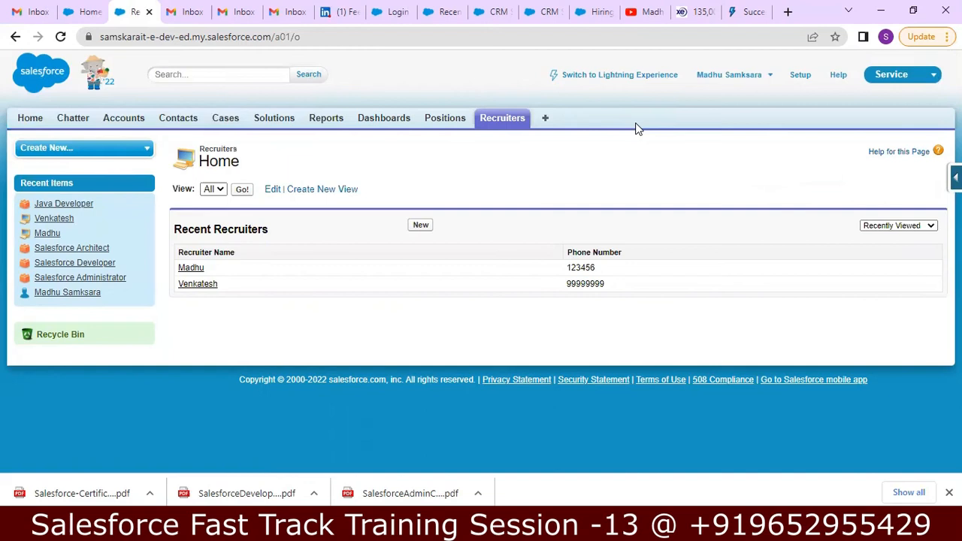
Check the Java Developer row's Recruiter value in the recent positions and review the recent recruiters list
click(453, 126)
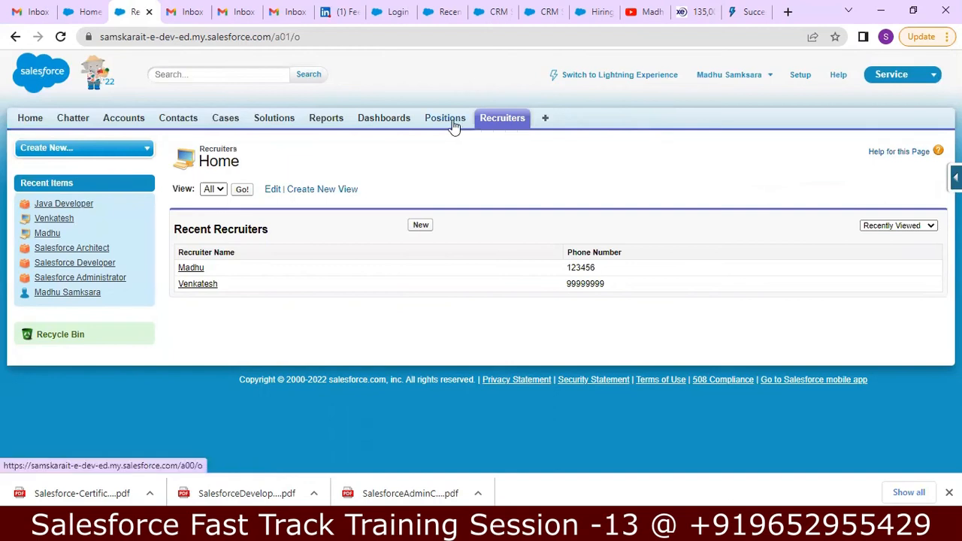
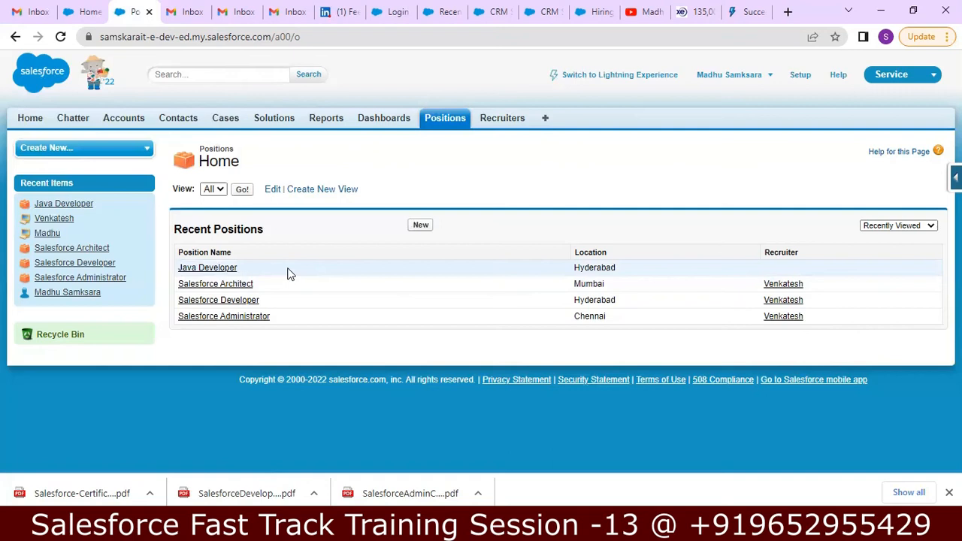
click(505, 124)
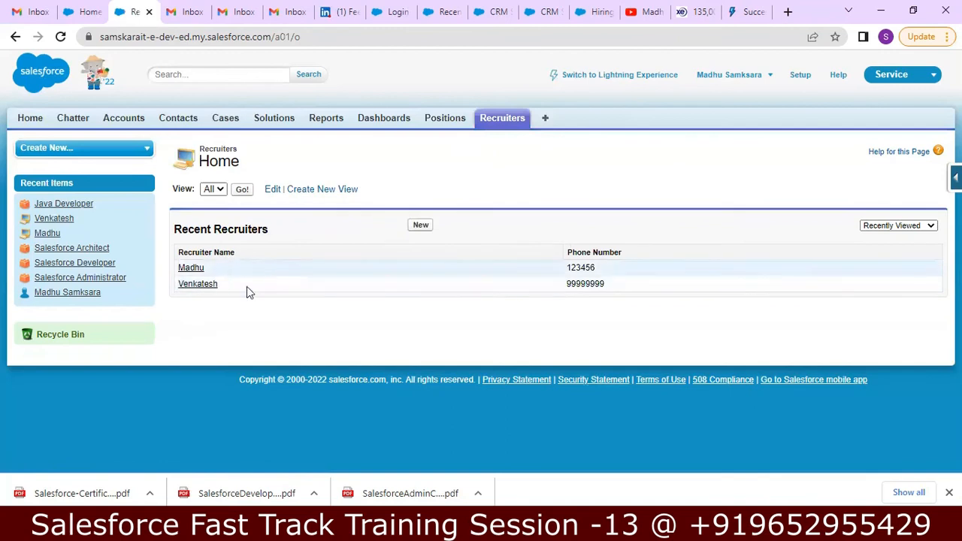
click(445, 121)
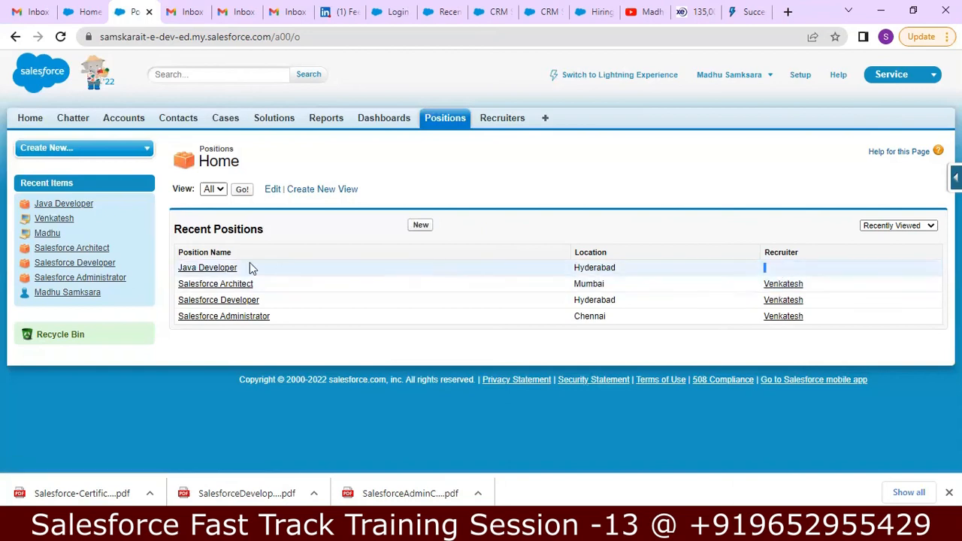
Change the Salesforce Architect position's Recruiter lookup to the first recently viewed recruiter, save, and return to the recent positions
click(217, 285)
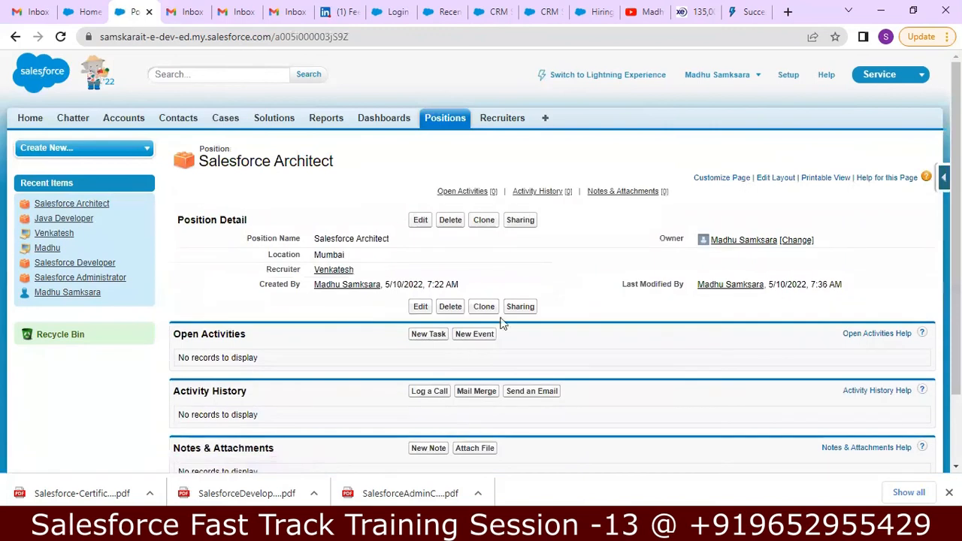
click(423, 220)
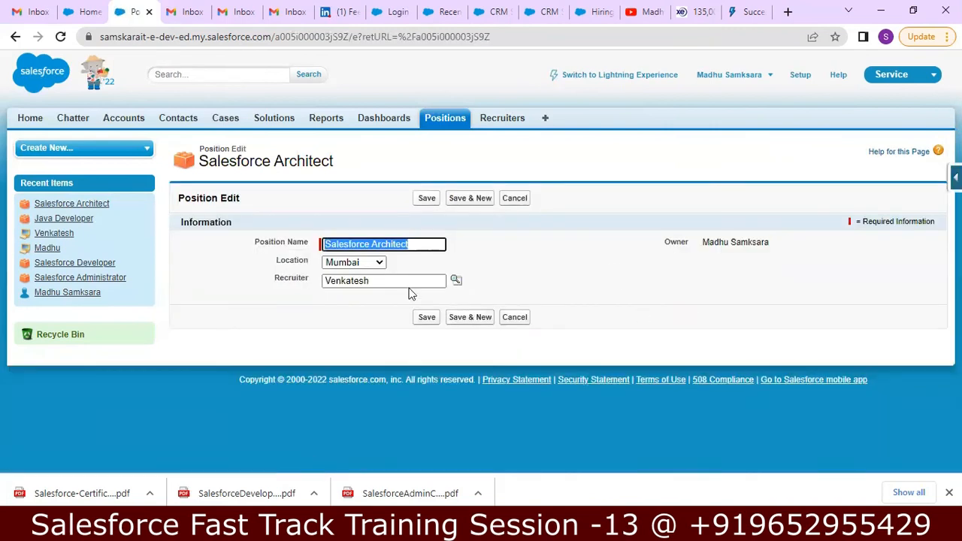
click(457, 282)
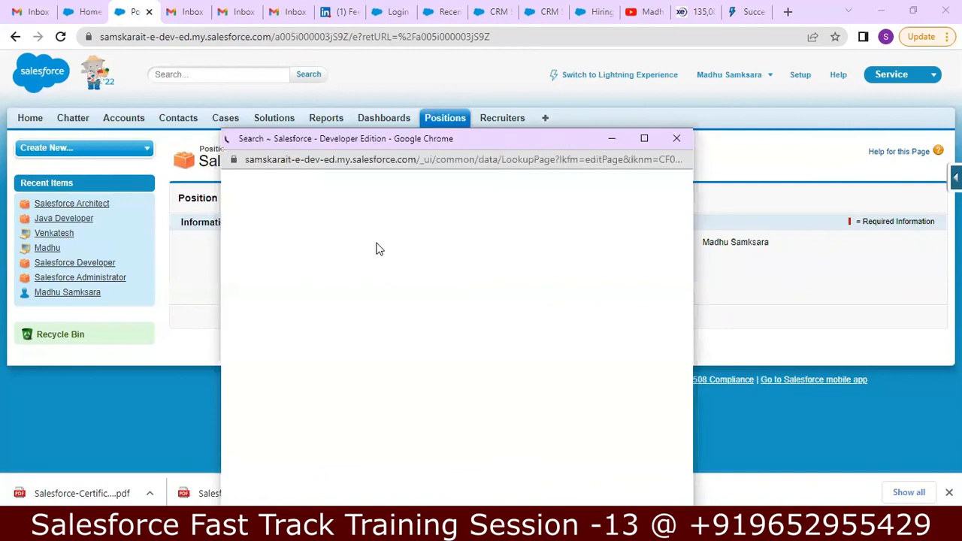
key(BackSpace)
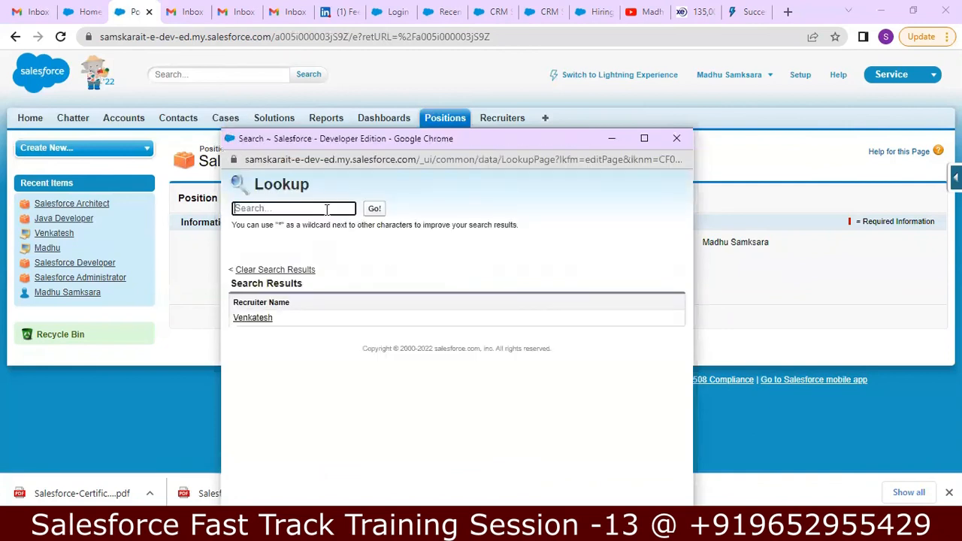
click(373, 210)
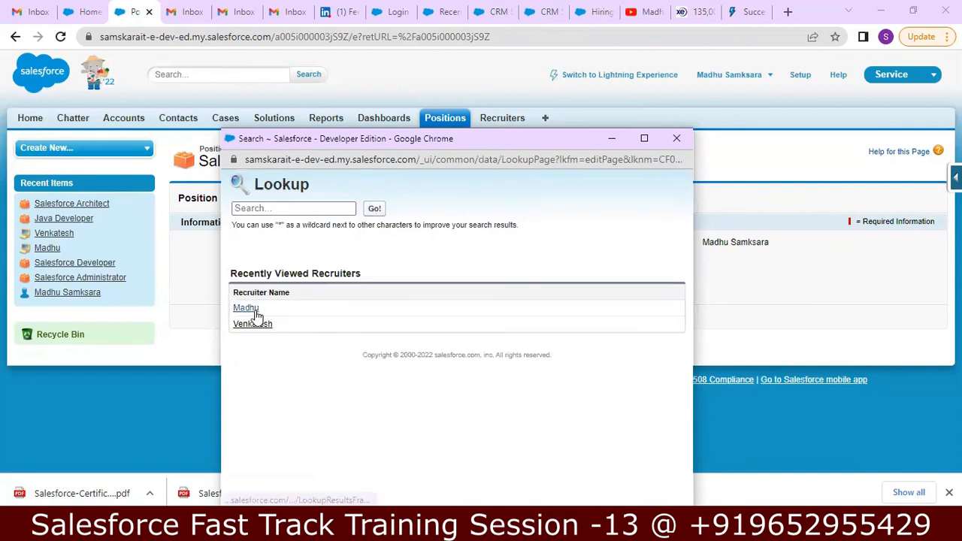
click(246, 308)
click(427, 317)
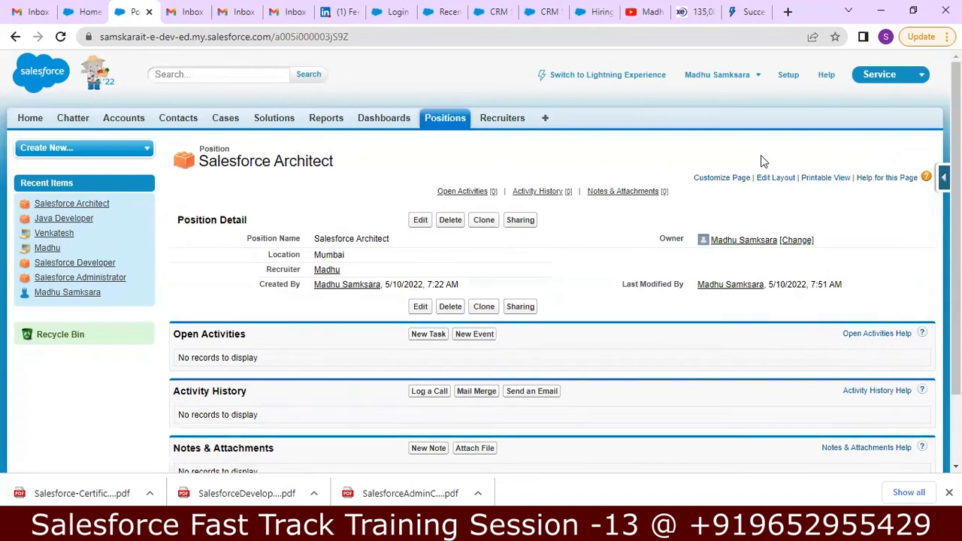
click(451, 125)
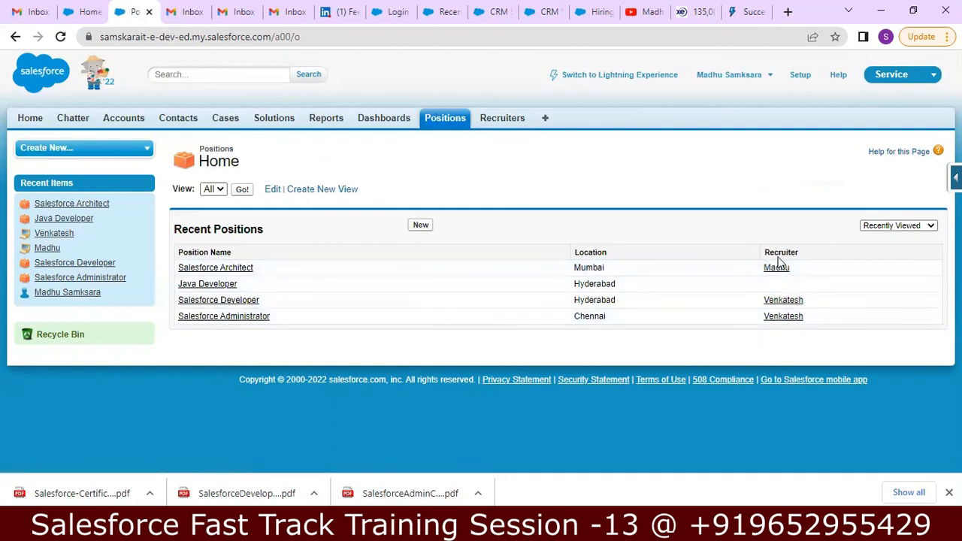
Switch to Lightning Experience and open the Object Manager in Setup, dismissing the browser notification request
click(799, 78)
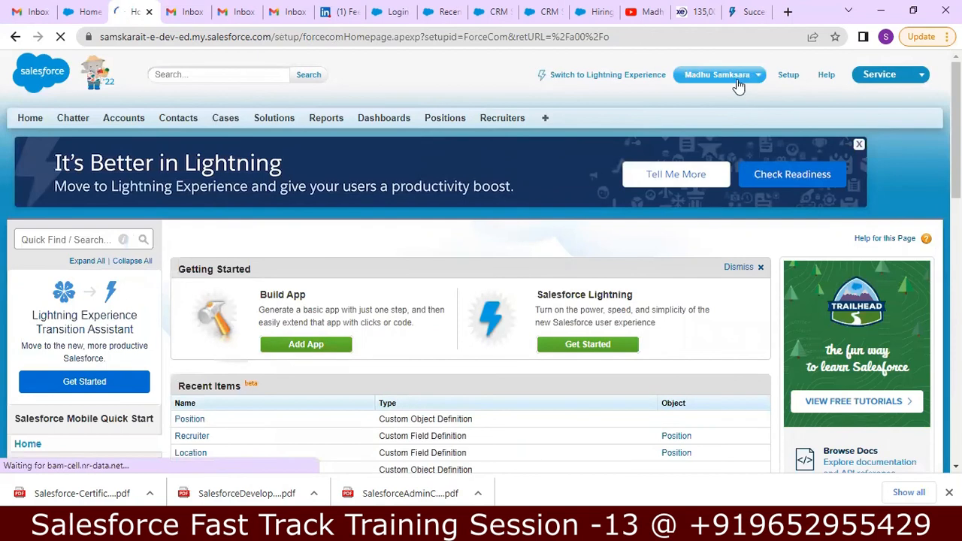
click(646, 78)
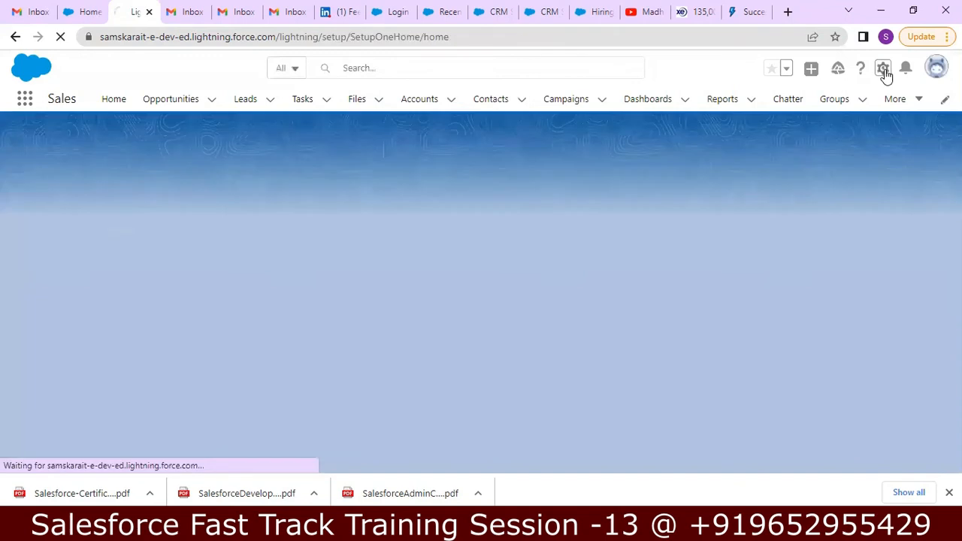
click(884, 71)
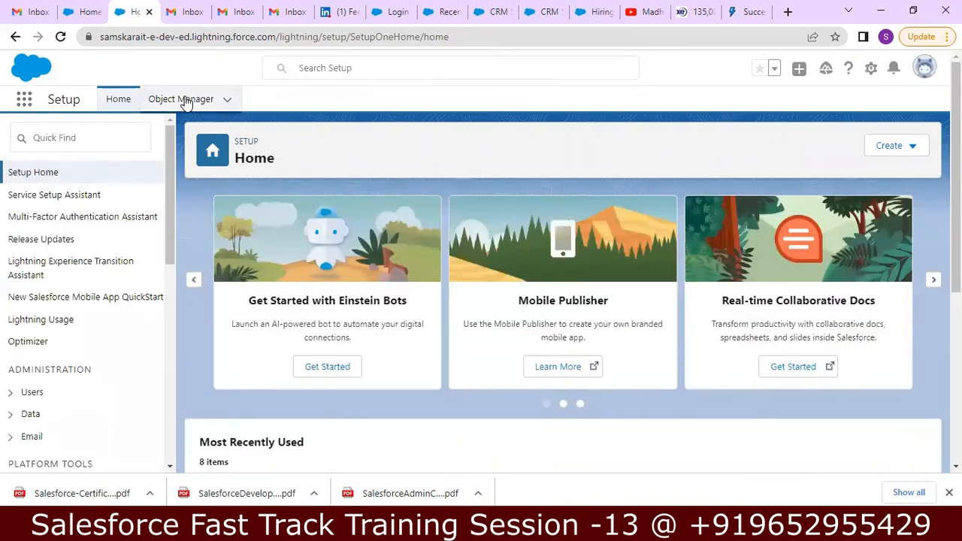
click(181, 99)
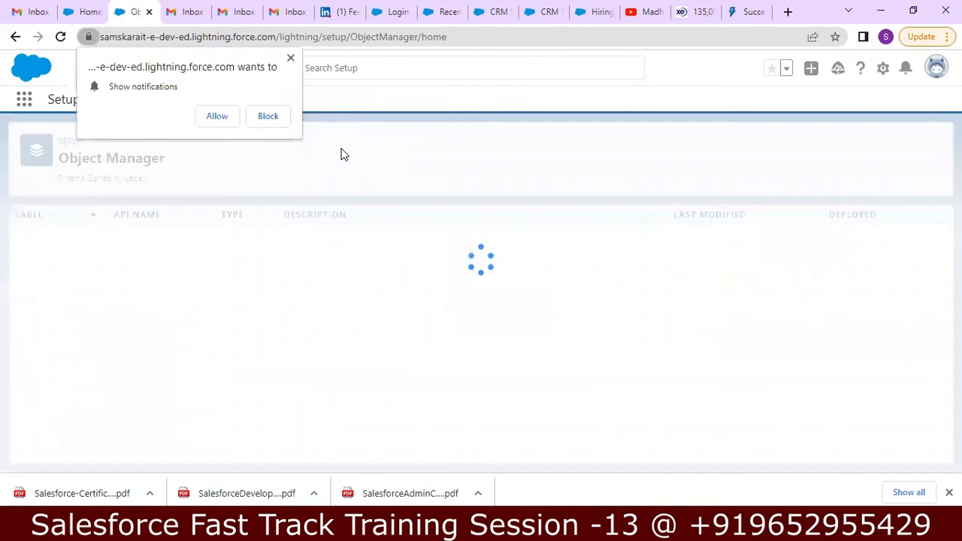
click(291, 58)
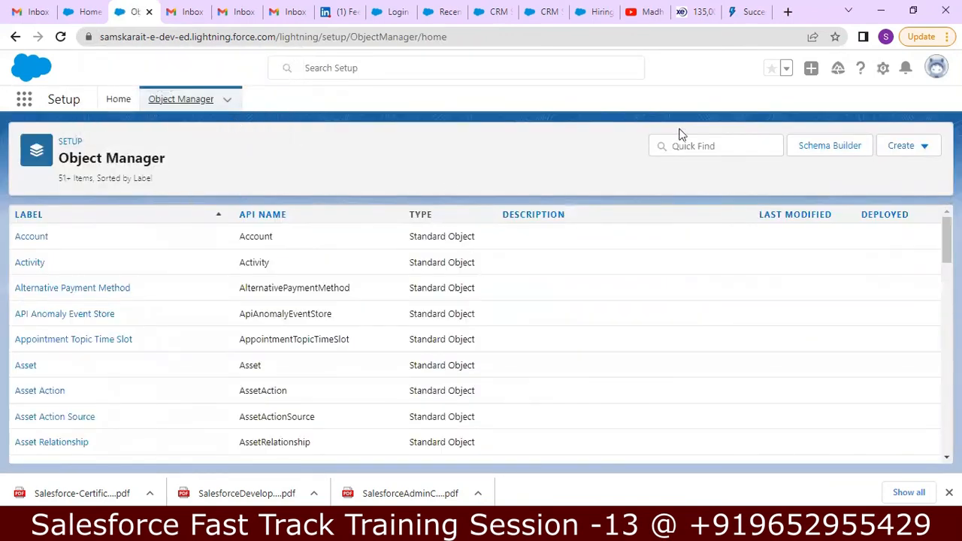
Find the Position object and open its Recruiter lookup field definition for editing
click(722, 147)
text(POSI)
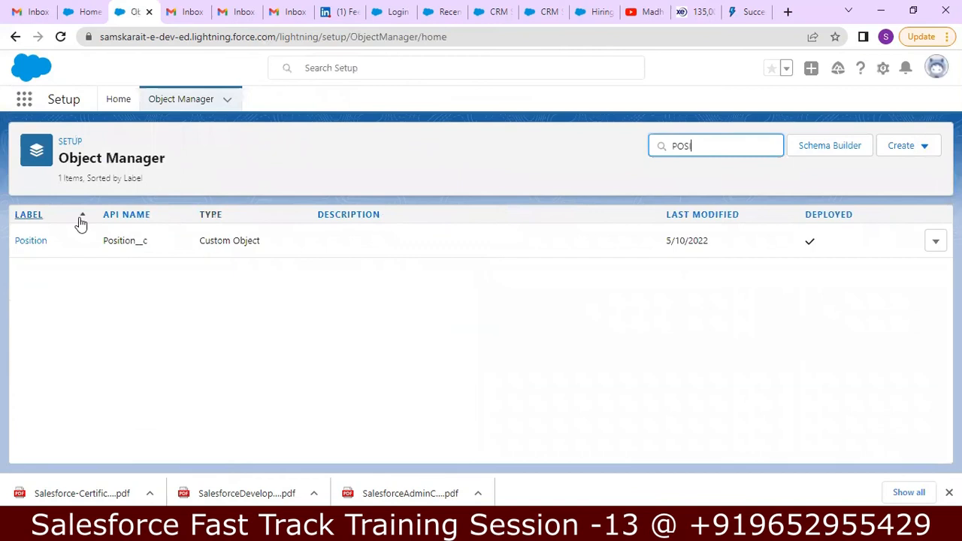
click(33, 244)
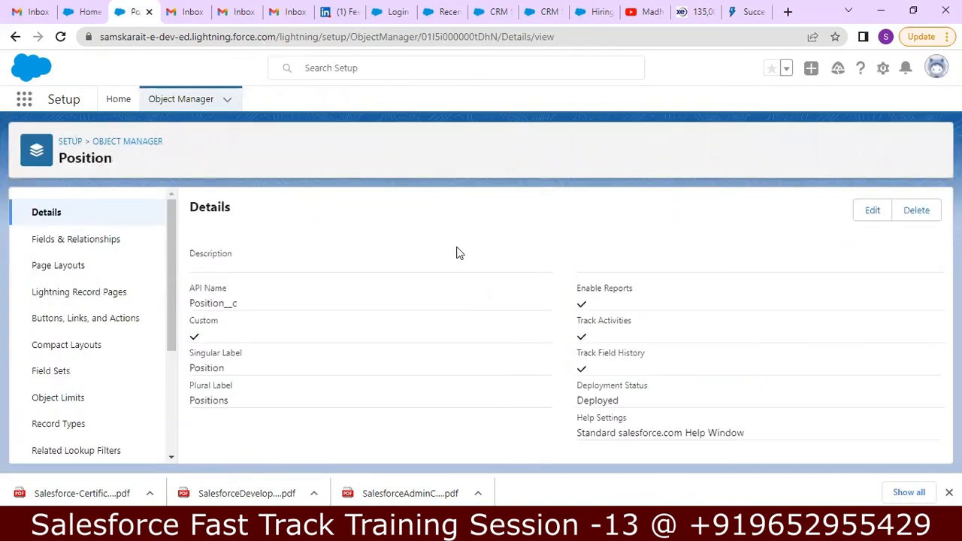
click(85, 240)
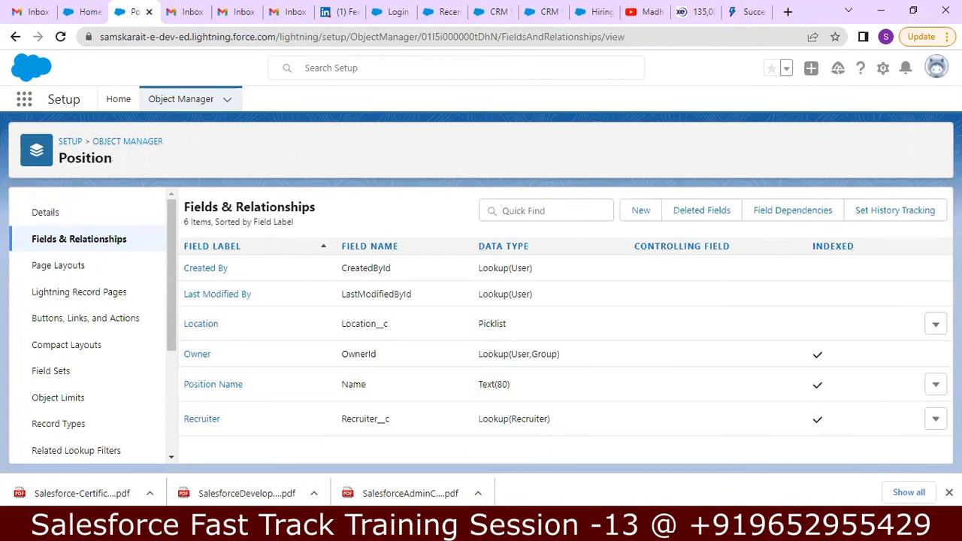
click(936, 419)
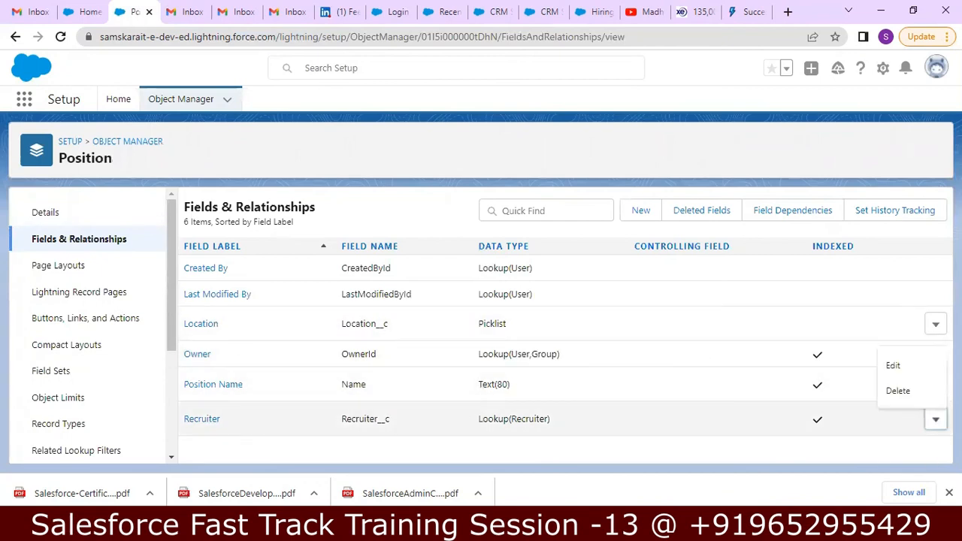
click(892, 366)
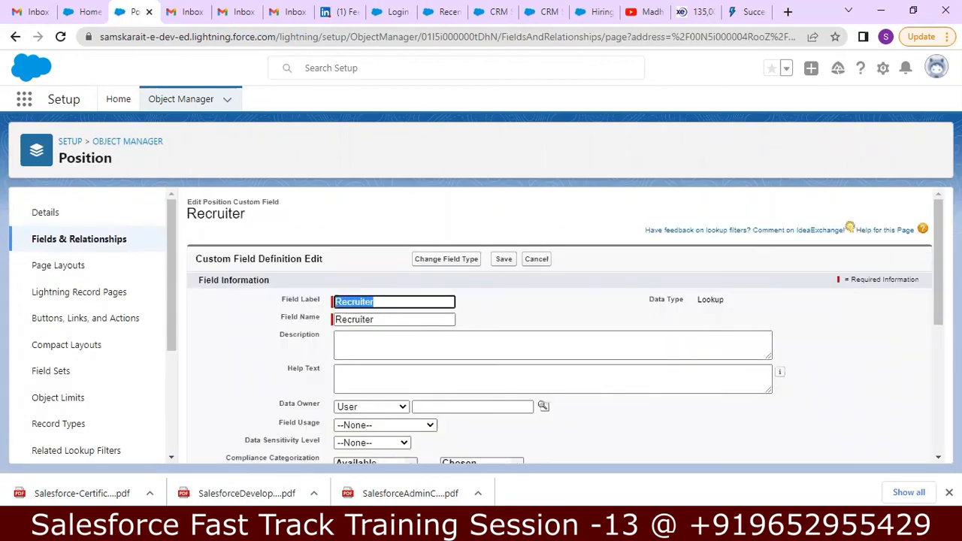
Make the Recruiter lookup always require a value, which disallows deletion of linked lookup records, and save the field
drag(932, 223, 920, 327)
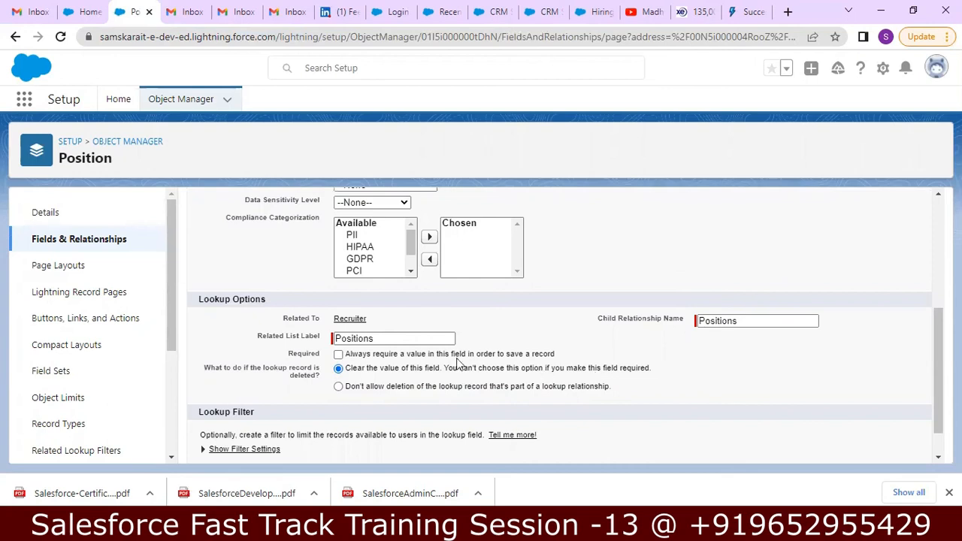
click(338, 355)
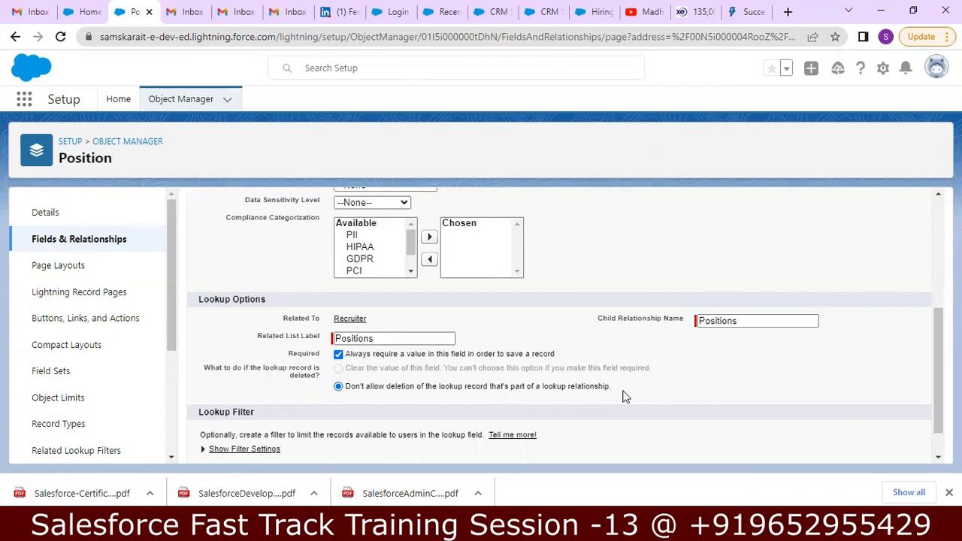
drag(938, 361, 938, 381)
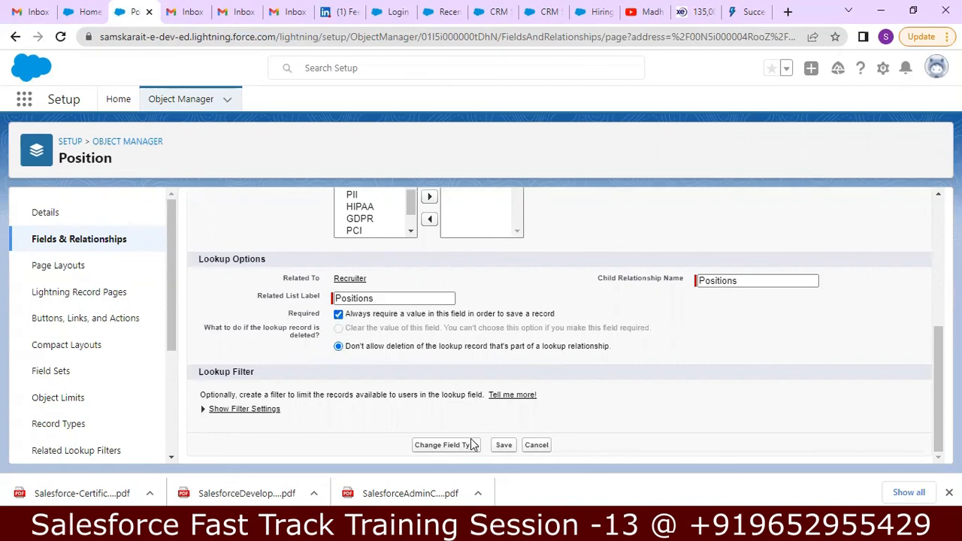
click(504, 445)
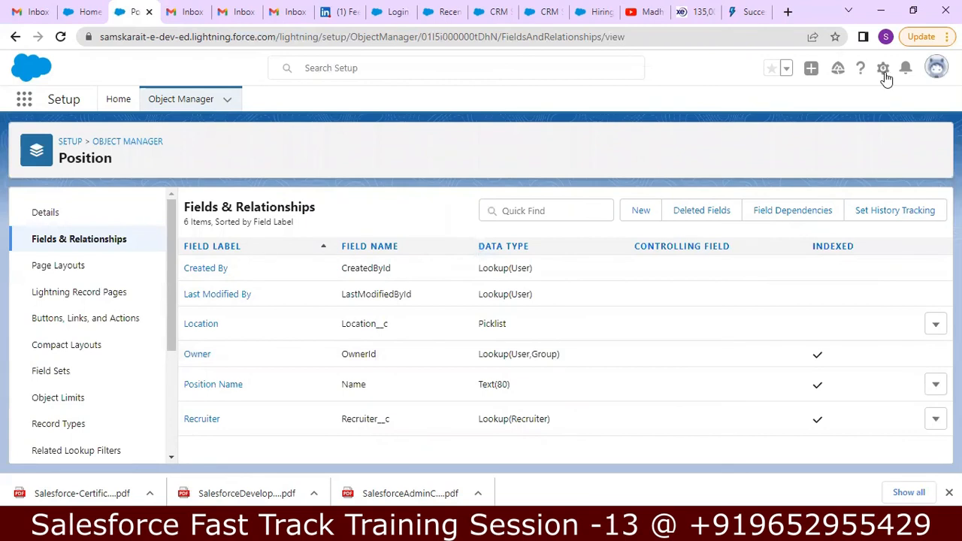
Switch back to Salesforce Classic and open the Java Developer position for editing
click(935, 69)
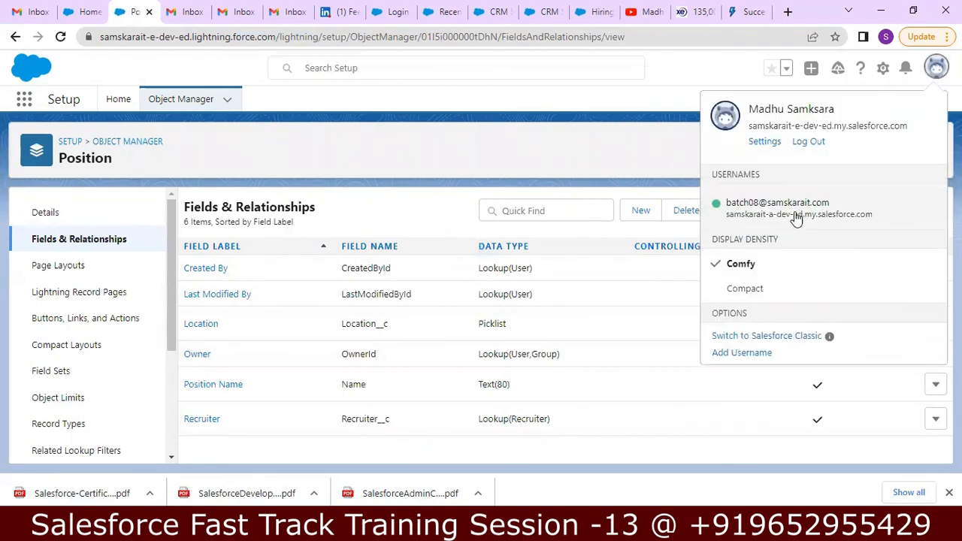
click(741, 341)
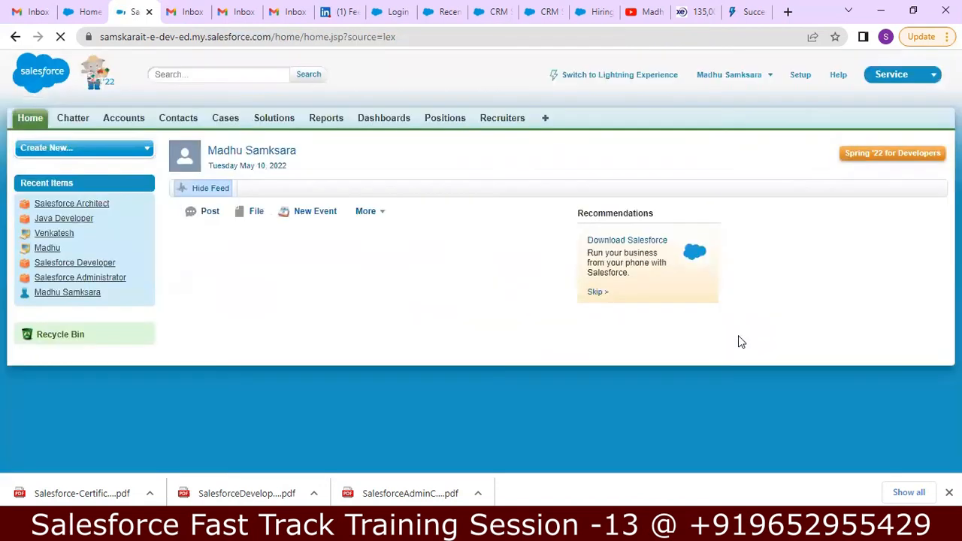
click(447, 123)
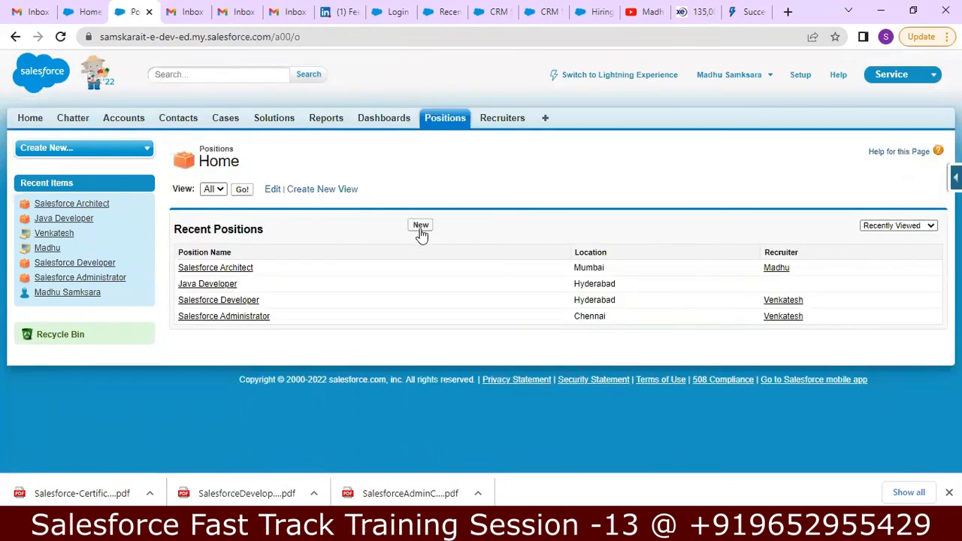
click(233, 288)
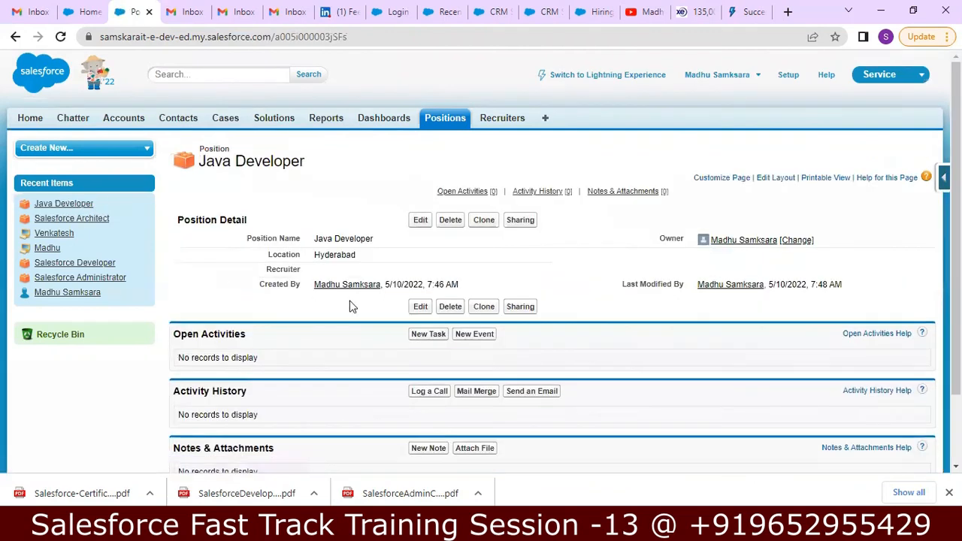
click(421, 219)
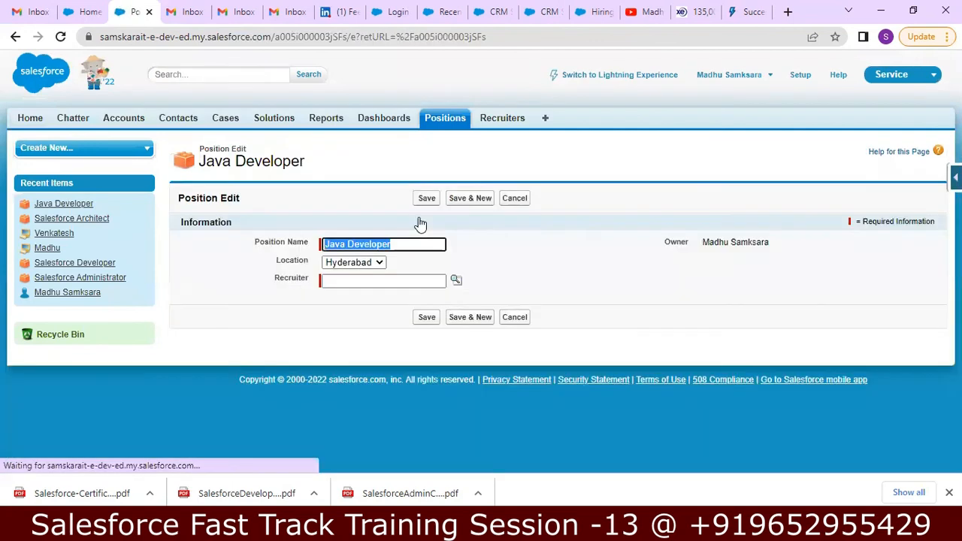
Try to save the Java Developer position with the Recruiter field left blank
click(349, 282)
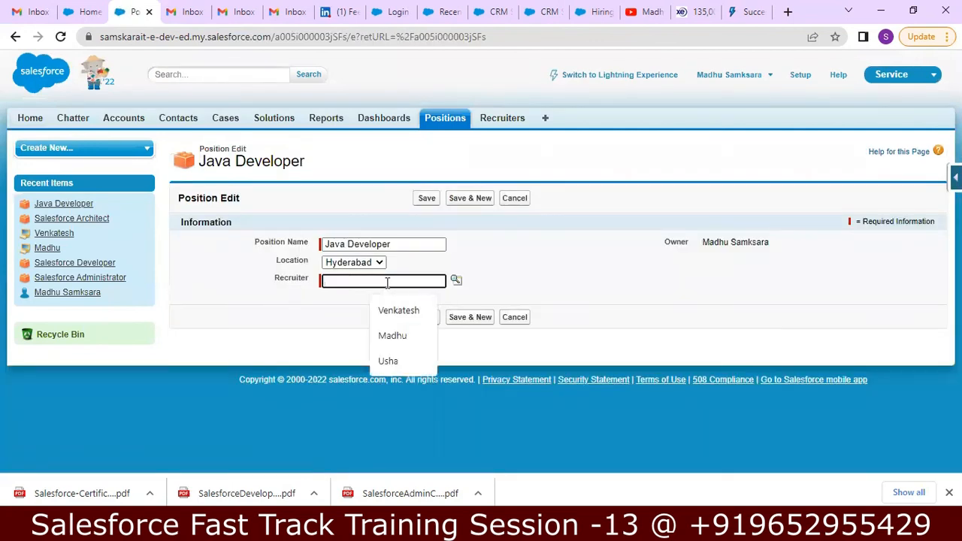
click(392, 338)
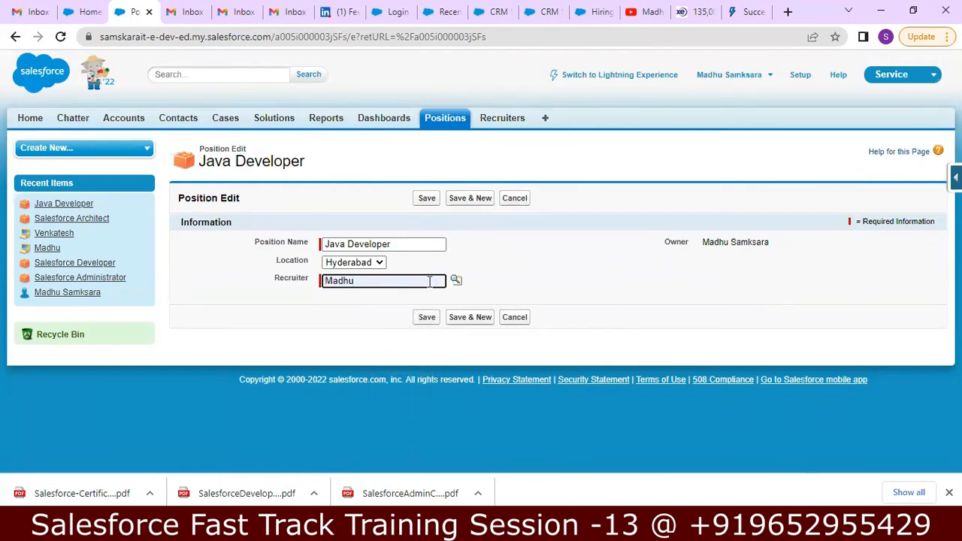
key(BackSpace)
key(BackSpace)
key(BackSpace)
key(BackSpace)
key(BackSpace)
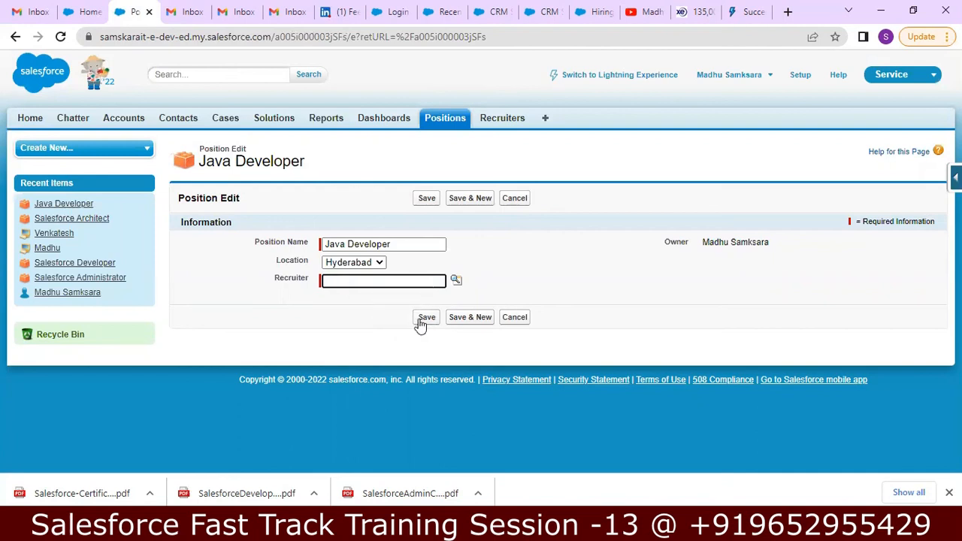
click(422, 320)
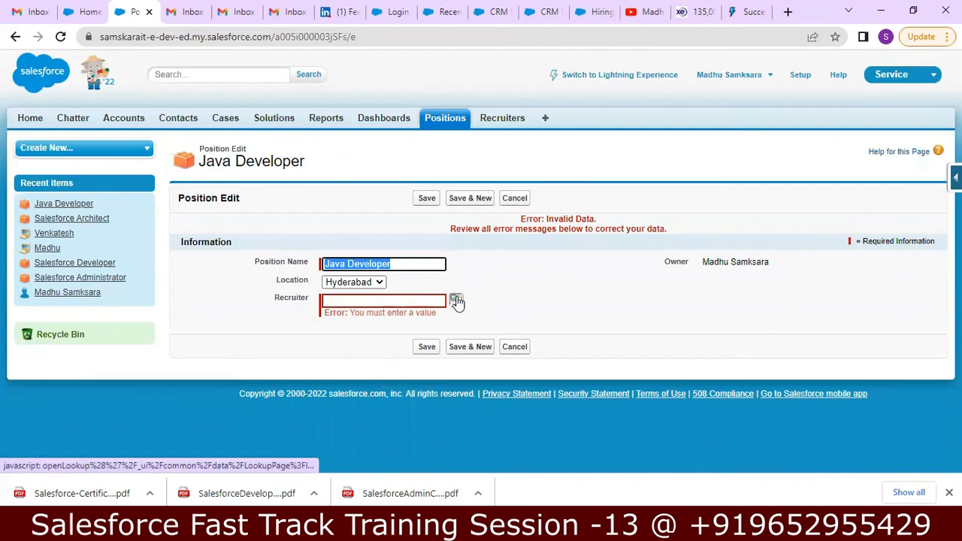
Set the Java Developer position's Recruiter lookup to the first recently viewed recruiter and save the record
click(456, 300)
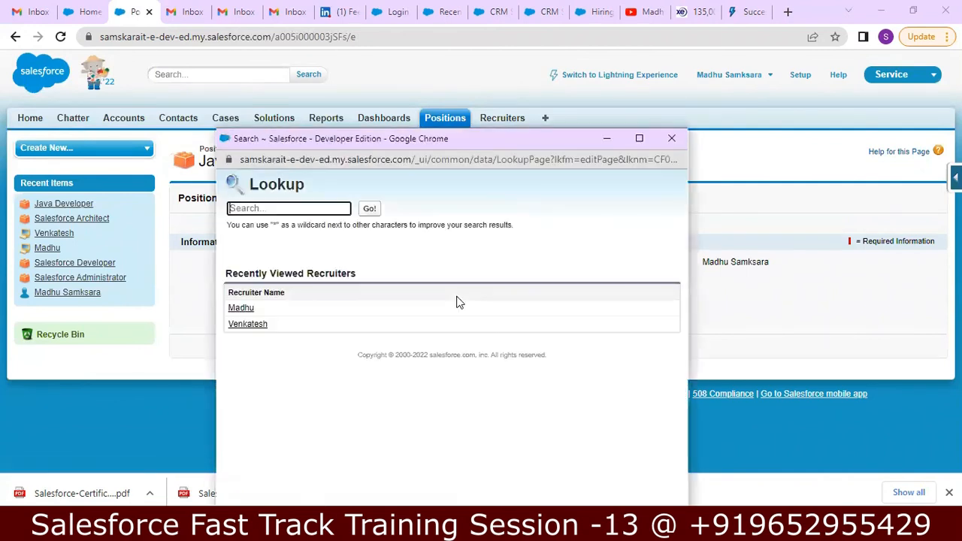
click(242, 309)
click(426, 337)
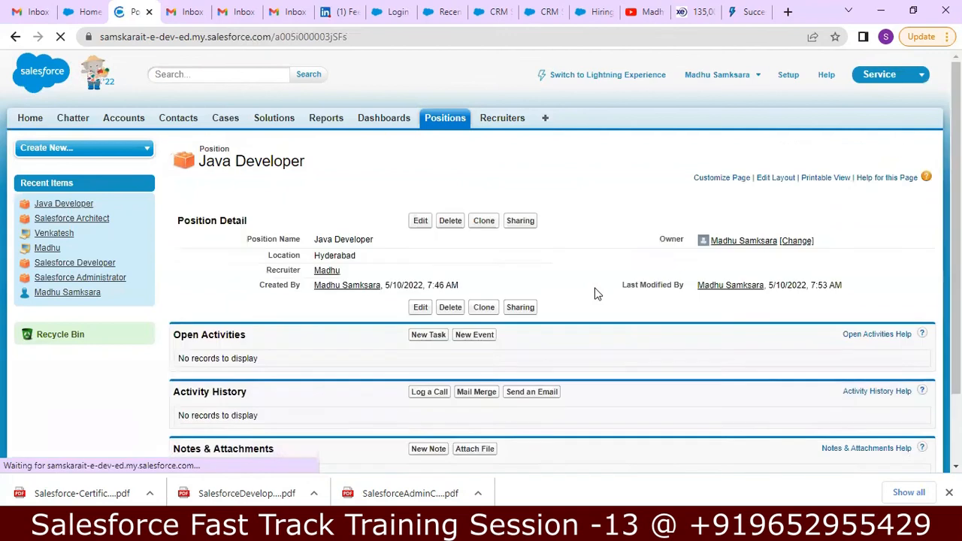
Try to delete the recruiter linked to the Java Developer position and read the resulting message
click(450, 119)
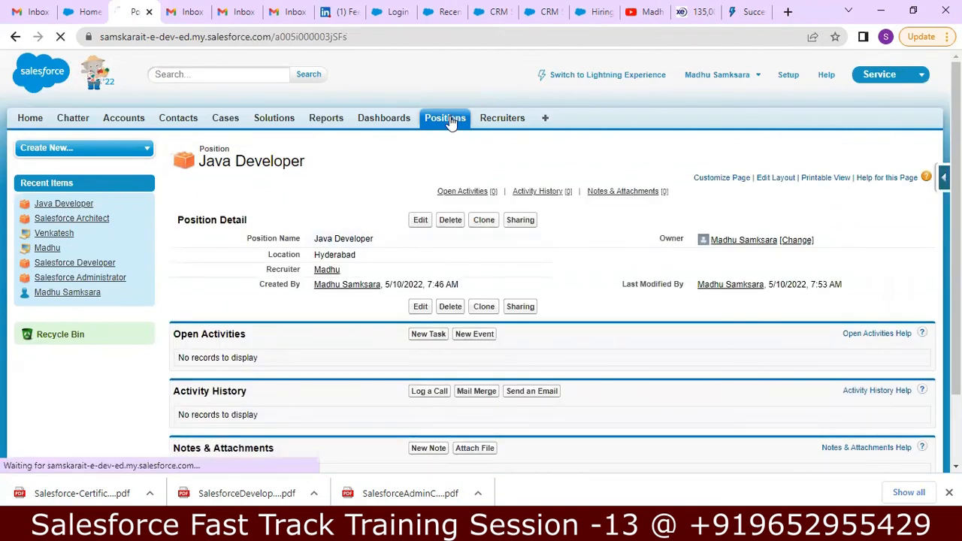
click(500, 124)
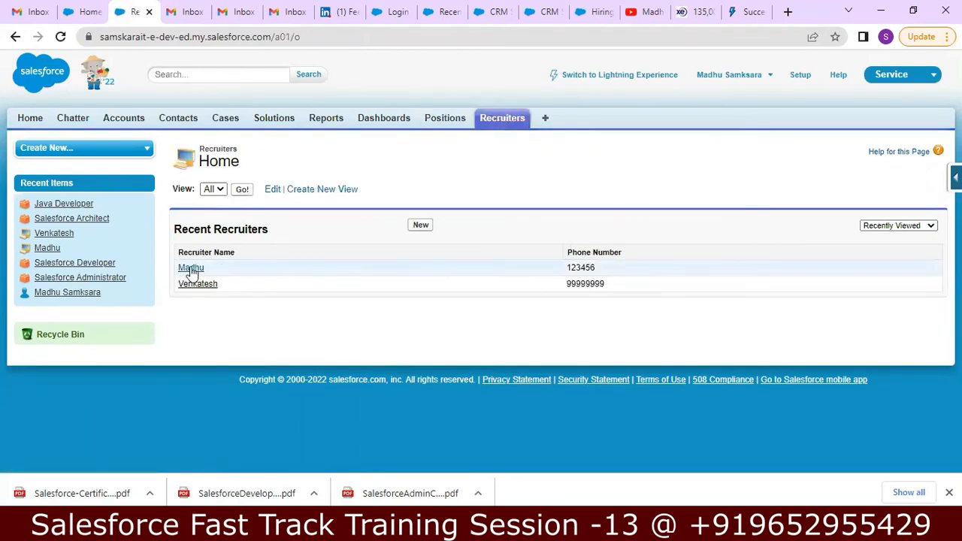
click(191, 270)
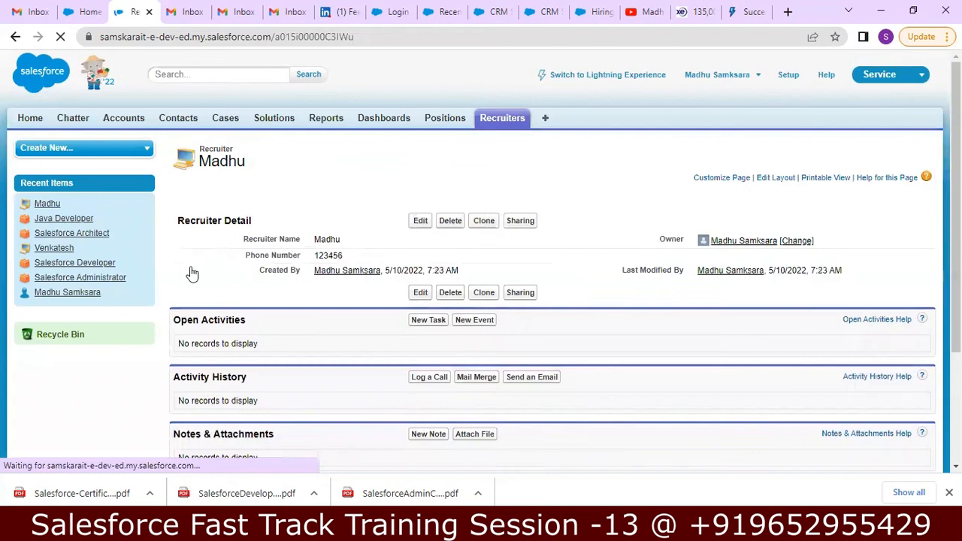
click(451, 222)
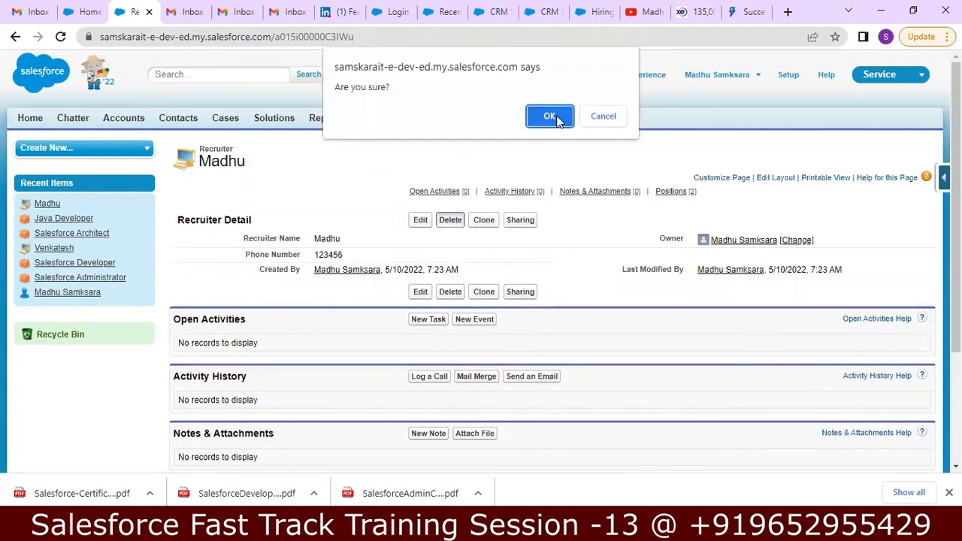
click(549, 117)
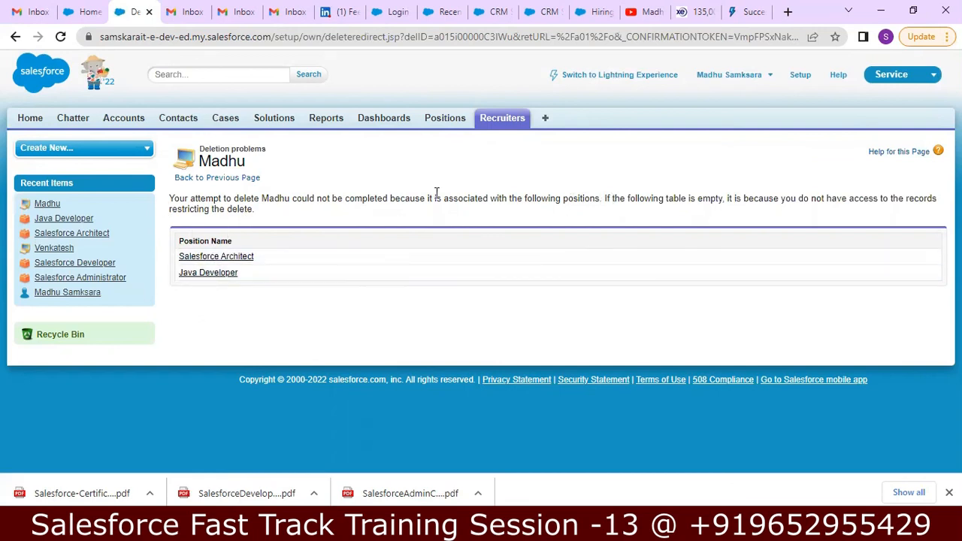
drag(262, 199, 297, 198)
click(587, 191)
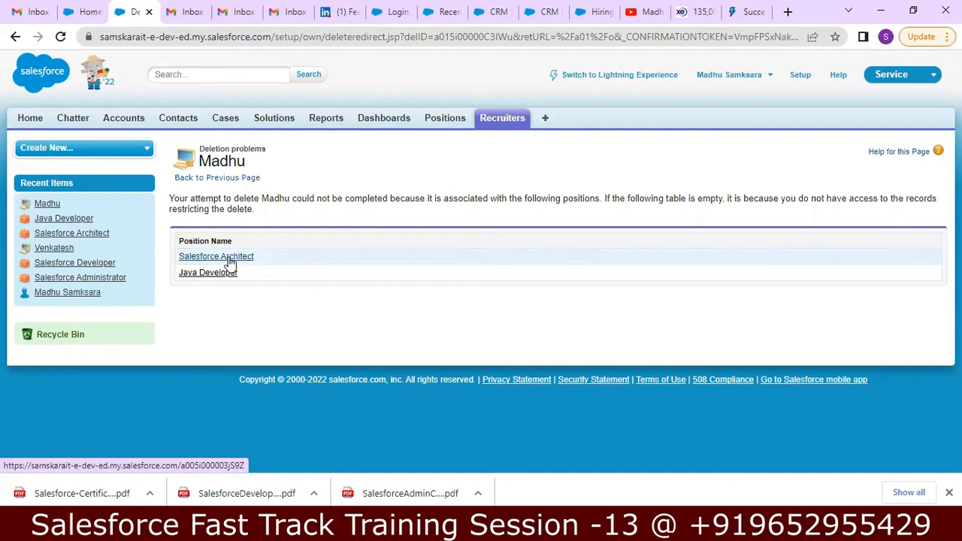
Change the Salesforce Architect position's Recruiter lookup to the second recently viewed recruiter and save the record
click(231, 259)
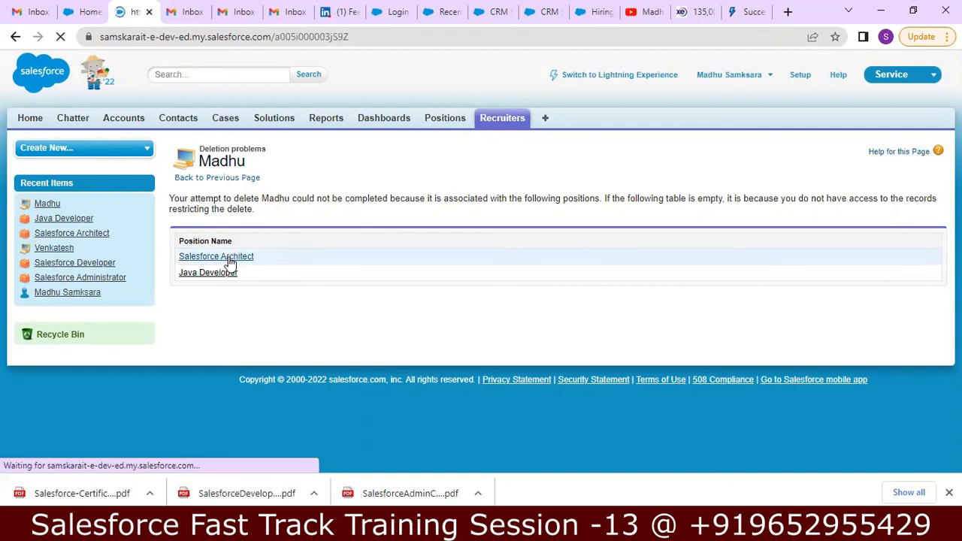
click(418, 222)
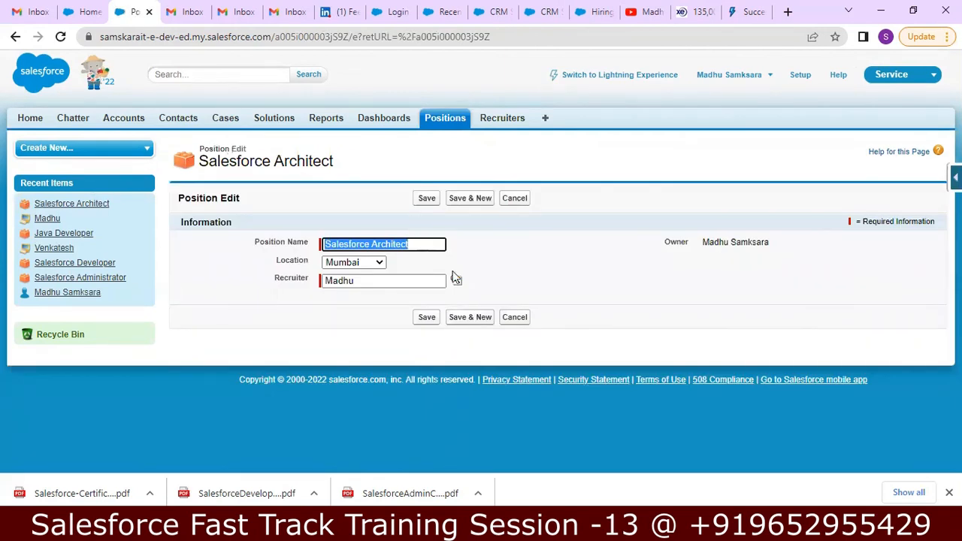
click(454, 281)
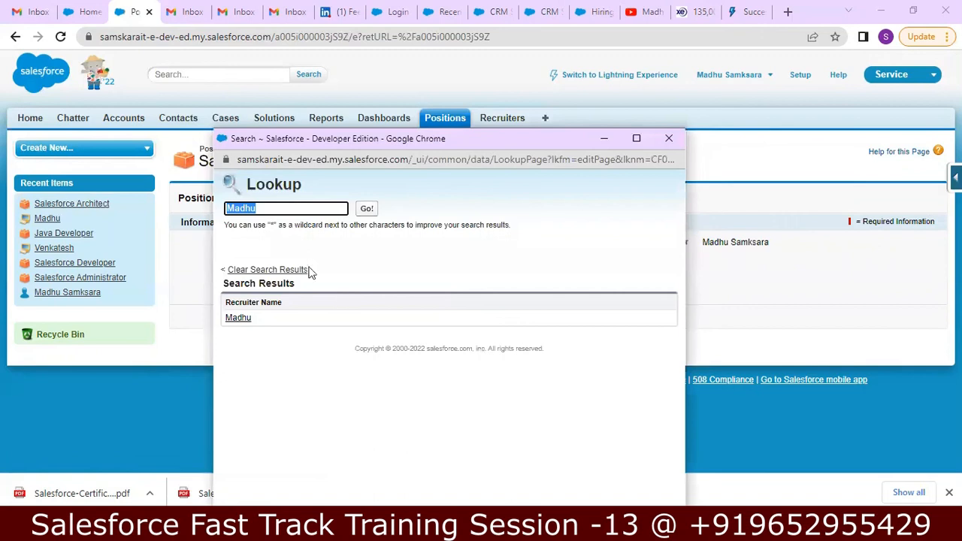
key(BackSpace)
click(366, 209)
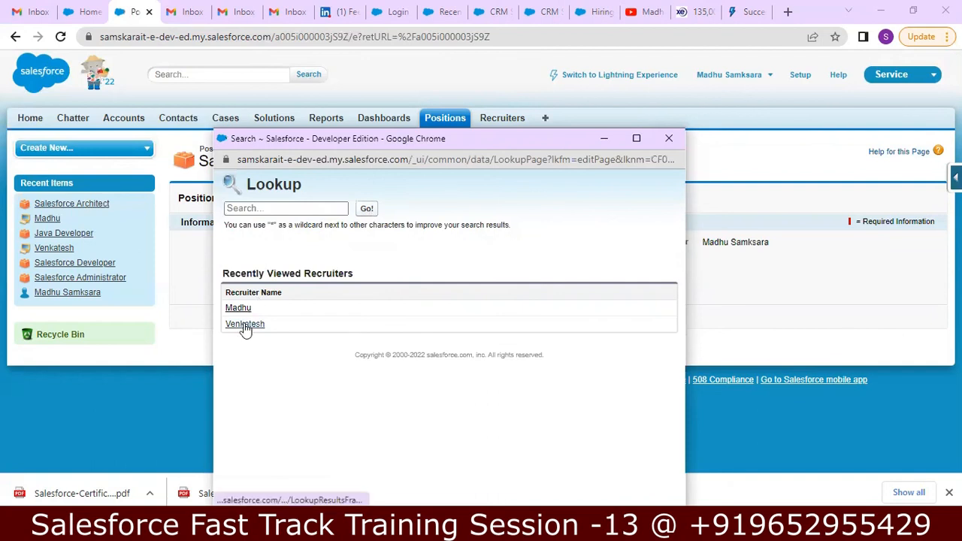
click(245, 325)
click(427, 317)
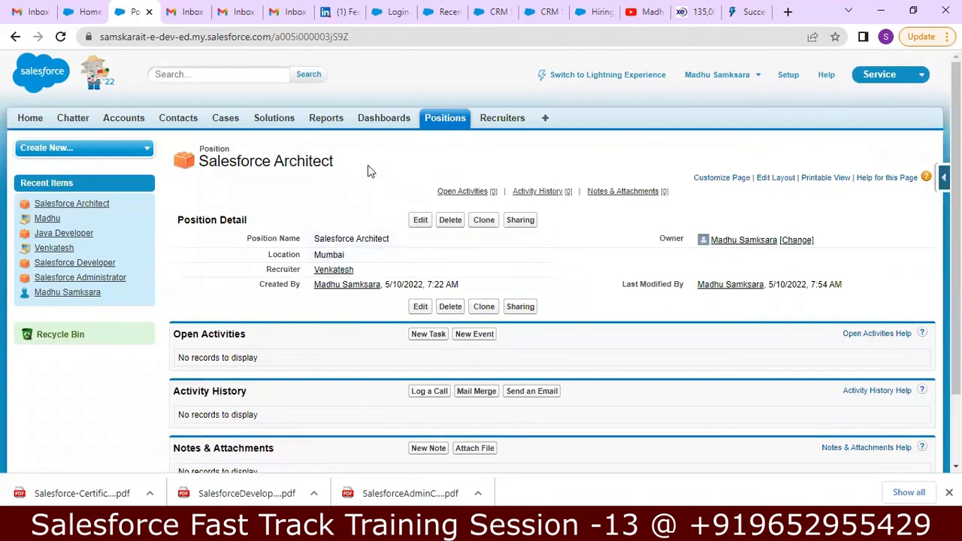
Create a new recruiter record with the recruiter's name and phone number, and save it
click(492, 119)
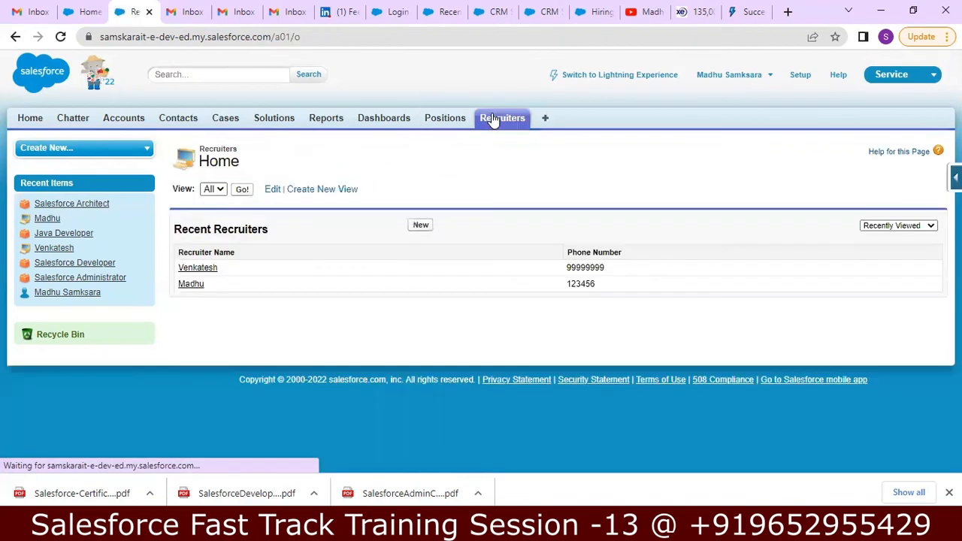
click(416, 227)
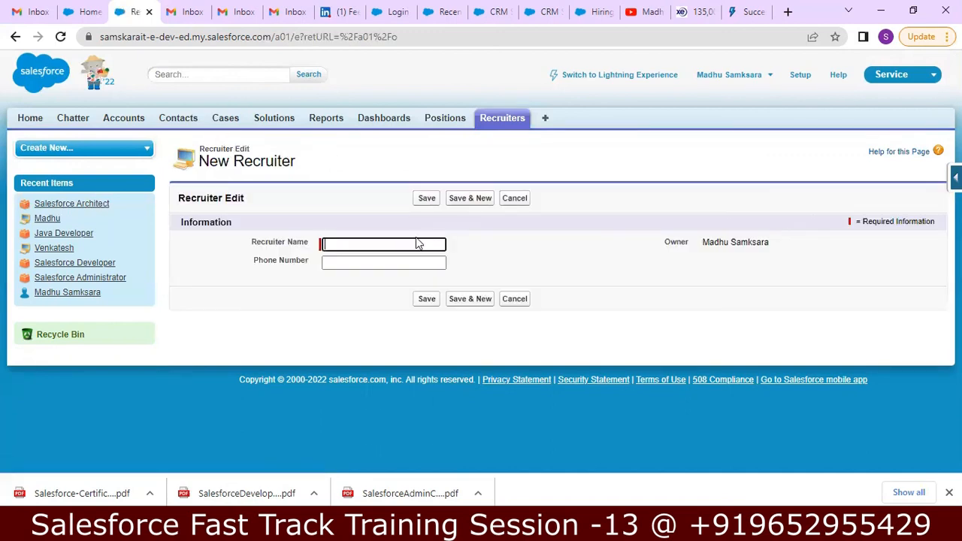
text(U)
key(BackSpace)
text(Usha)
click(377, 260)
text(879878)
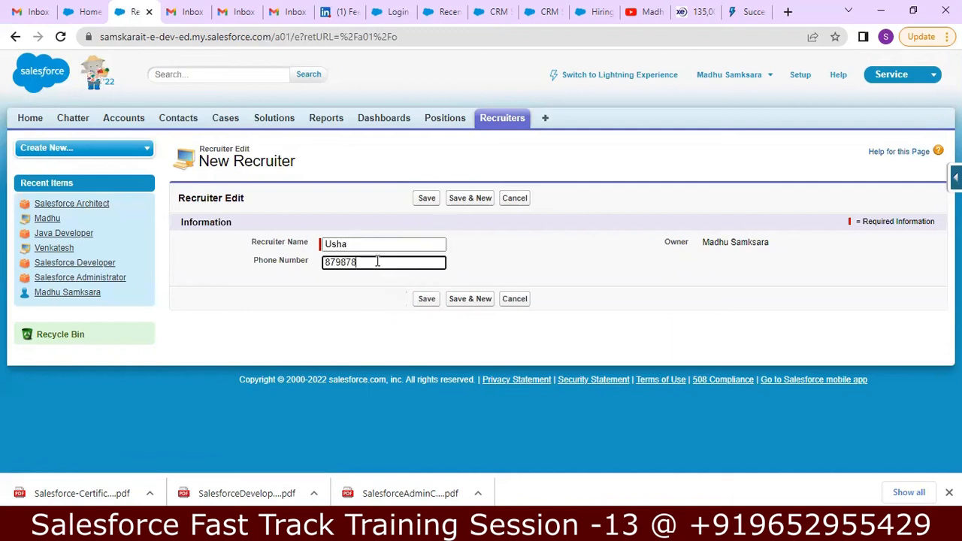
click(424, 300)
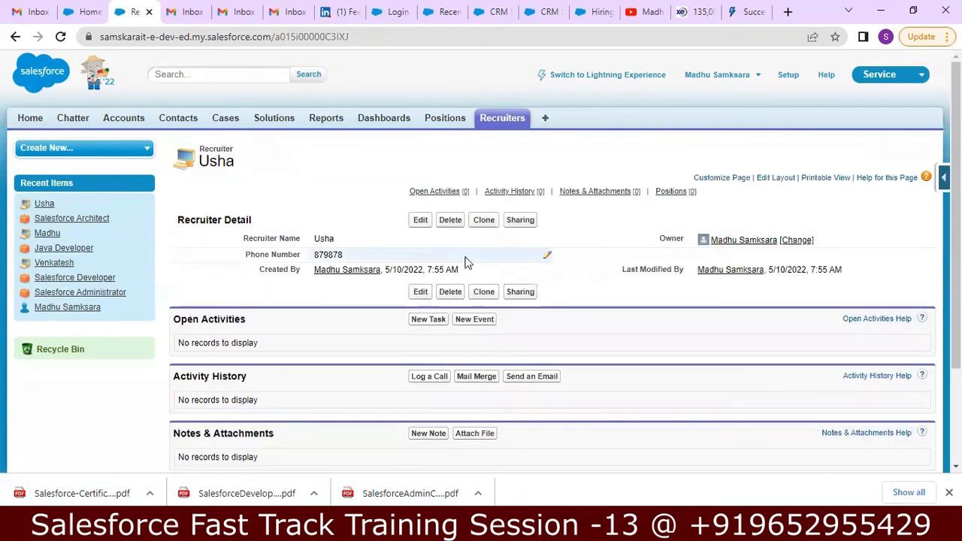
Try to delete the recruiter currently assigned to the Java Developer position
click(505, 123)
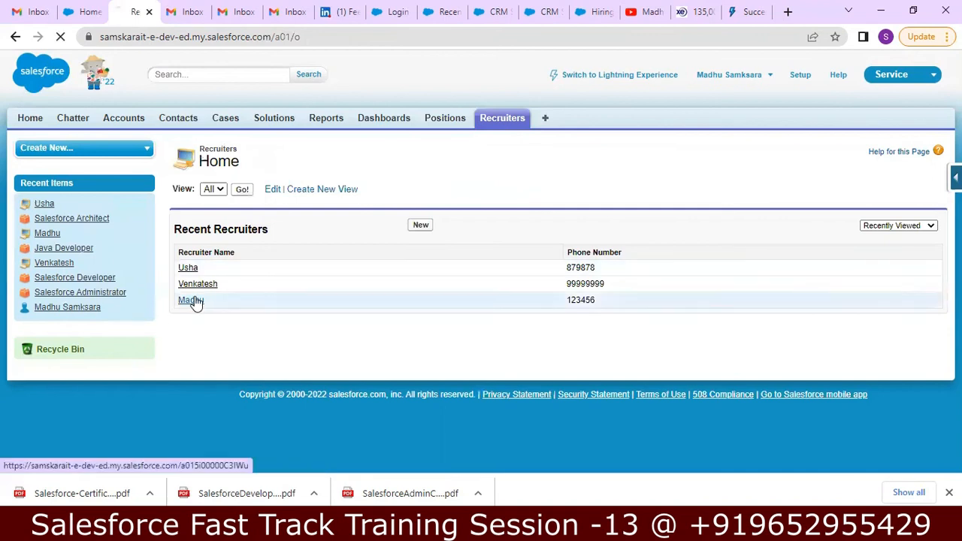
click(190, 300)
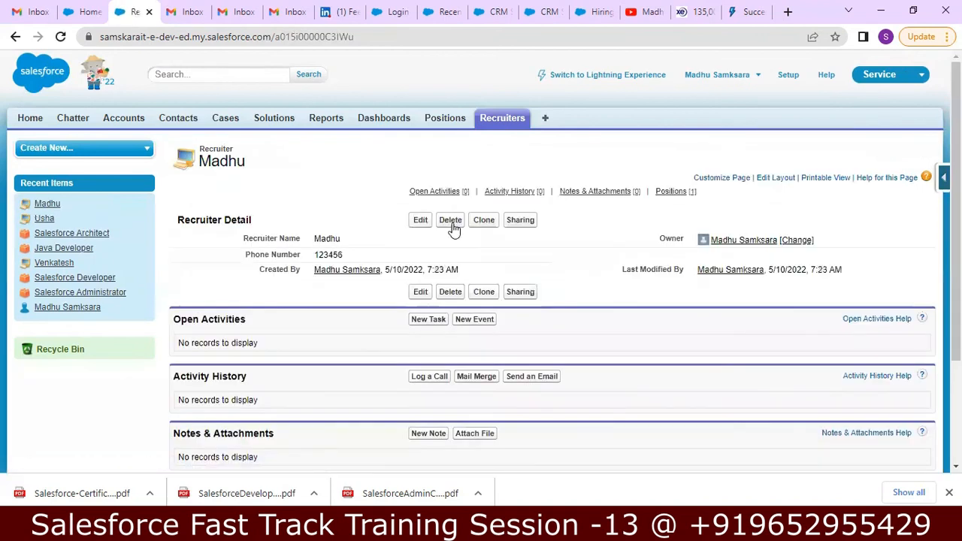
click(452, 222)
click(551, 115)
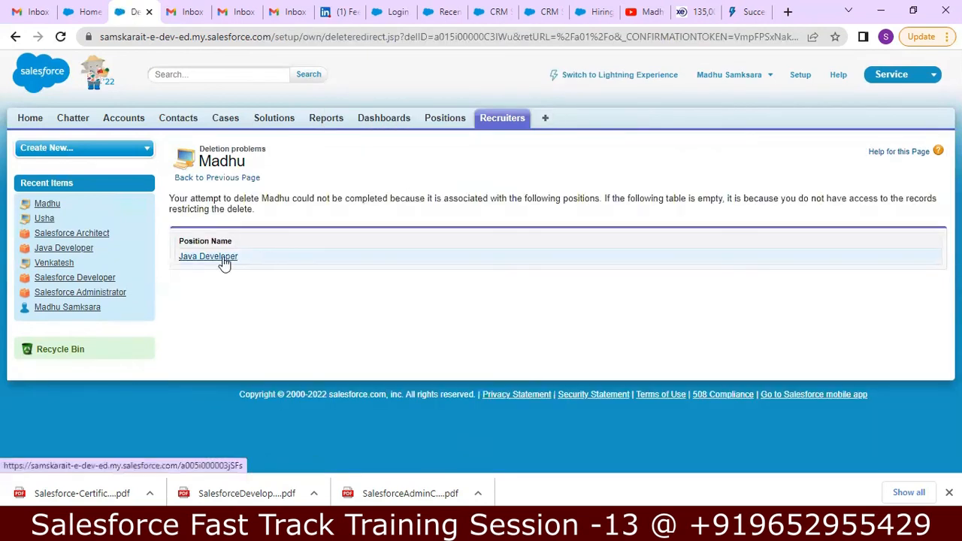
Reassign the Java Developer position's Recruiter lookup to the newly created recruiter and save the record
click(223, 258)
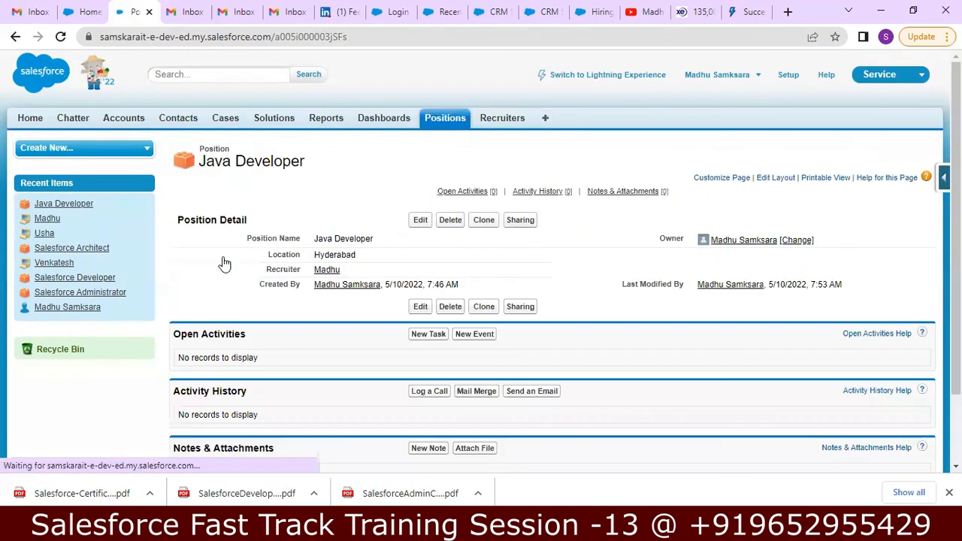
click(420, 220)
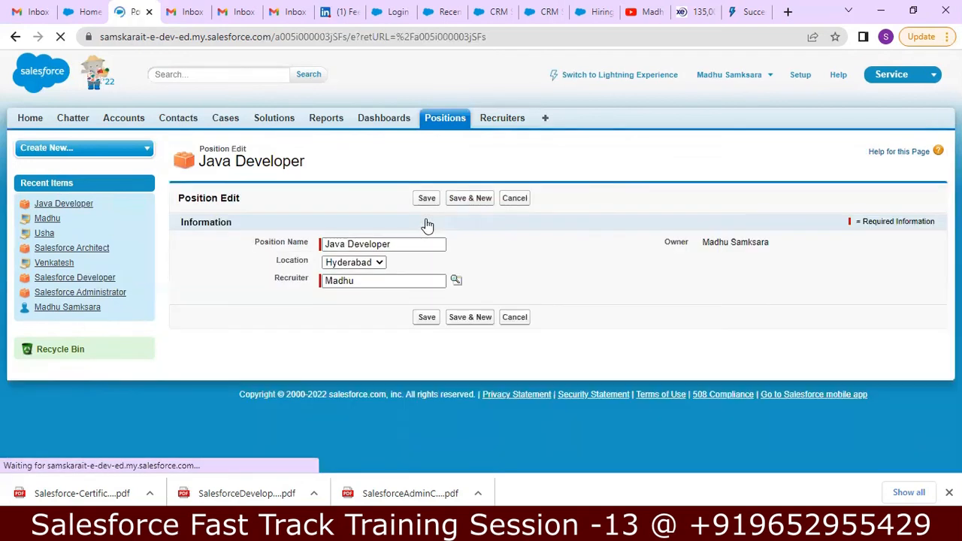
click(458, 283)
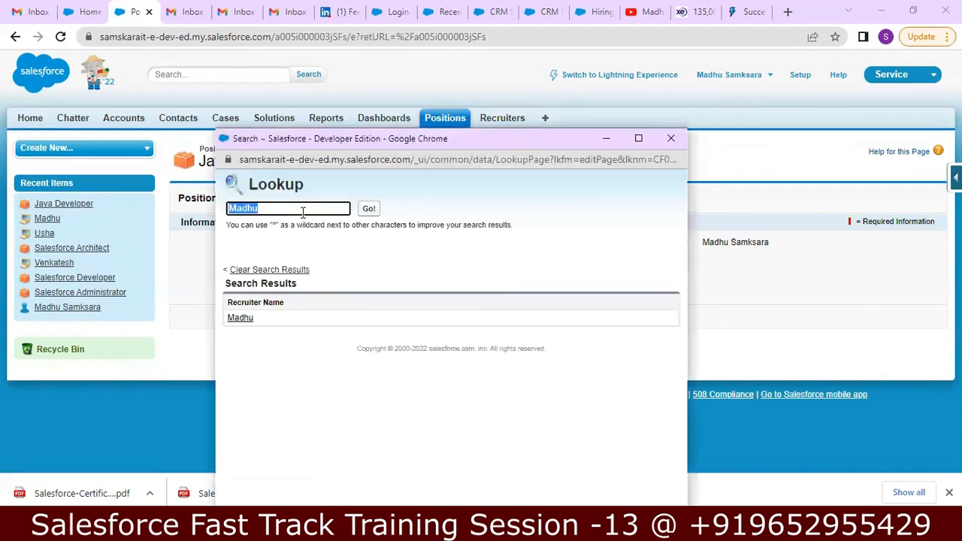
key(BackSpace)
click(366, 212)
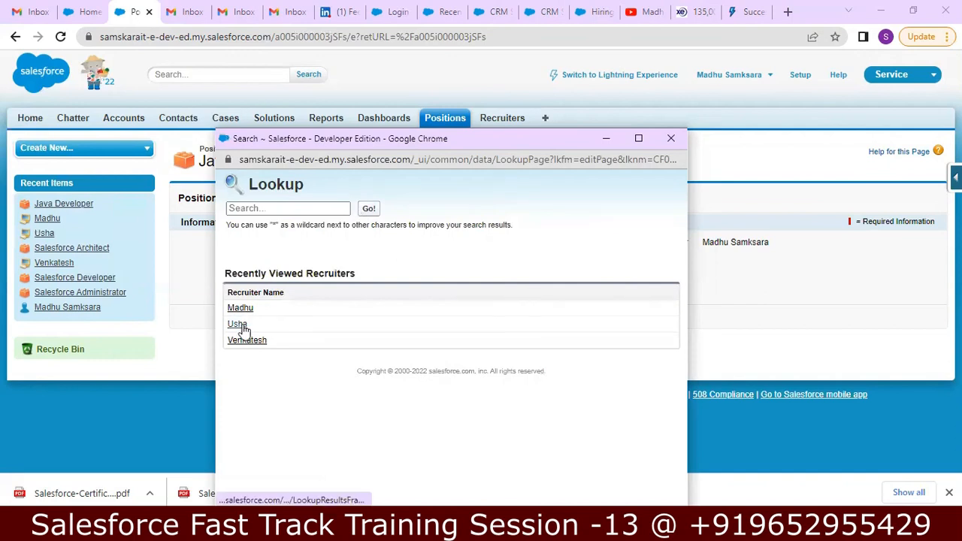
click(242, 325)
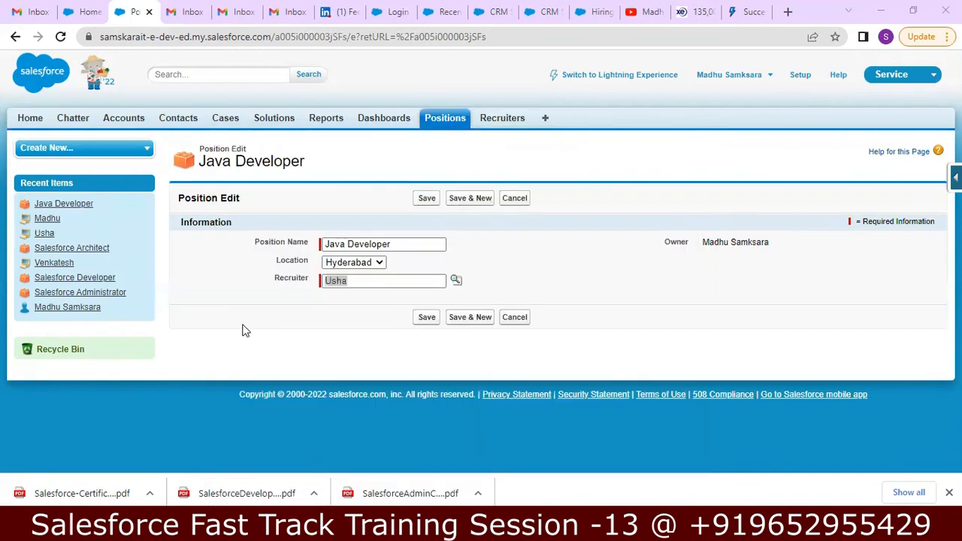
click(427, 317)
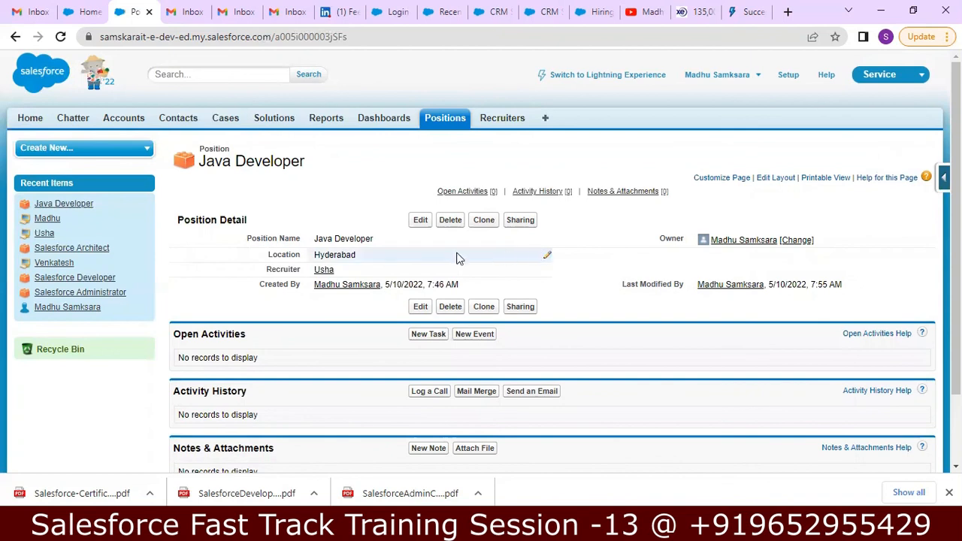
Delete the recruiter previously assigned to the Java Developer position and review the recruiters in the positions list
click(447, 123)
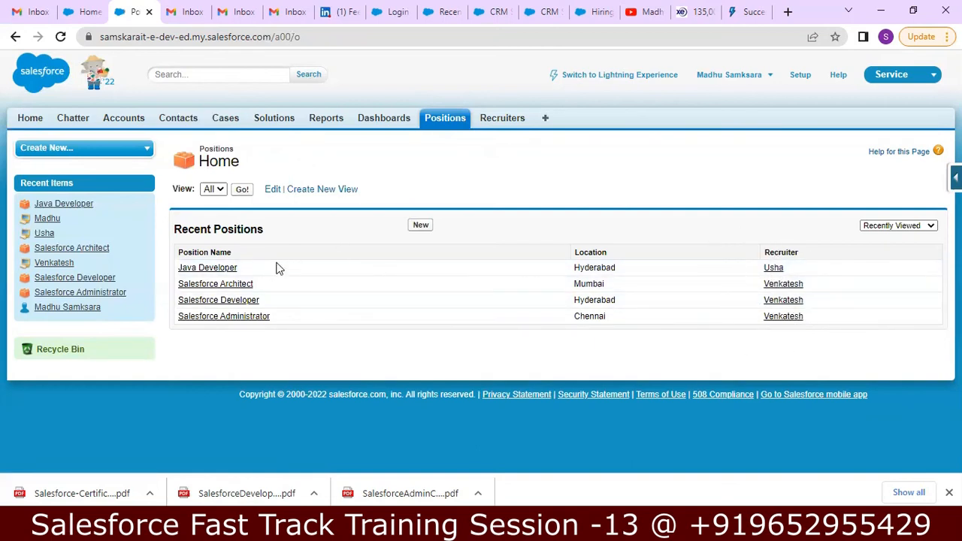
click(491, 121)
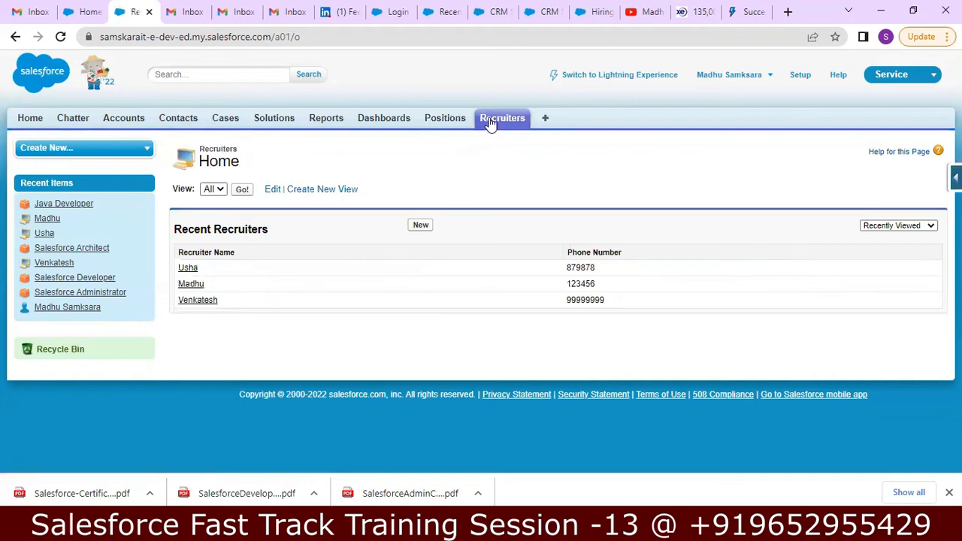
click(194, 285)
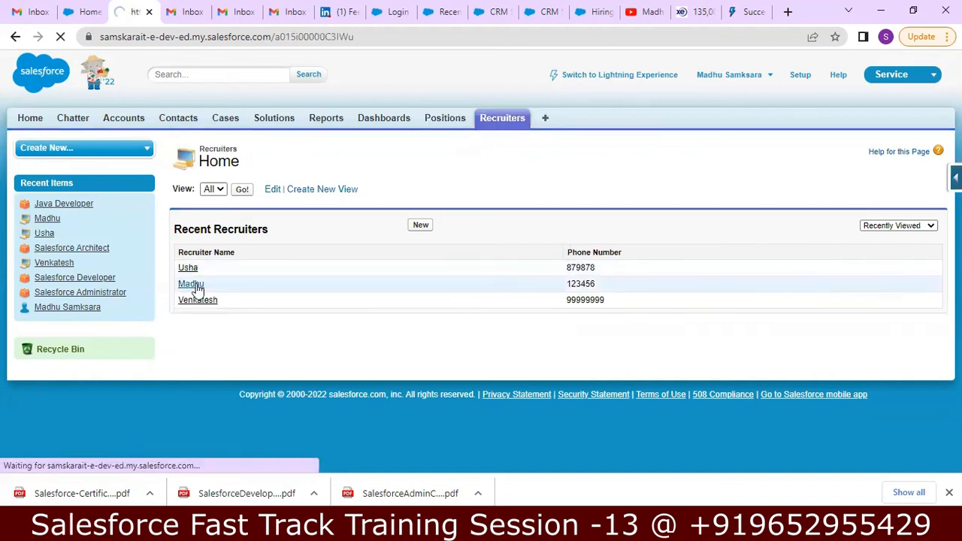
click(451, 220)
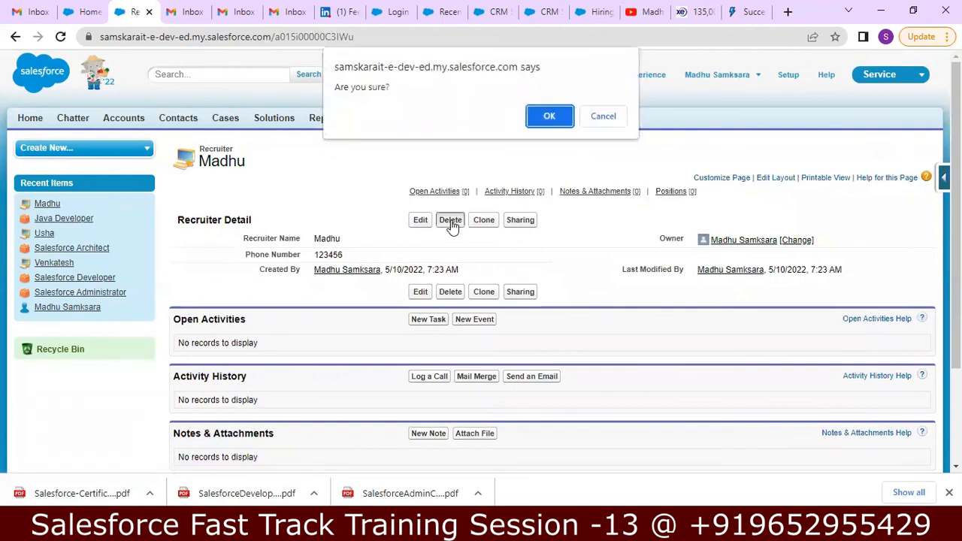
click(554, 117)
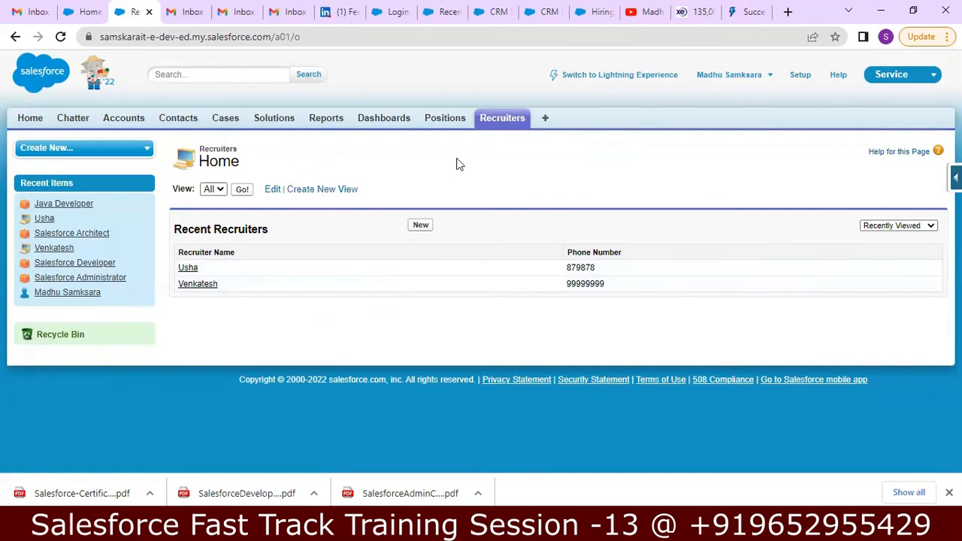
click(437, 122)
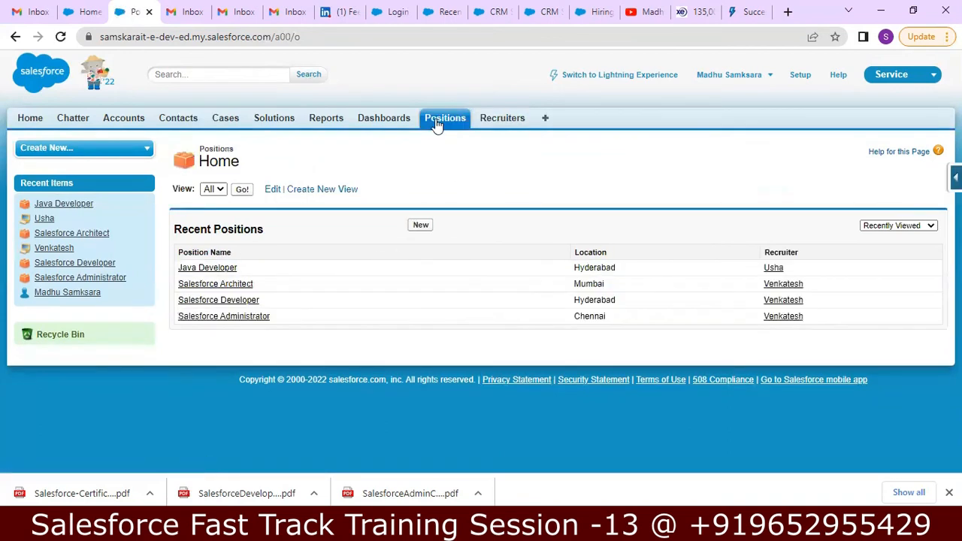
Try to delete the newly created recruiter while it is still linked to the Java Developer position
click(508, 125)
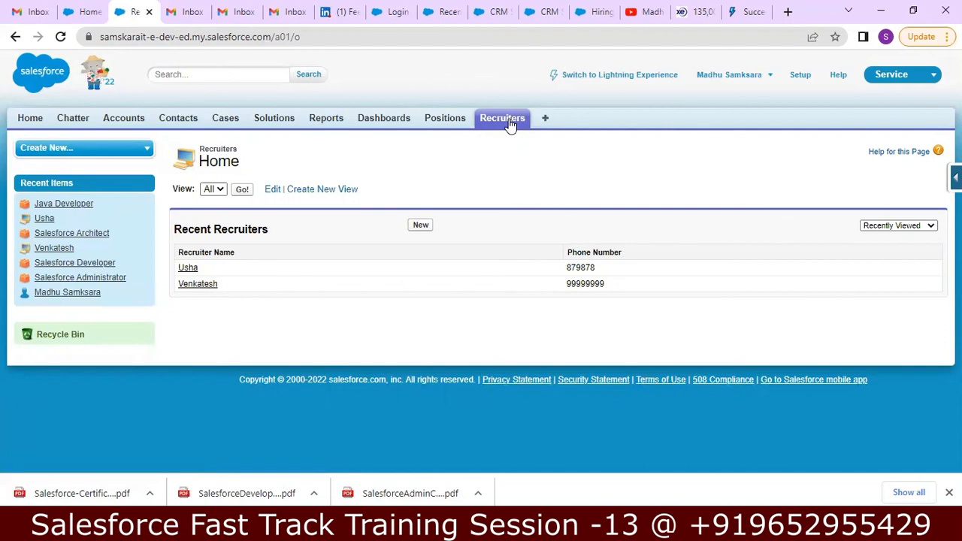
click(445, 122)
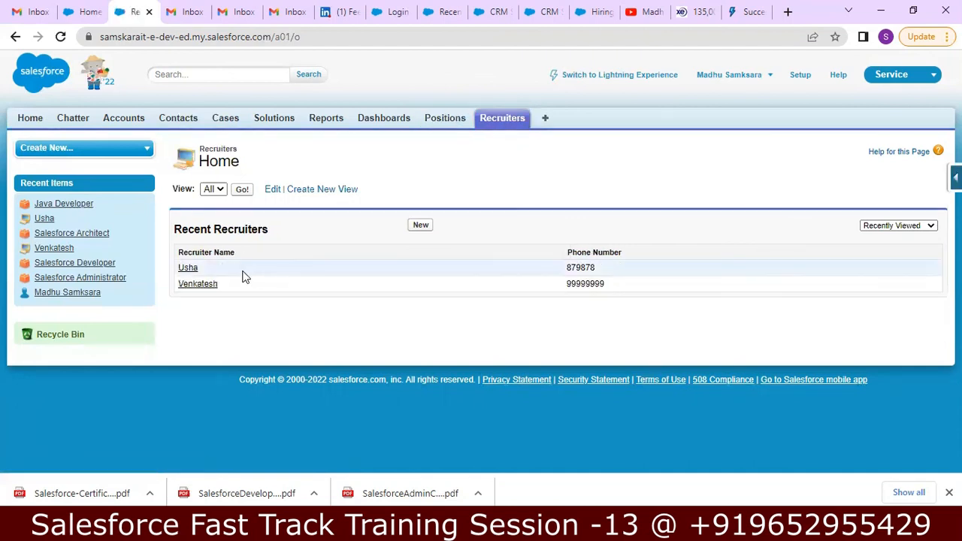
click(196, 272)
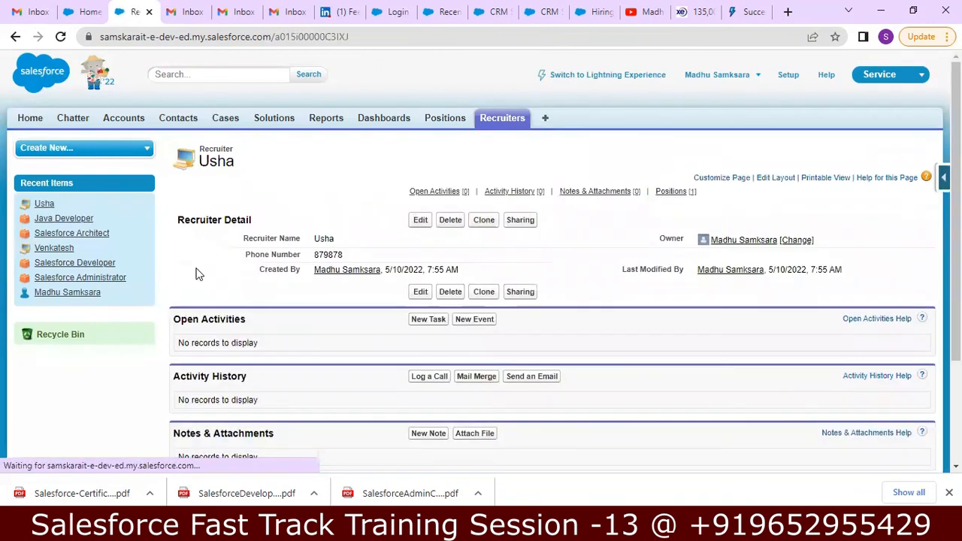
click(449, 224)
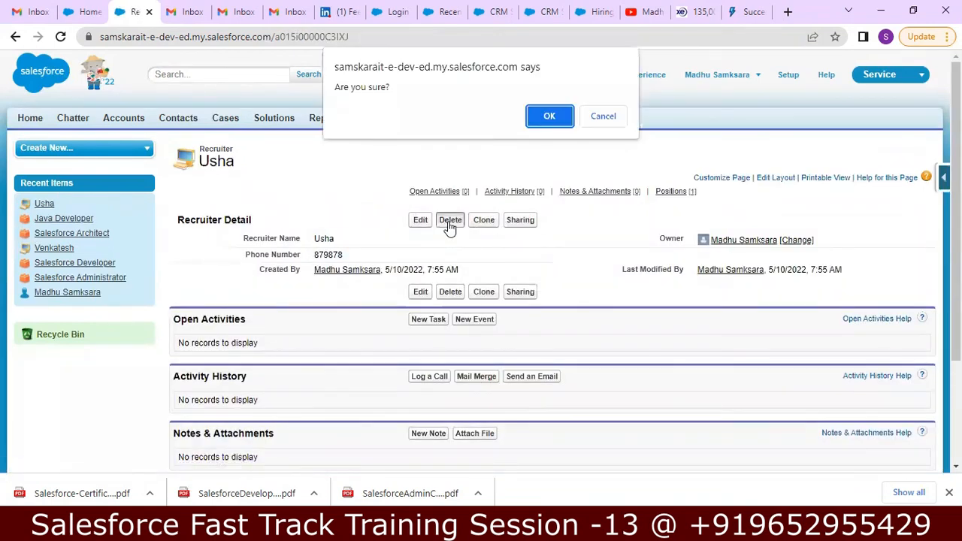
click(554, 116)
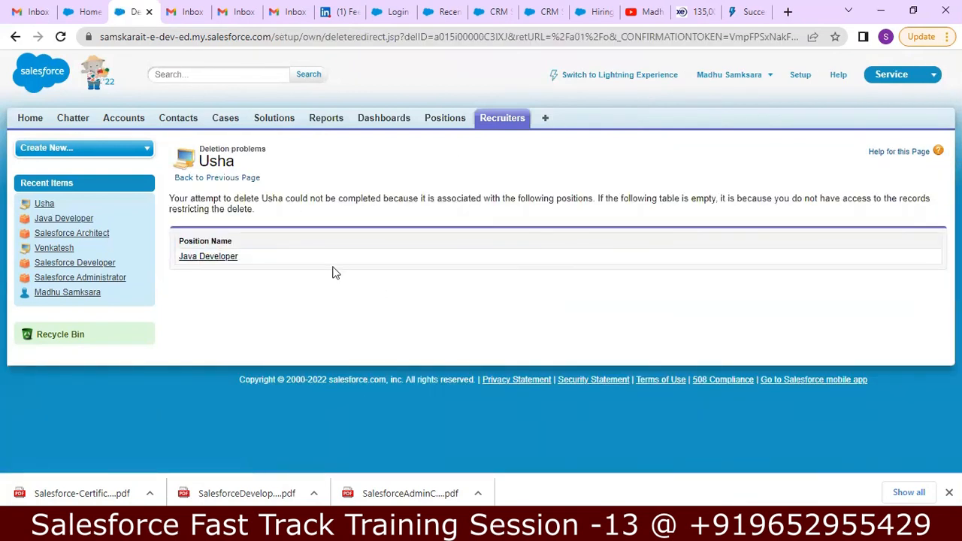
Open the Java Developer position from the deletion problems page and delete it
click(222, 260)
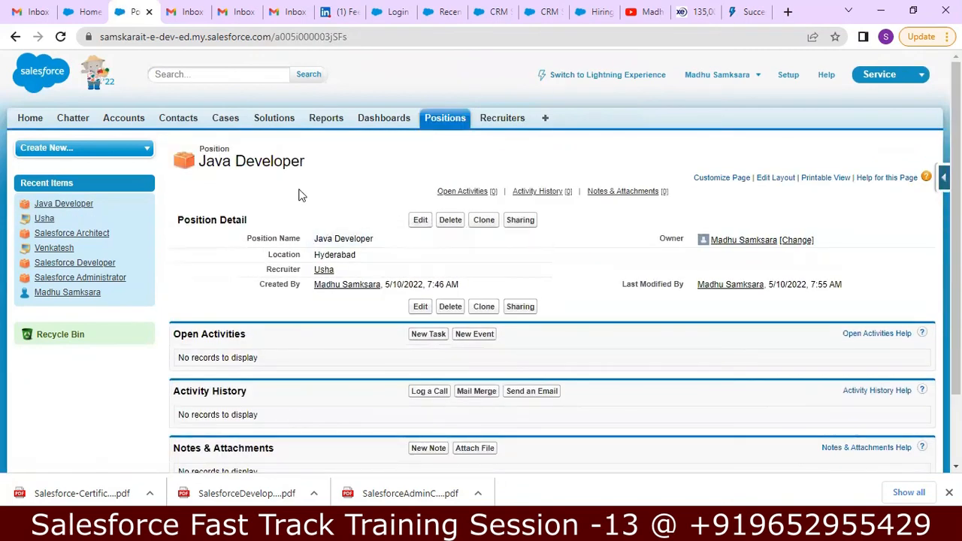
click(453, 221)
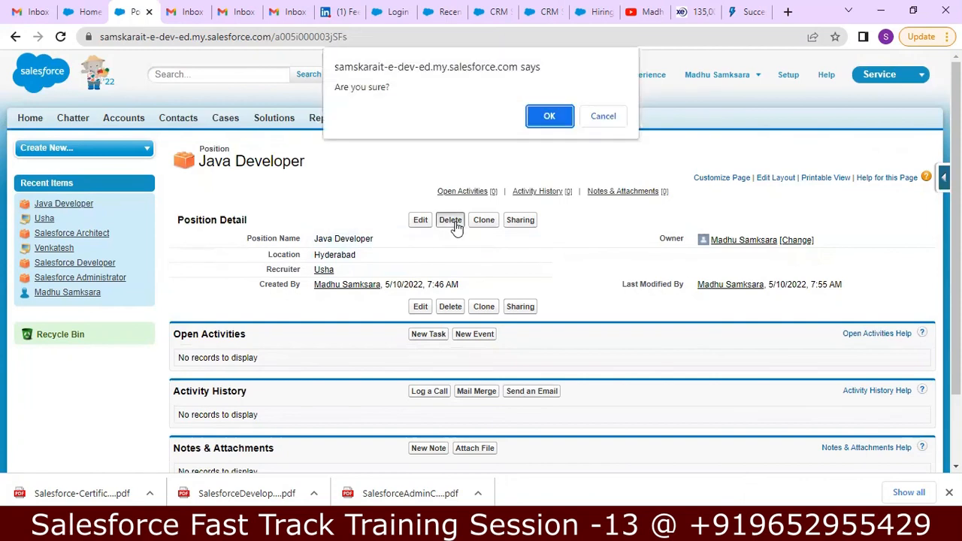
click(550, 116)
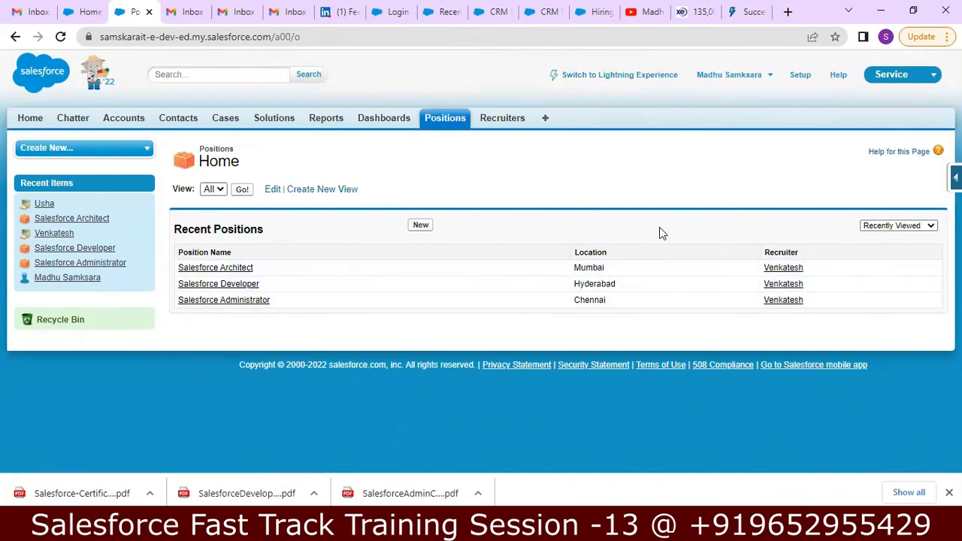
Delete the recruiter that was linked to the deleted Java Developer position and return to the positions list
click(493, 123)
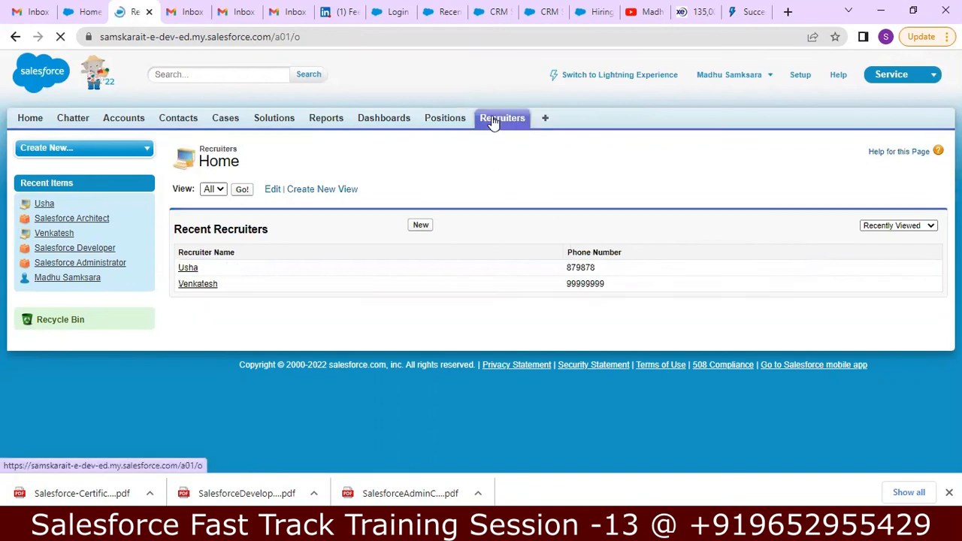
click(189, 269)
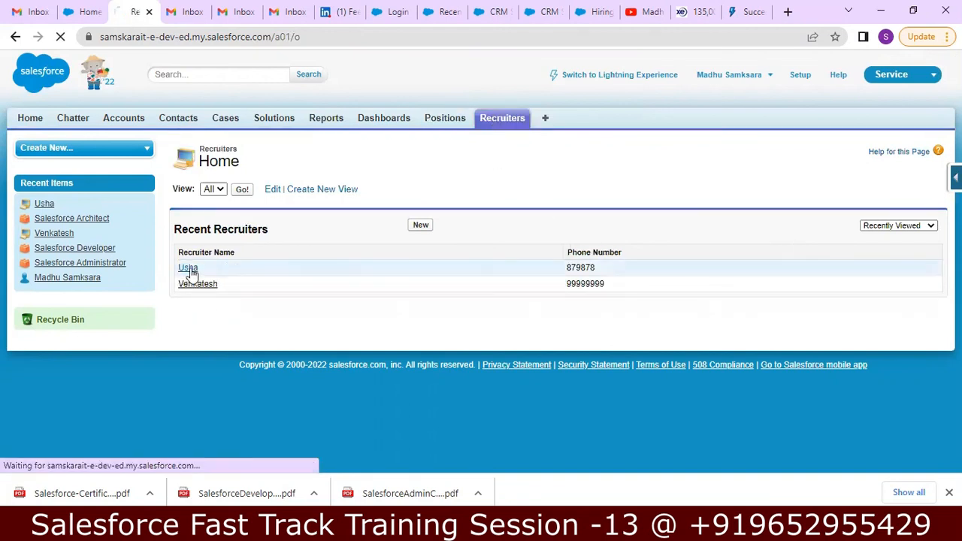
click(450, 220)
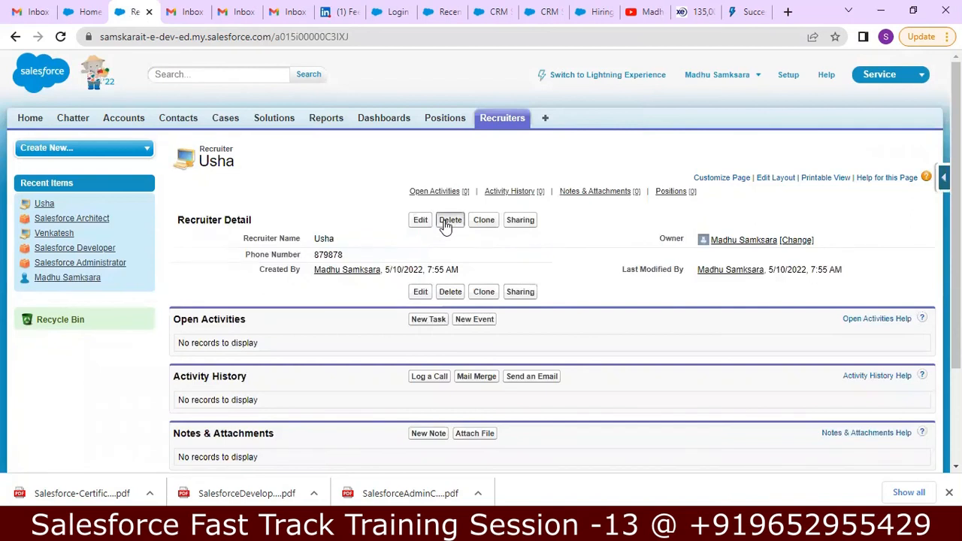
click(550, 118)
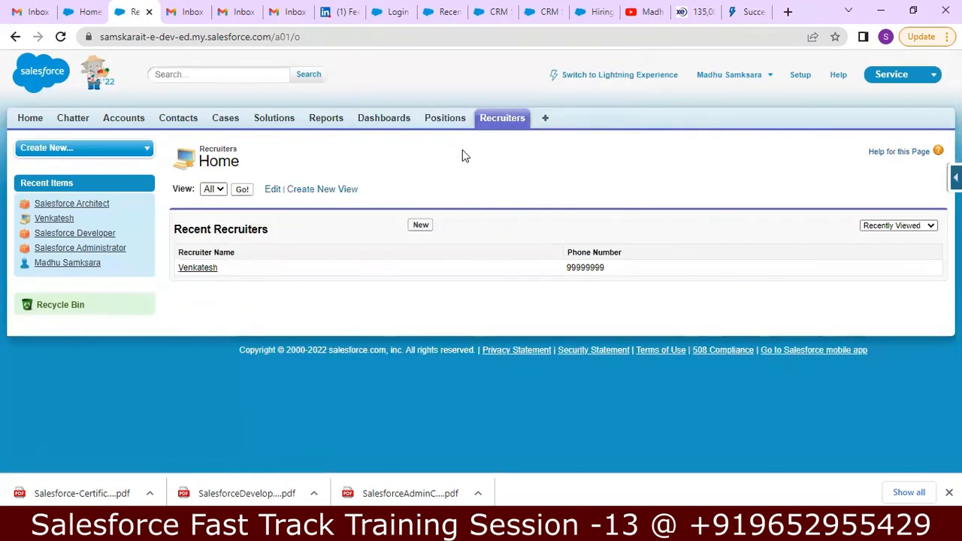
click(444, 120)
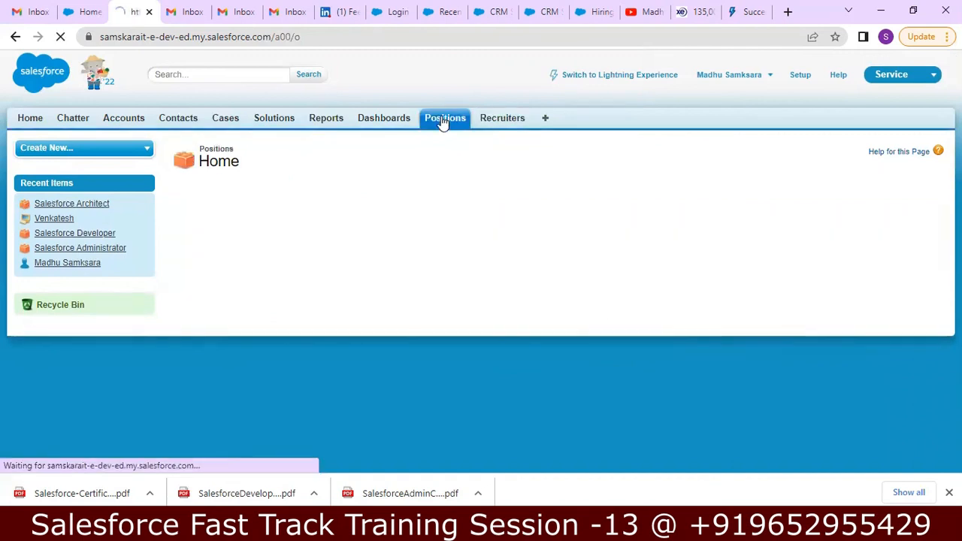